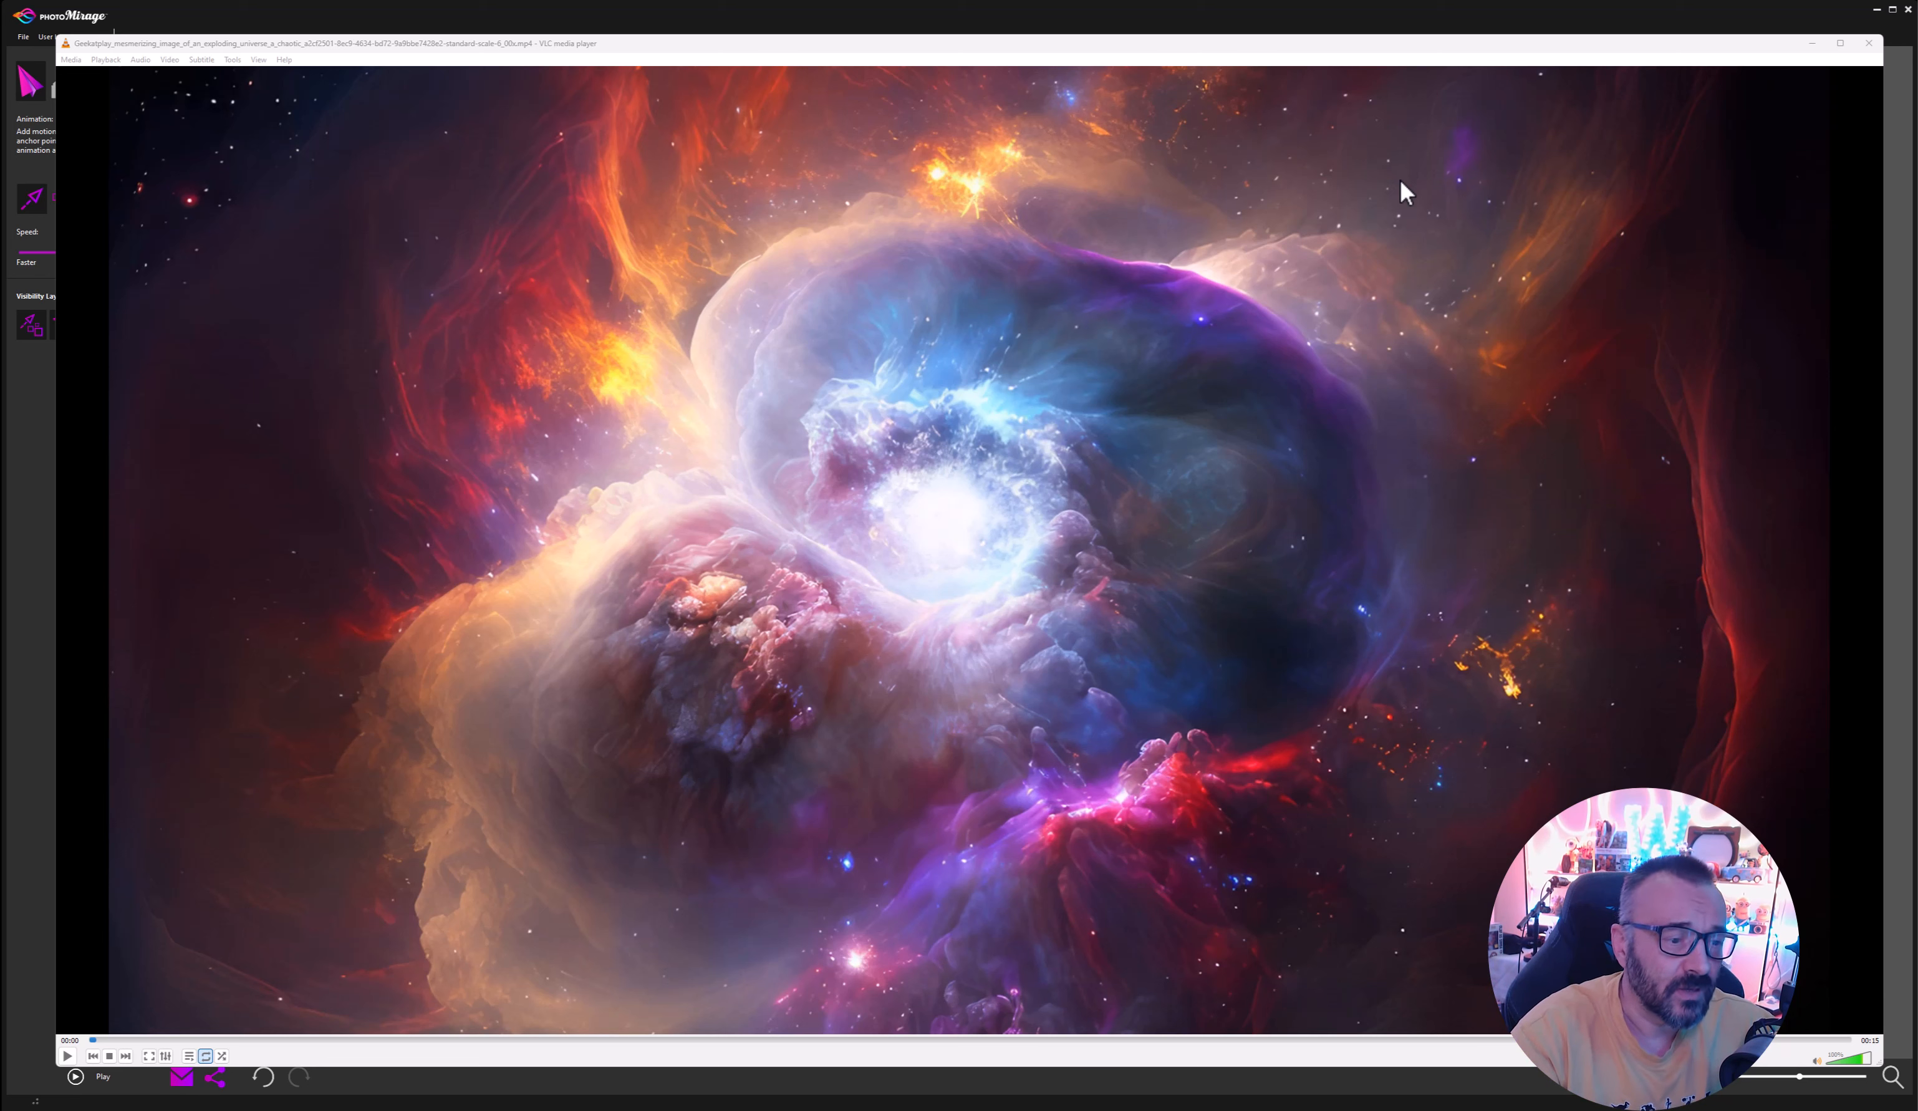
# Play the finished nebula clip and look over the PhotoMirage and Particle Illusion web pages in the browser.
pyautogui.click(67, 1057)
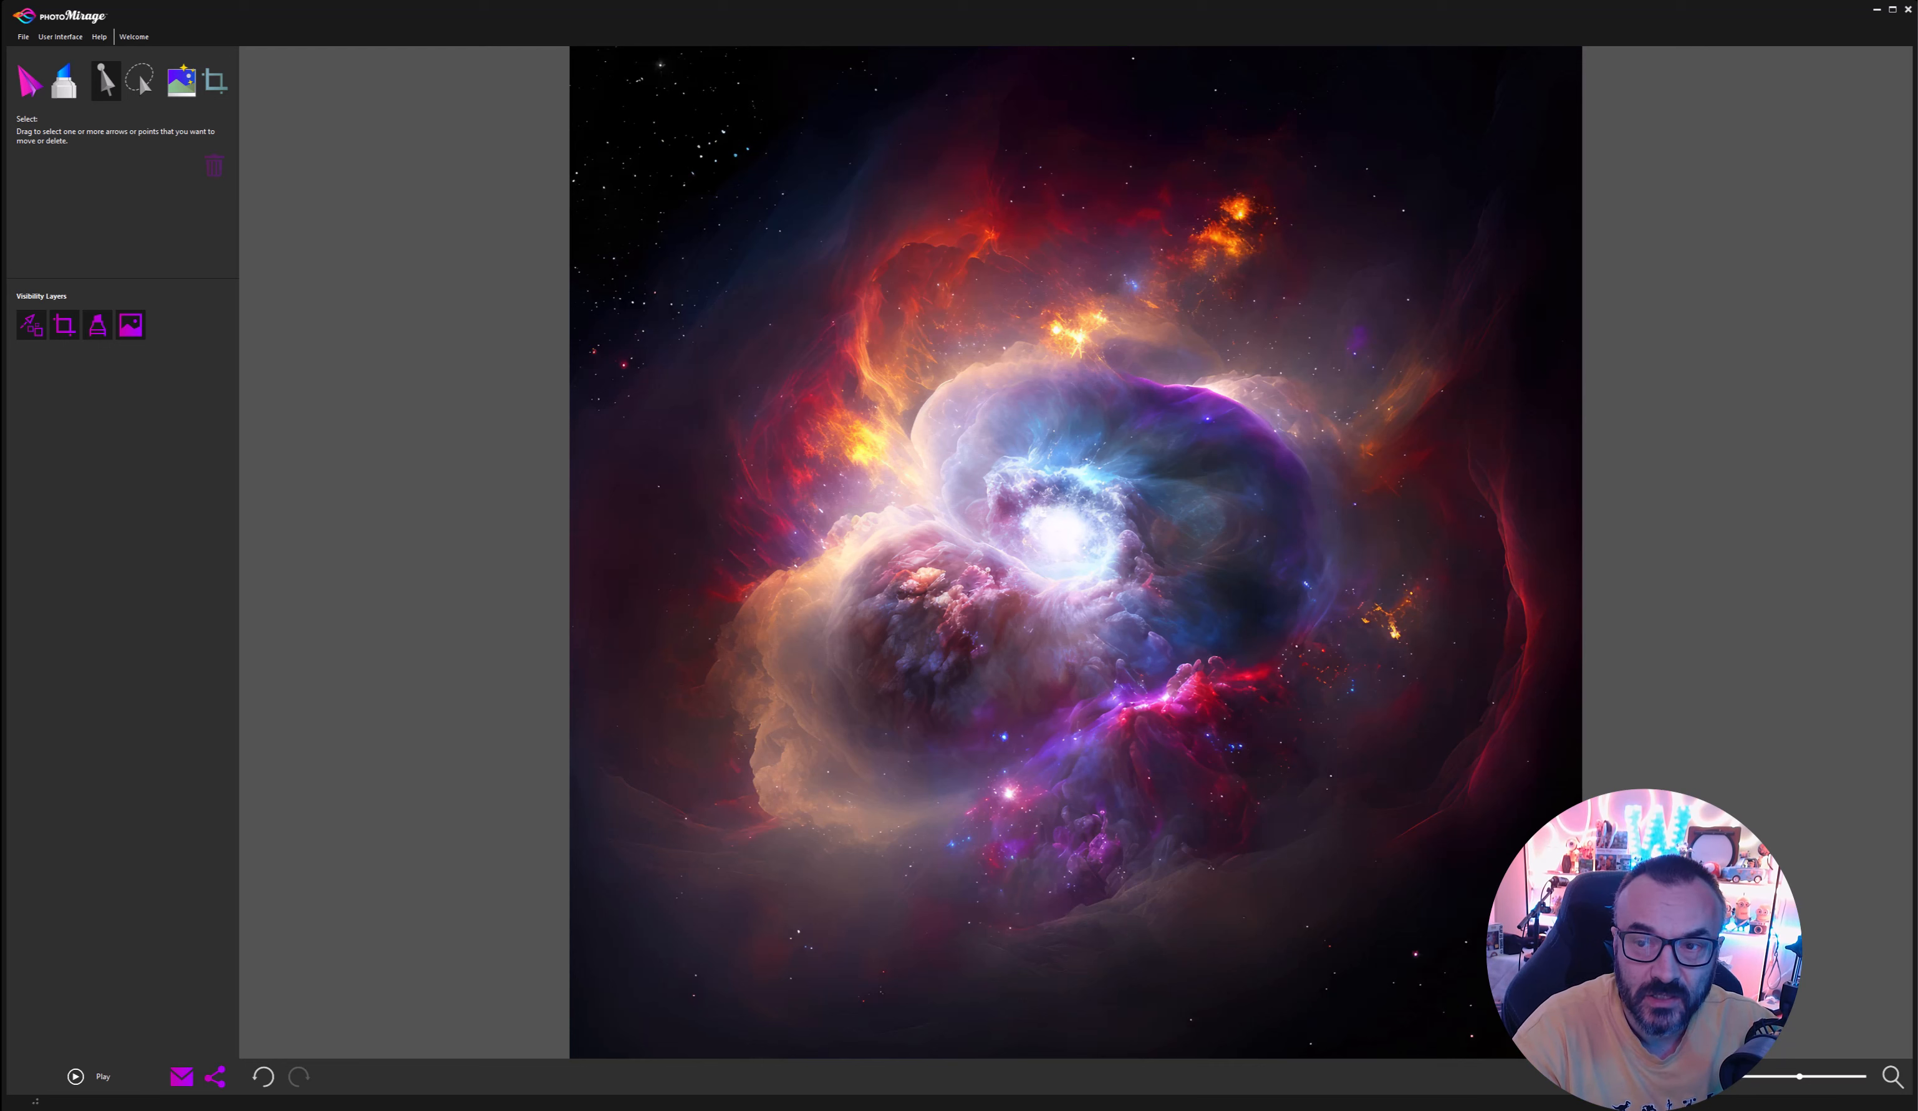
pyautogui.hotkey('alt', 'Tab')
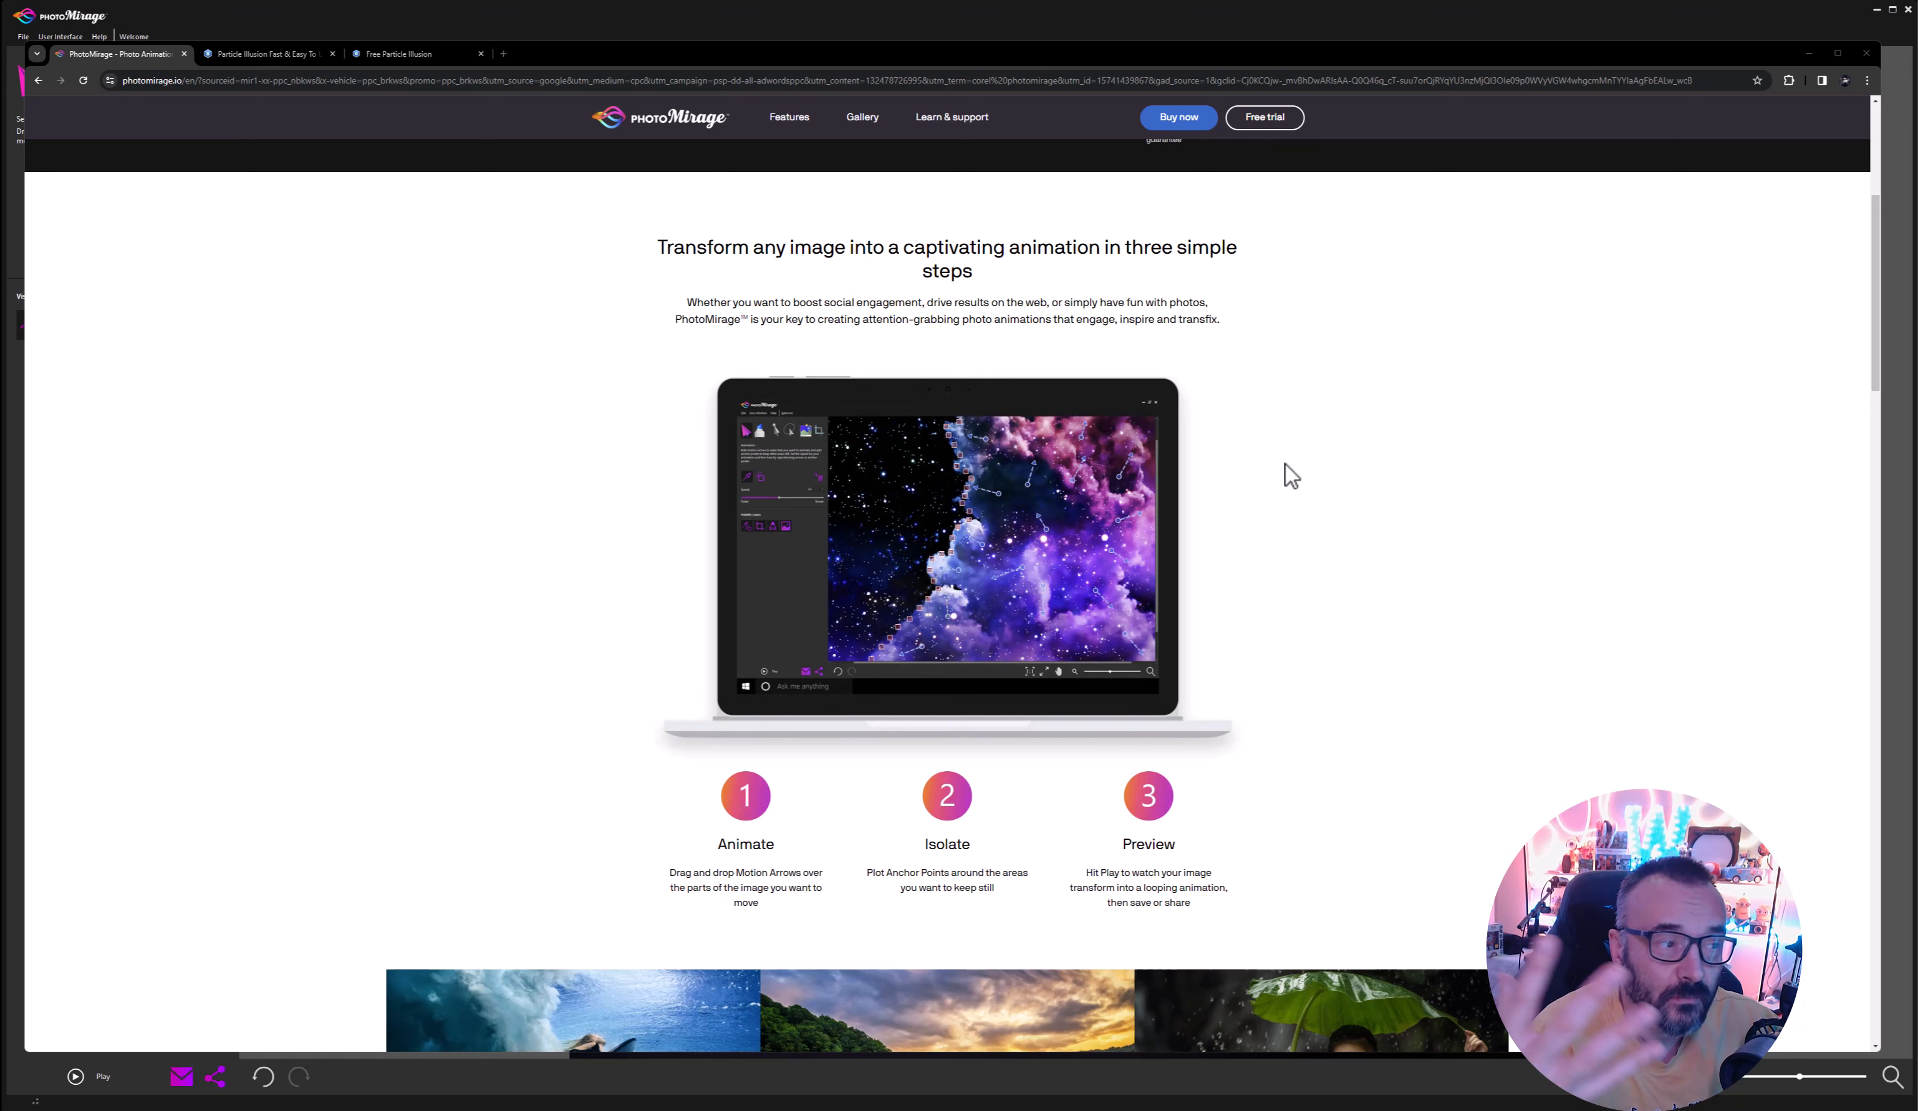
pyautogui.click(263, 54)
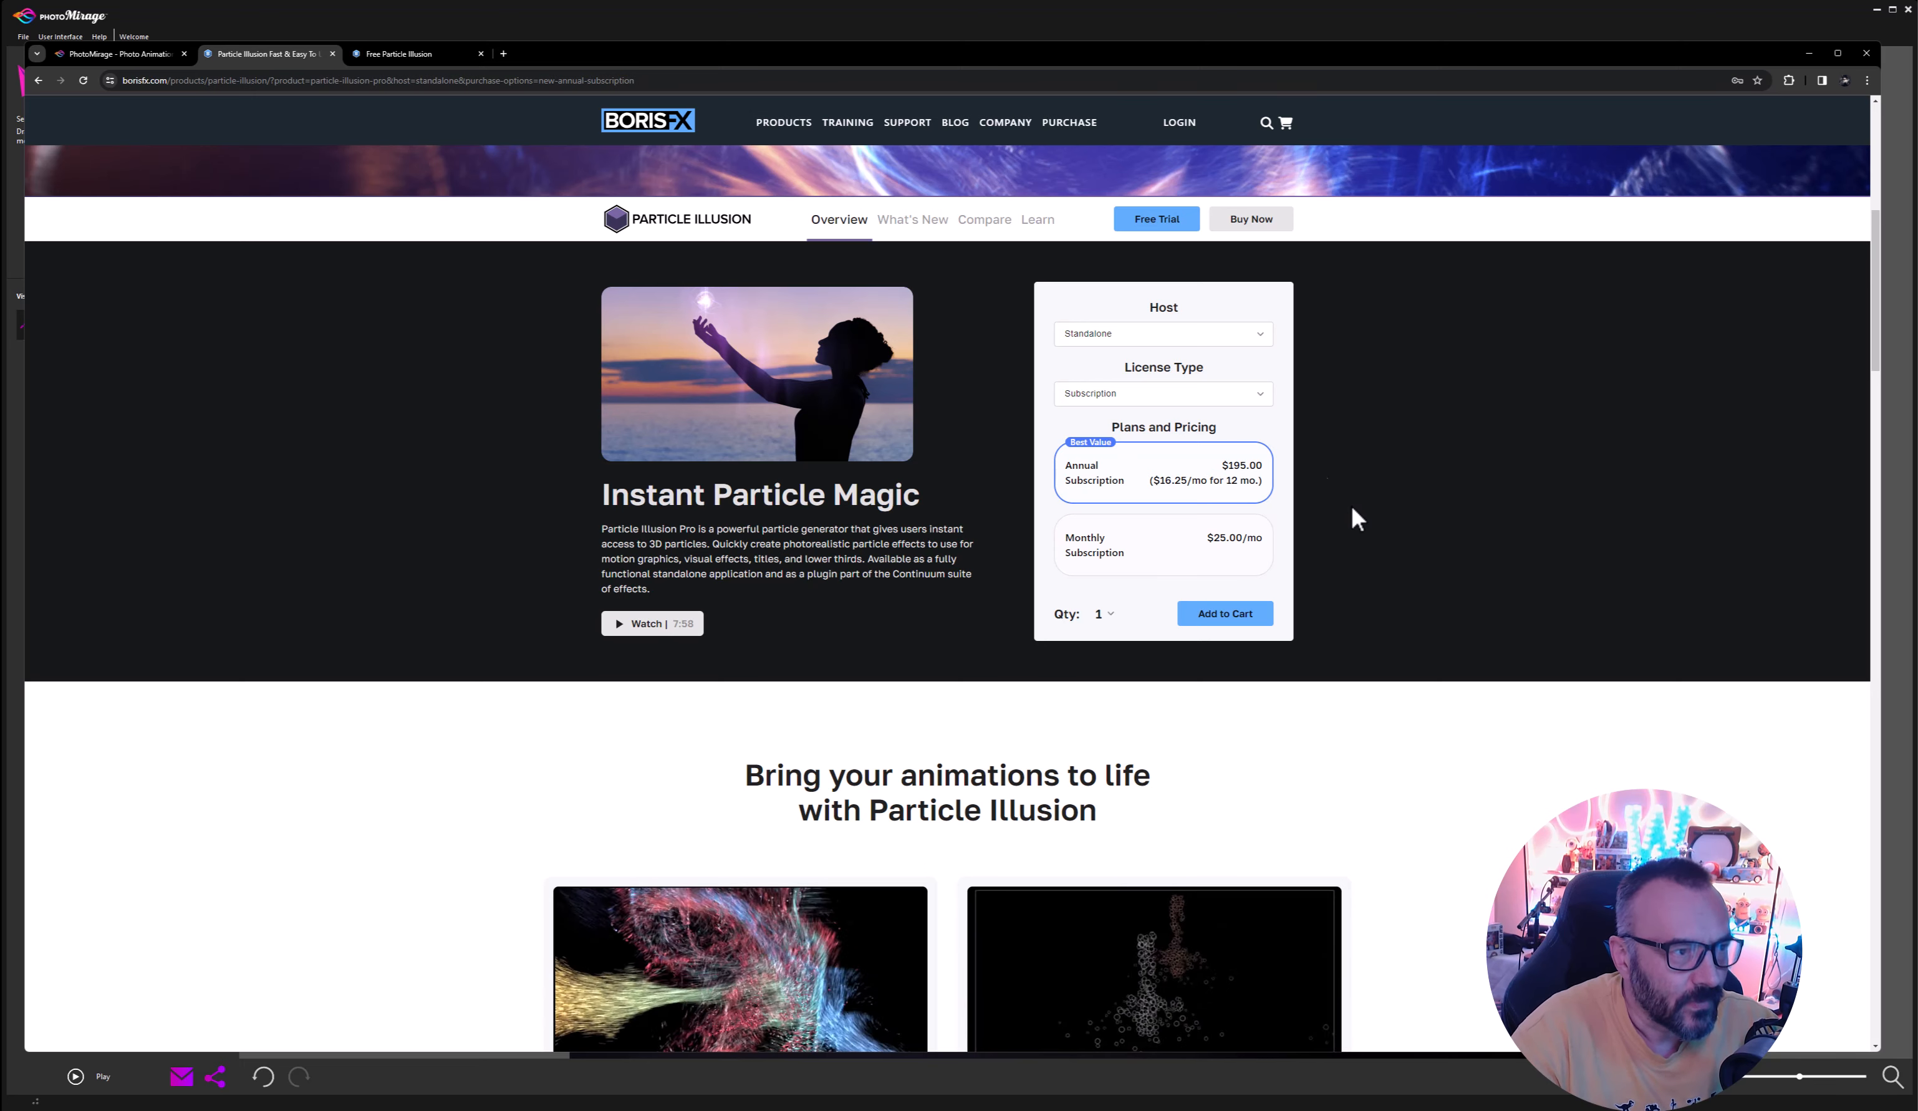
pyautogui.click(378, 53)
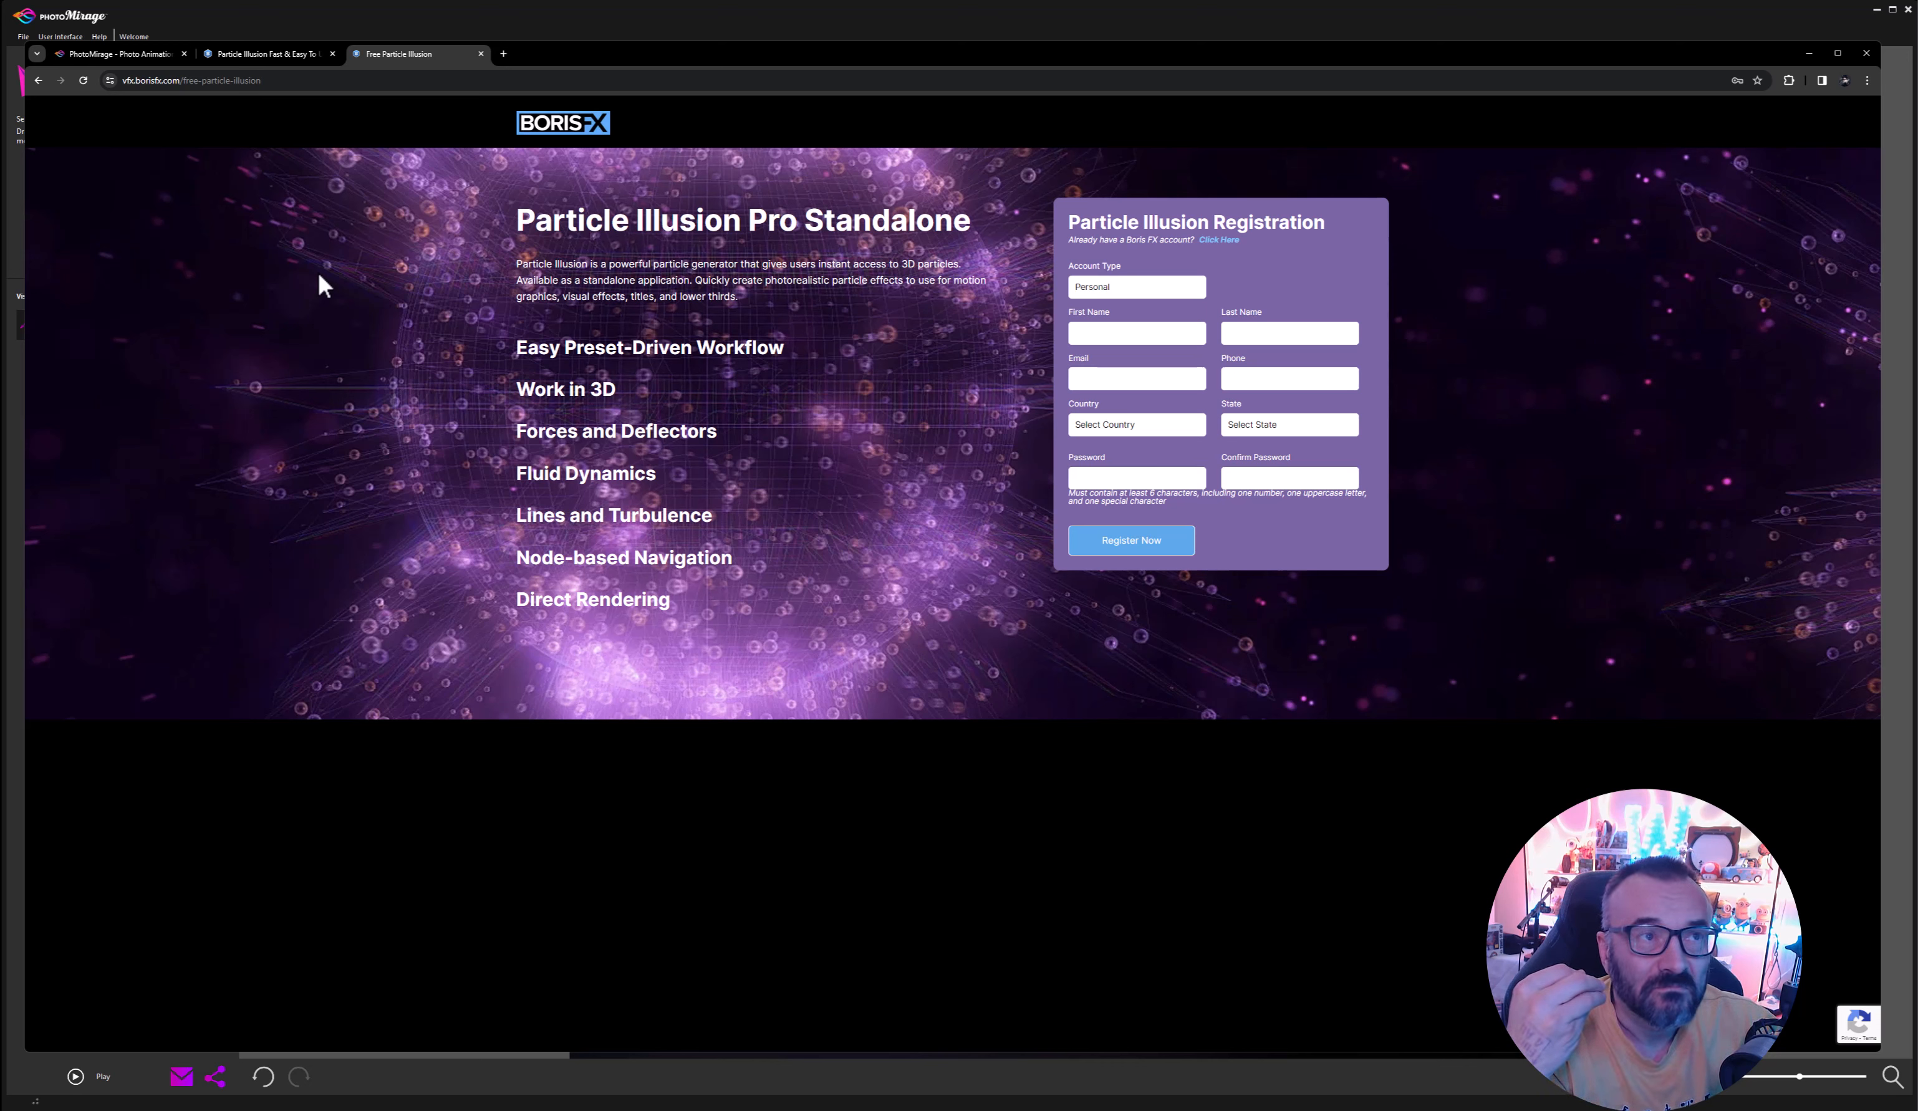
pyautogui.click(89, 55)
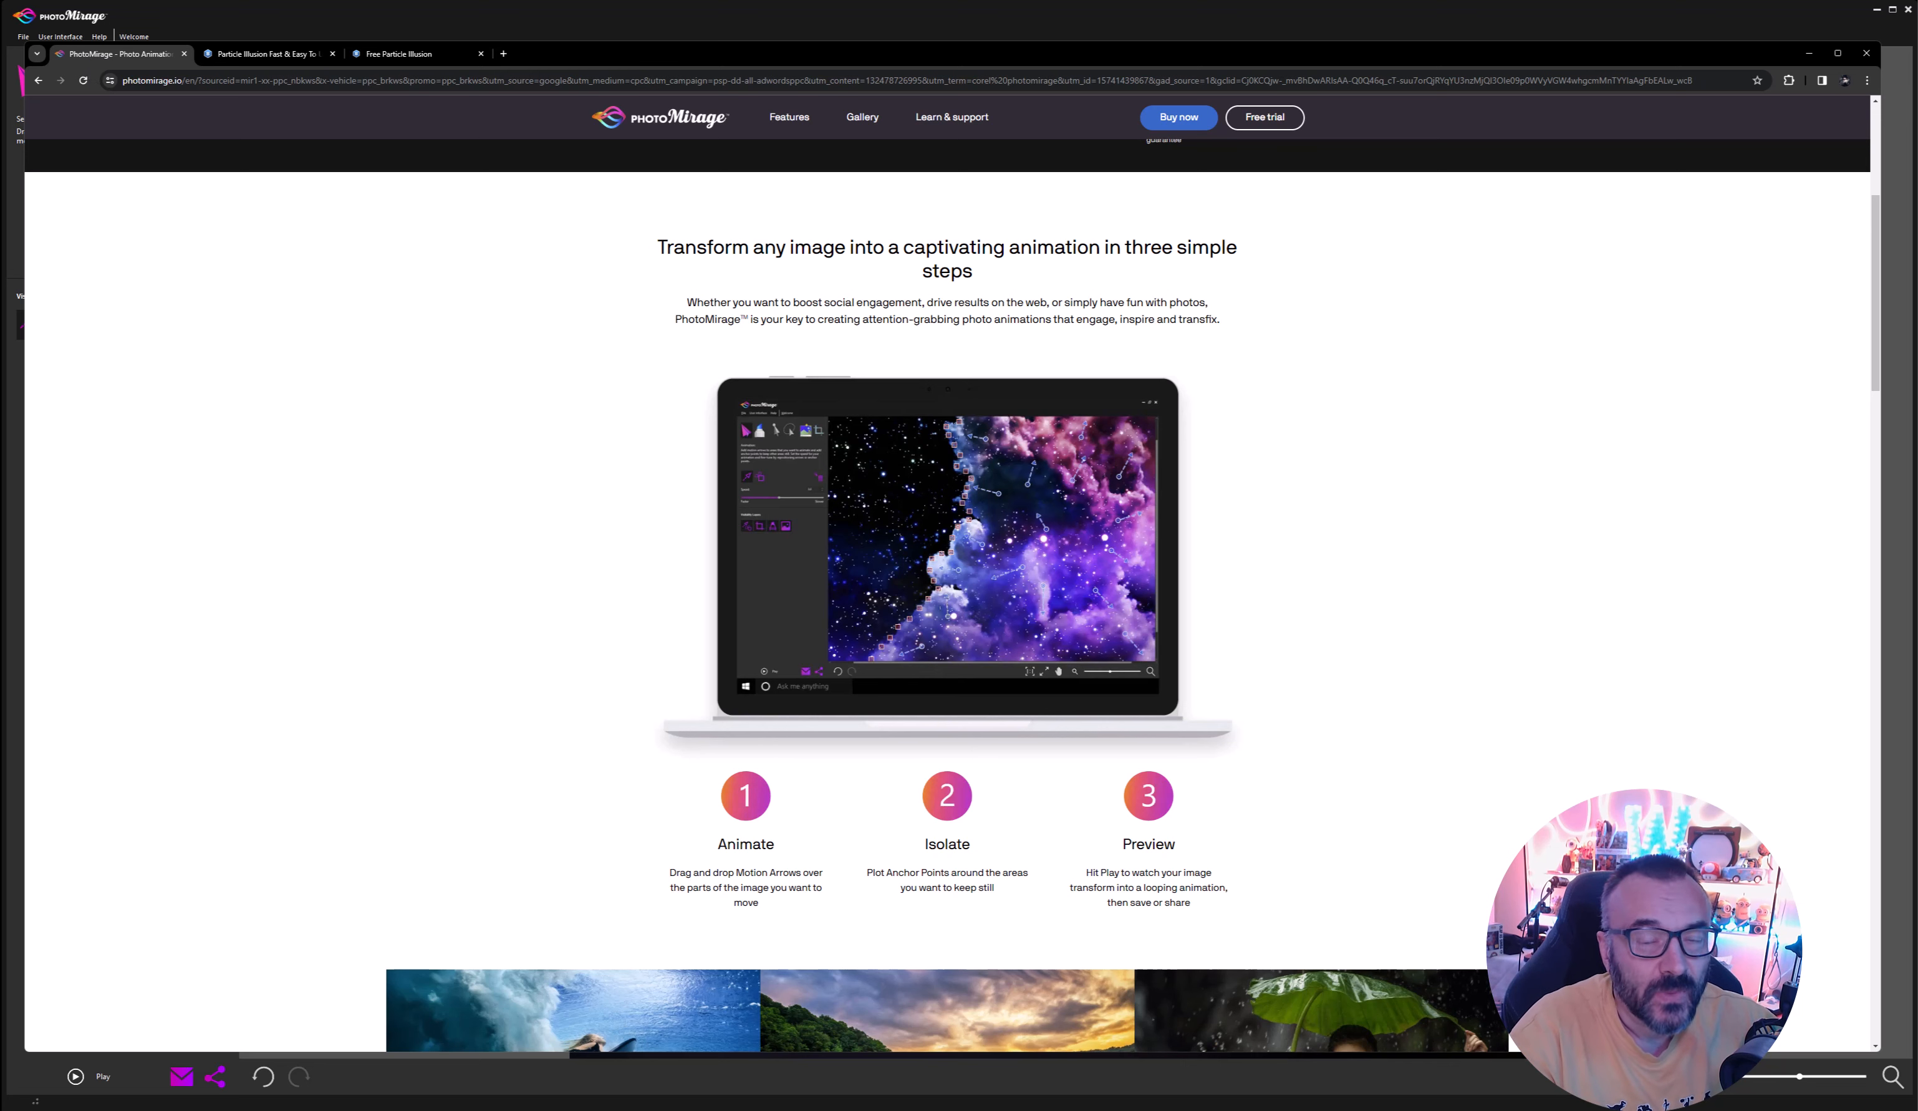
pyautogui.click(492, 23)
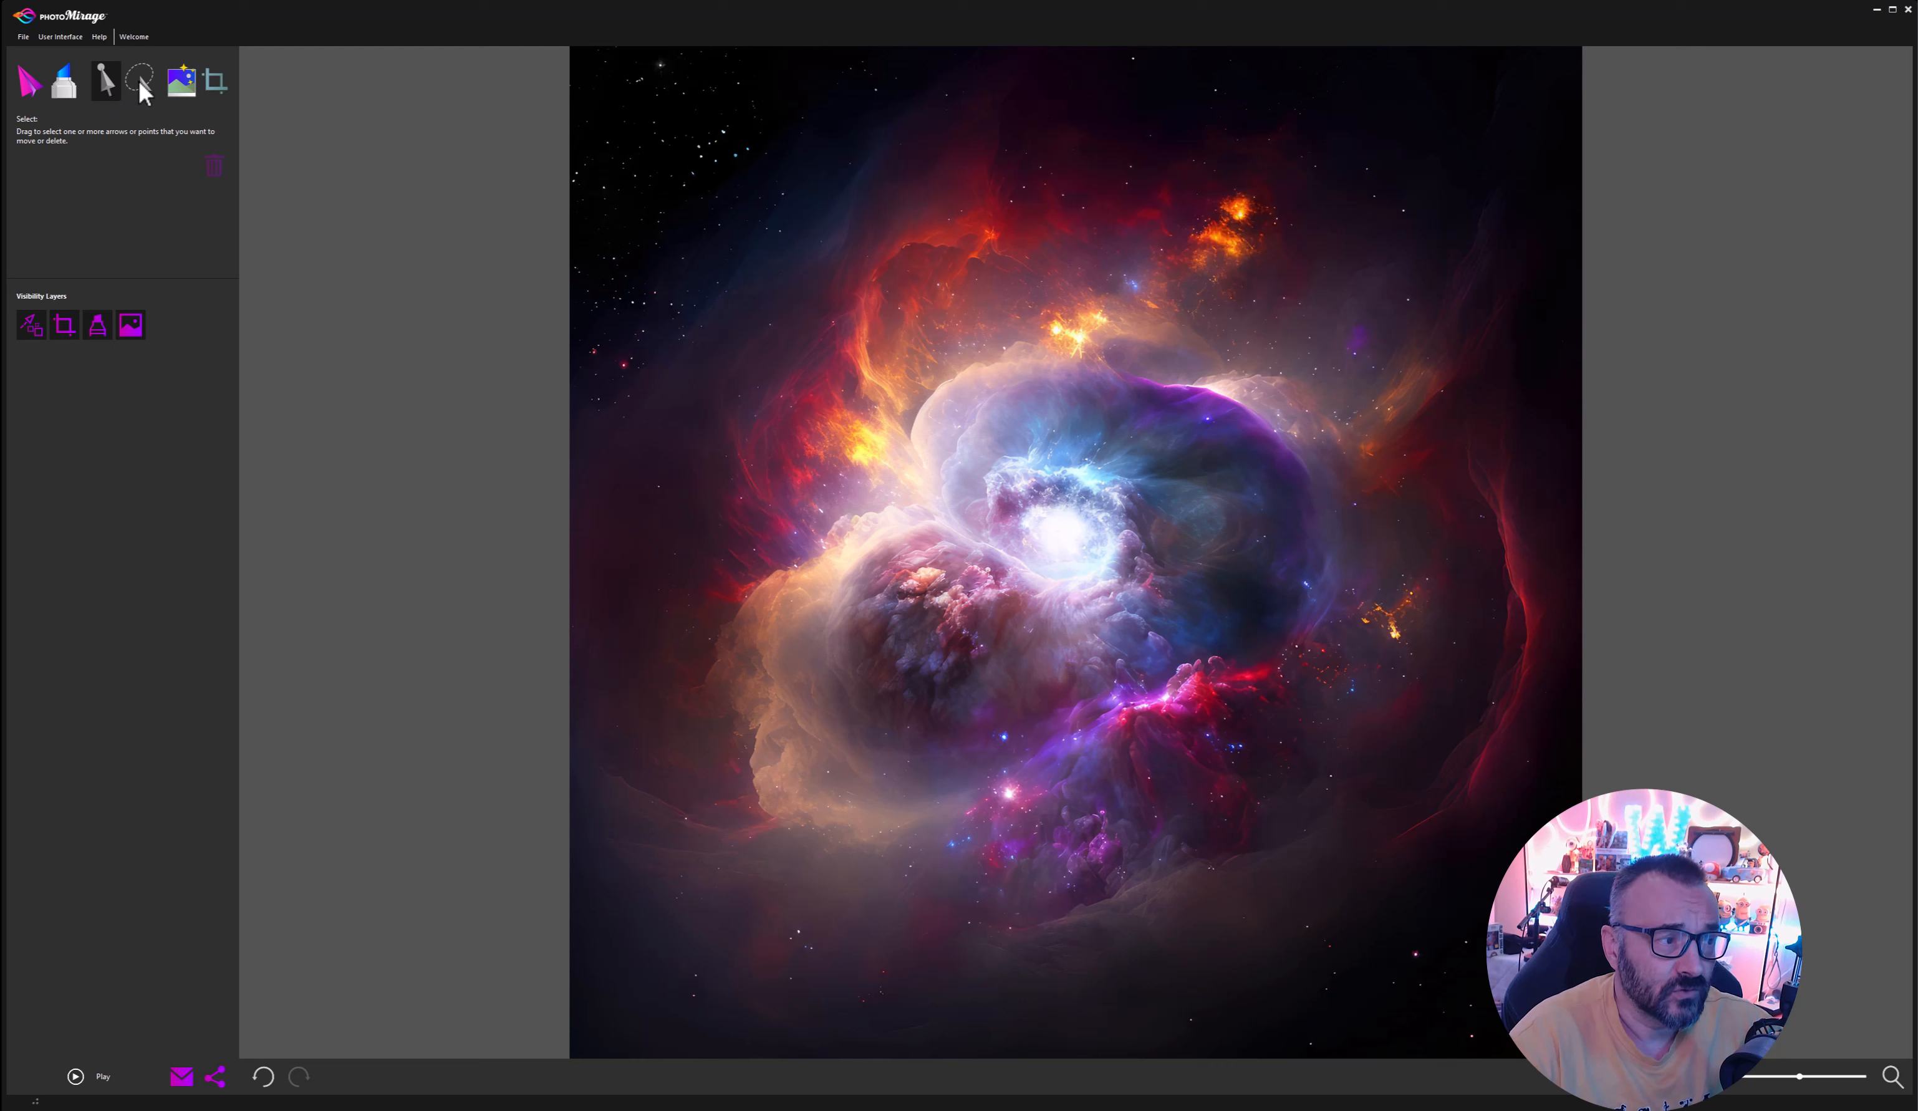
# Try a single motion arrow across the upper-right rim of the nebula's cloud ring, preview the animation, and undo the arrow.
pyautogui.click(26, 79)
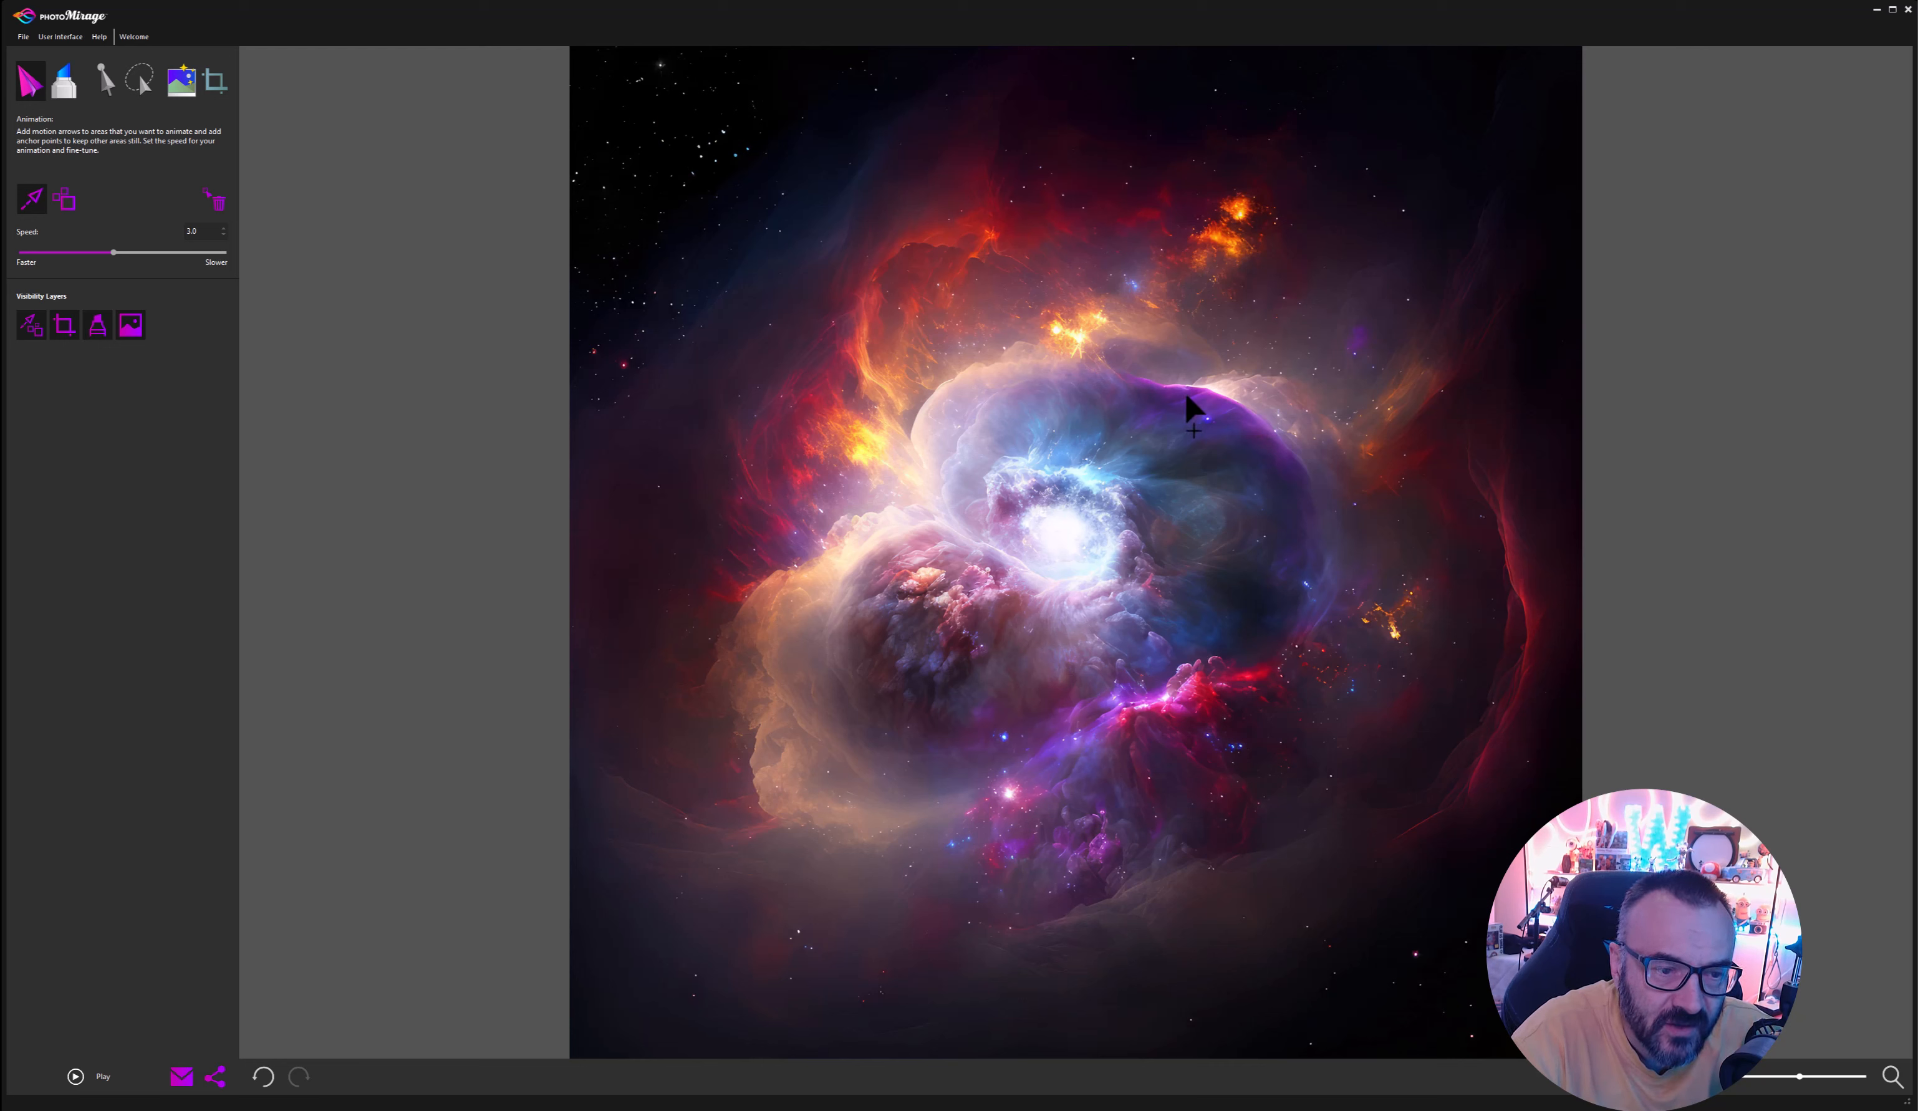
pyautogui.moveTo(1190, 405); pyautogui.dragTo(1221, 372)
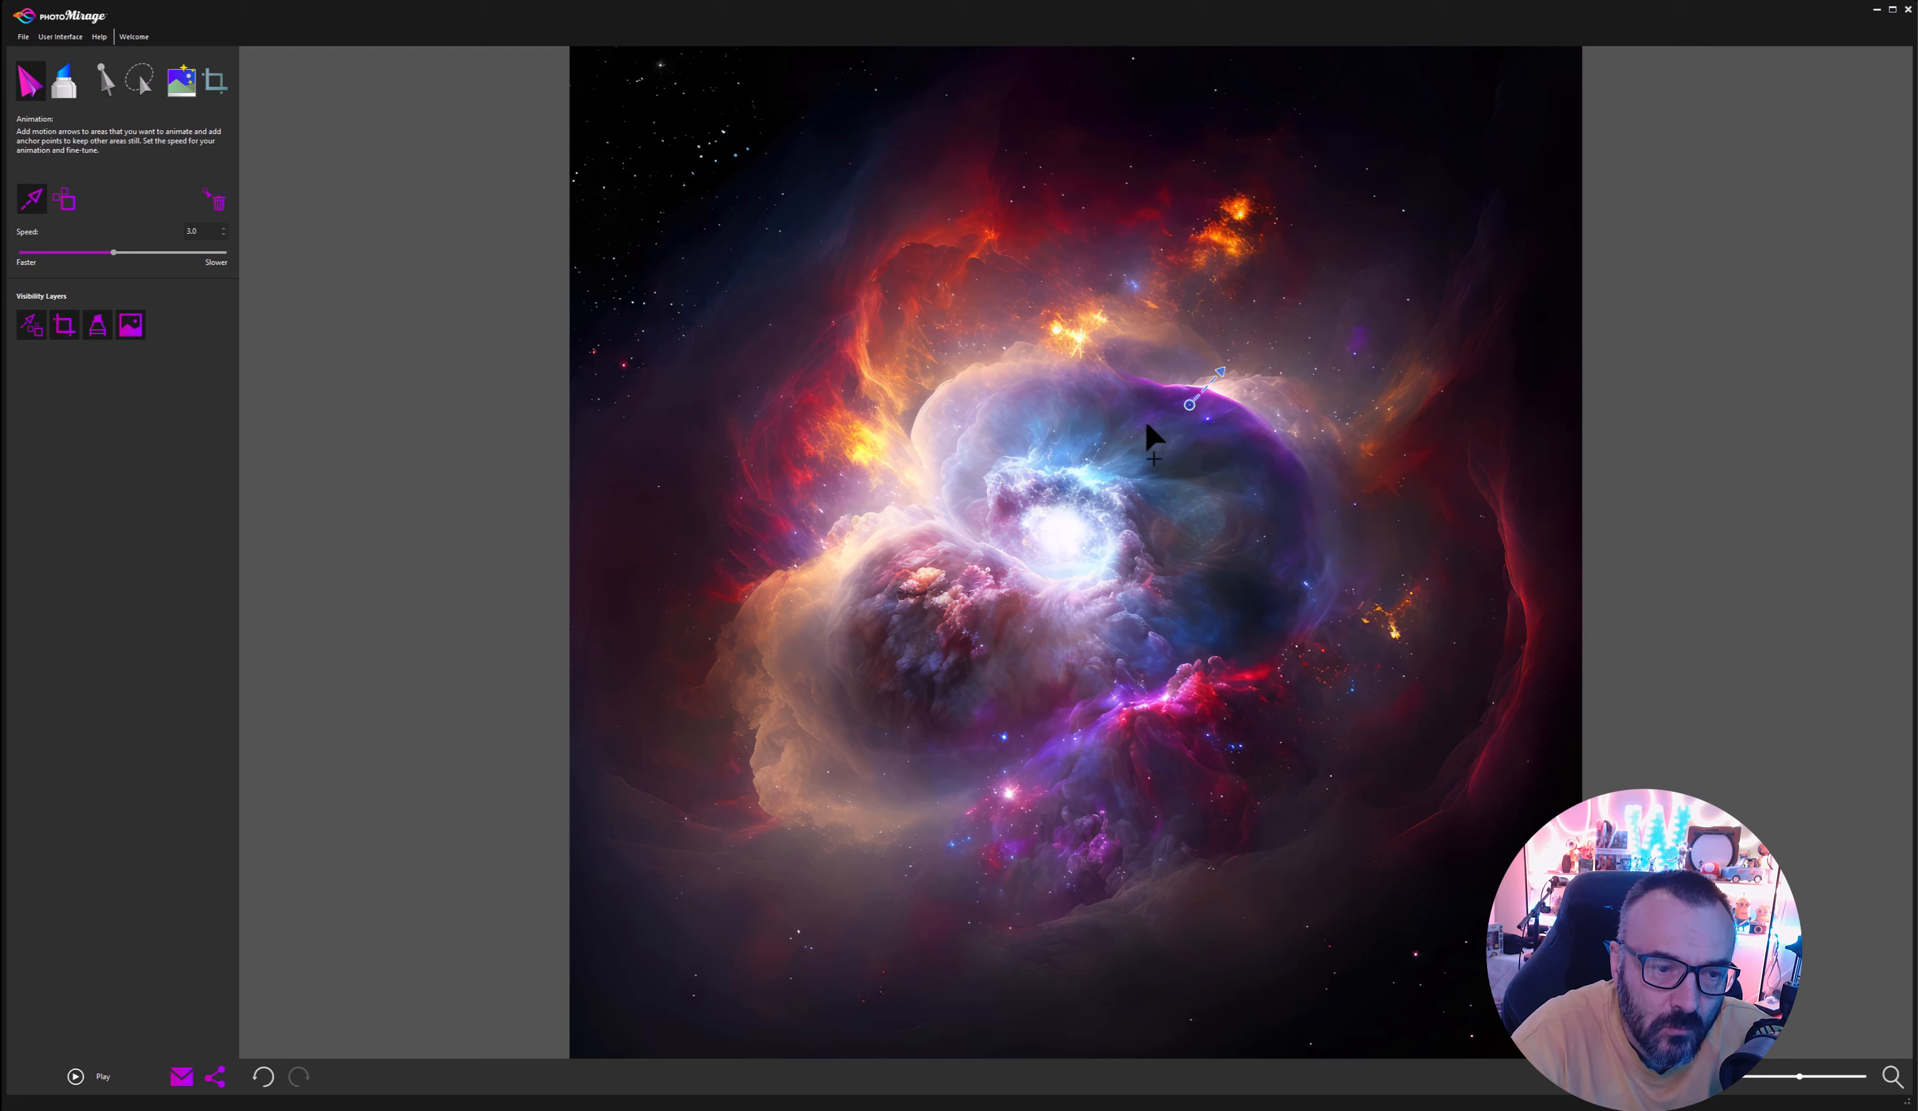
pyautogui.click(75, 1073)
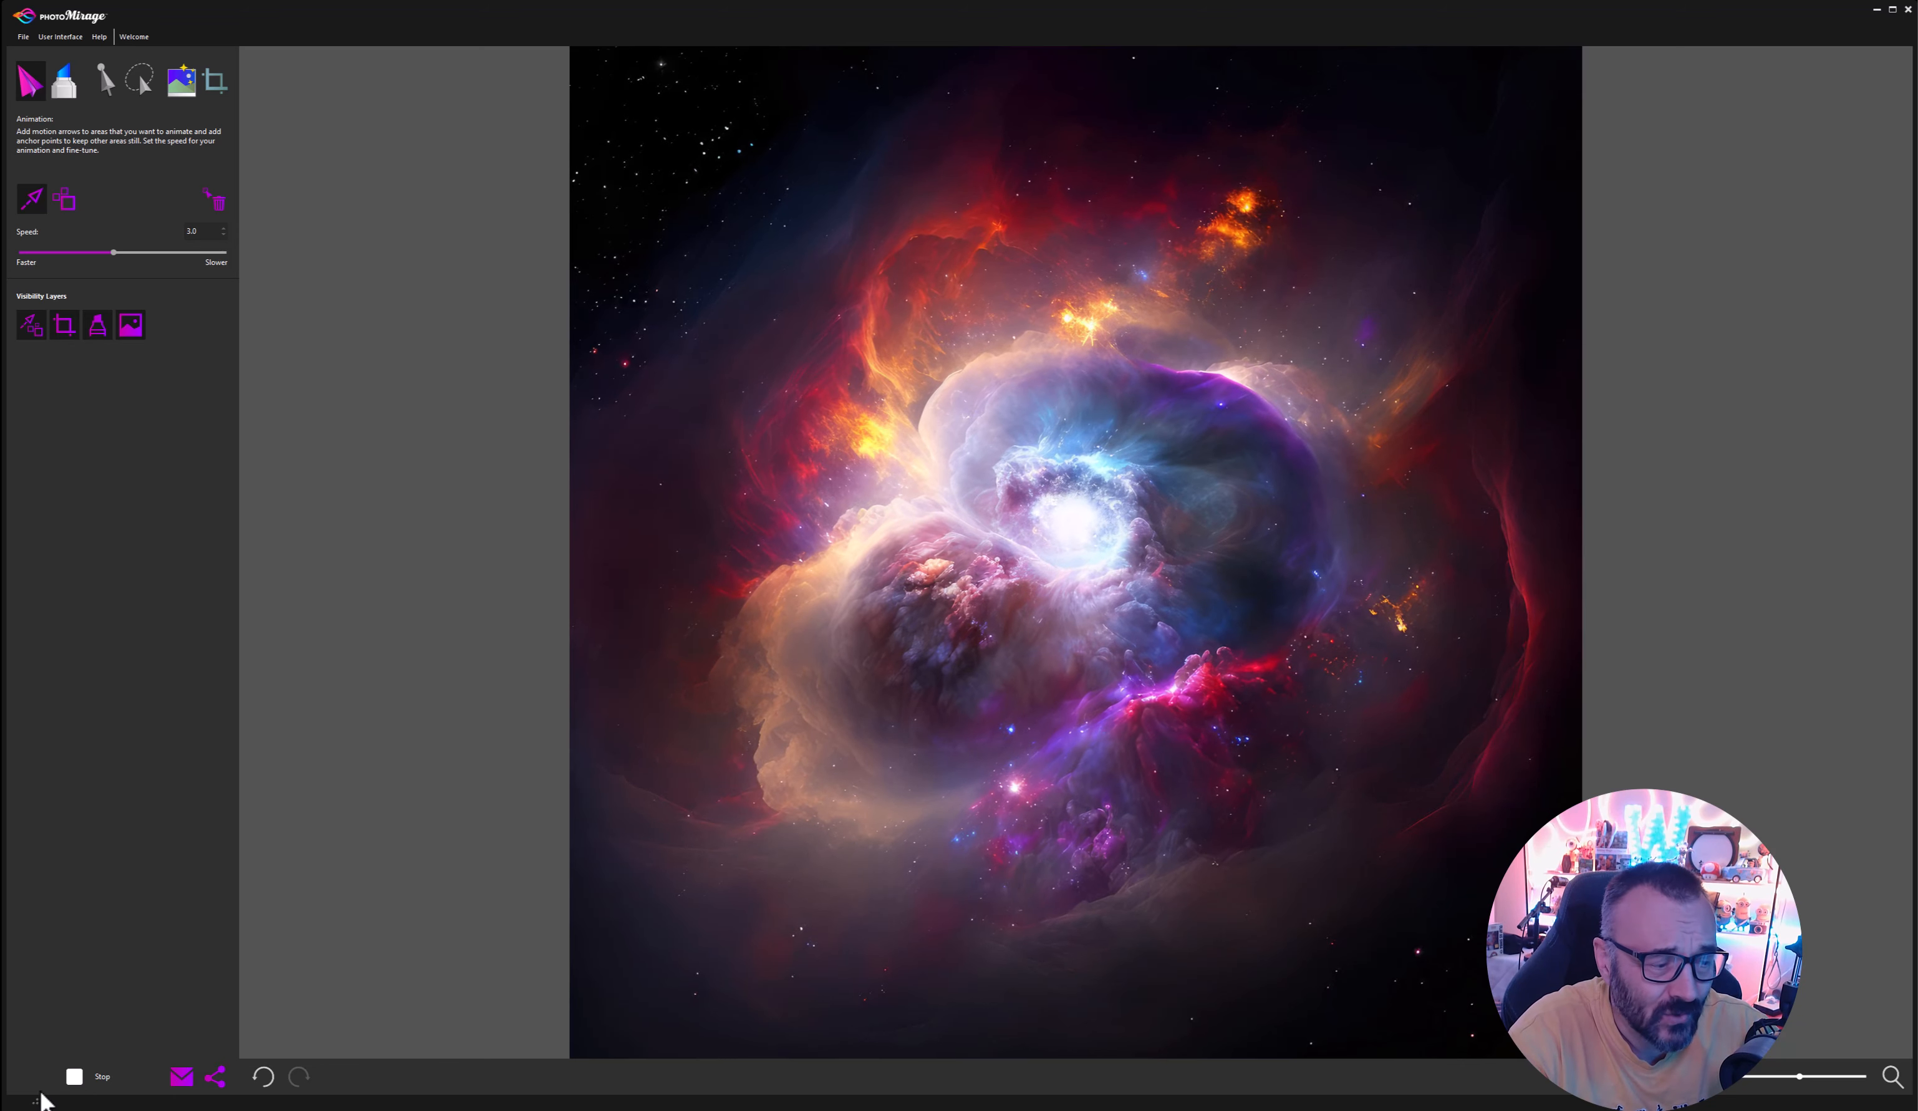
pyautogui.click(75, 1076)
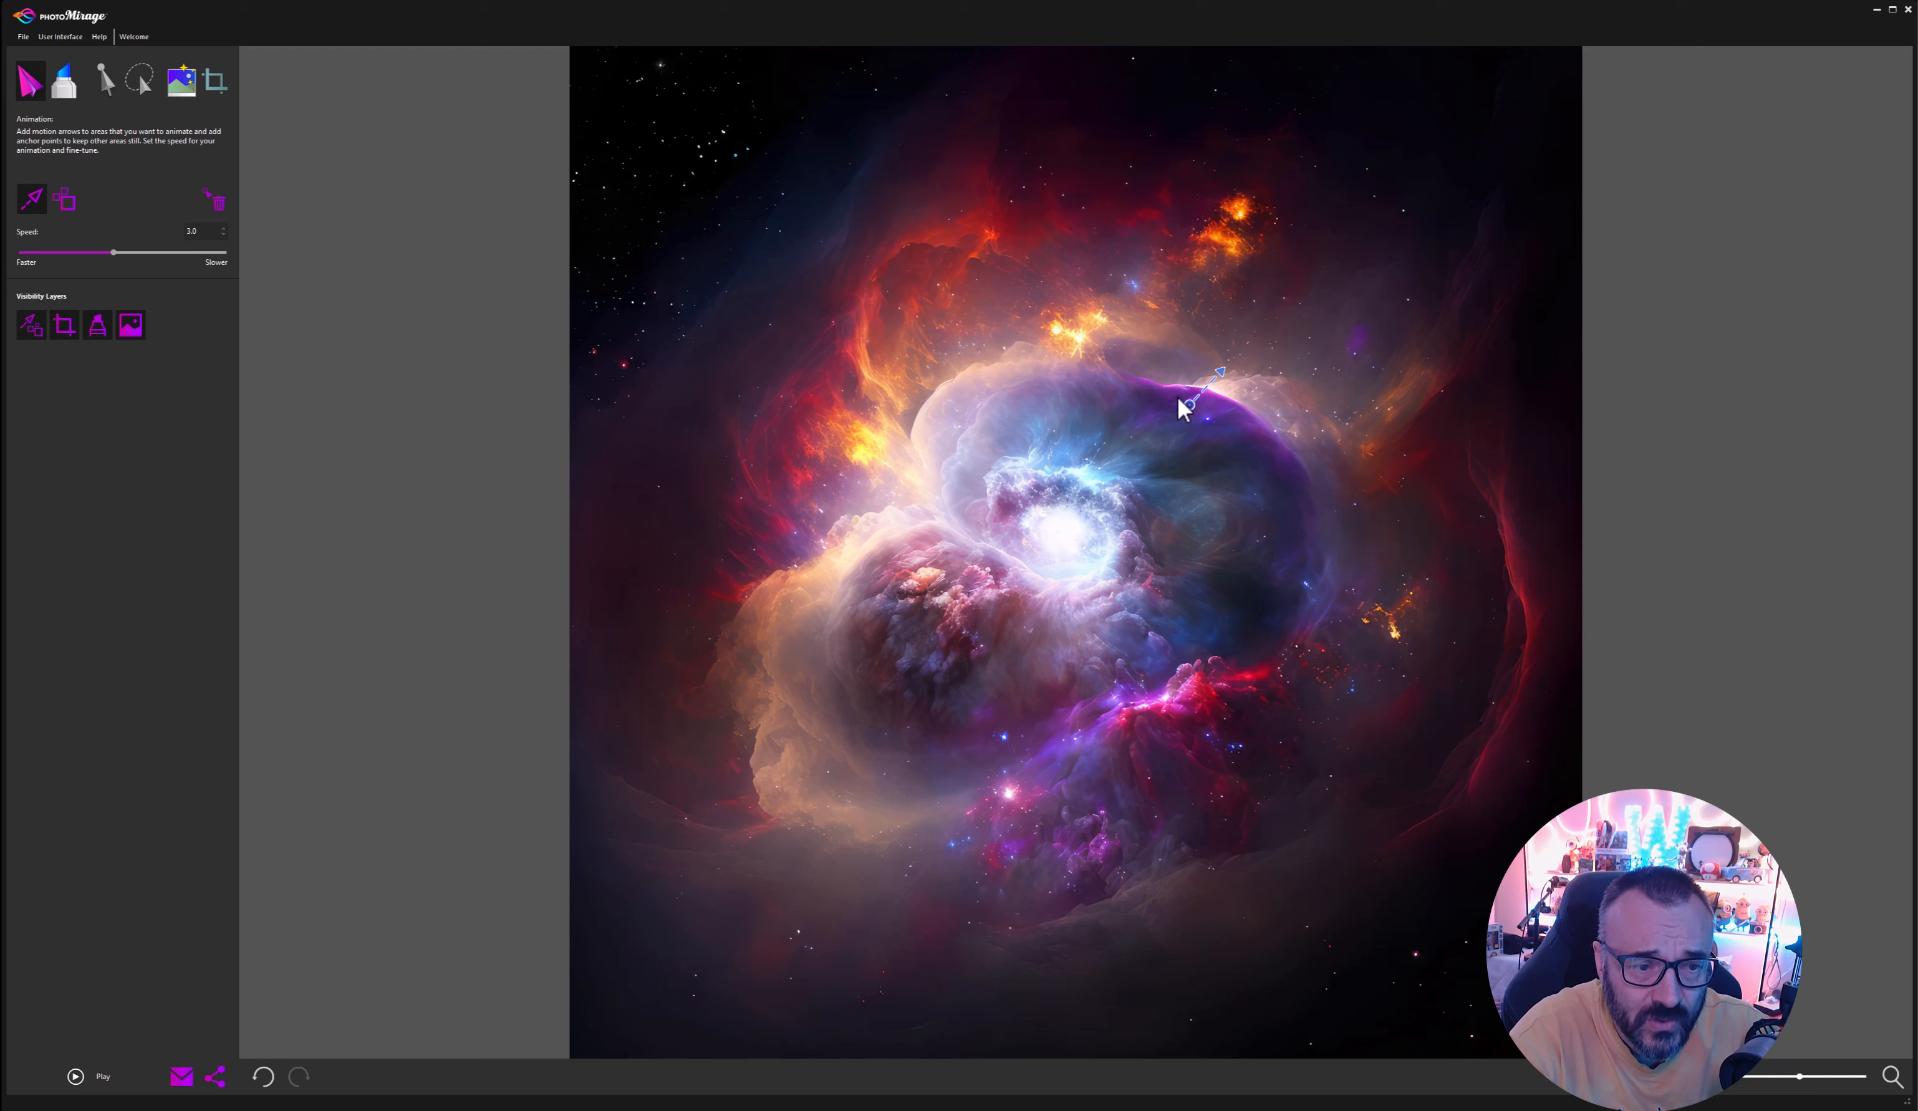
pyautogui.hotkey('ctrl', 'z')
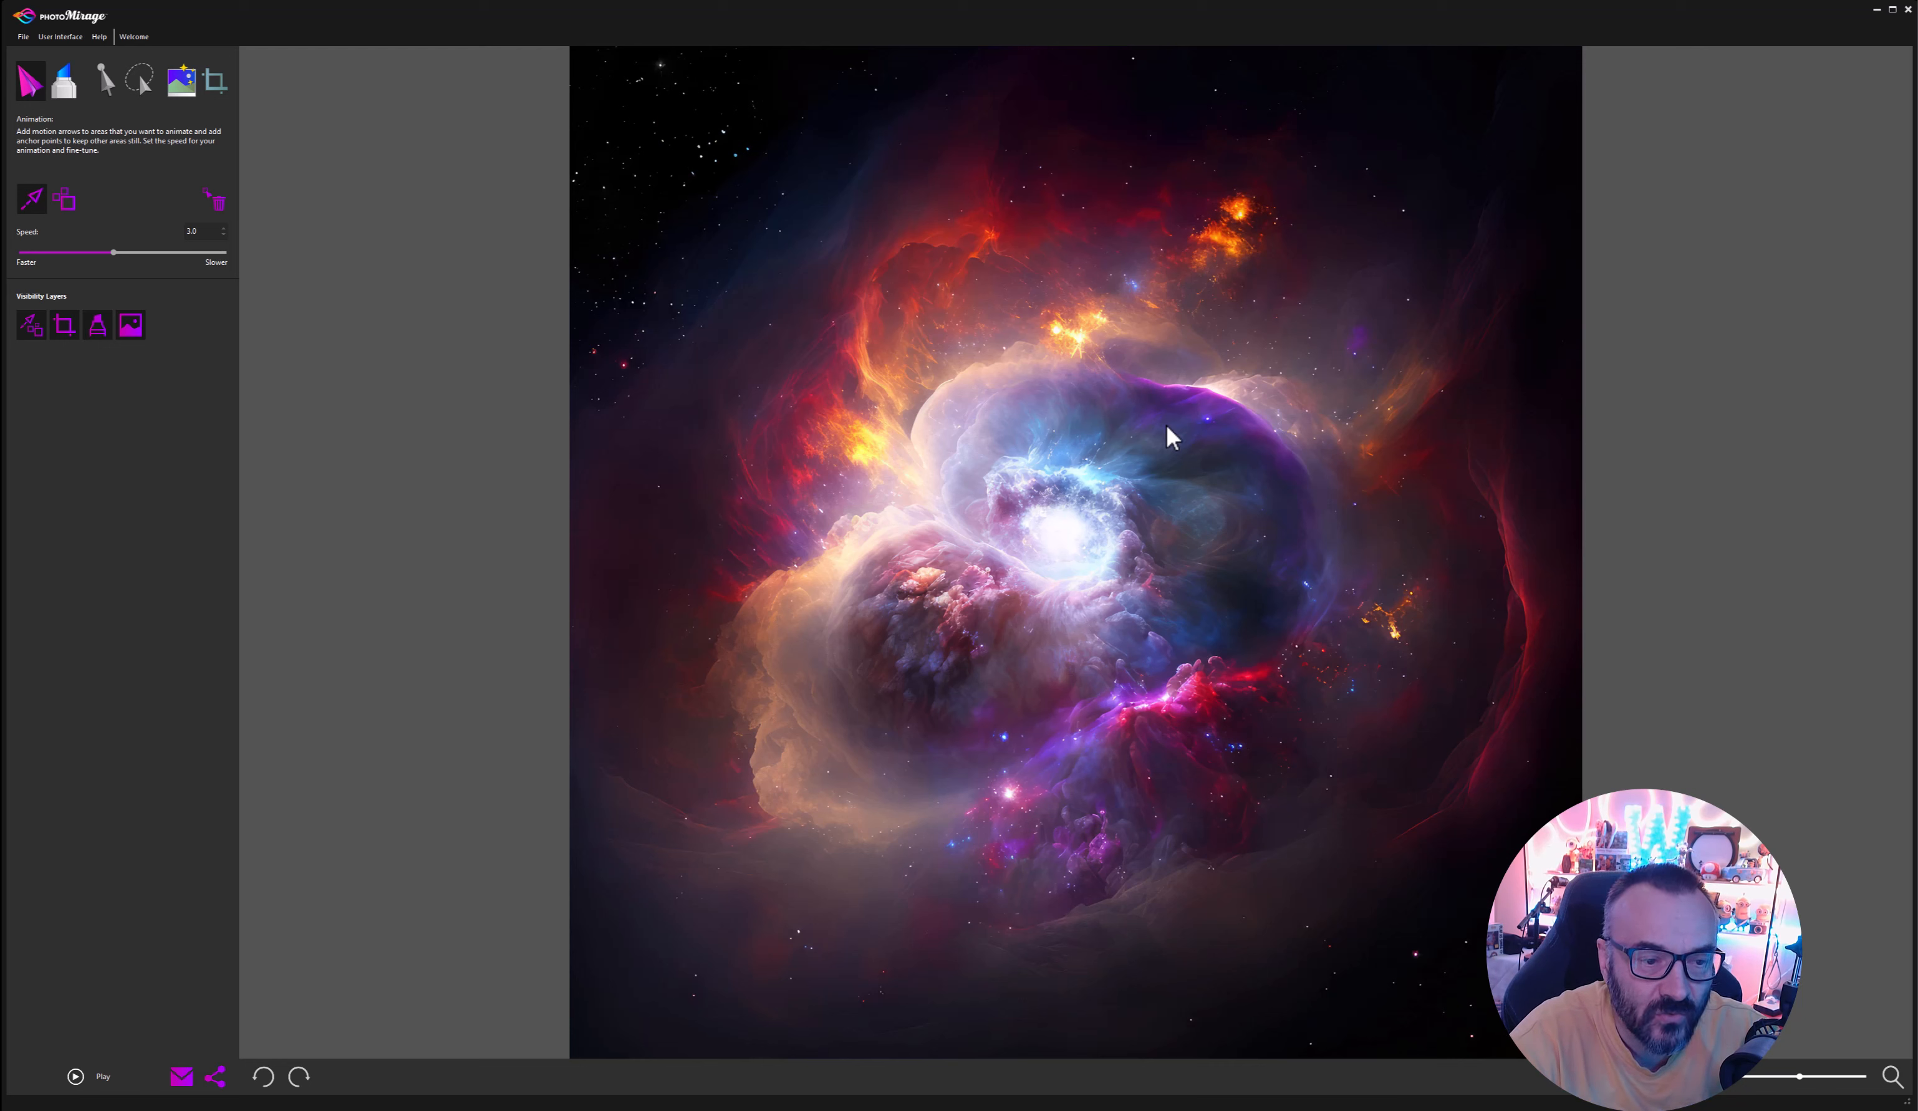
# Draw an outward motion arrow inside the ring's upper-right rim, add an anchor point just beyond its tip, and preview the animation.
pyautogui.moveTo(1155, 431); pyautogui.dragTo(1184, 404)
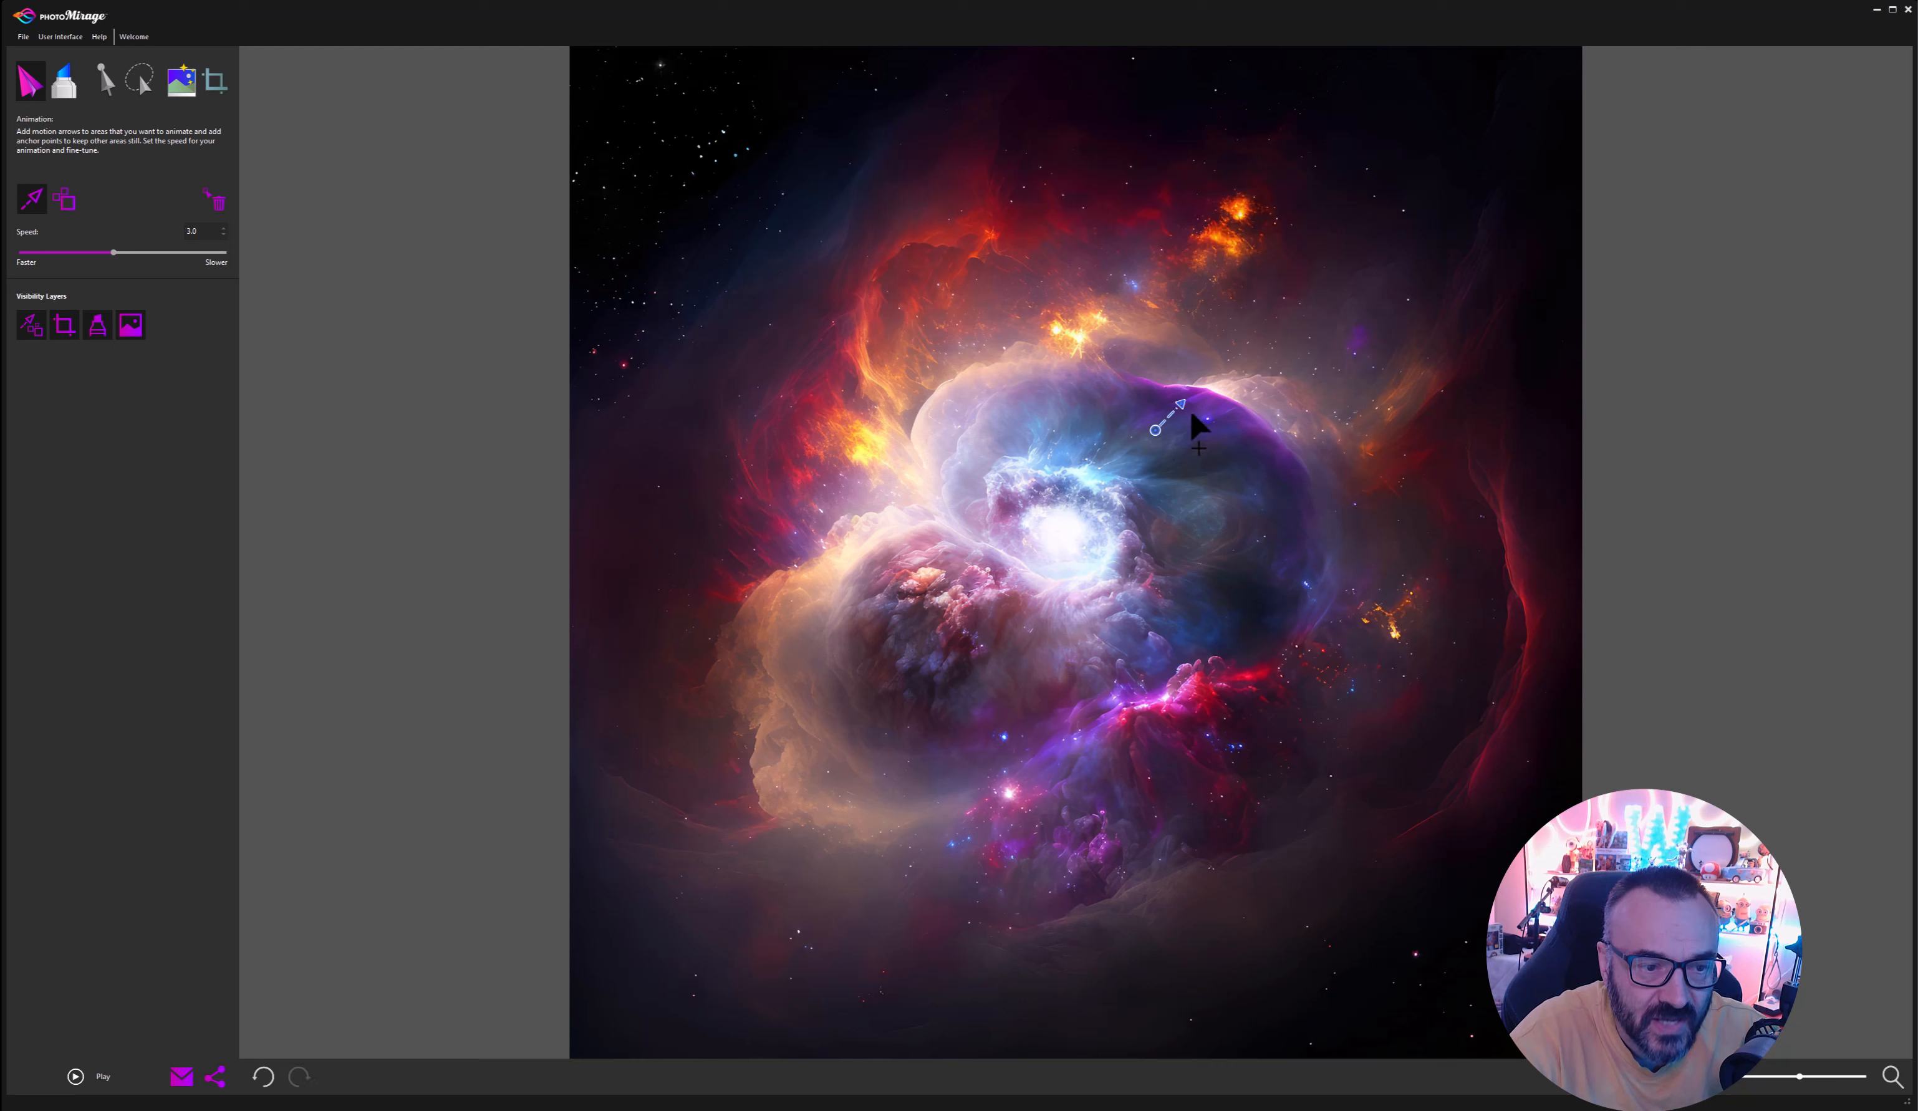
pyautogui.click(64, 200)
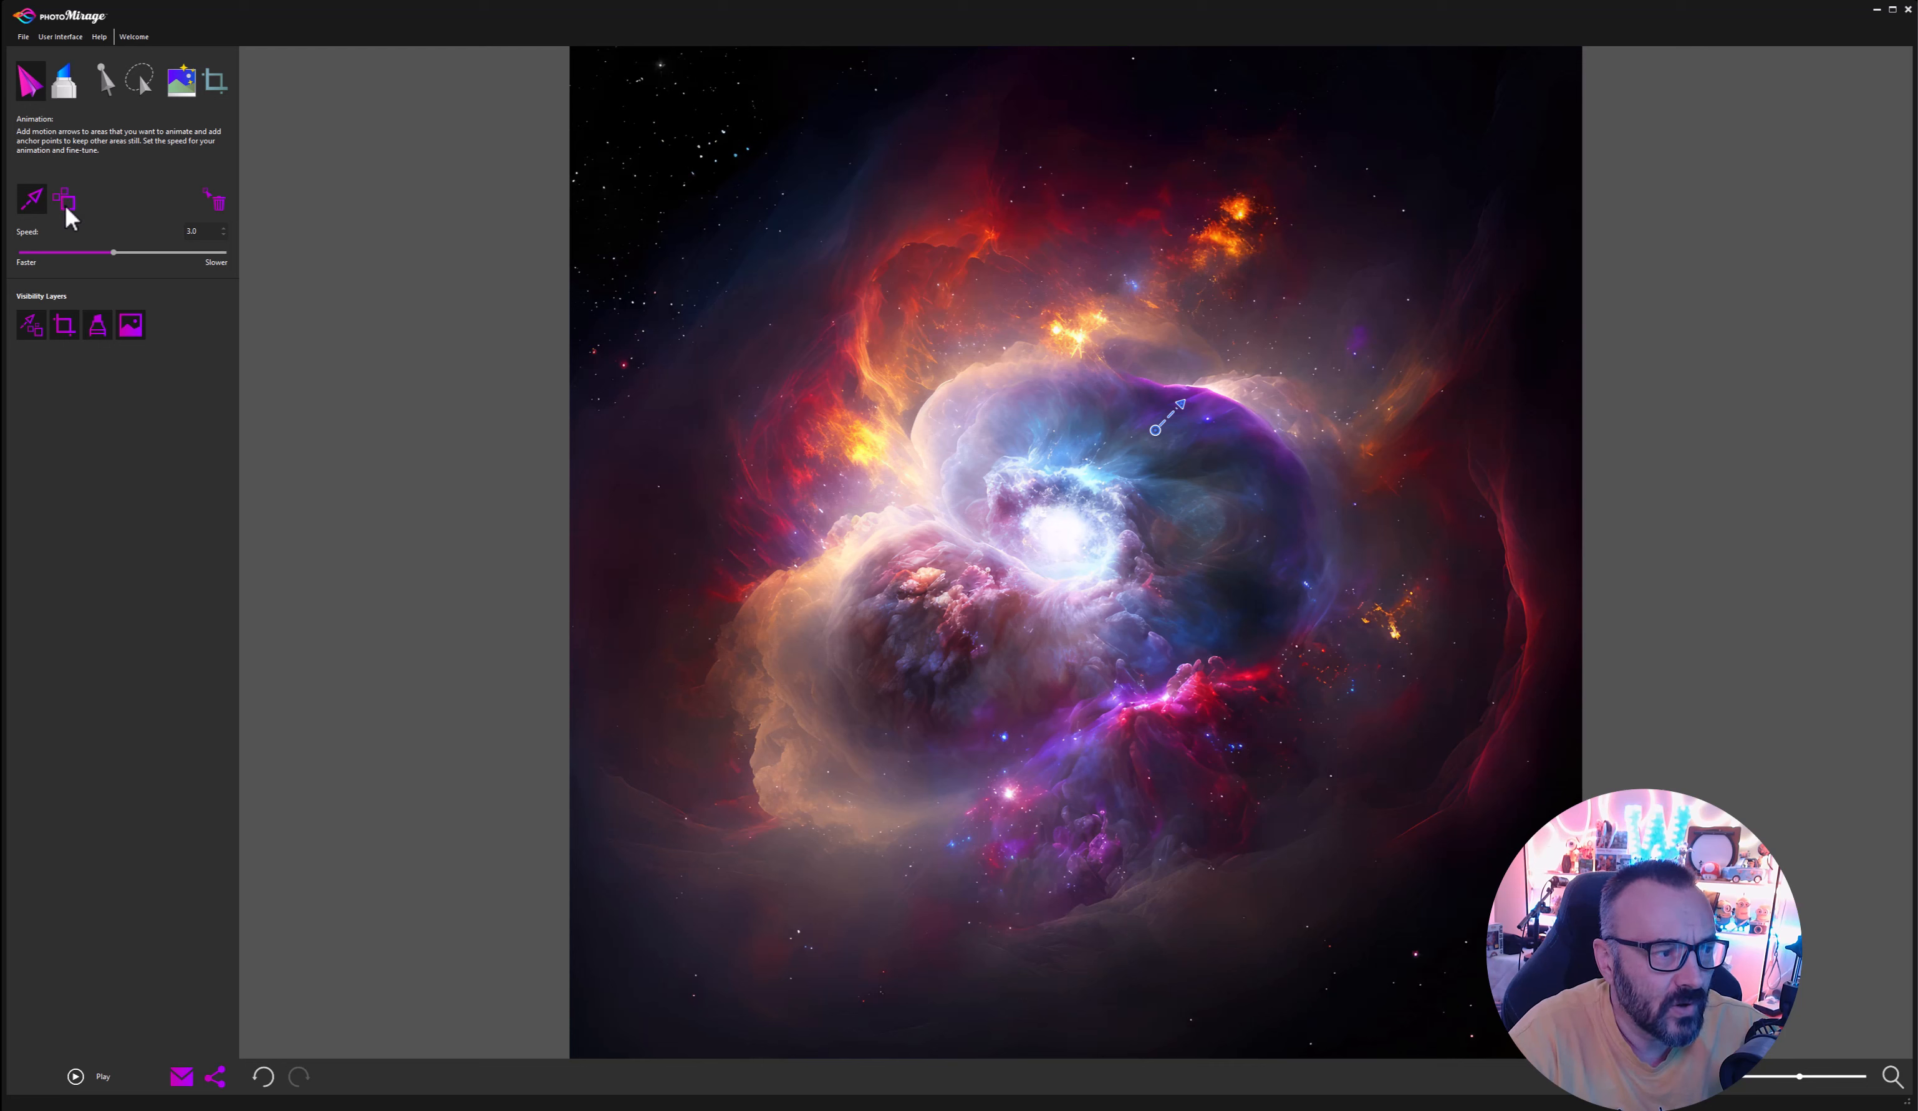
pyautogui.click(1195, 380)
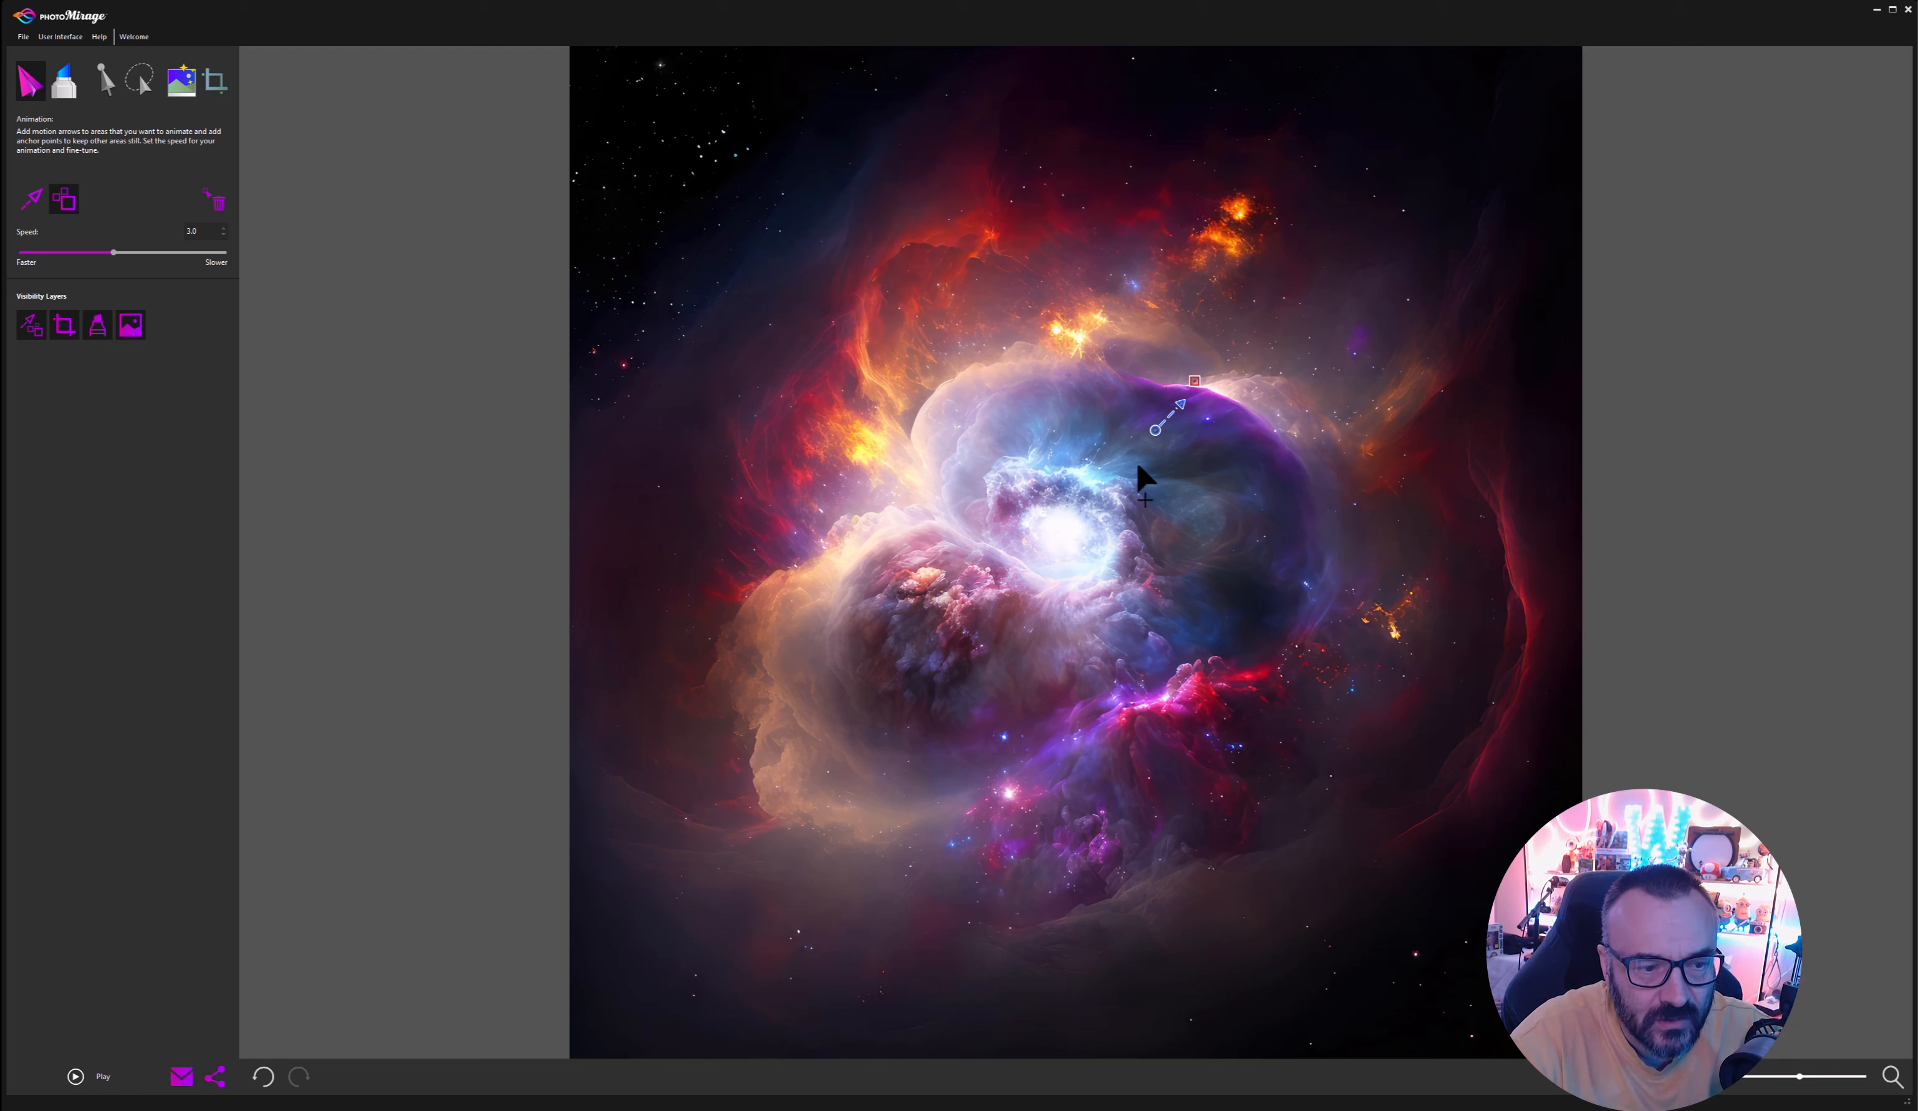
pyautogui.click(77, 1076)
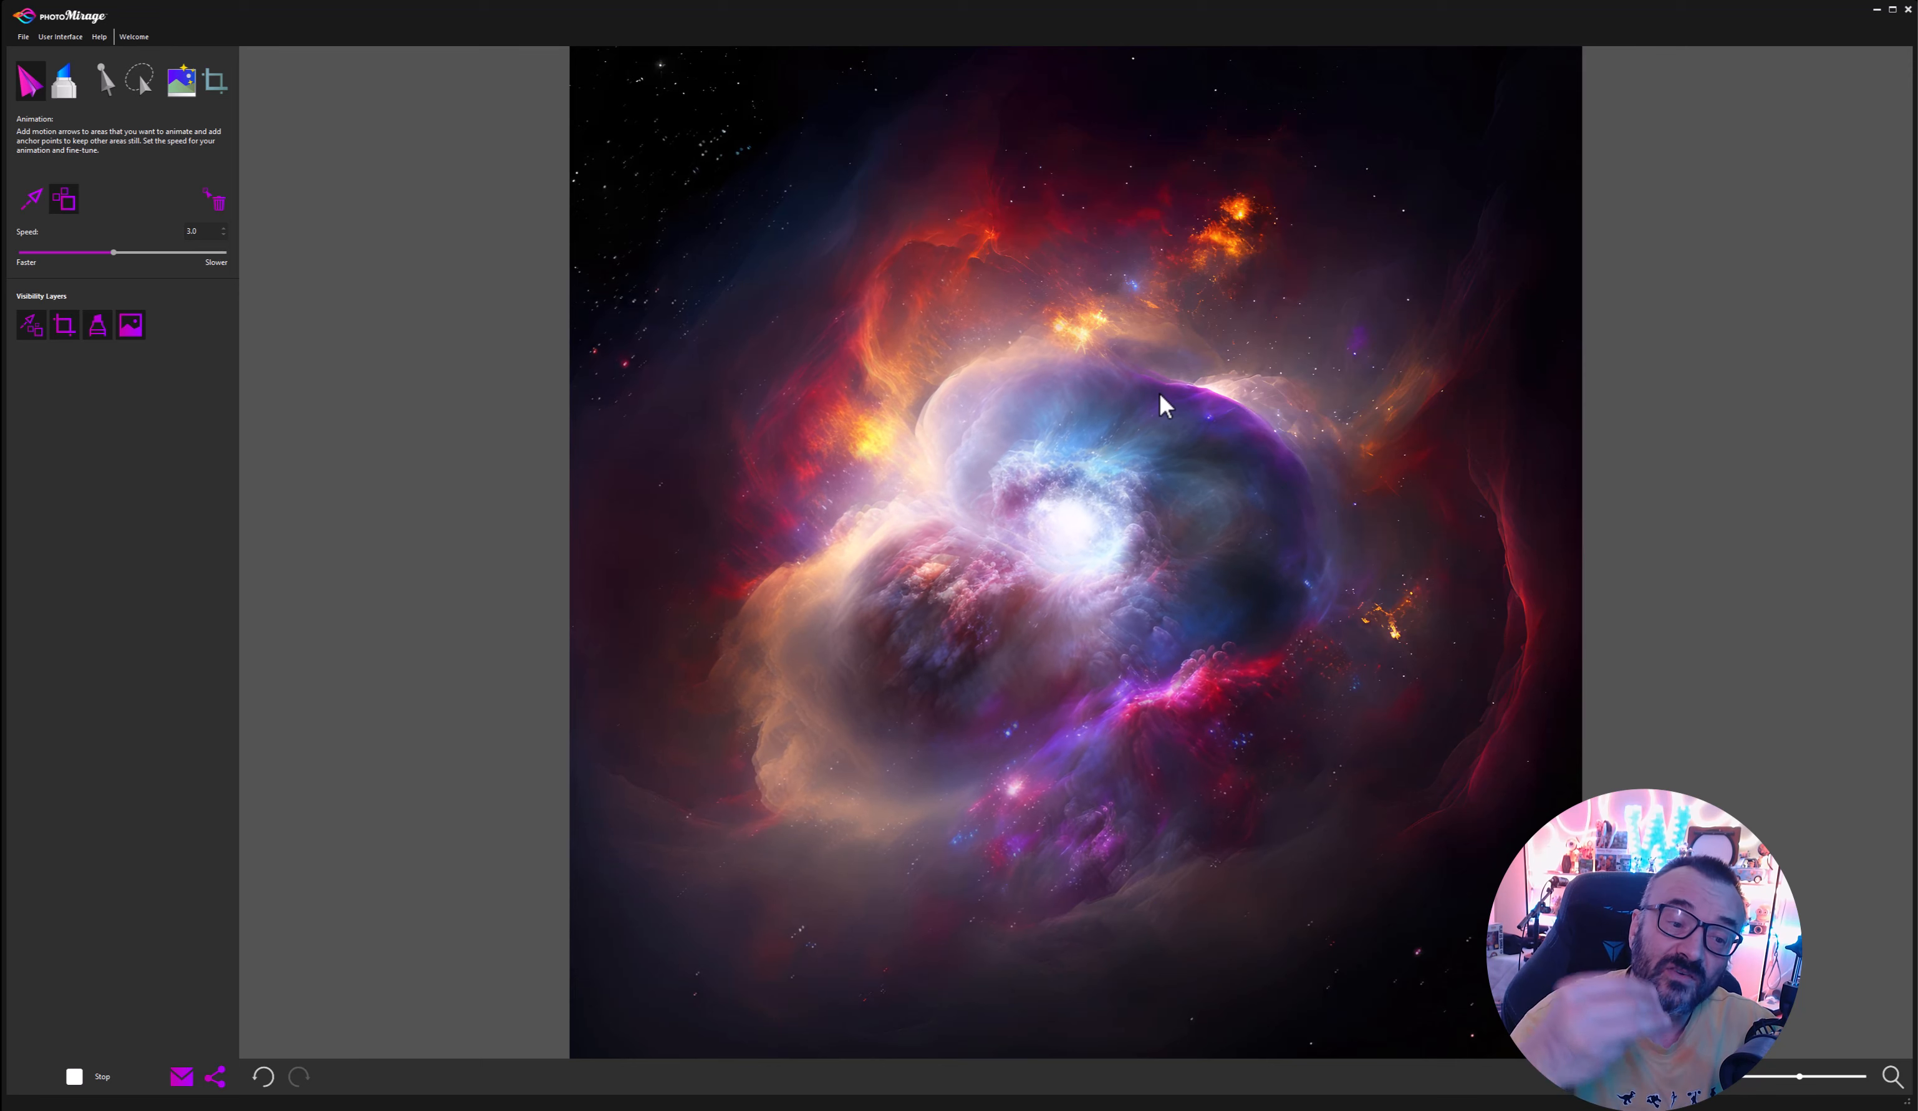
pyautogui.press('space')
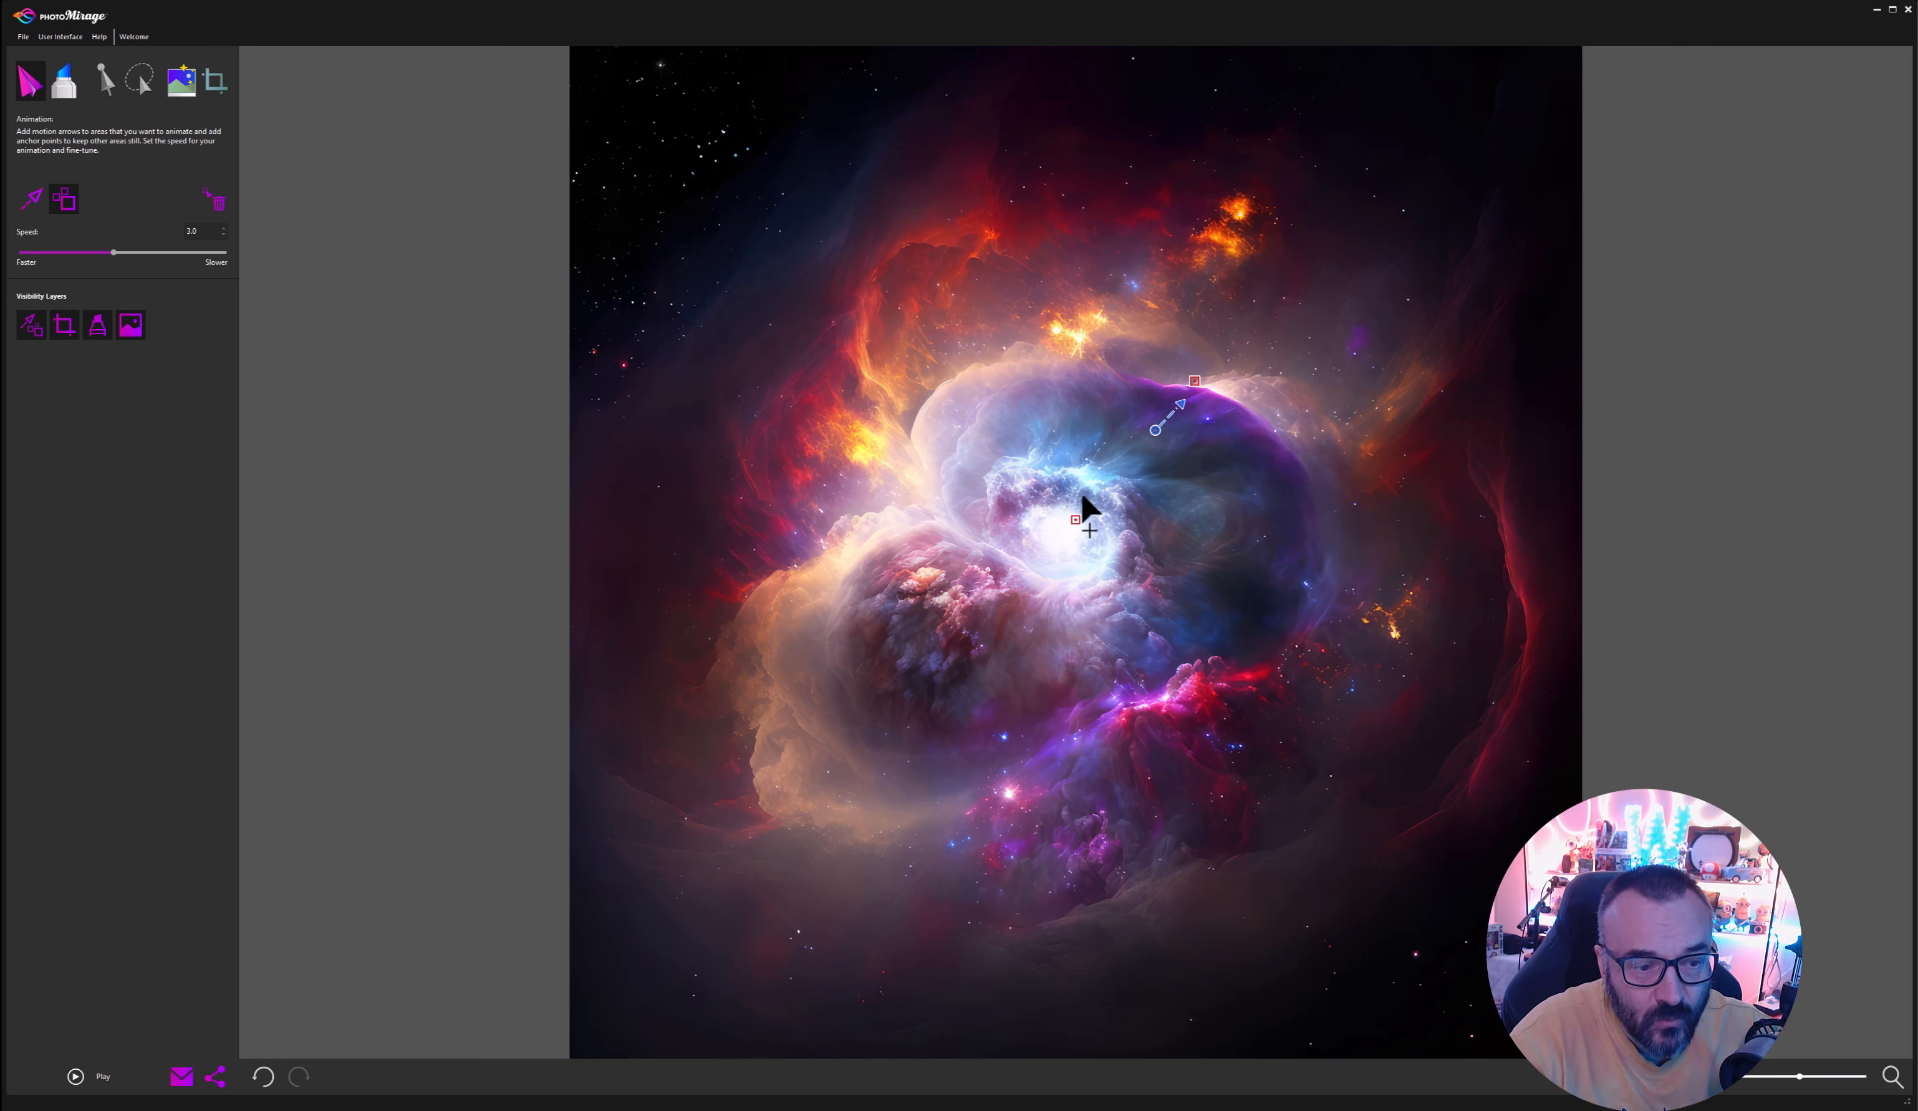
# Place three anchor points on the nebula's bright white core and preview the animation.
pyautogui.click(1086, 536)
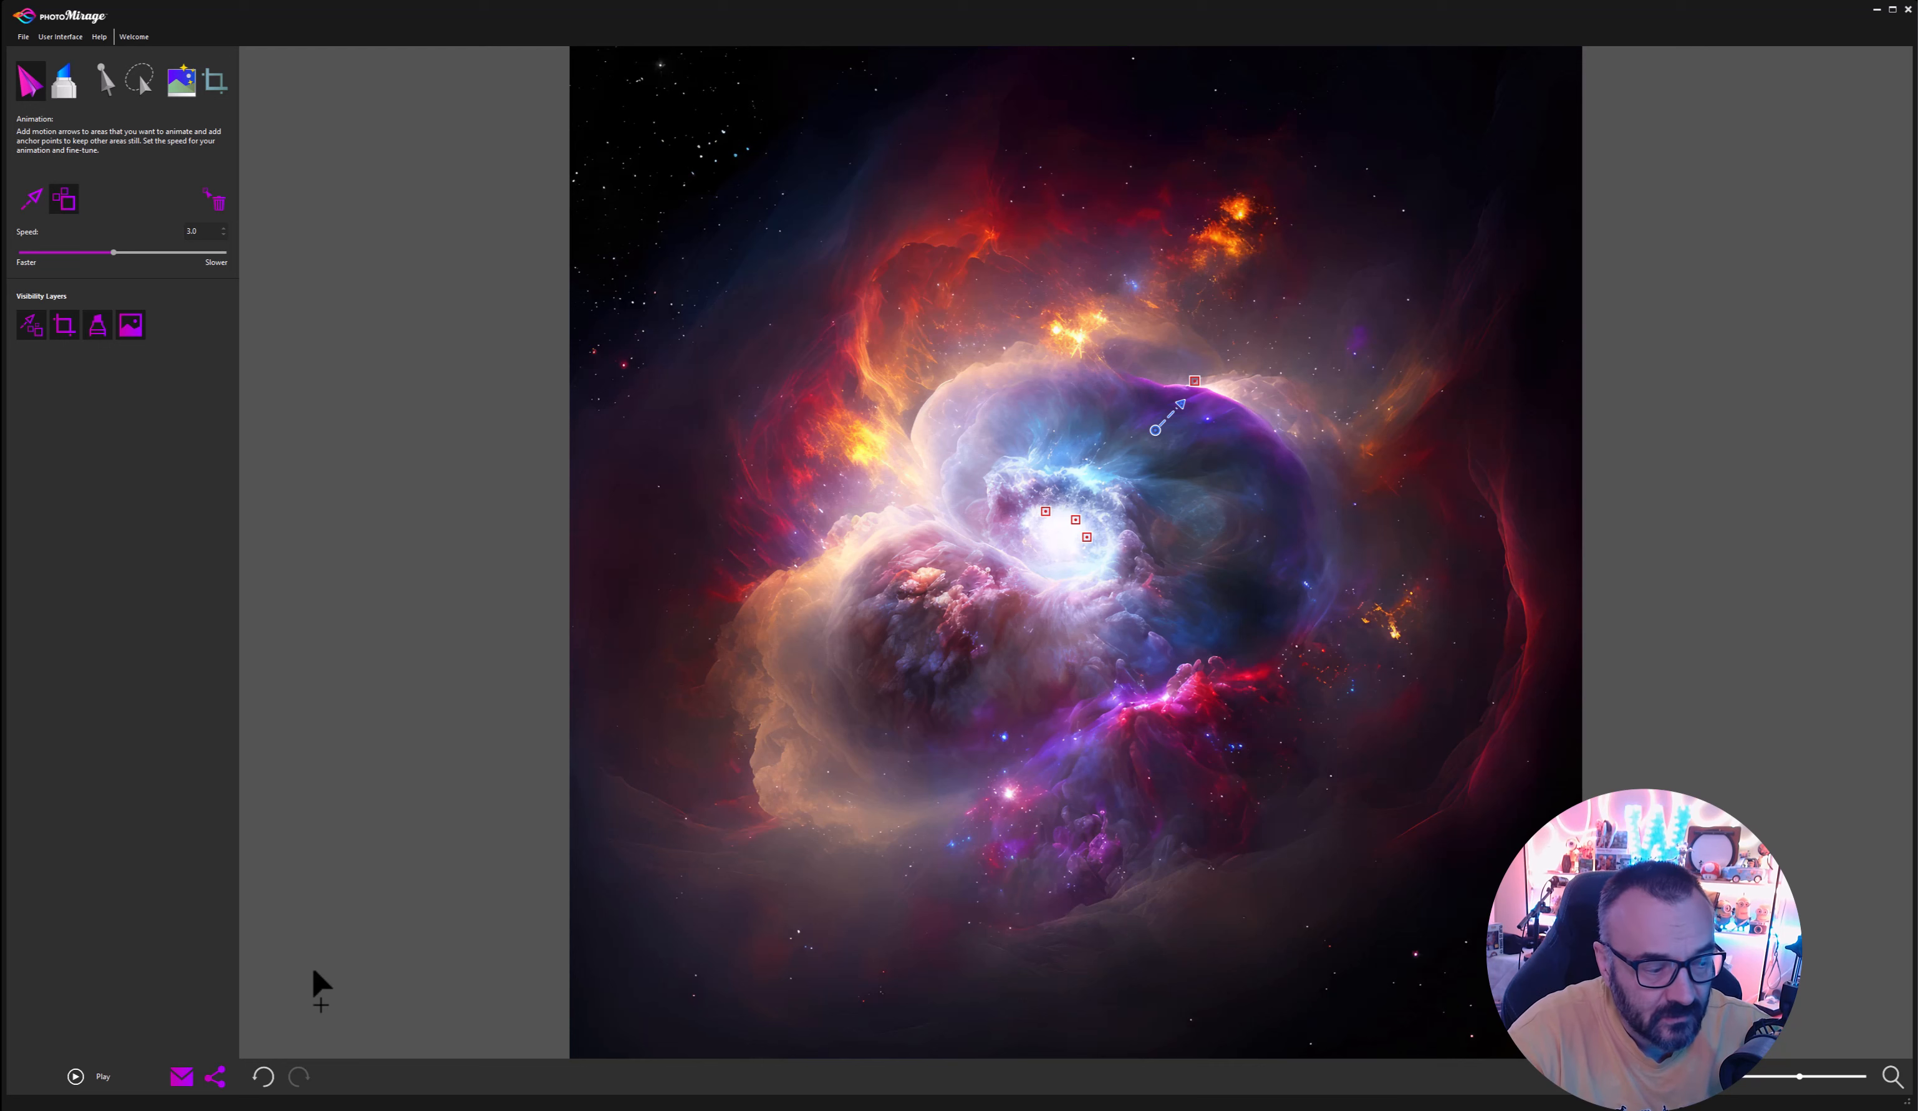
pyautogui.click(89, 1076)
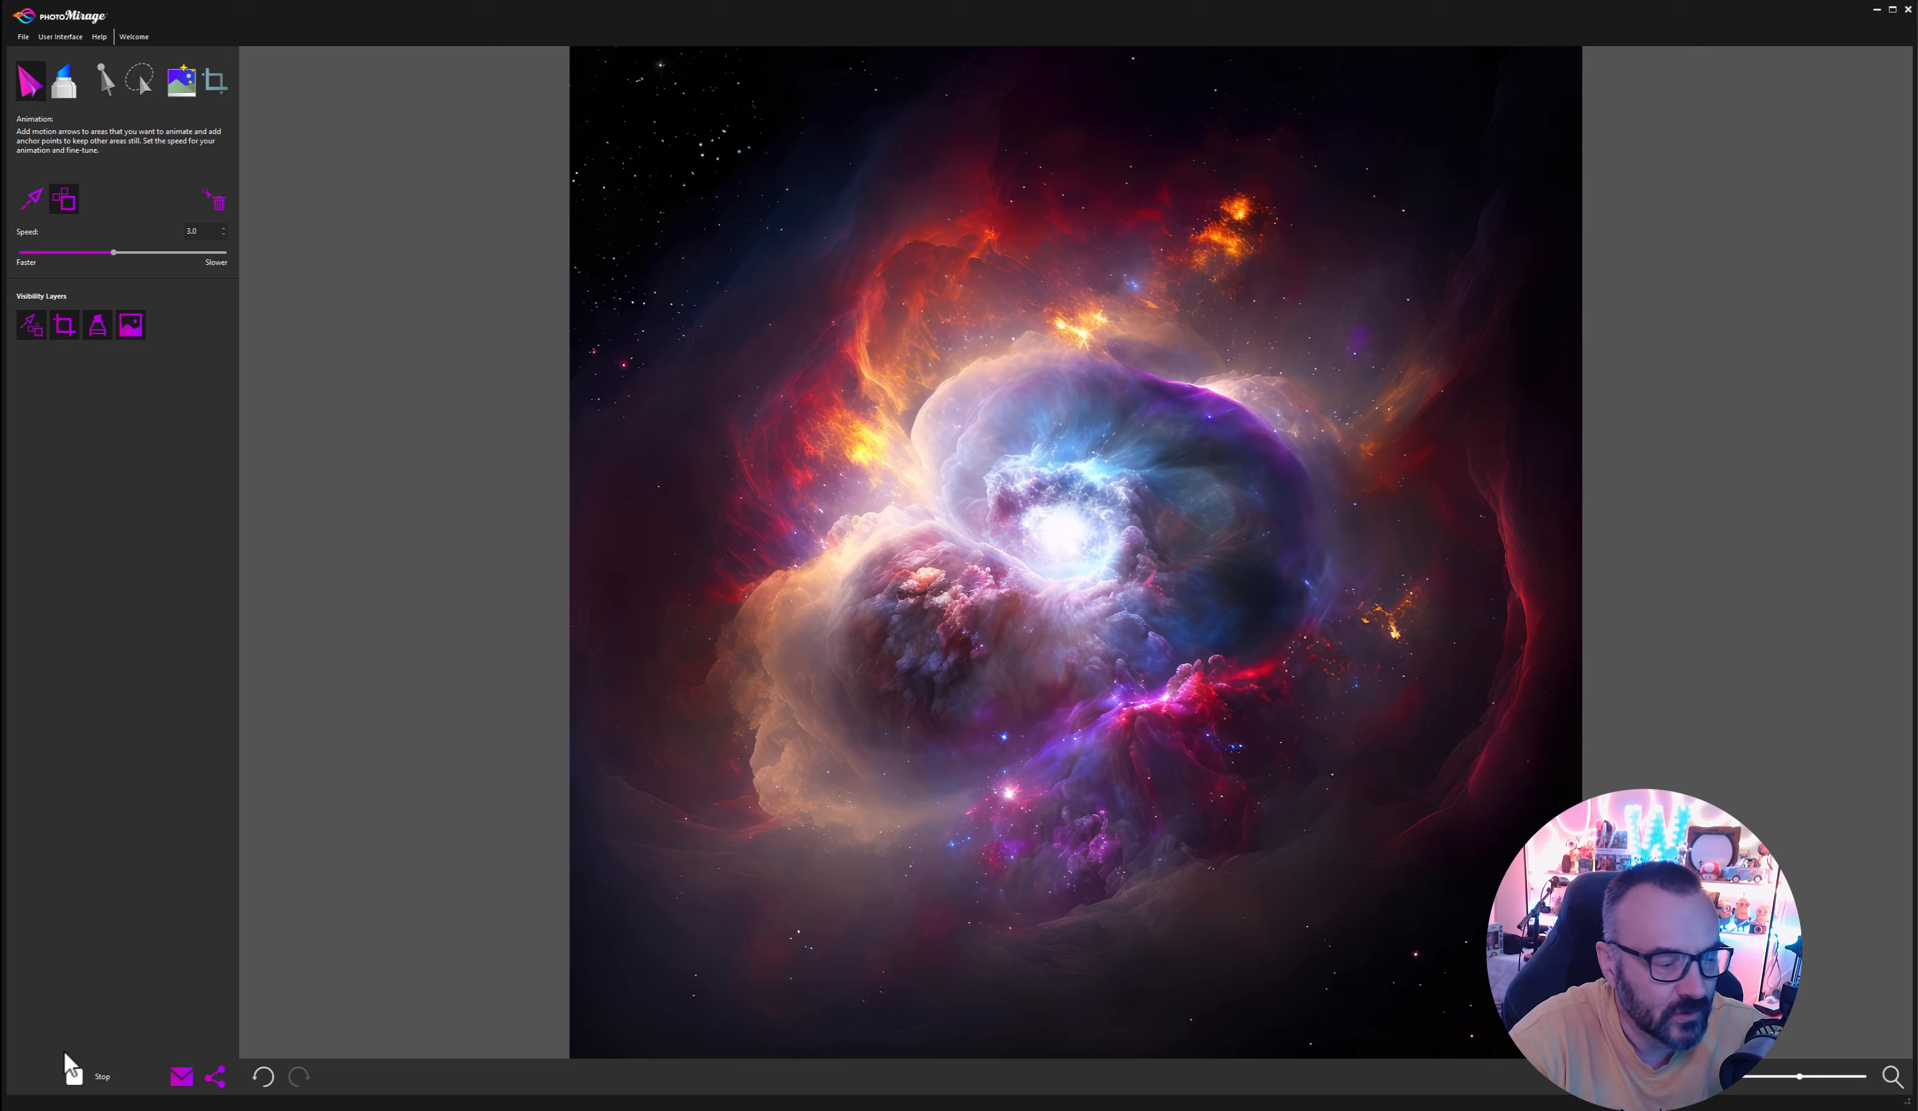
pyautogui.click(75, 1077)
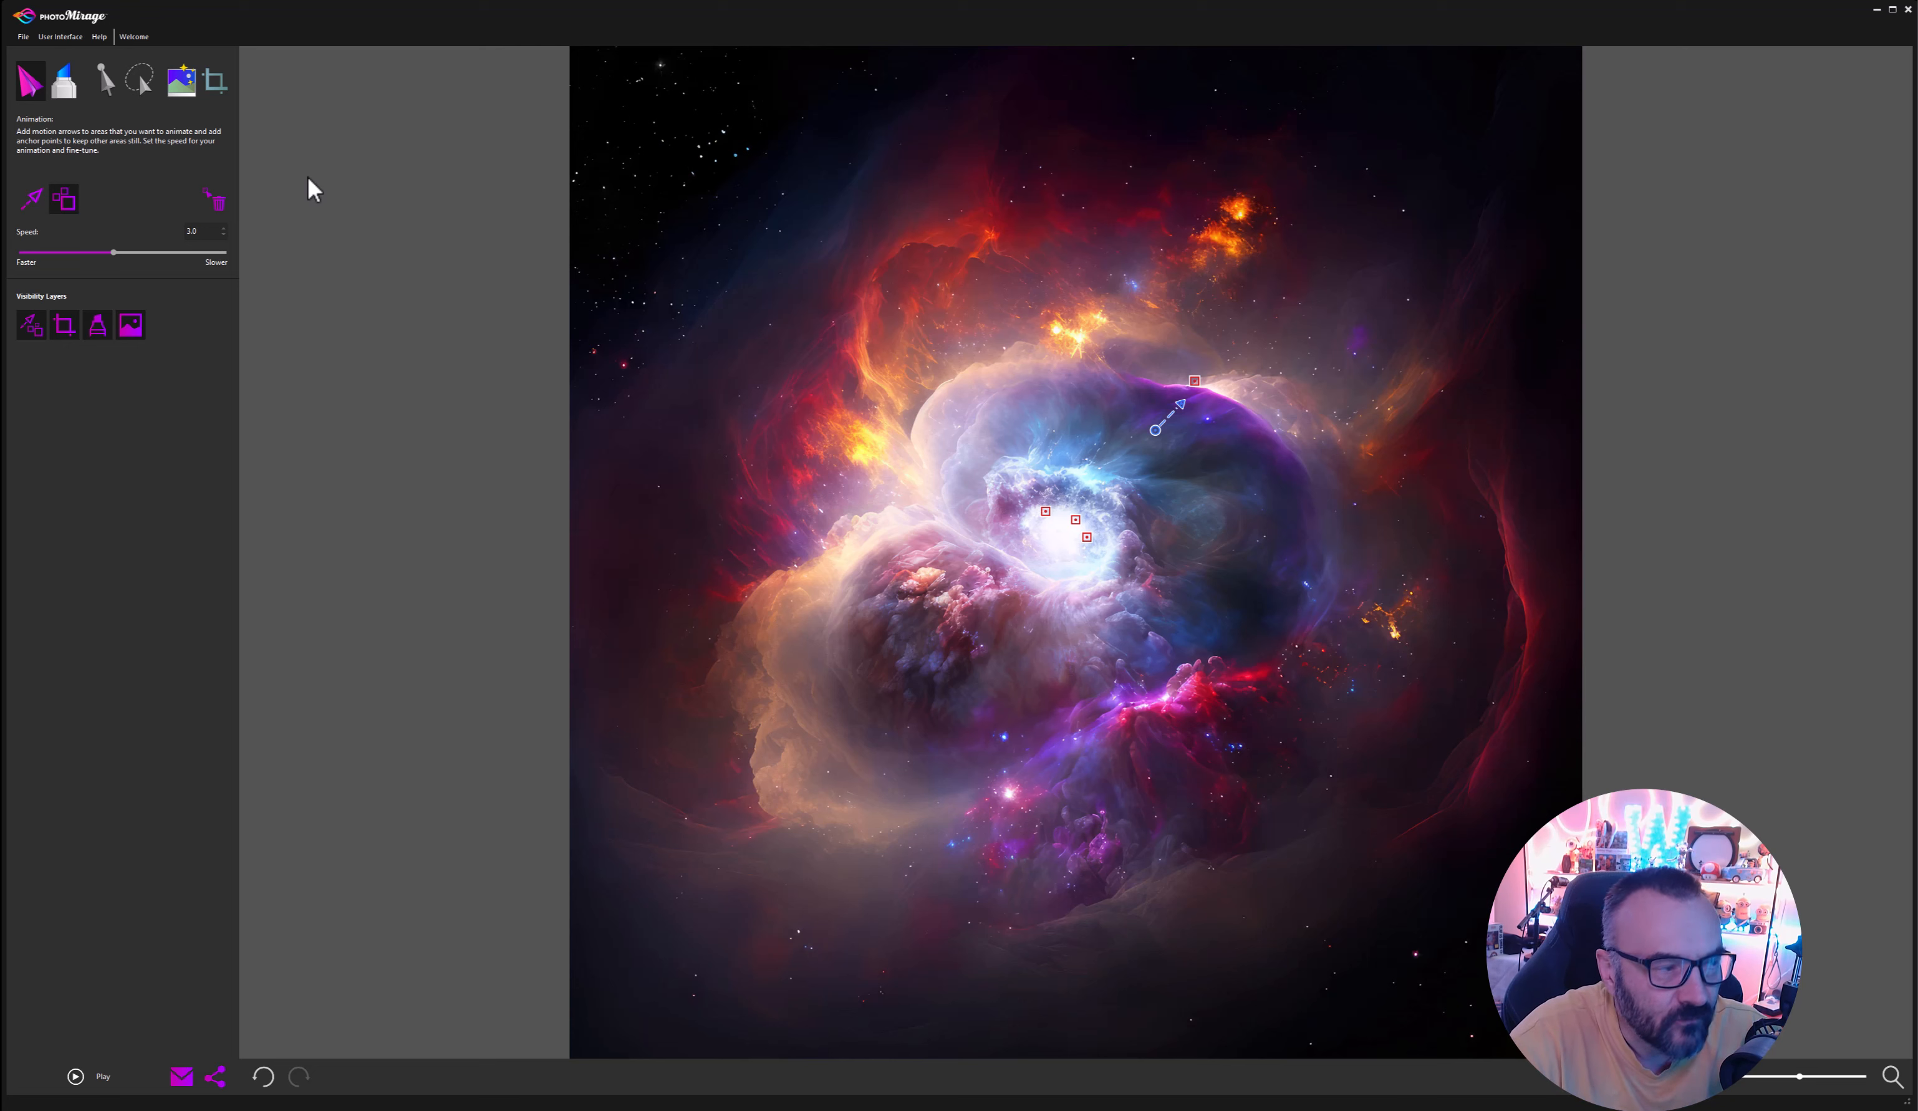
# Draw motion arrows fanning outward from the core across the top, left side and dark right lobe of the cloud ring.
pyautogui.click(31, 200)
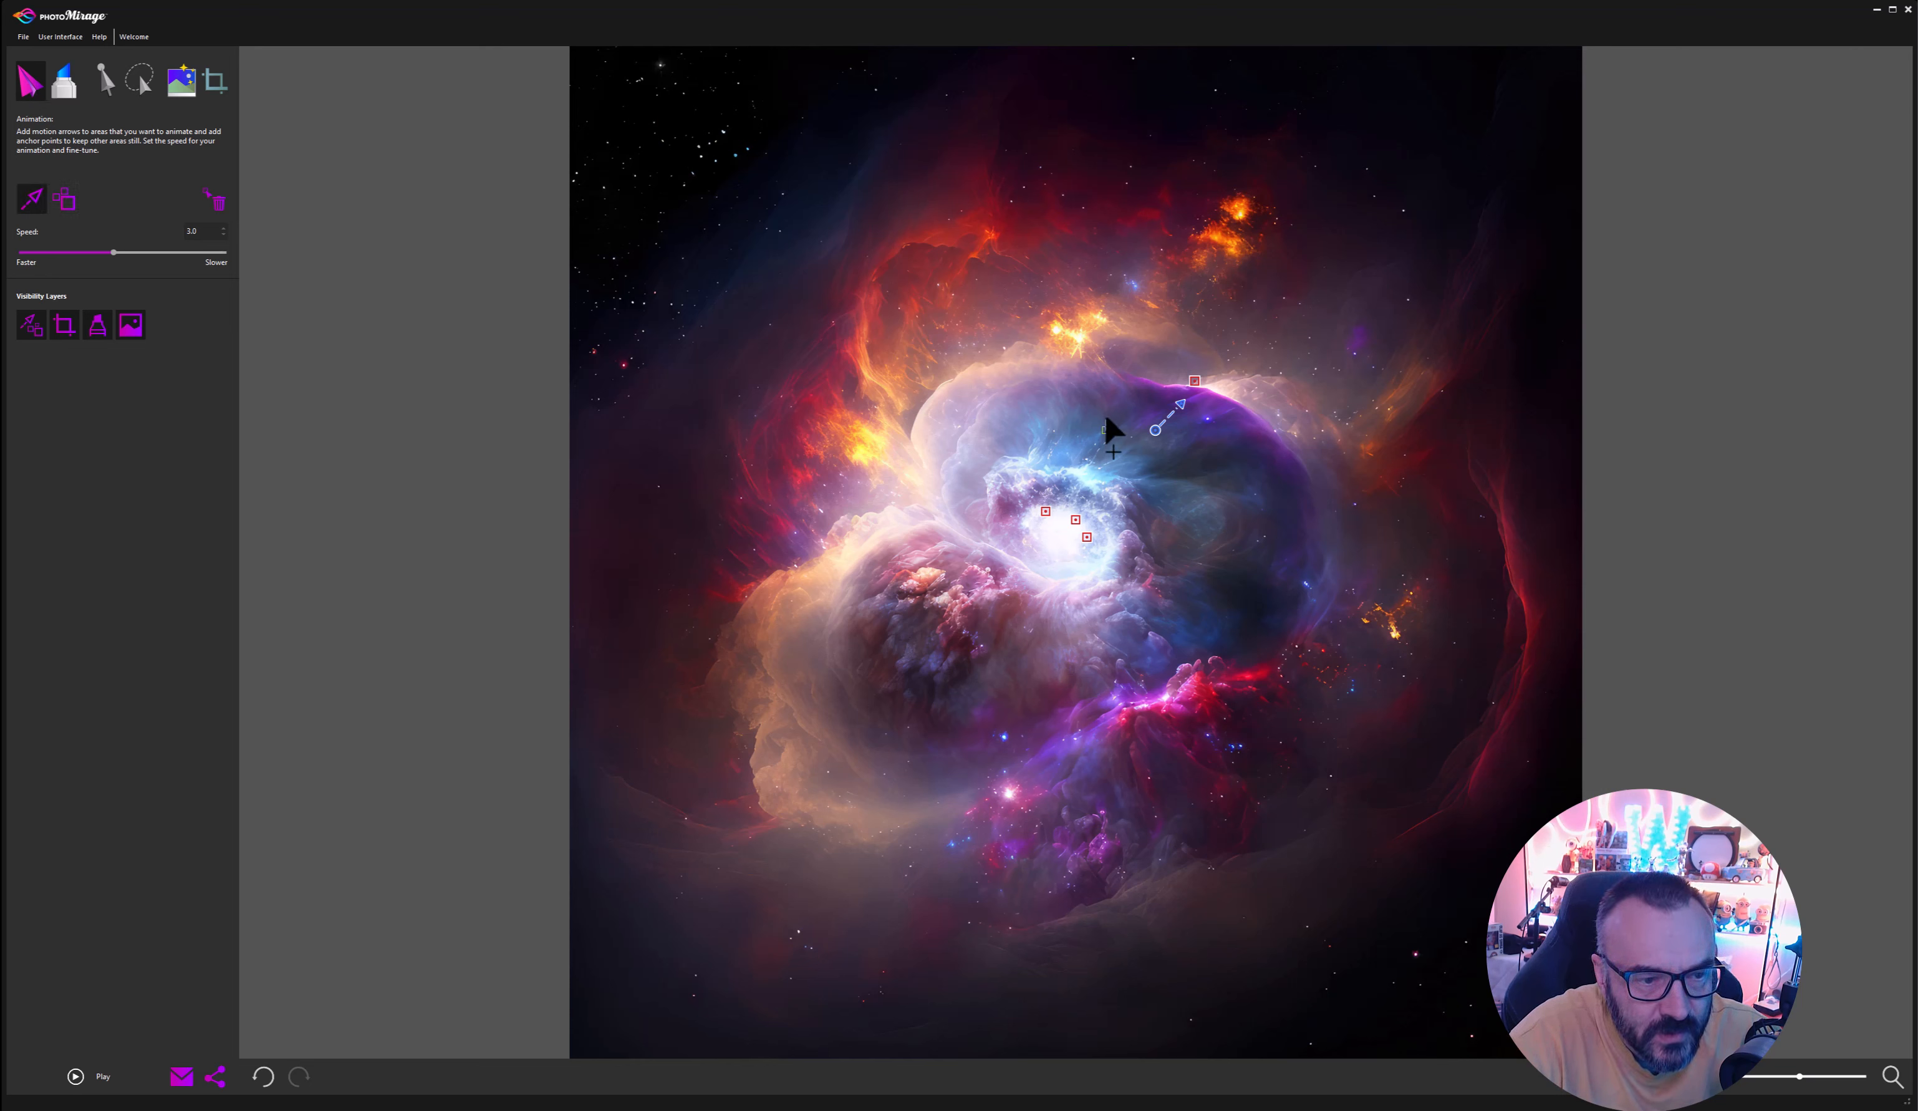
pyautogui.moveTo(1106, 429); pyautogui.dragTo(1056, 386)
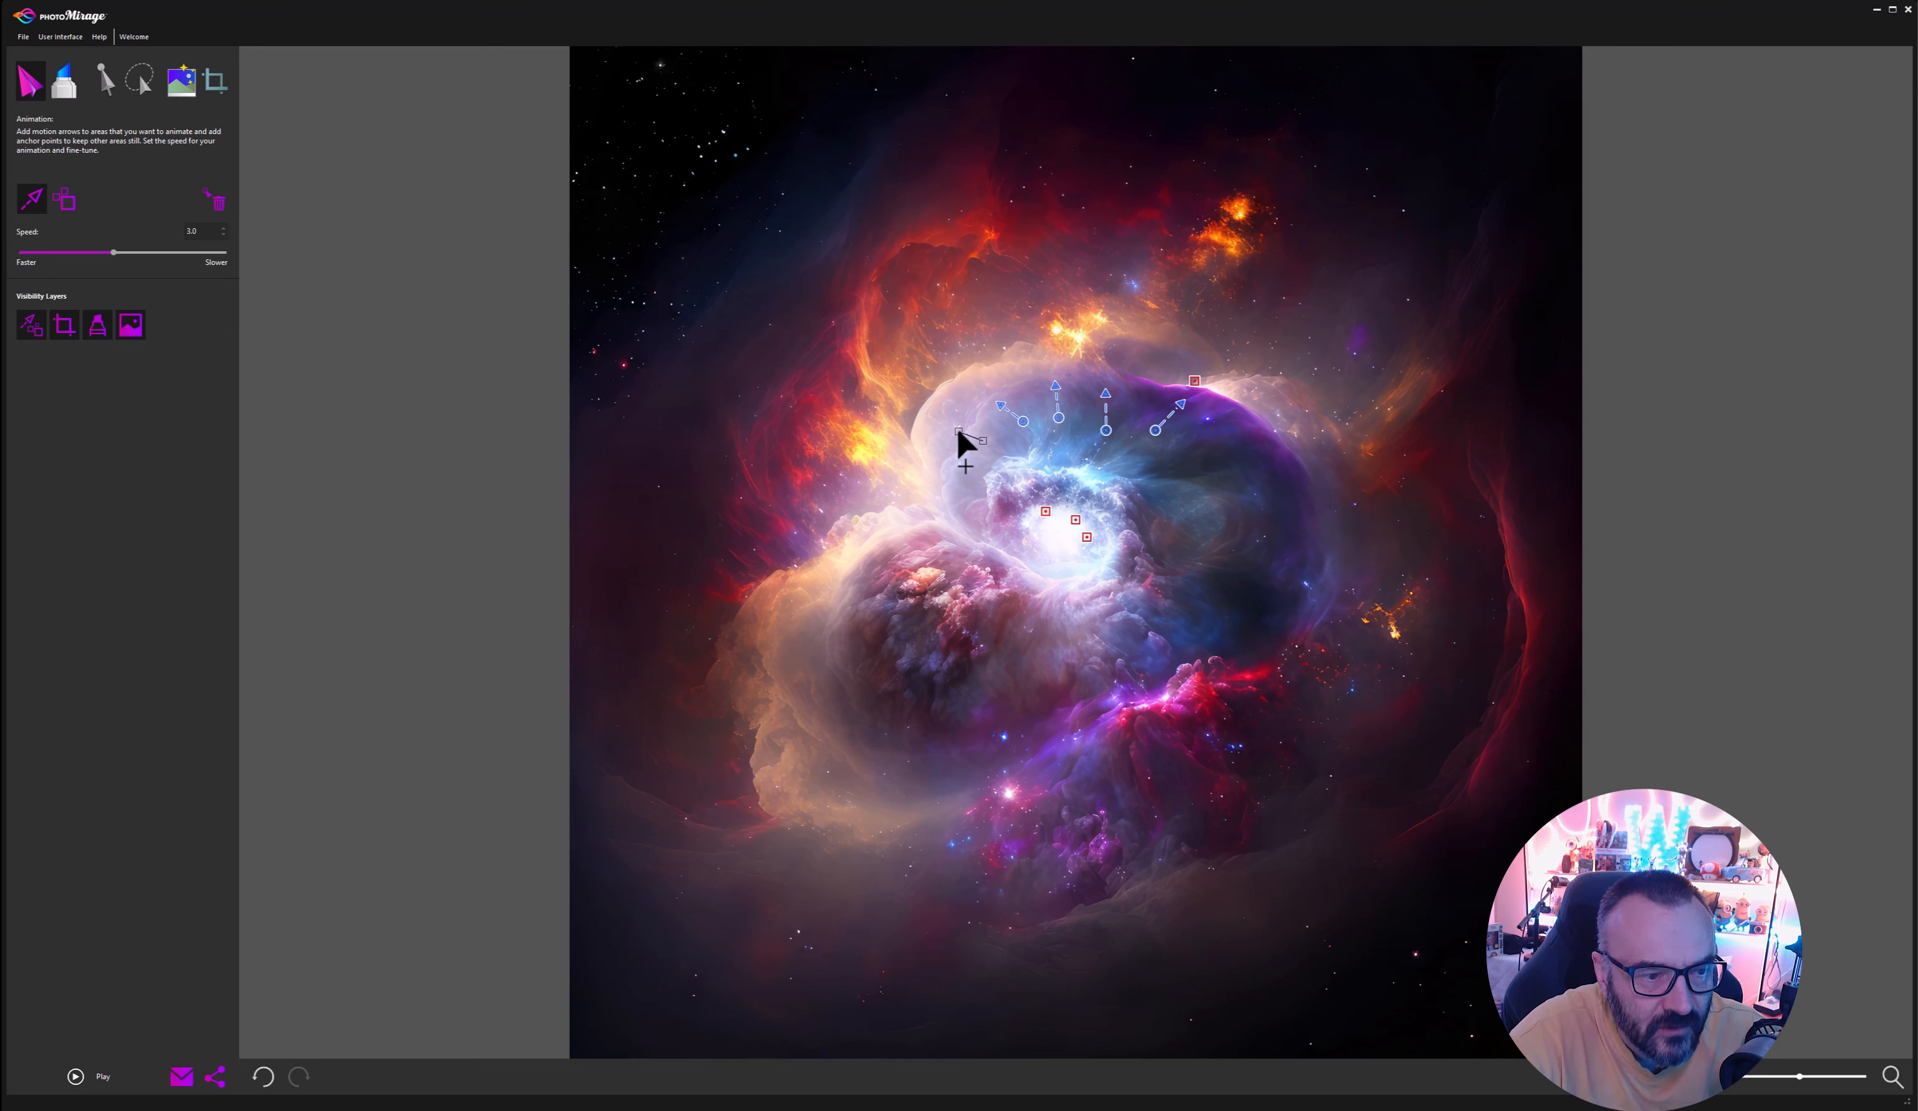
pyautogui.moveTo(956, 427); pyautogui.dragTo(965, 512)
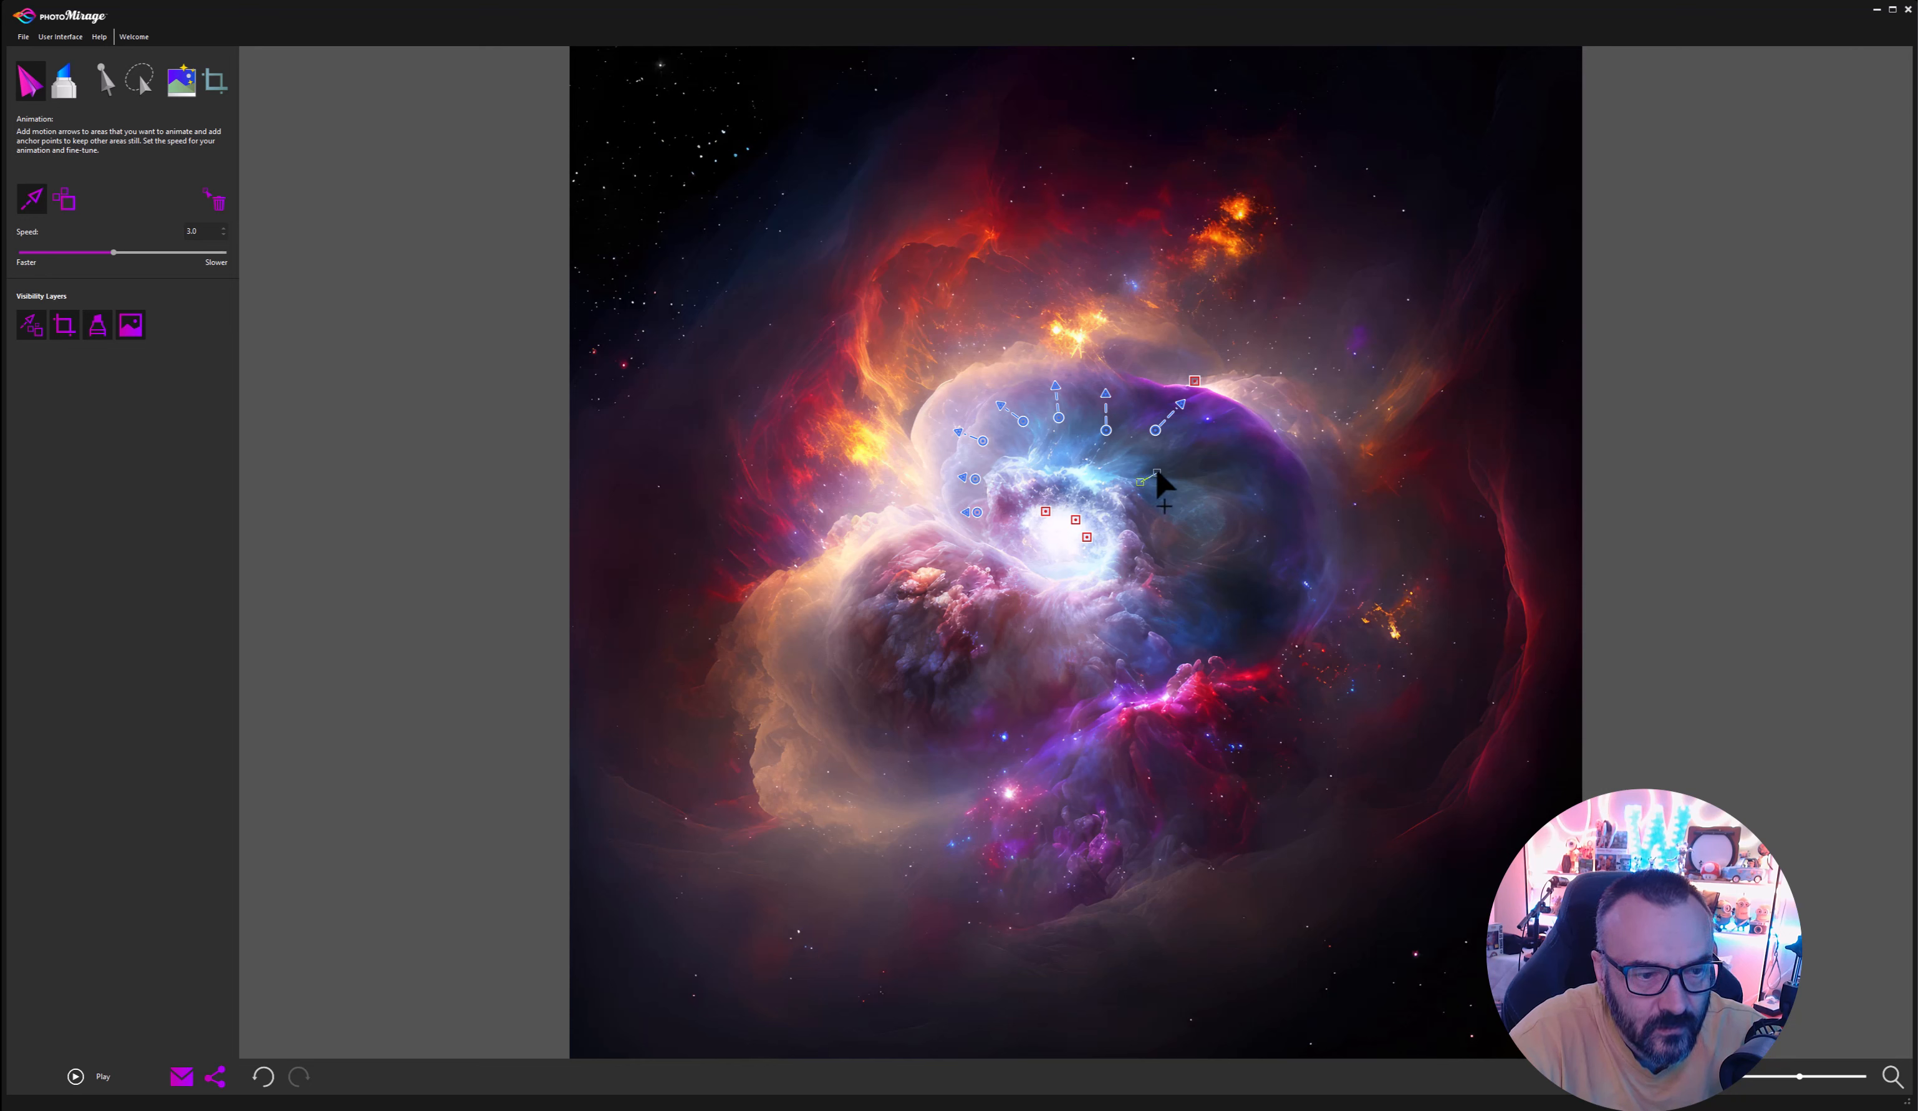
pyautogui.moveTo(1157, 473)
pyautogui.mouseDown()
pyautogui.moveTo(1211, 435)
pyautogui.moveTo(1226, 477)
pyautogui.moveTo(1175, 518)
pyautogui.moveTo(1262, 513)
pyautogui.moveTo(1202, 550)
pyautogui.moveTo(1237, 618)
pyautogui.moveTo(1175, 632)
pyautogui.moveTo(1167, 590)
pyautogui.mouseUp()
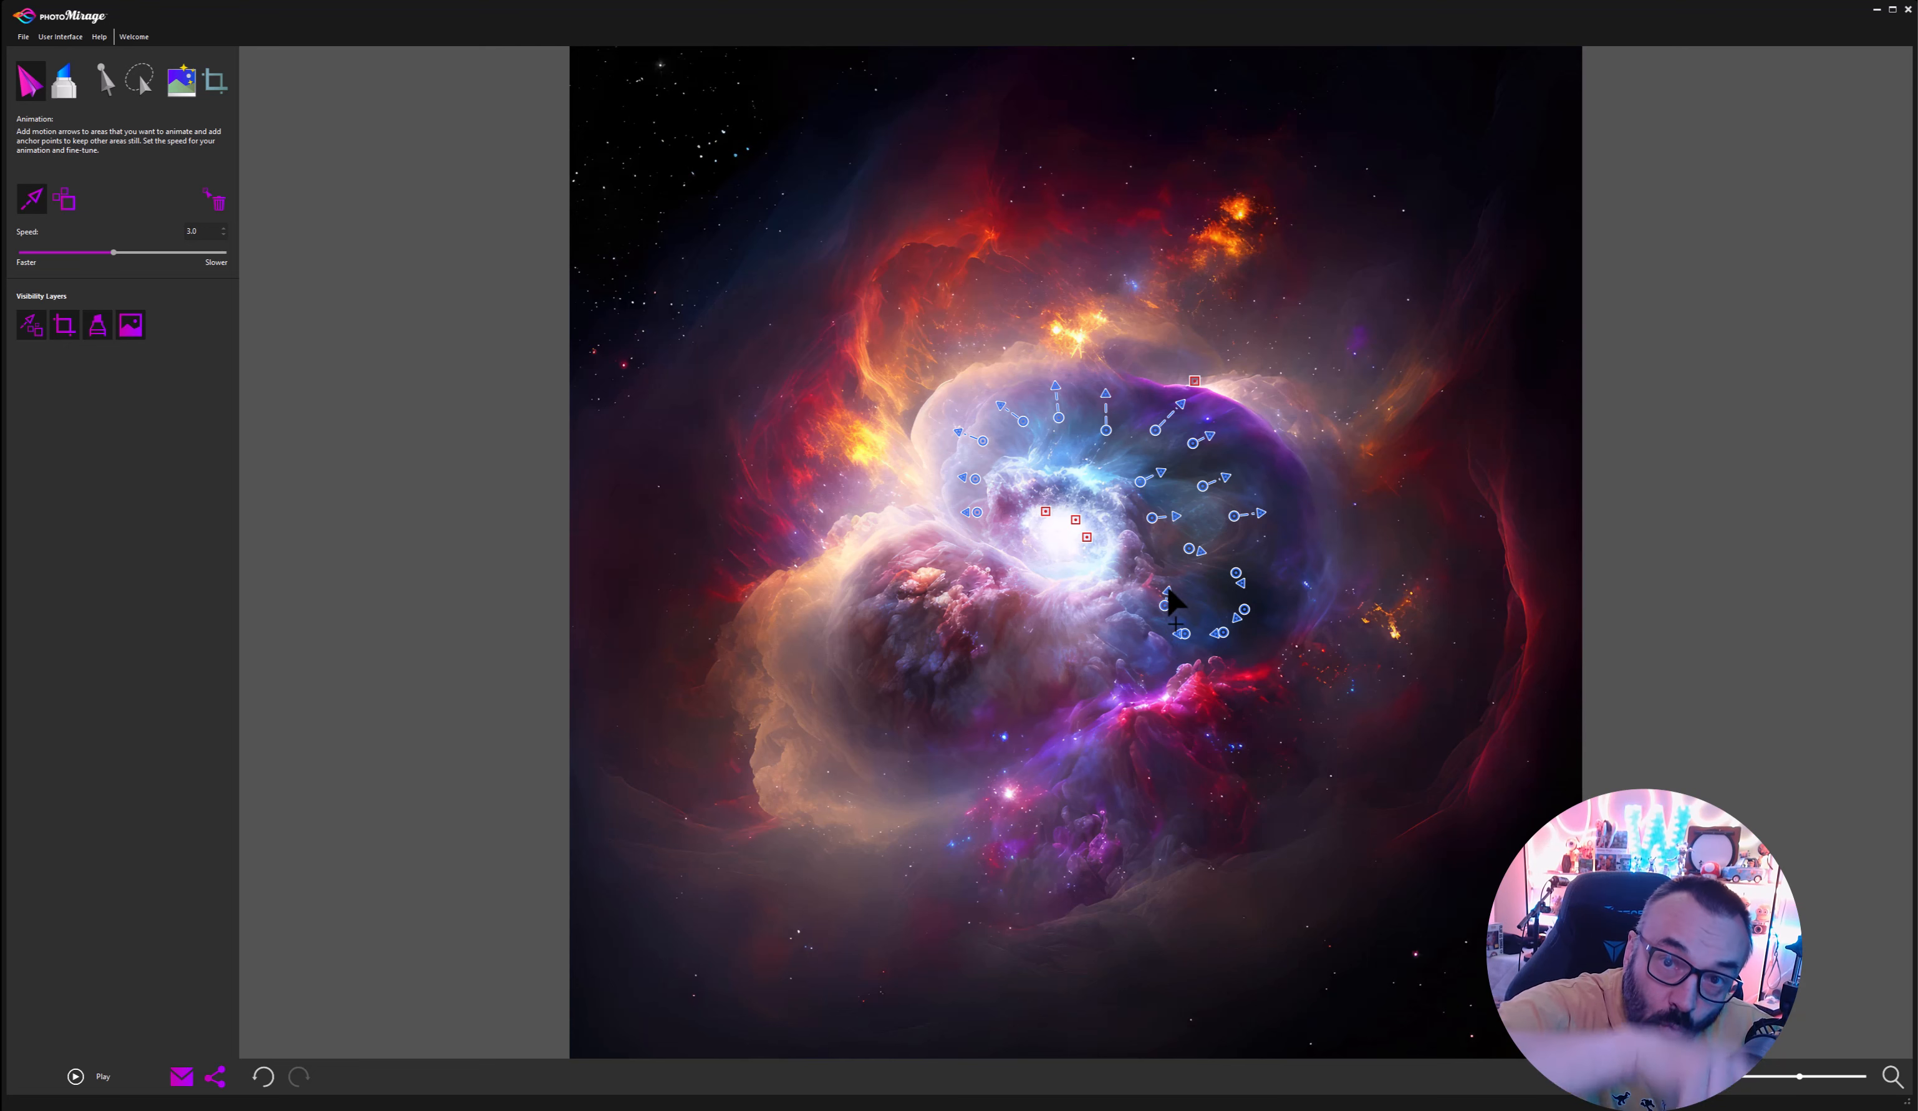
pyautogui.moveTo(1201, 586); pyautogui.dragTo(1208, 602)
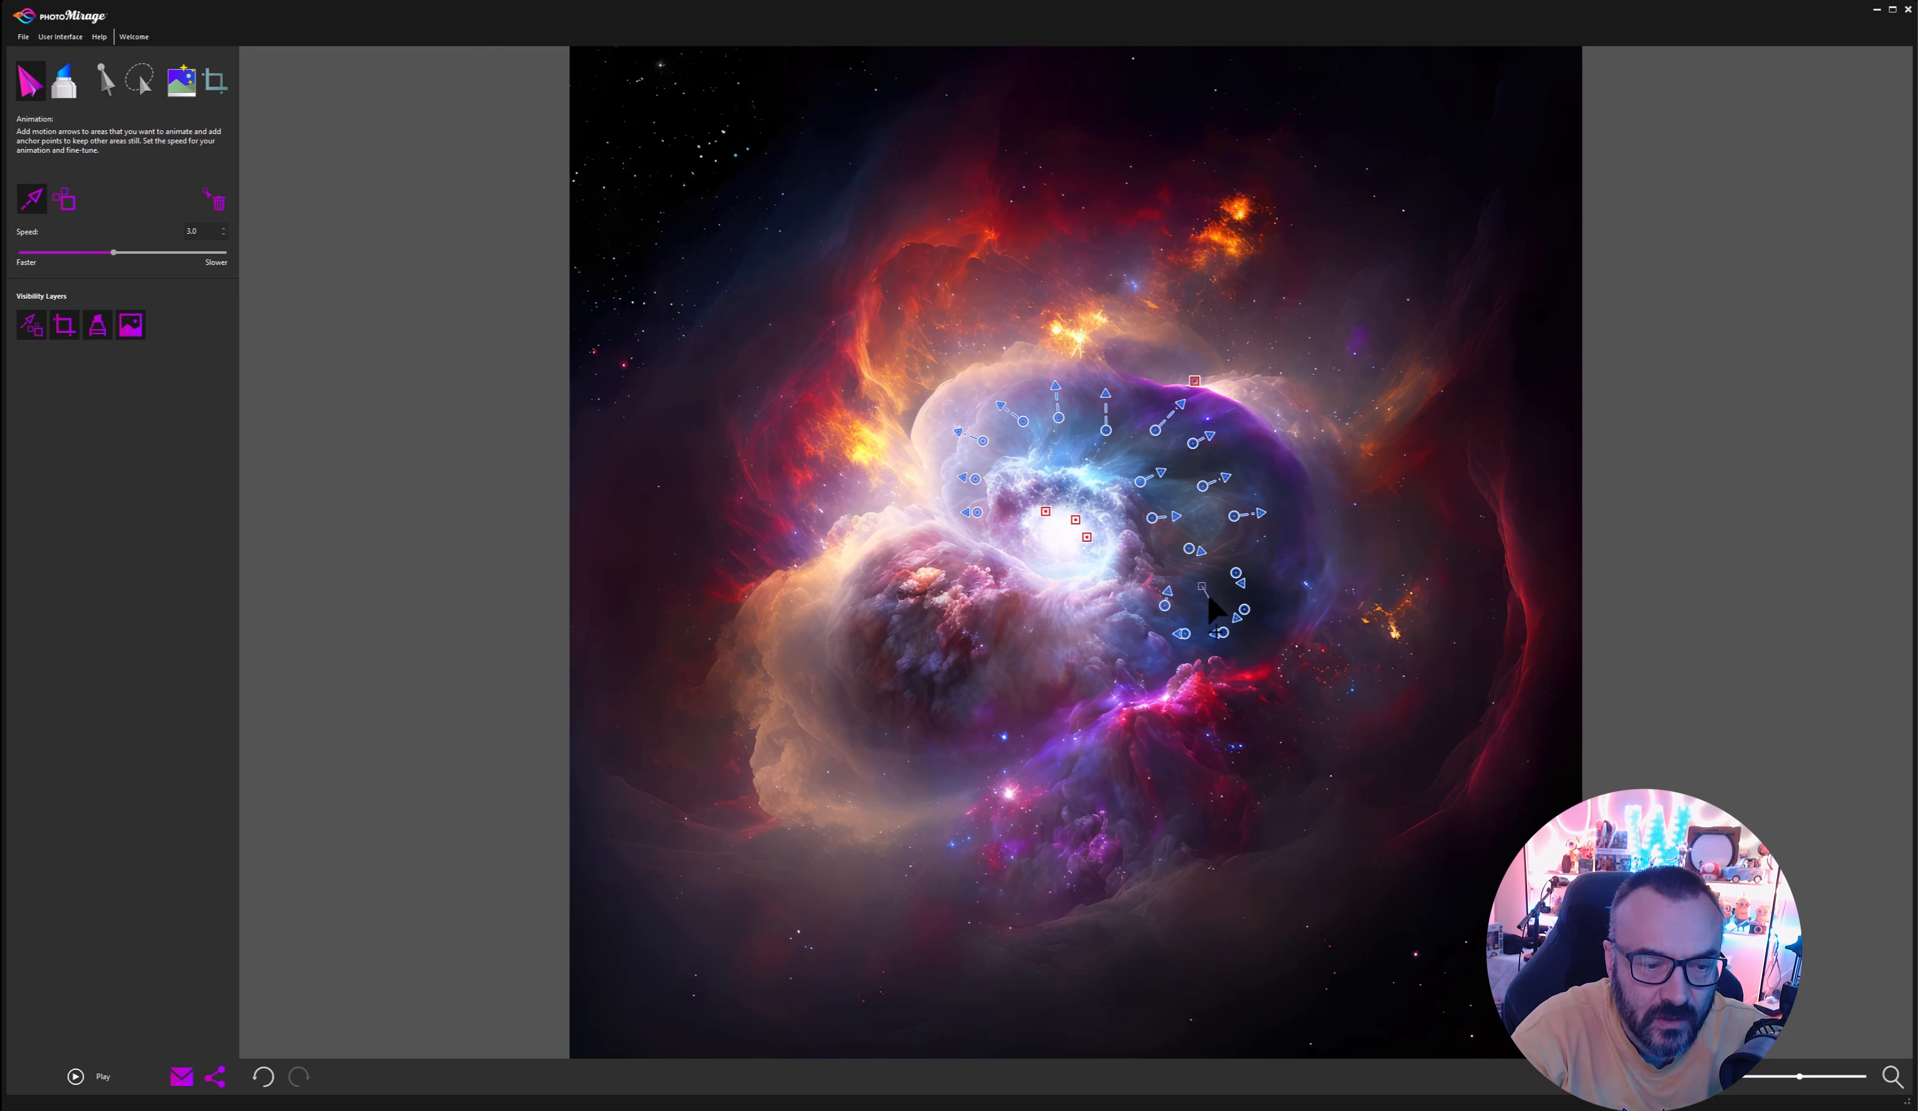
pyautogui.moveTo(1260, 542); pyautogui.dragTo(1271, 600)
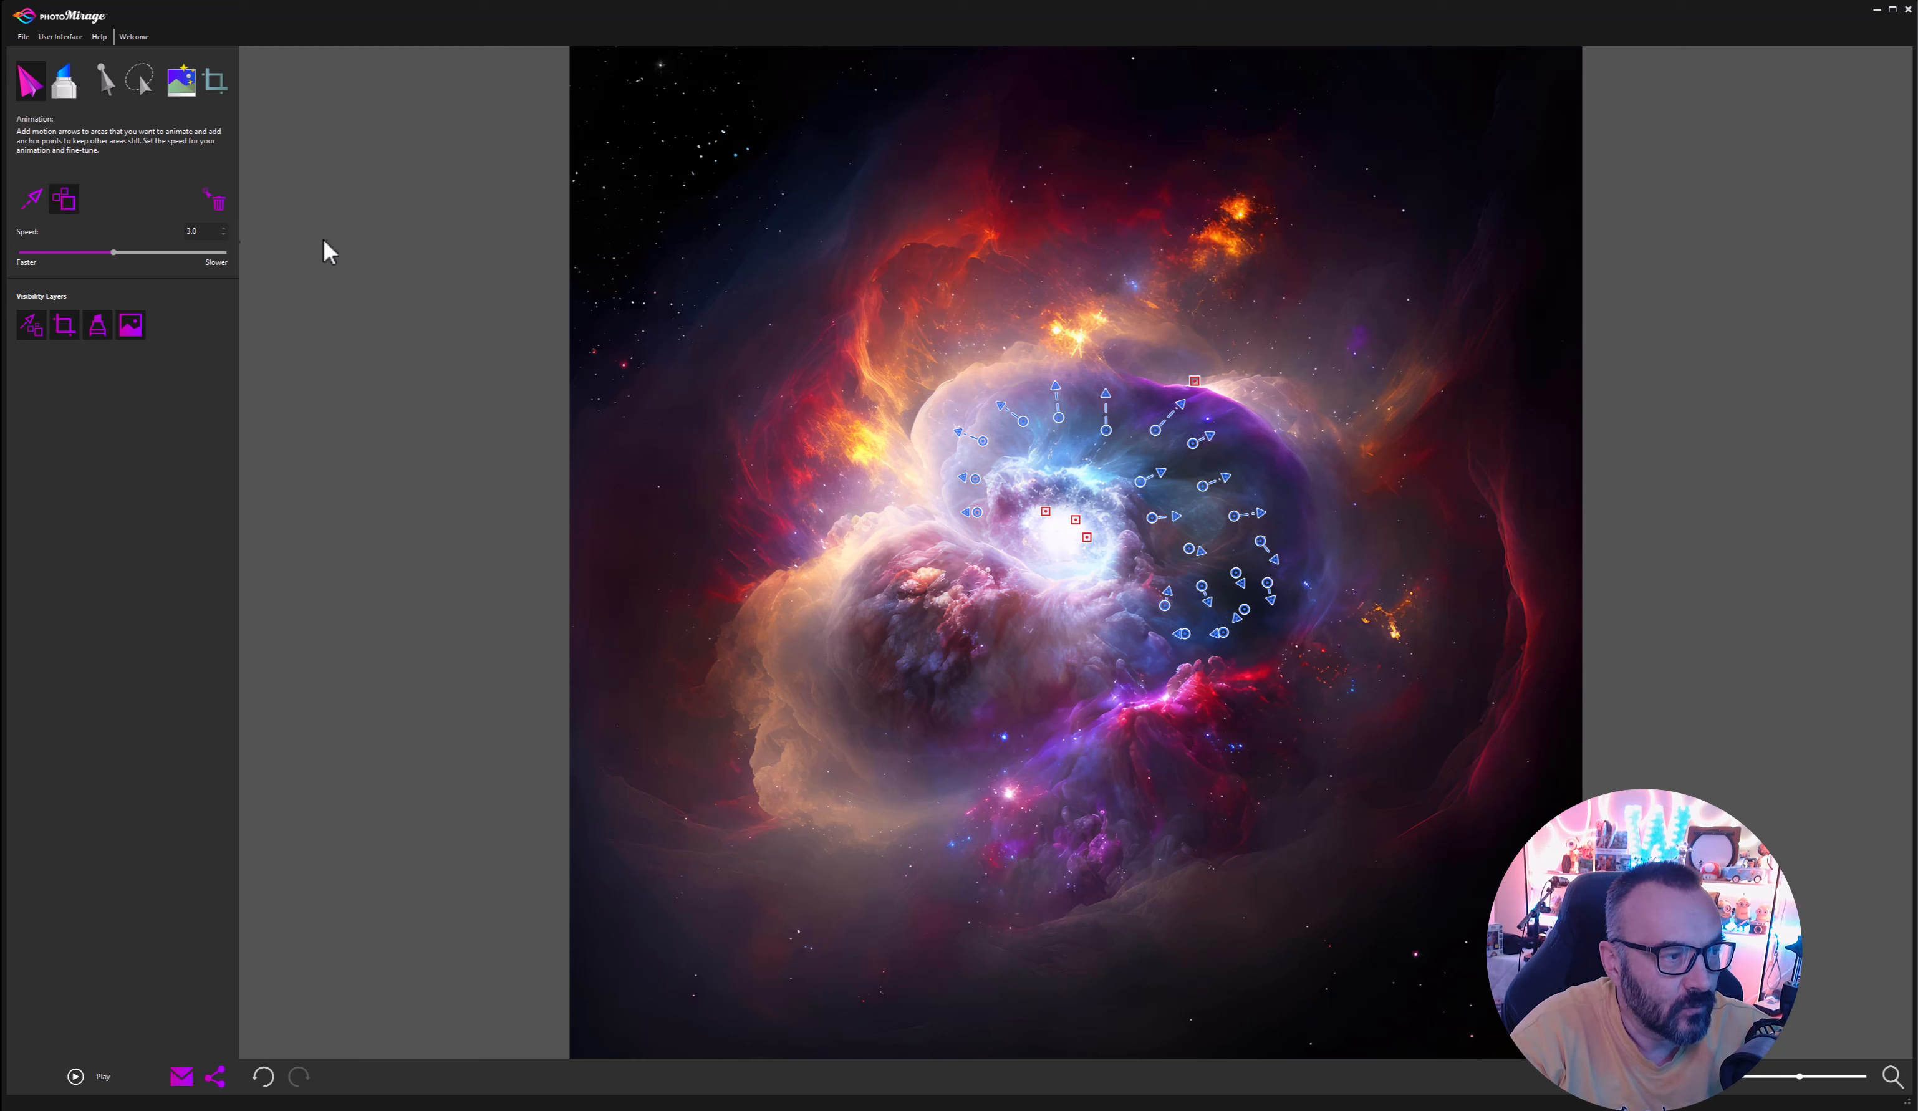
# Place anchor points along the outer edge of the cloud ring, from its lower right over the top to its left side.
pyautogui.click(1272, 419)
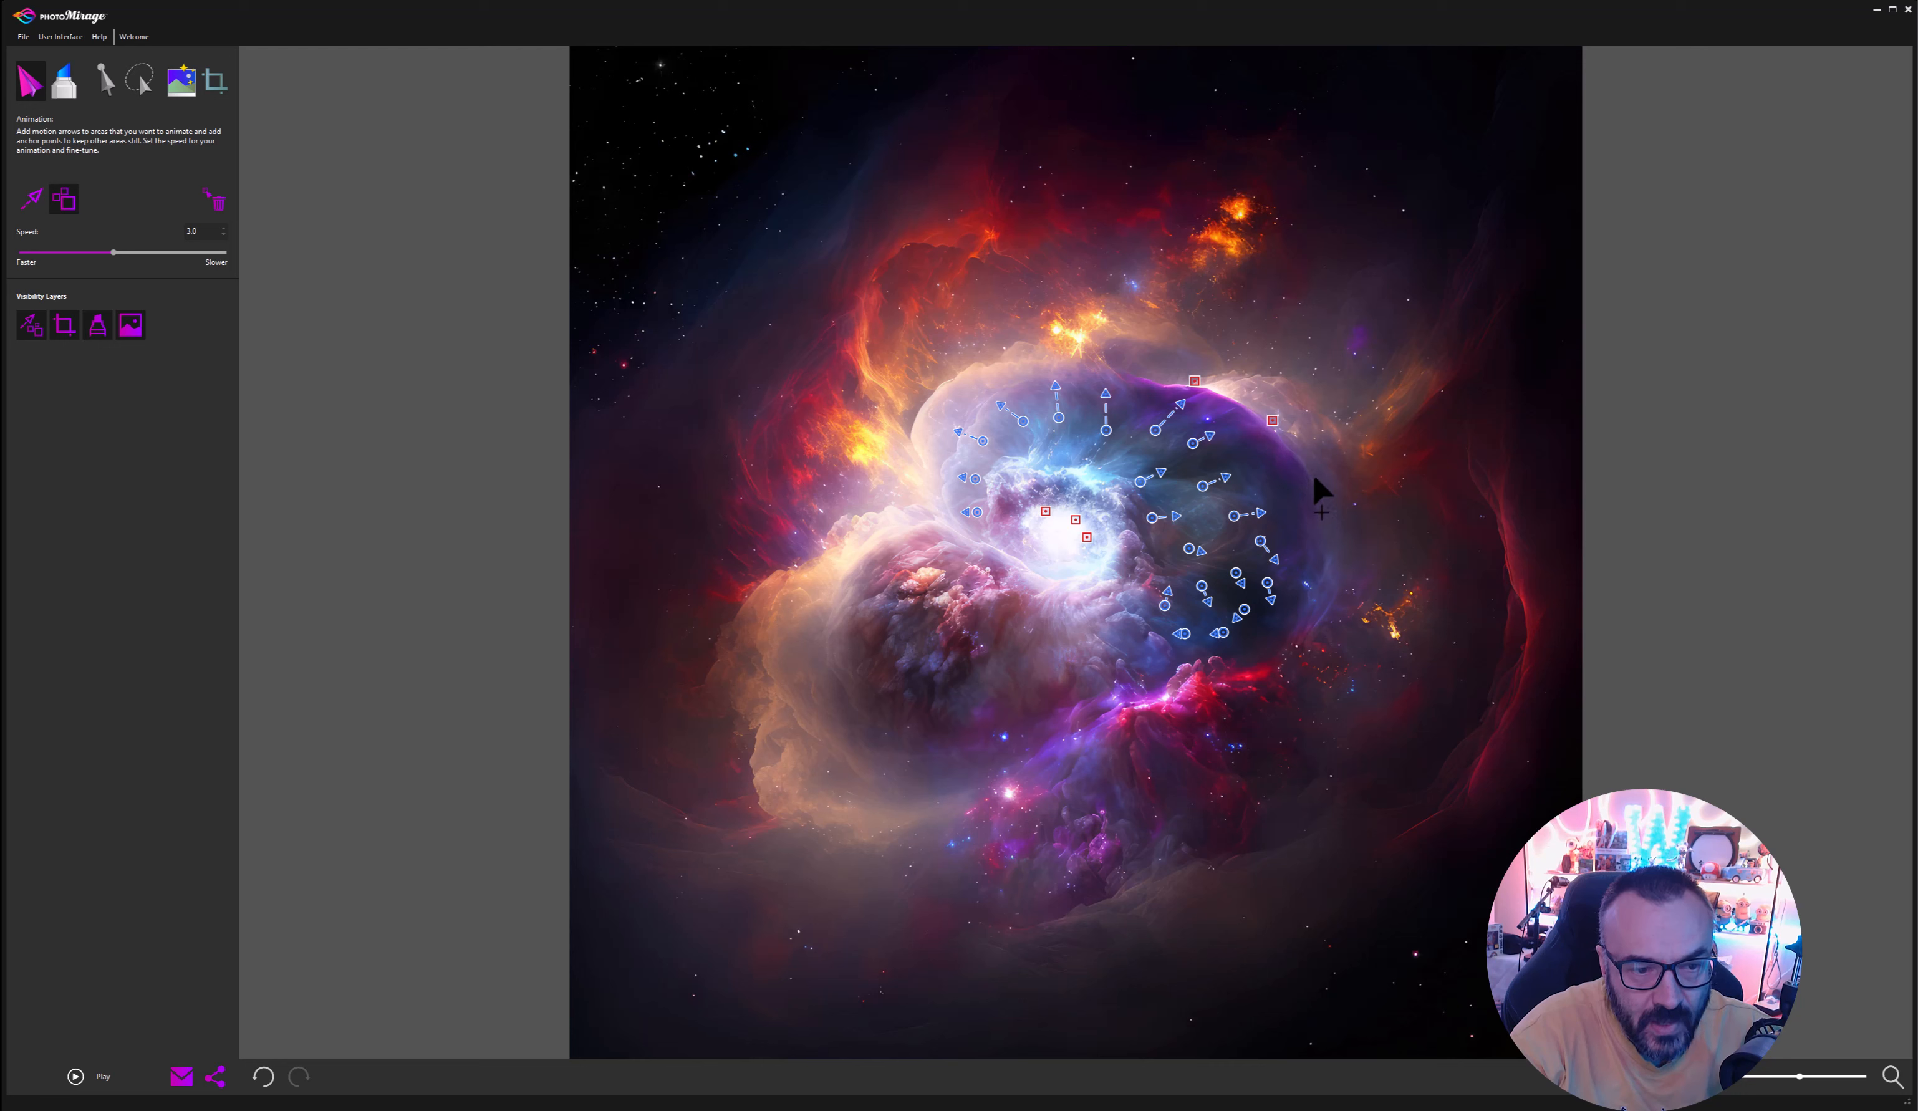
pyautogui.click(1316, 501)
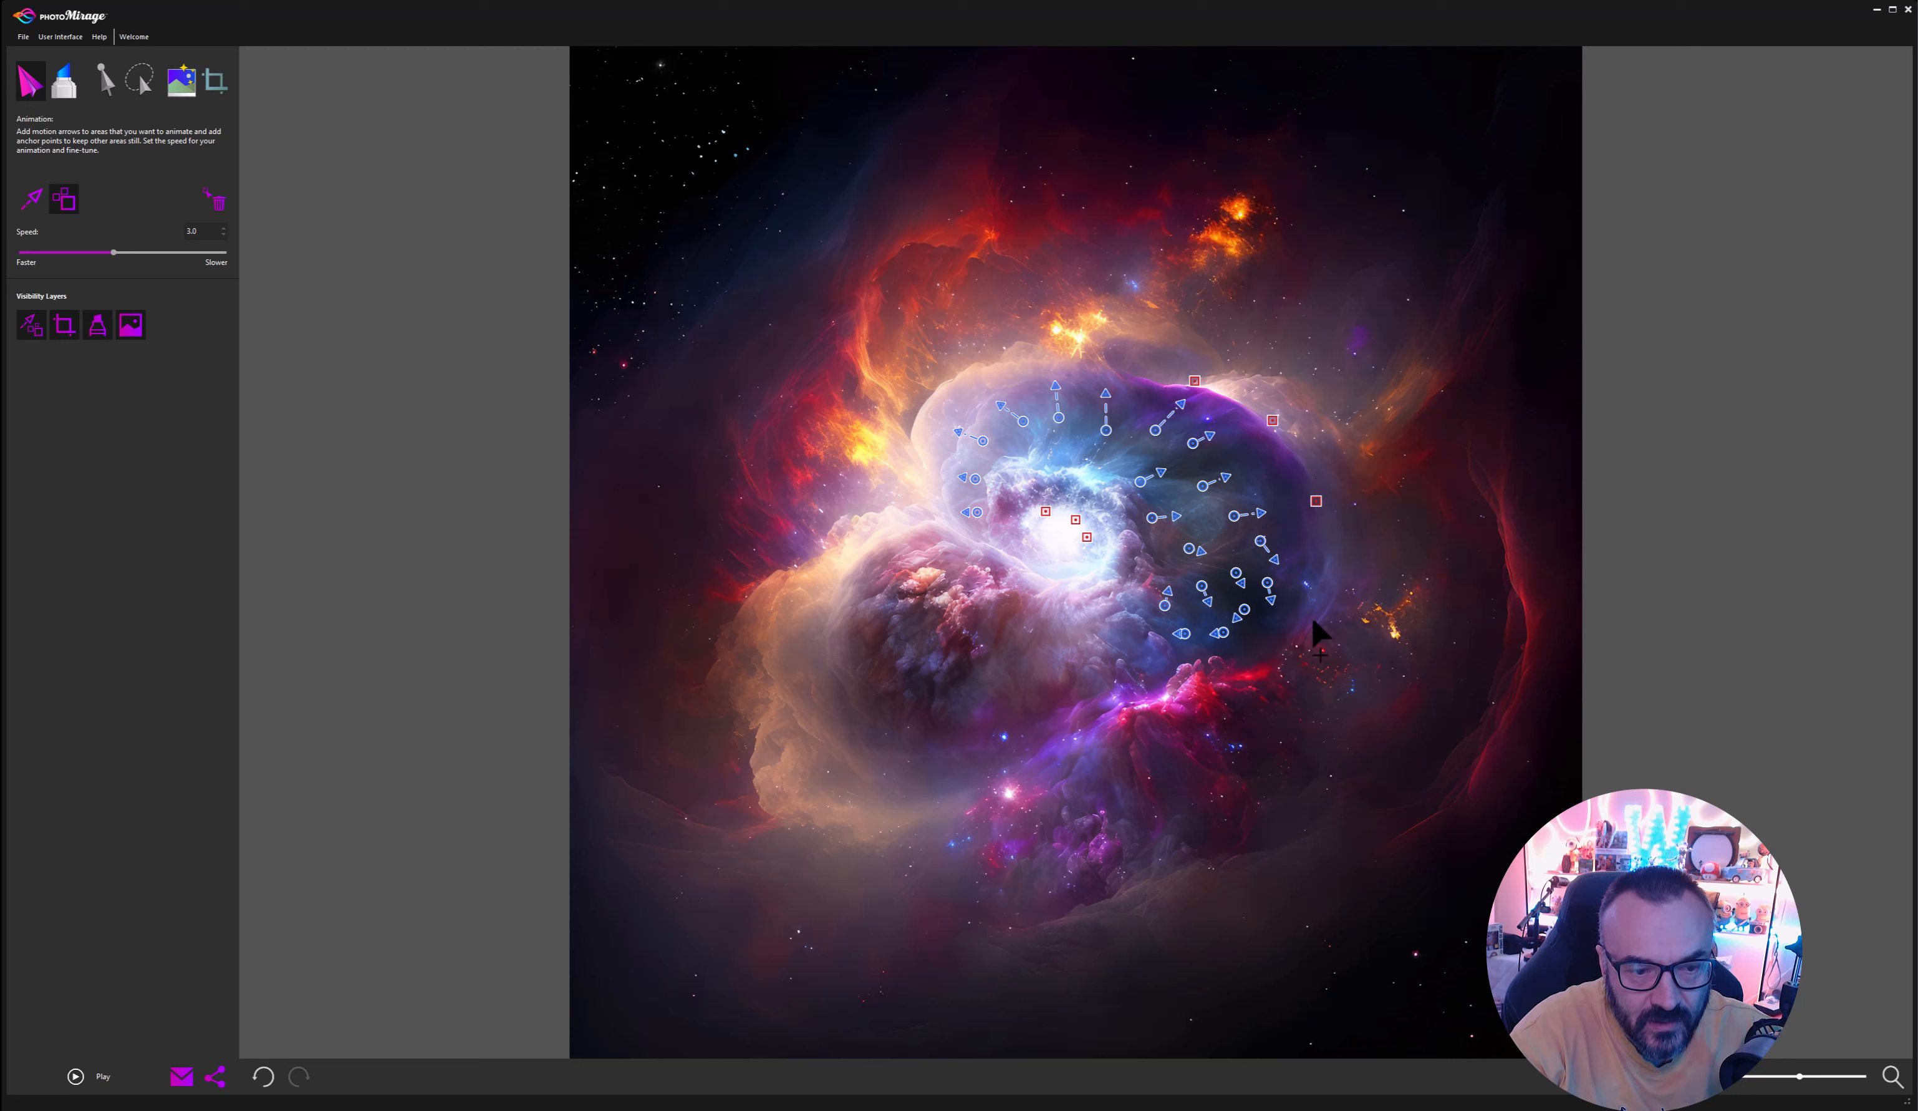
pyautogui.click(1294, 650)
pyautogui.click(1332, 550)
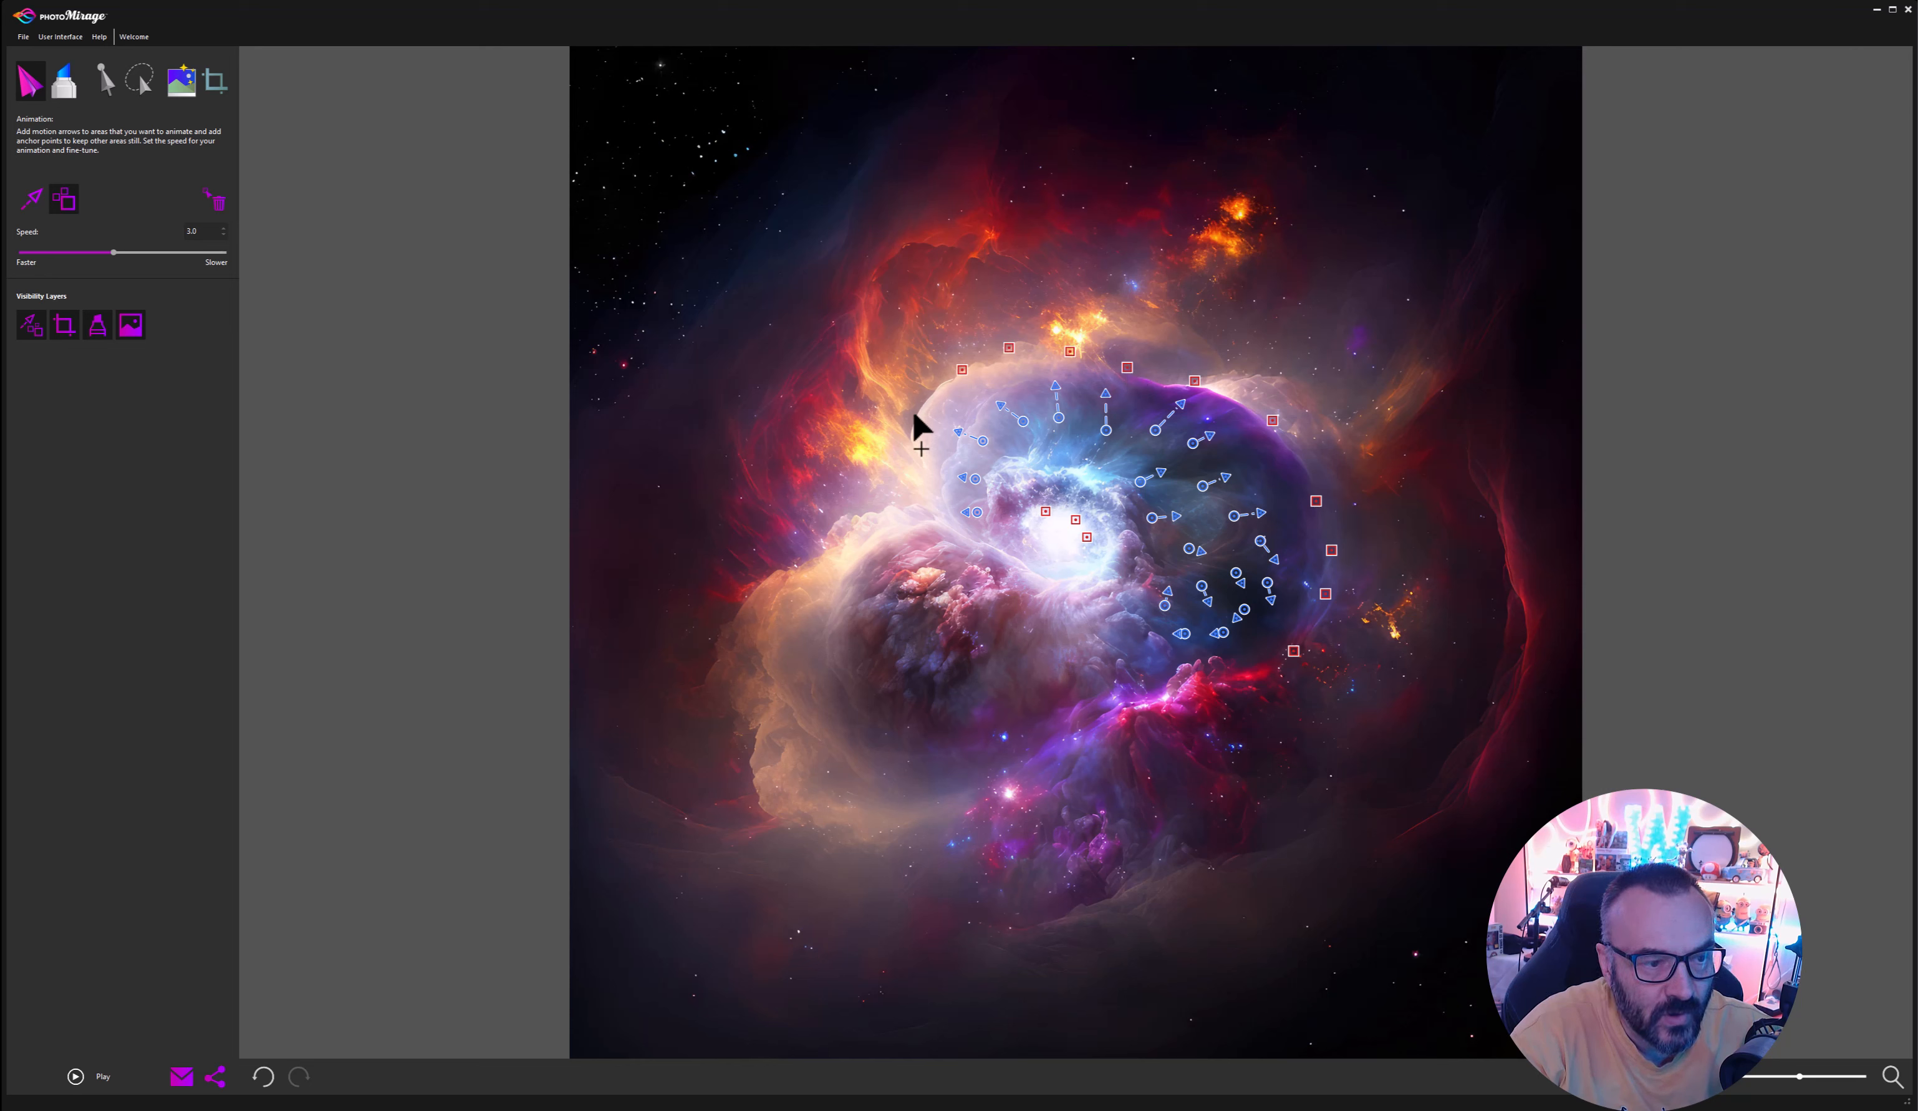
pyautogui.click(938, 503)
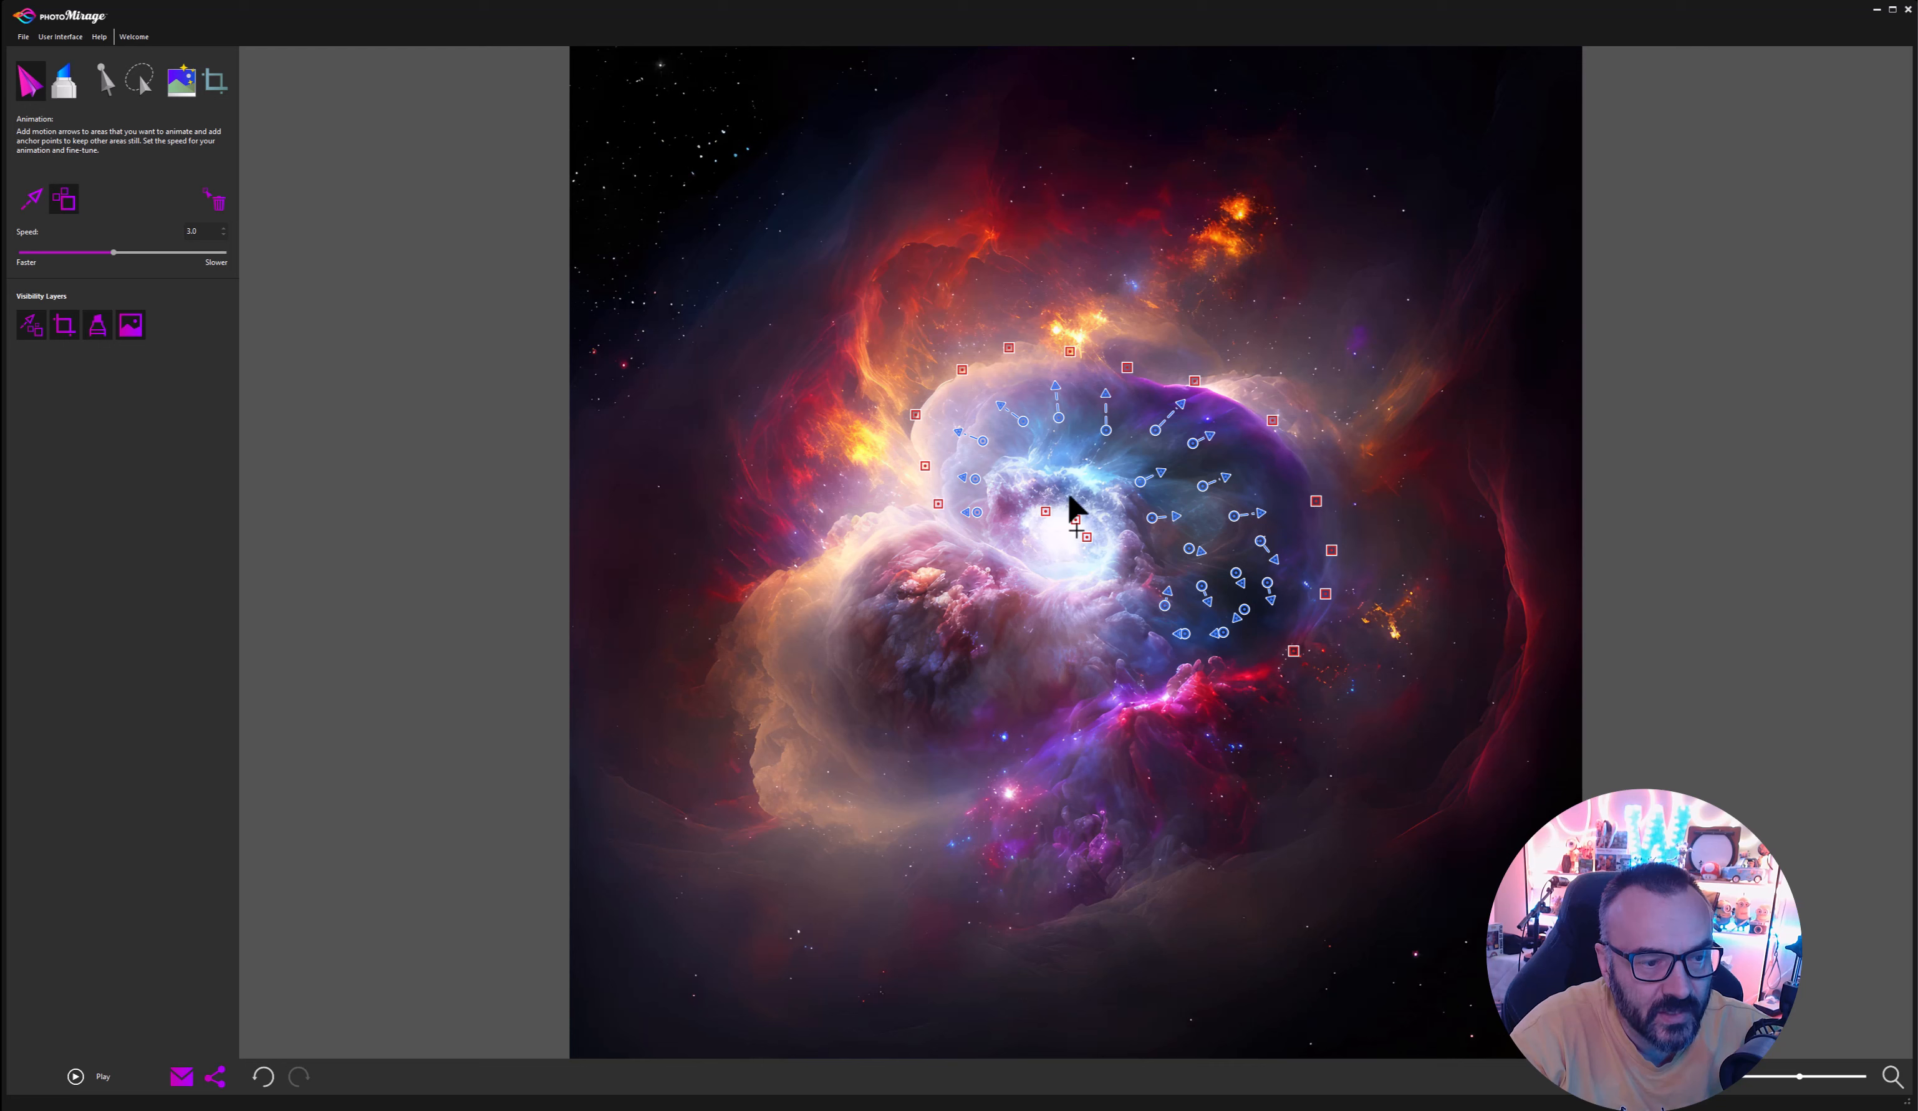
# Add short motion arrows along the lower-right edge of the cloud ring's dark lobe.
pyautogui.click(31, 199)
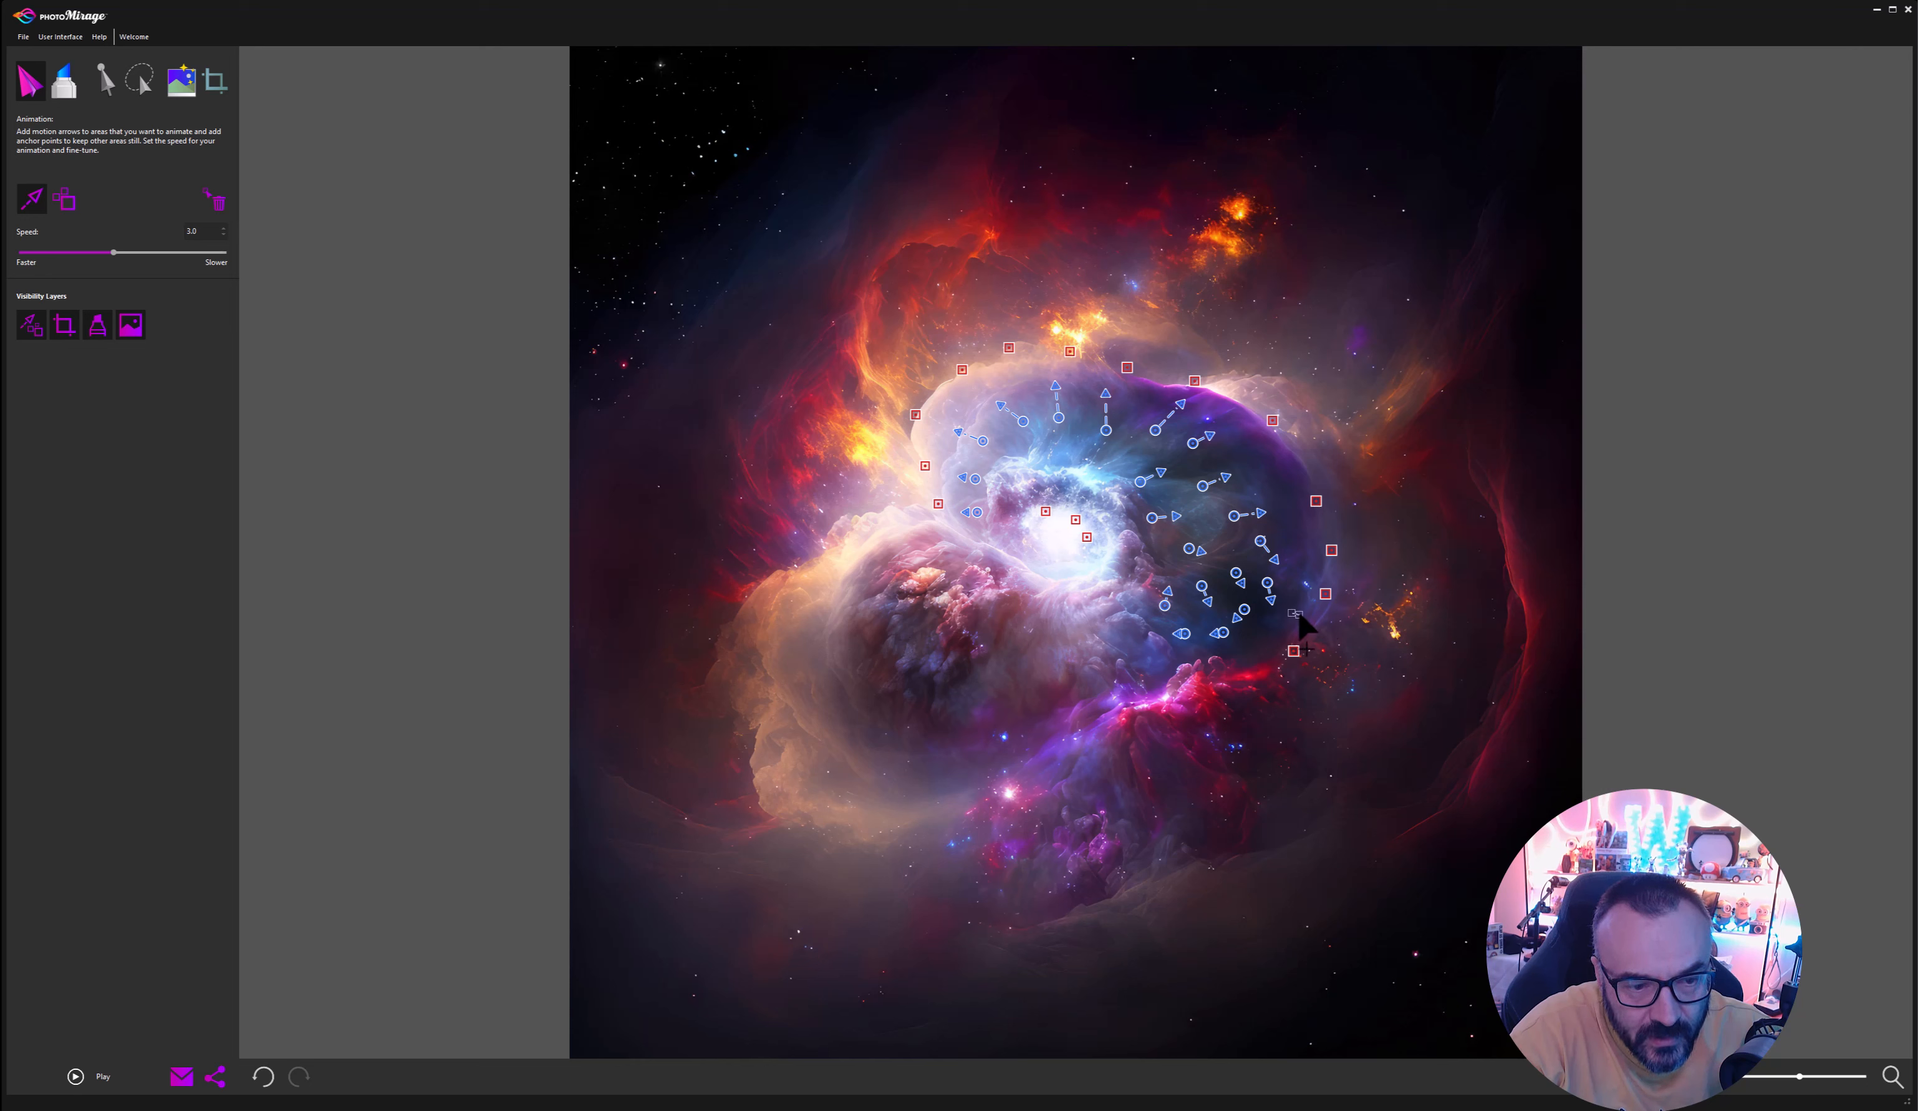
pyautogui.moveTo(1293, 614); pyautogui.dragTo(1225, 674)
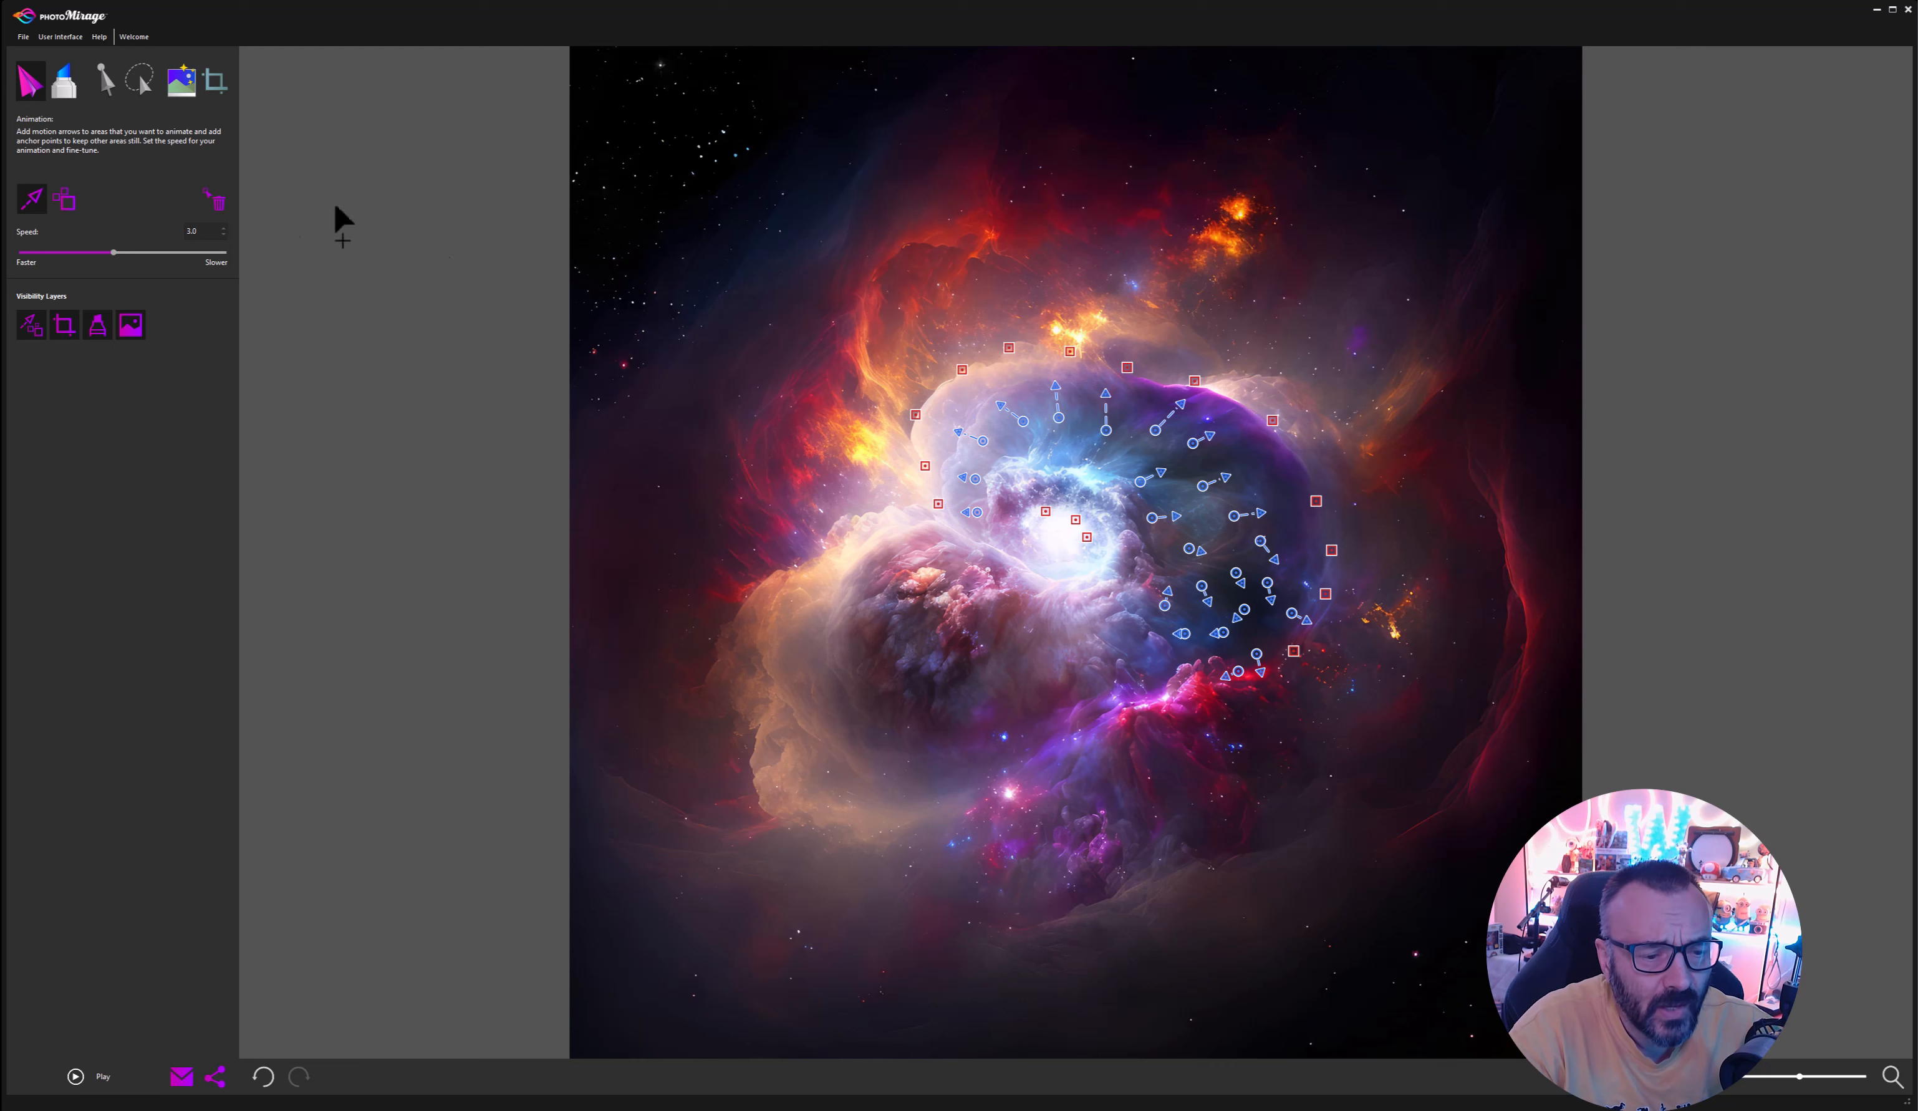
# Mask the red-pink cloud below the ring with a brush size of 51 and preview the animation.
pyautogui.click(64, 81)
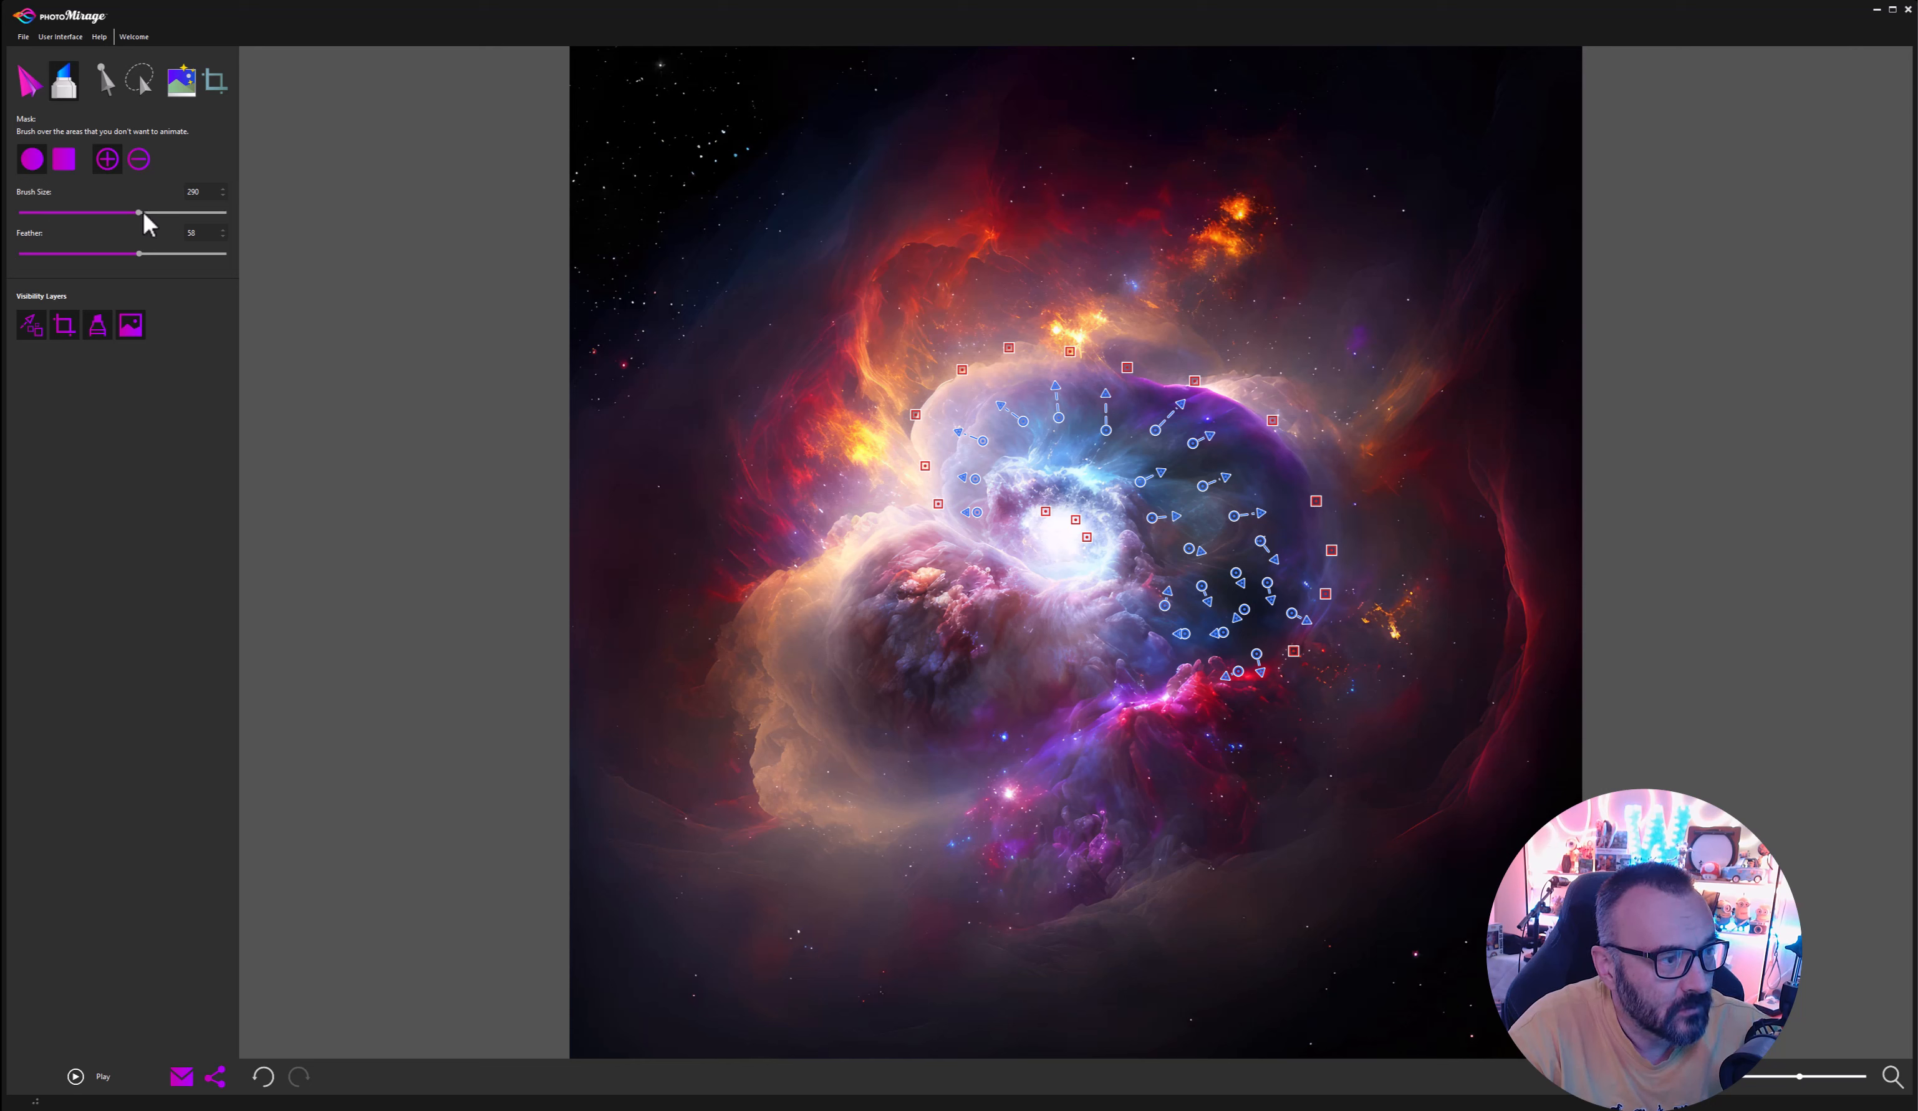
pyautogui.moveTo(138, 212); pyautogui.dragTo(54, 216)
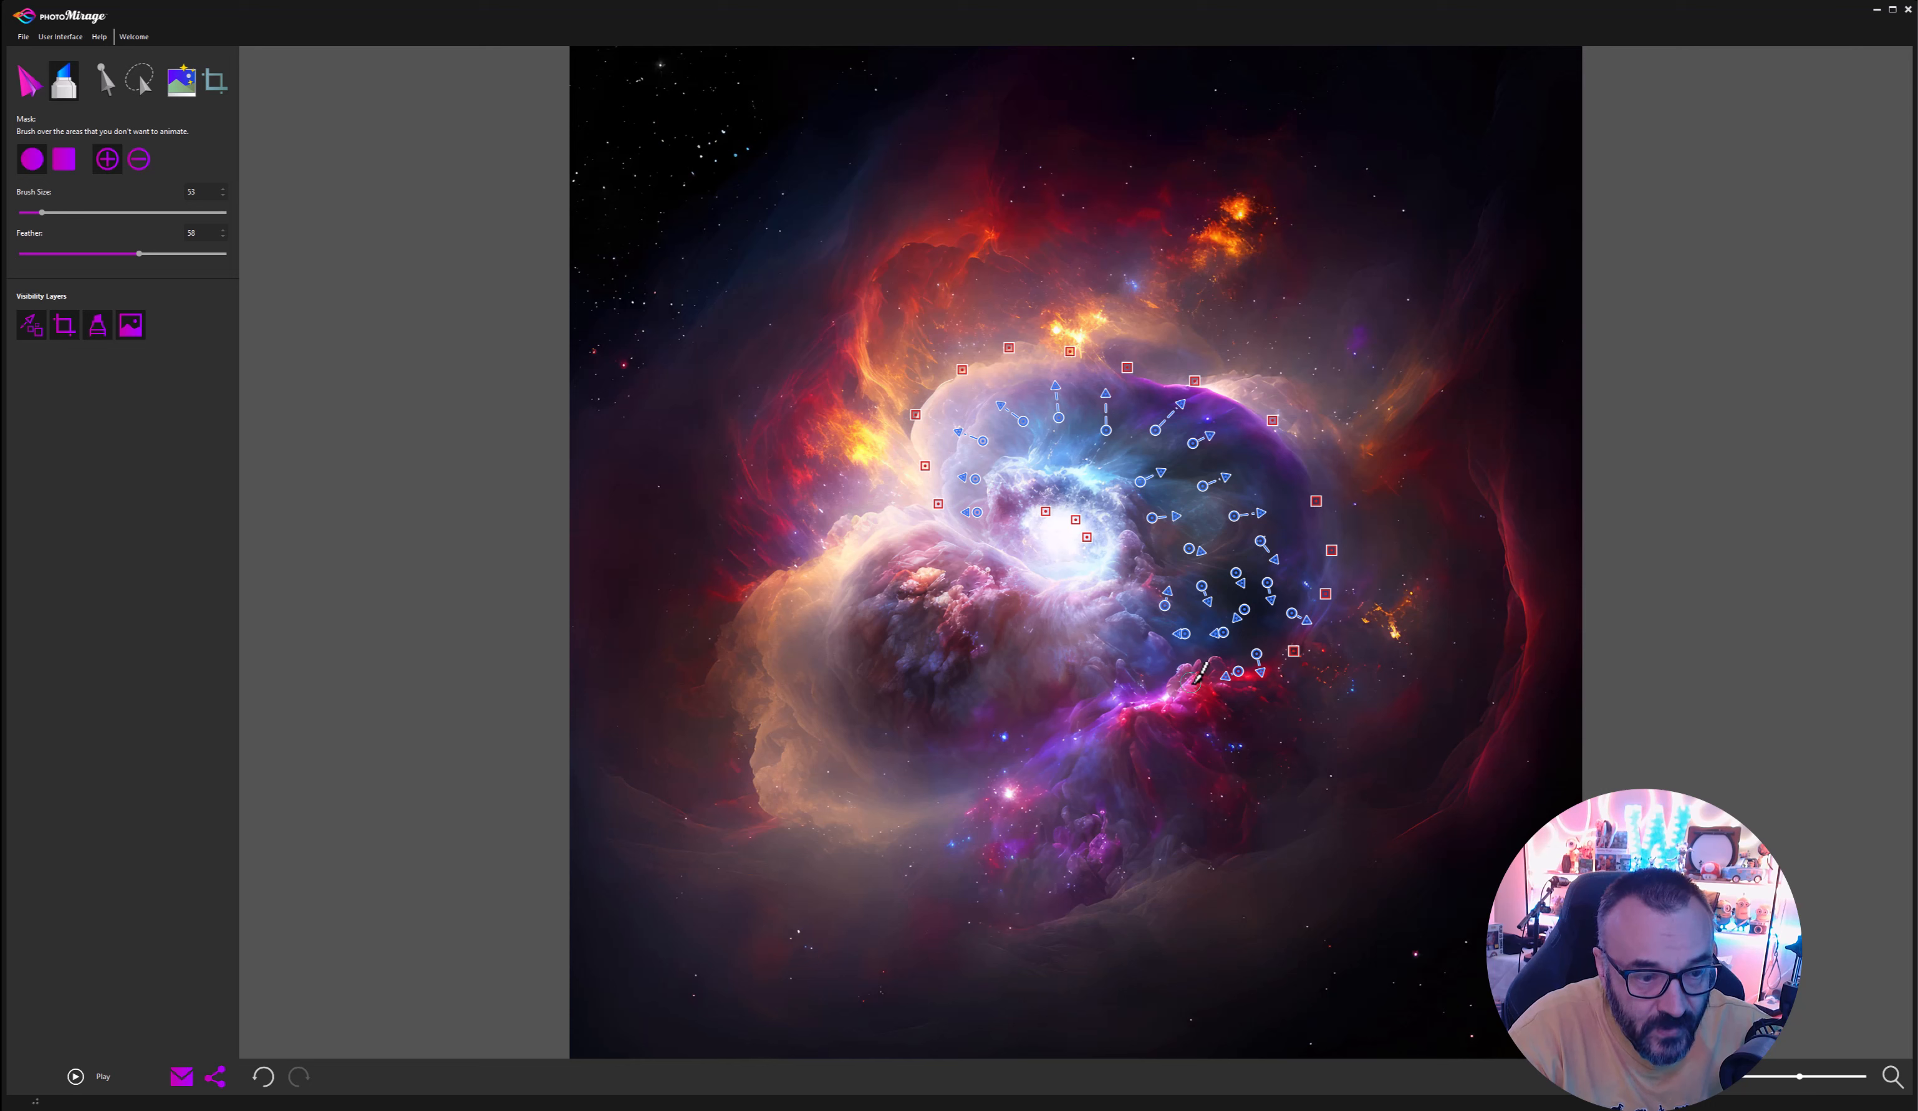
pyautogui.moveTo(1201, 682)
pyautogui.mouseDown()
pyautogui.moveTo(1188, 695)
pyautogui.moveTo(1211, 706)
pyautogui.moveTo(1197, 662)
pyautogui.moveTo(1121, 722)
pyautogui.mouseUp()
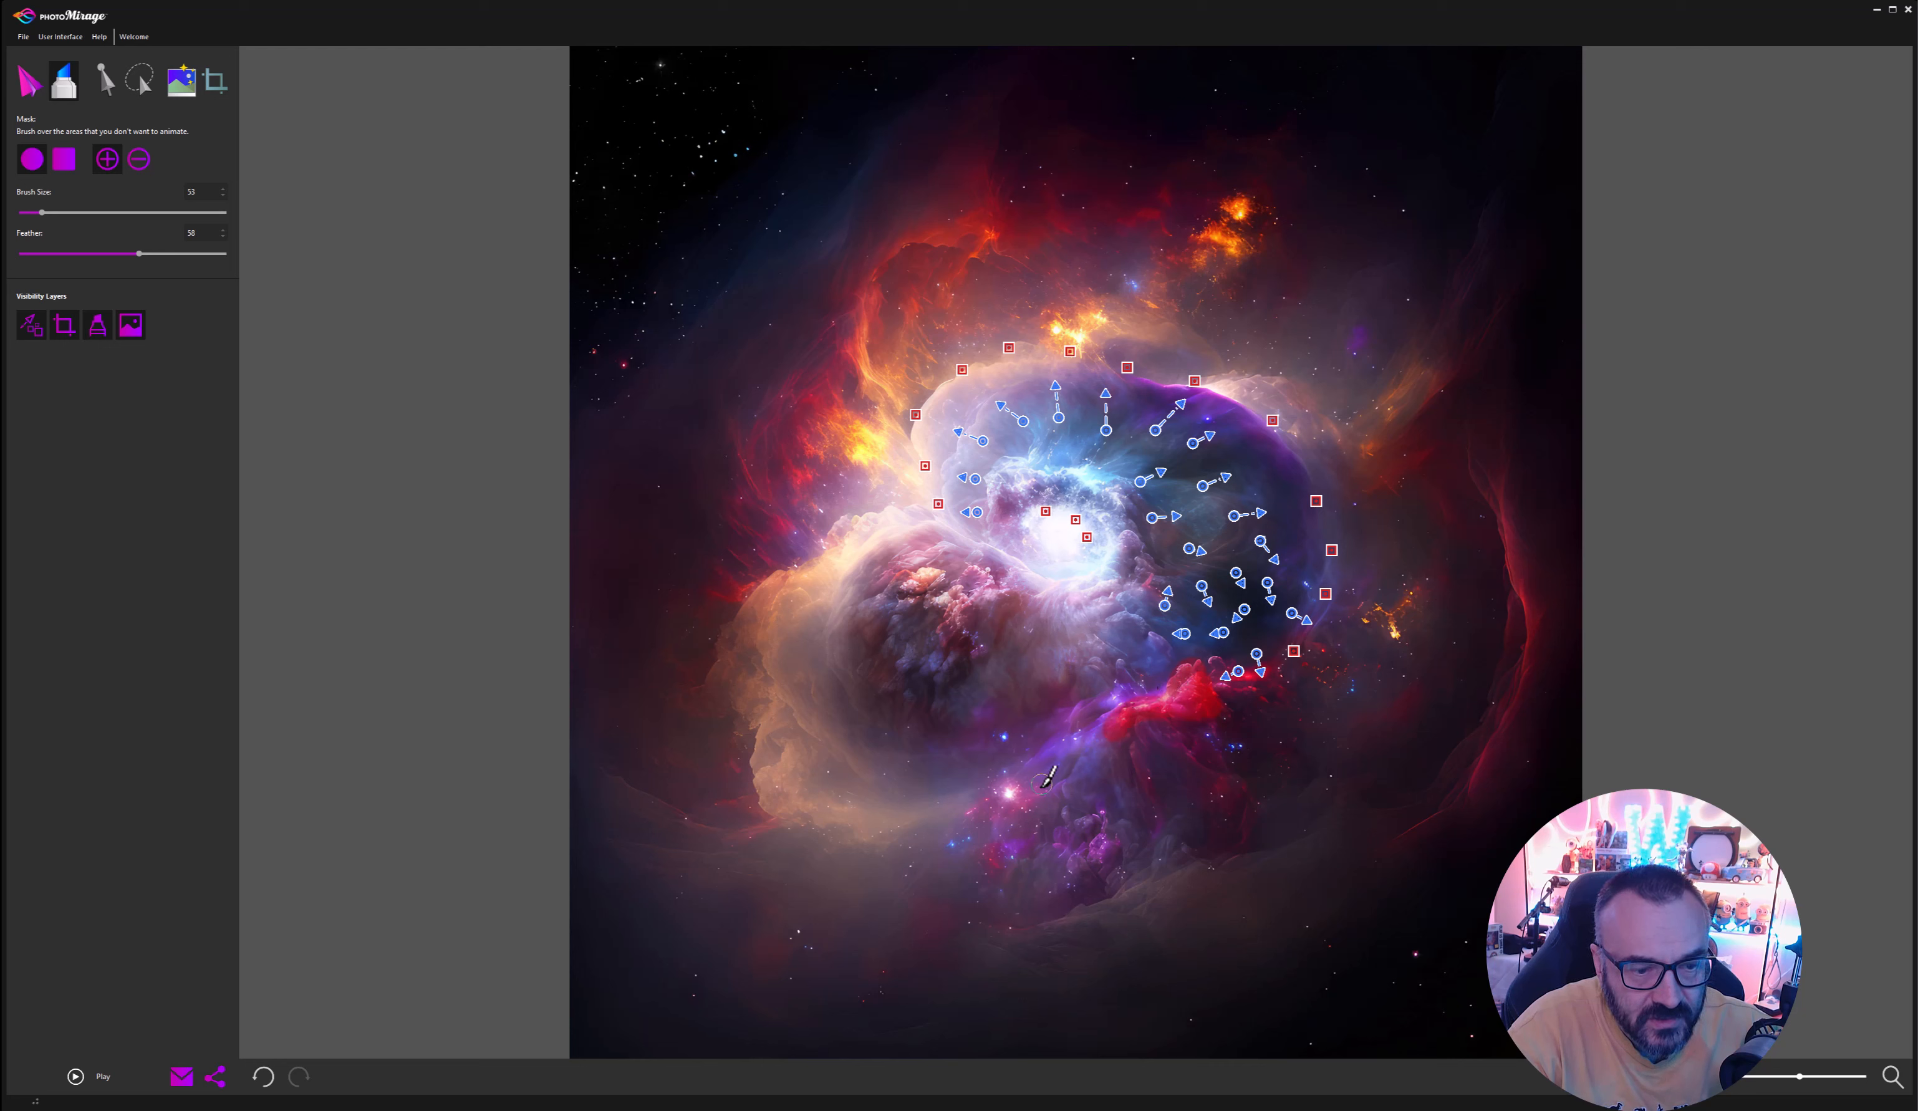
pyautogui.click(76, 1078)
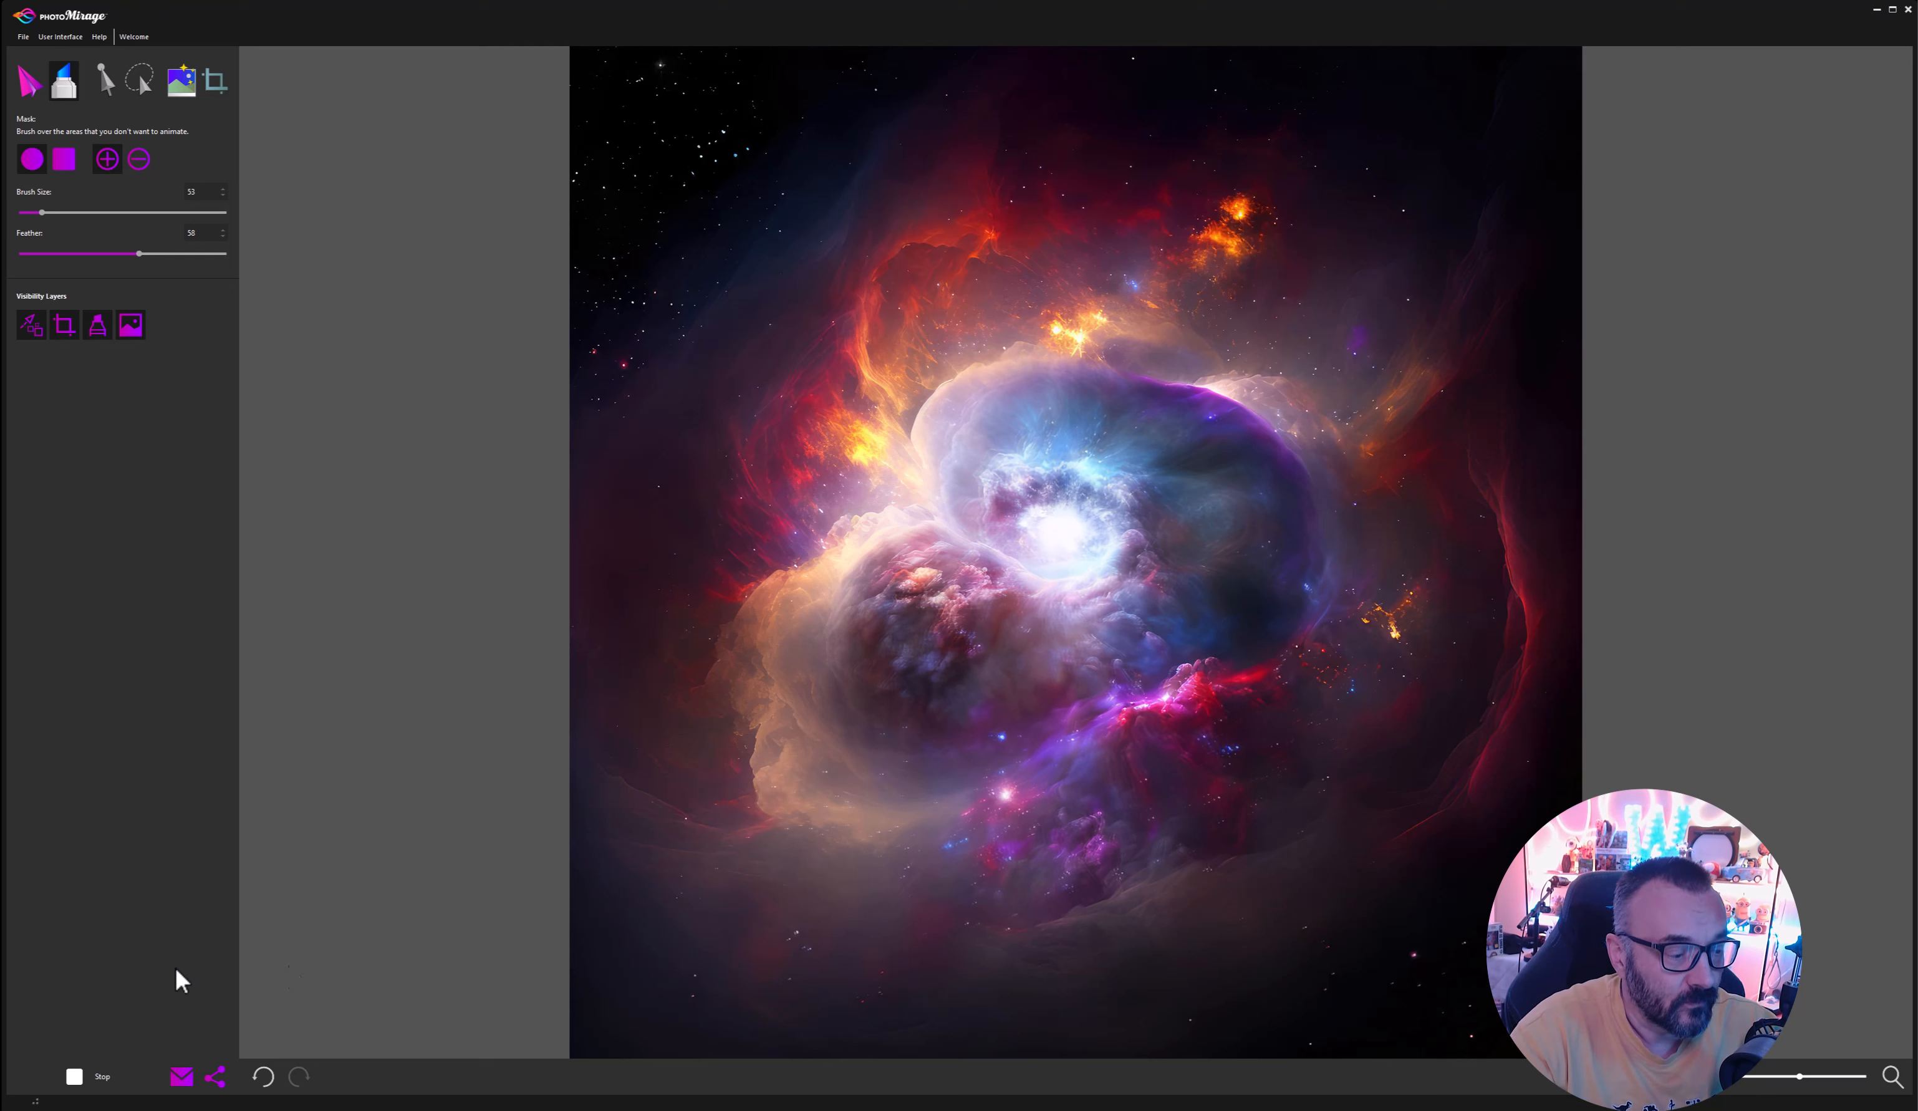
# Draw outward motion arrows across the dark and orange clouds to the upper right of the cloud ring and preview the animation.
pyautogui.click(76, 1079)
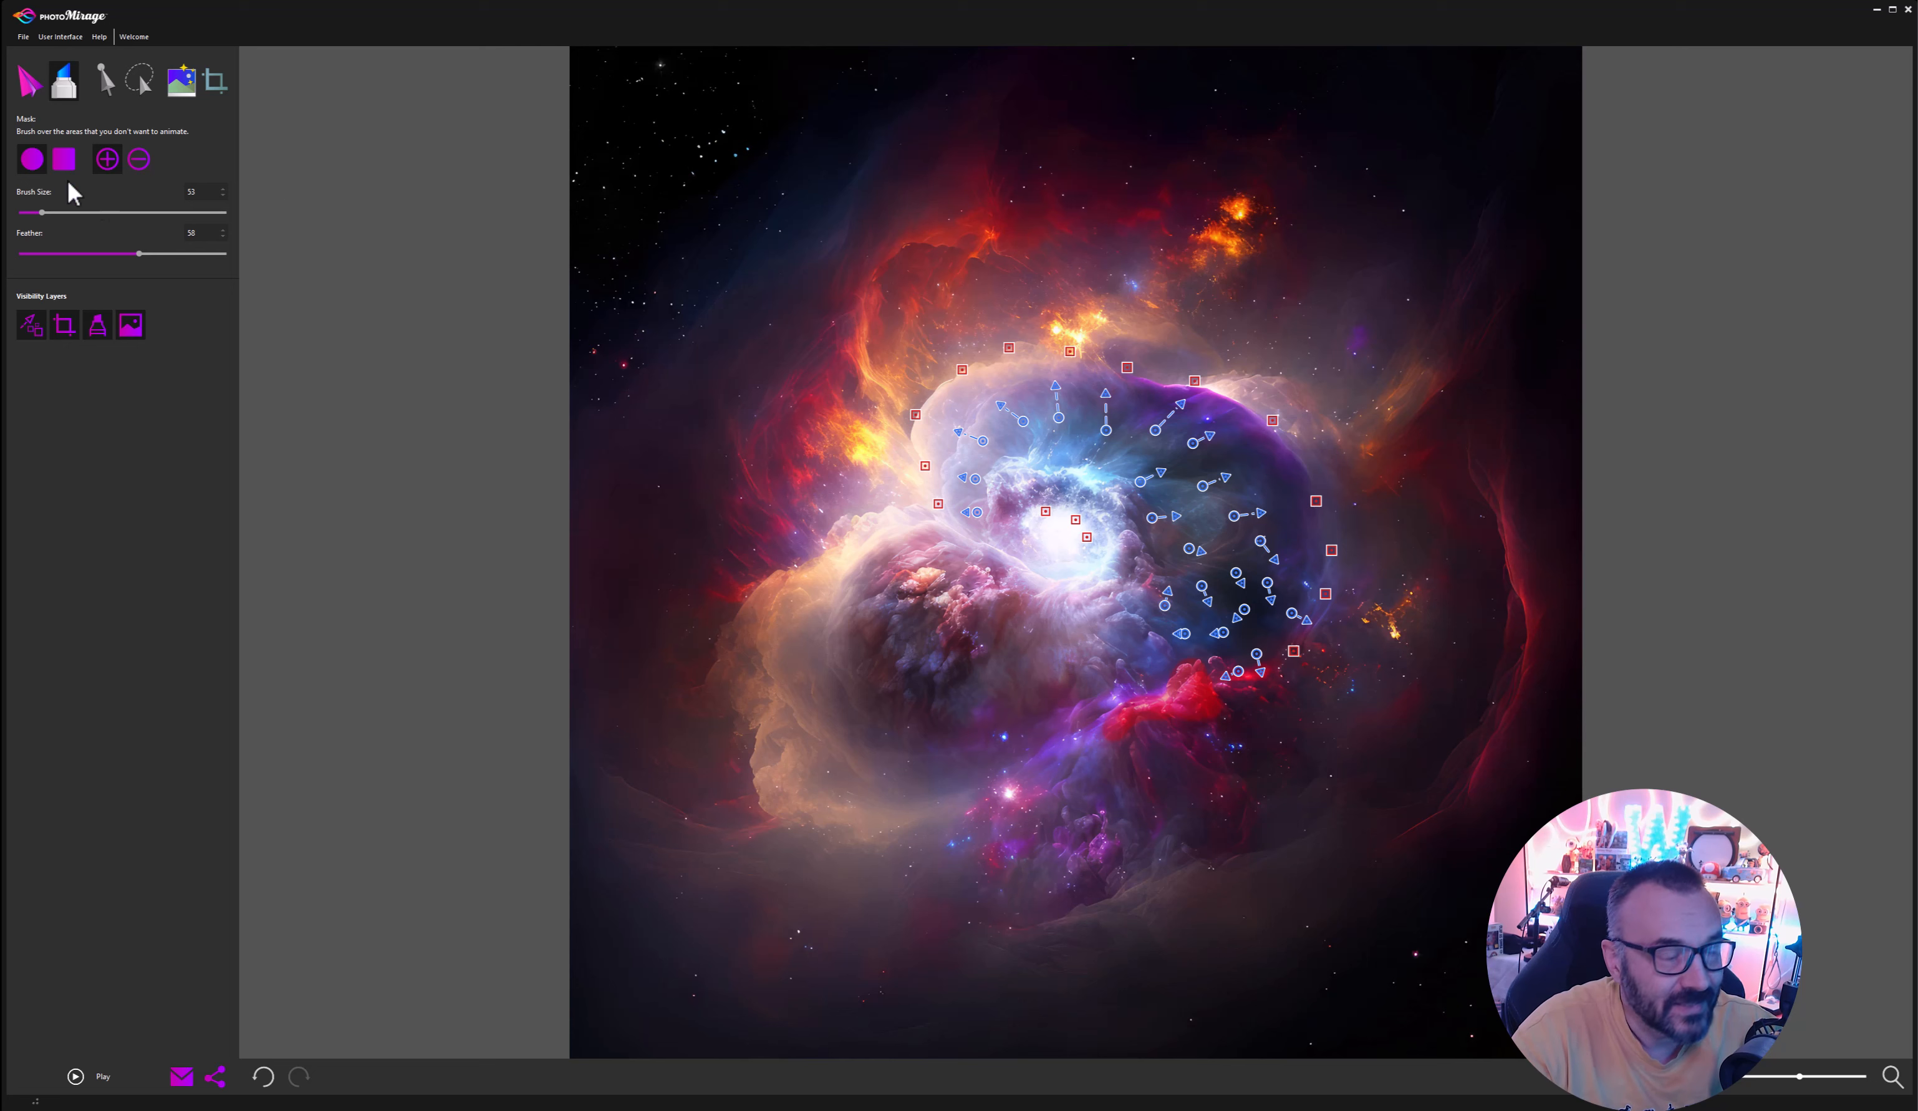
pyautogui.click(27, 85)
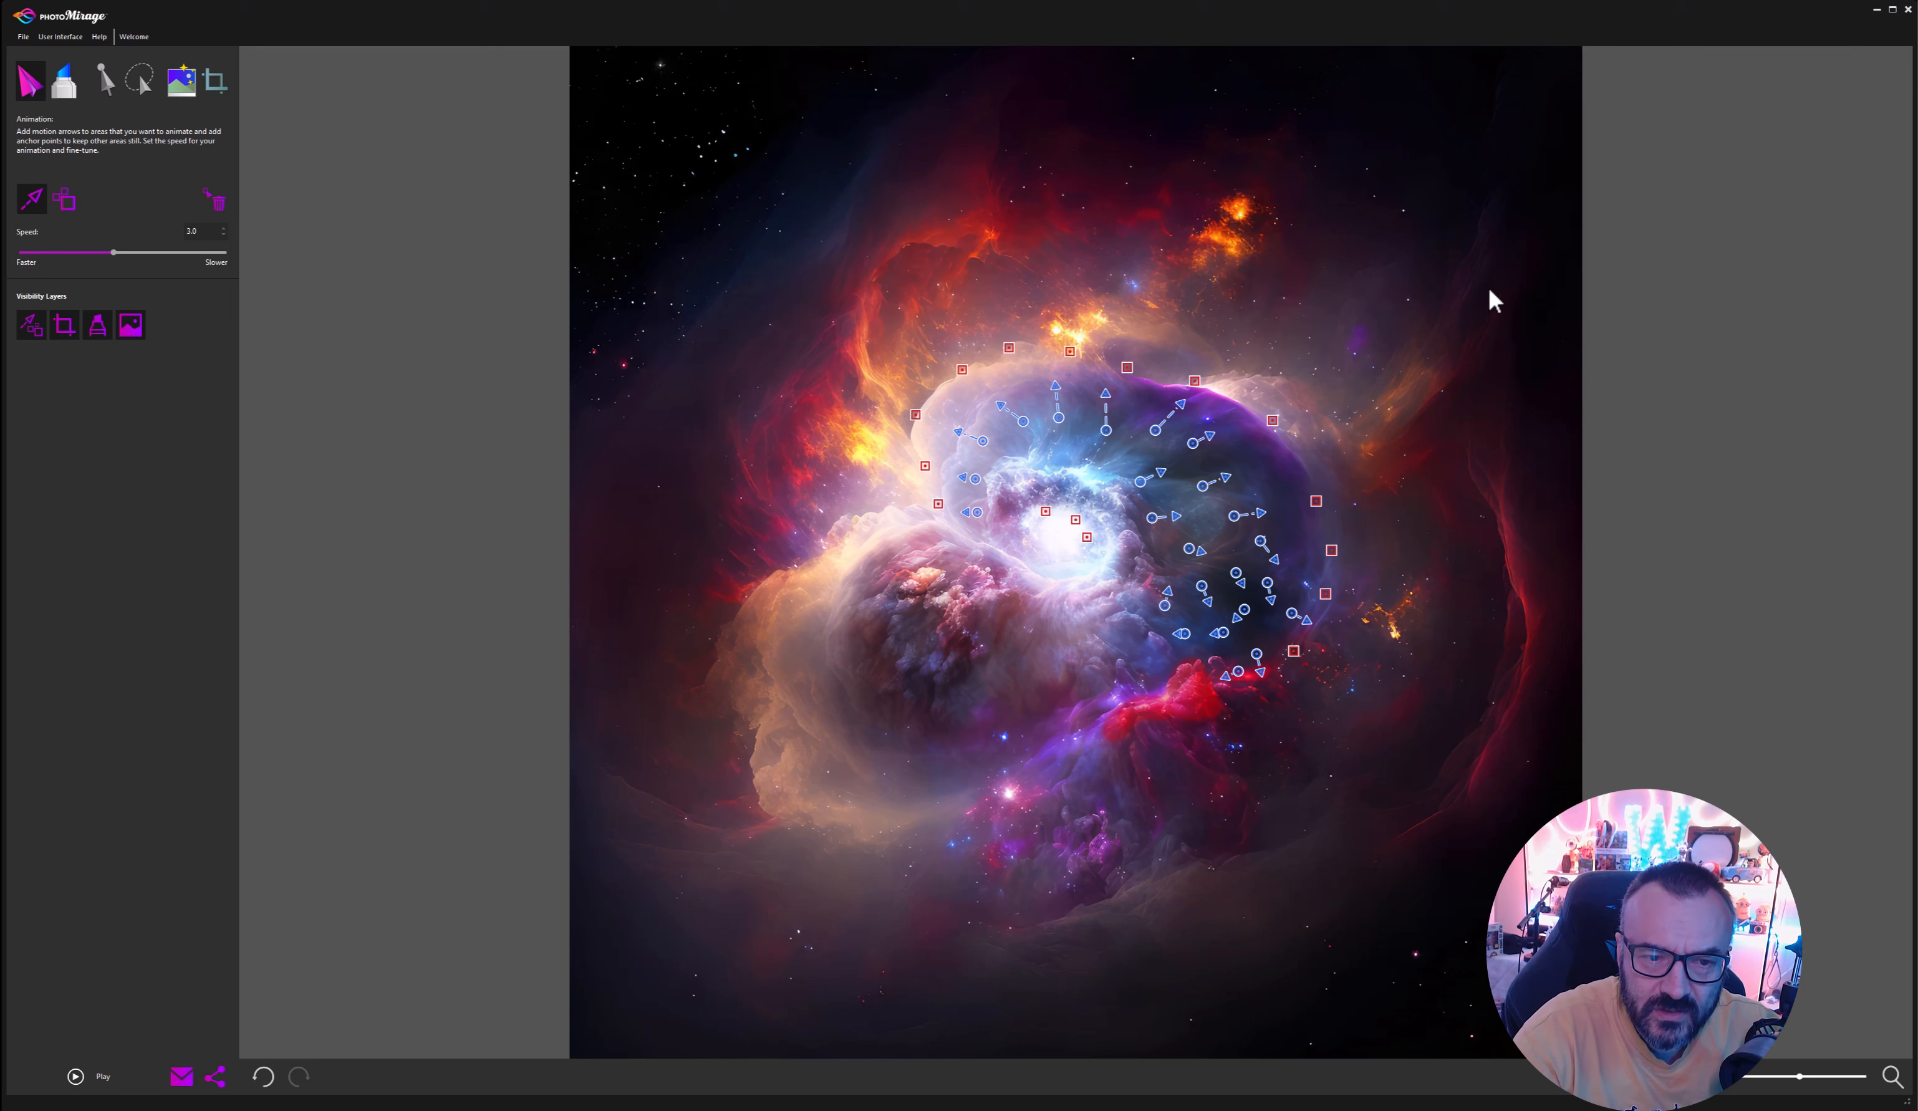
pyautogui.moveTo(1441, 336); pyautogui.dragTo(1467, 276)
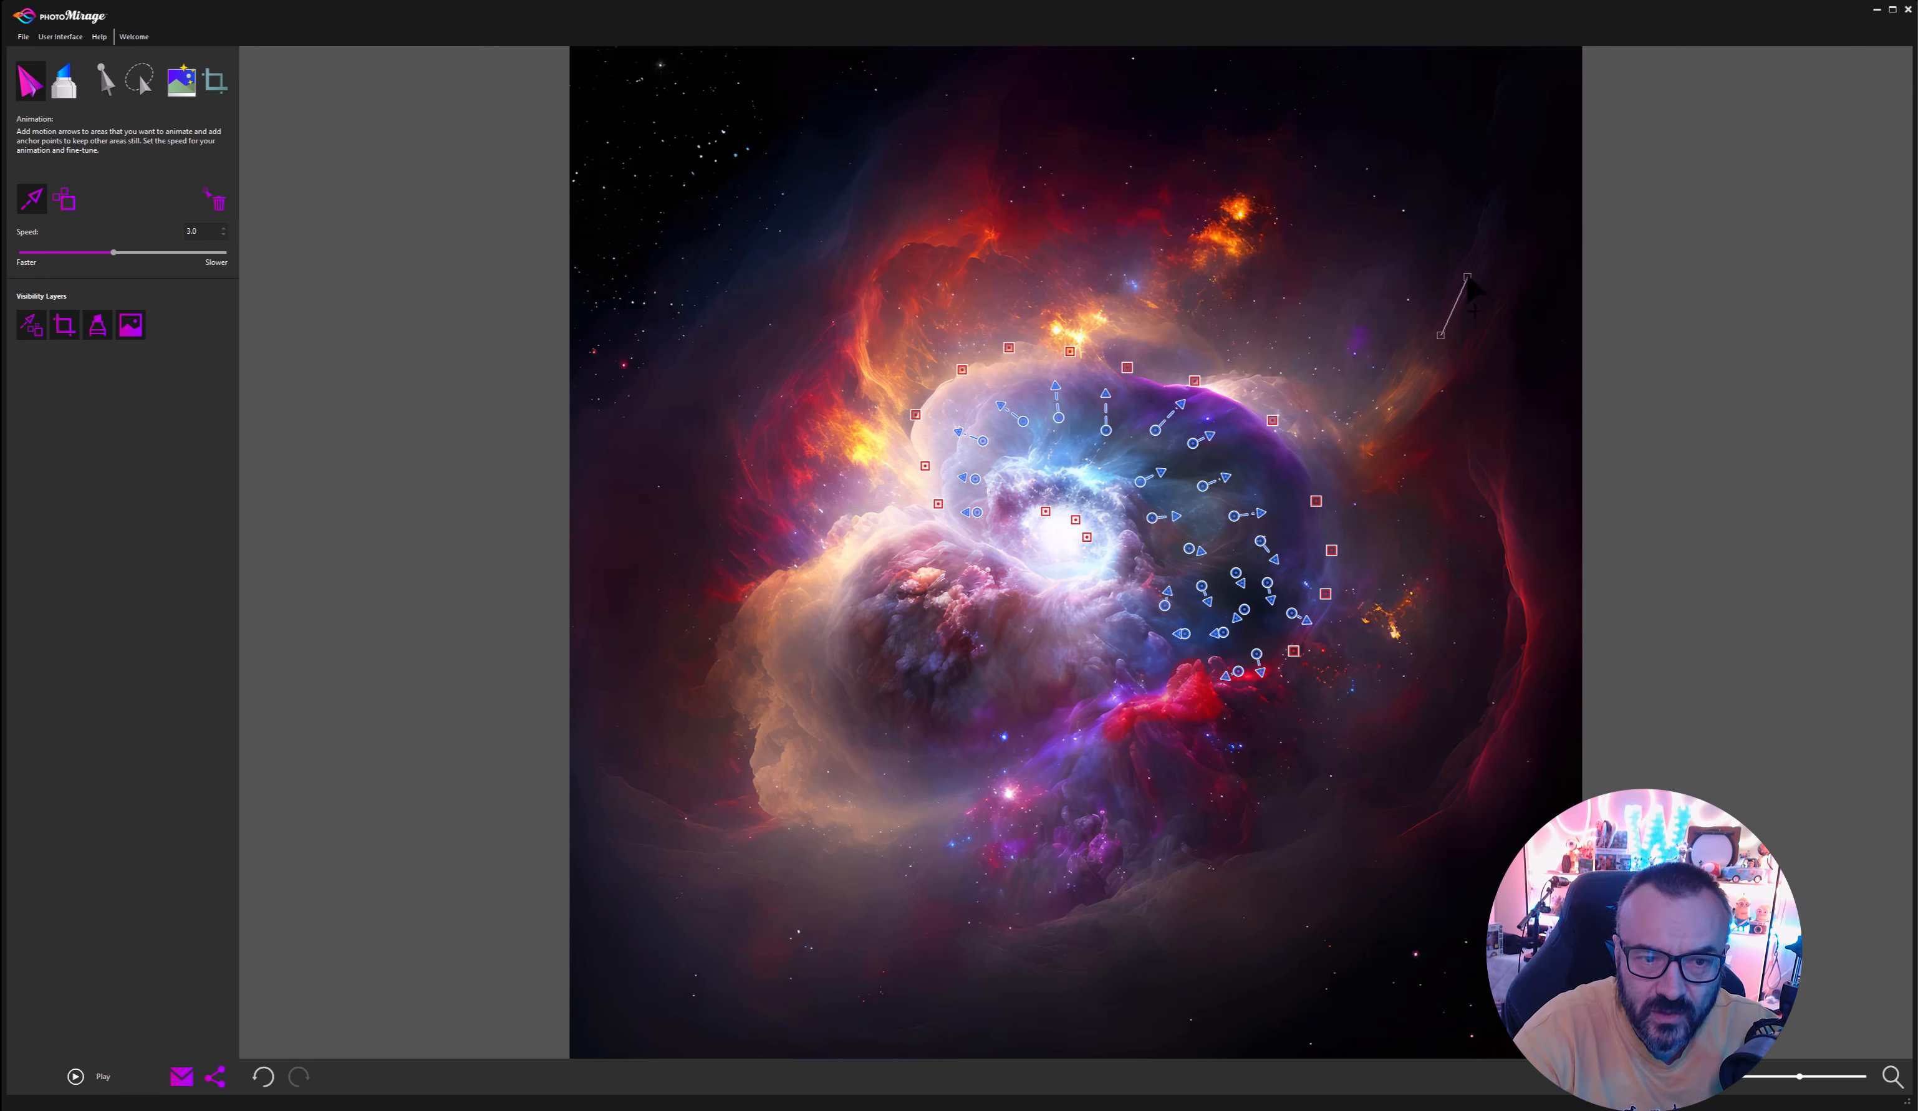
pyautogui.moveTo(1376, 426); pyautogui.dragTo(1400, 403)
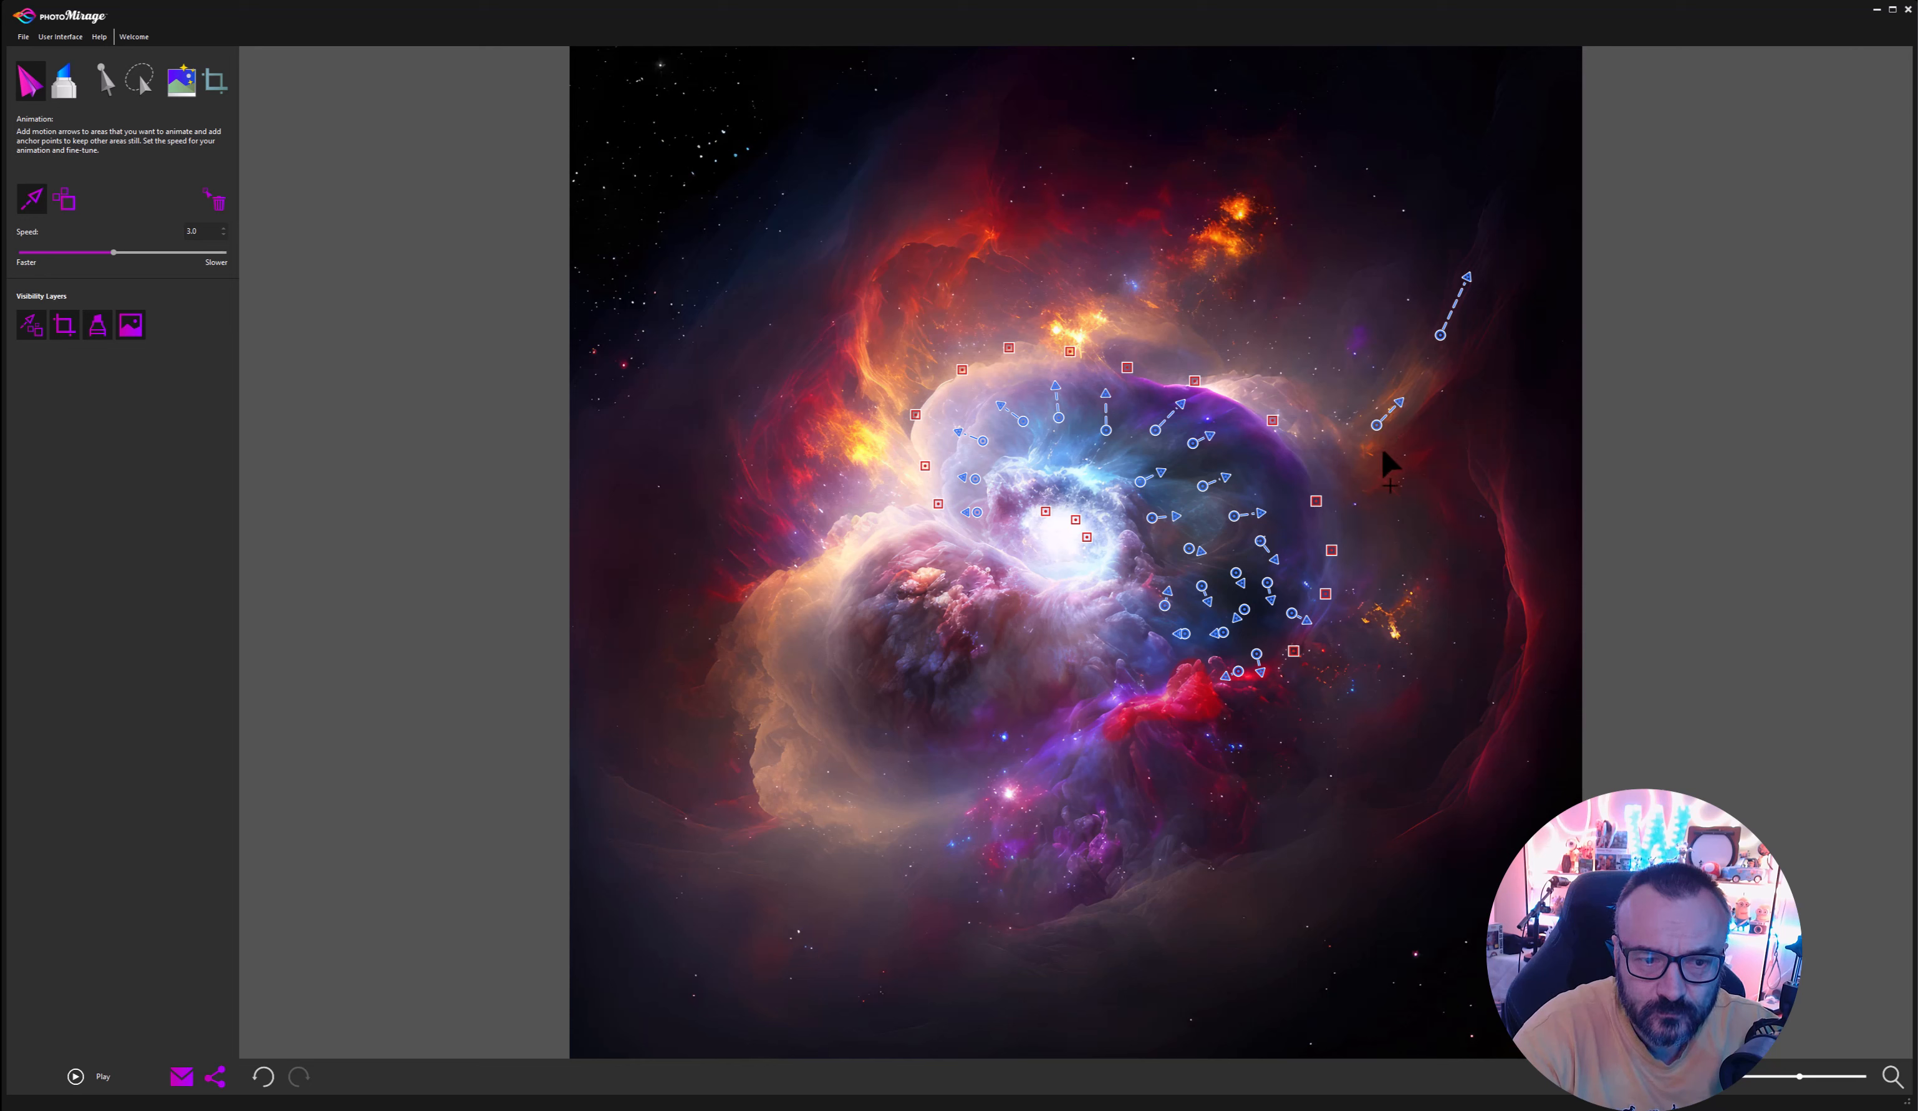
pyautogui.moveTo(1355, 486)
pyautogui.mouseDown()
pyautogui.moveTo(1399, 475)
pyautogui.moveTo(1480, 393)
pyautogui.moveTo(1513, 318)
pyautogui.moveTo(1519, 204)
pyautogui.mouseUp()
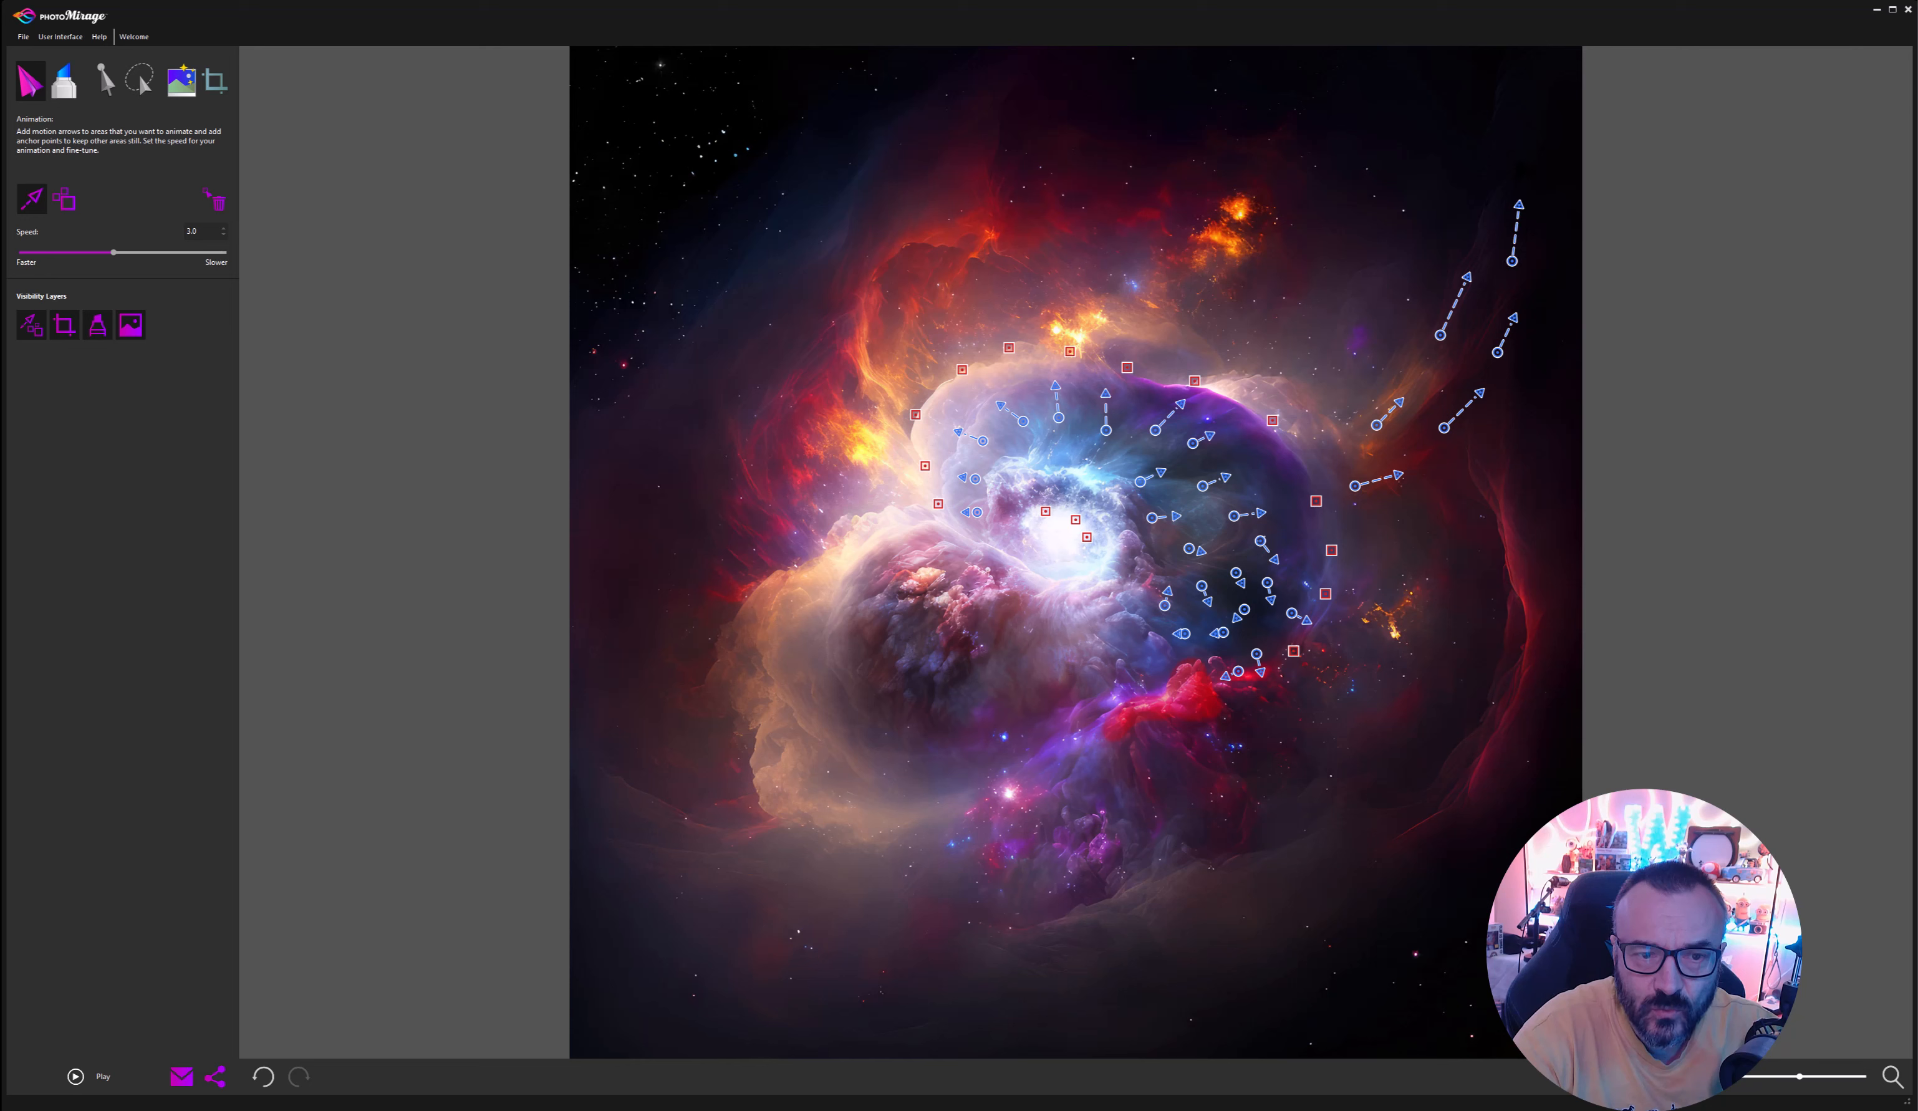
pyautogui.moveTo(1416, 301)
pyautogui.mouseDown()
pyautogui.moveTo(1415, 262)
pyautogui.moveTo(1307, 280)
pyautogui.mouseUp()
pyautogui.moveTo(1319, 237); pyautogui.dragTo(1351, 223)
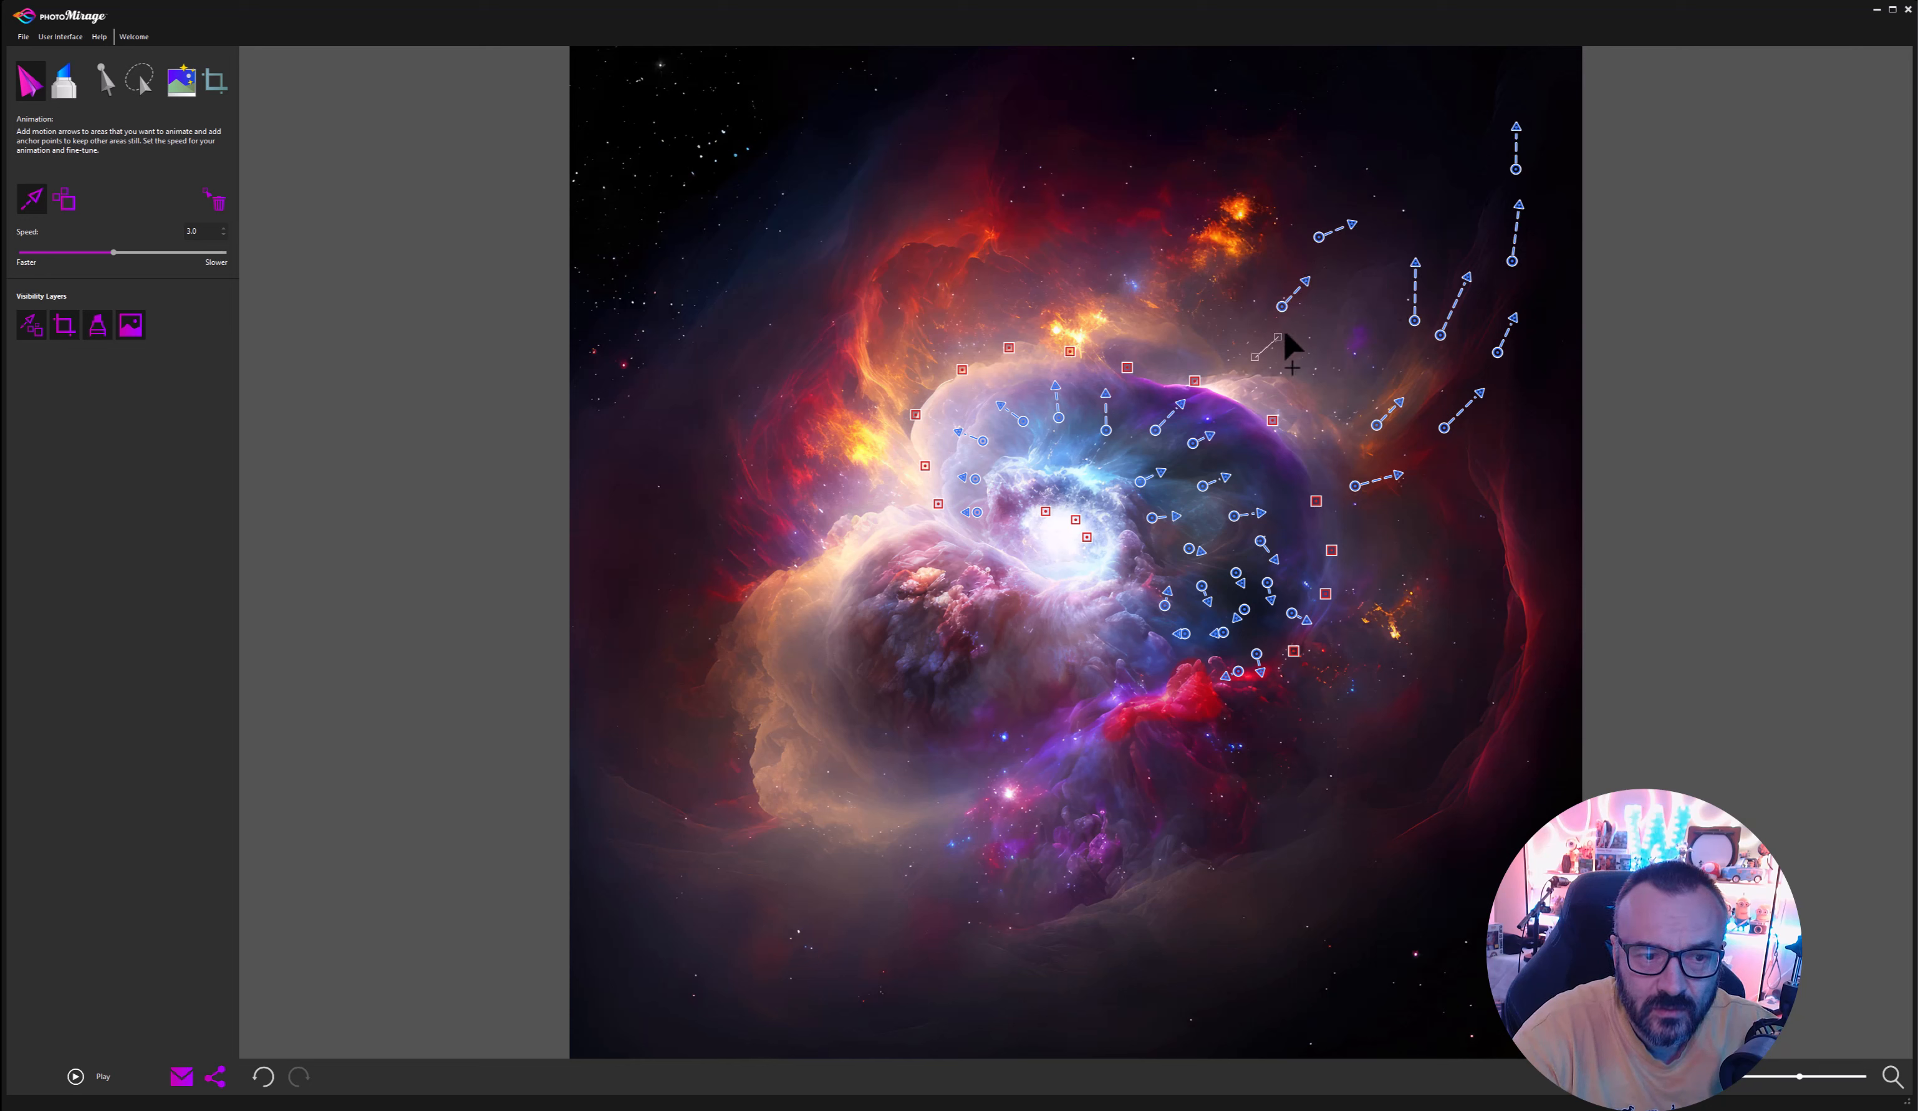
pyautogui.moveTo(1284, 336); pyautogui.dragTo(1278, 337)
pyautogui.moveTo(1501, 473); pyautogui.dragTo(1551, 374)
pyautogui.moveTo(1451, 513); pyautogui.dragTo(1455, 460)
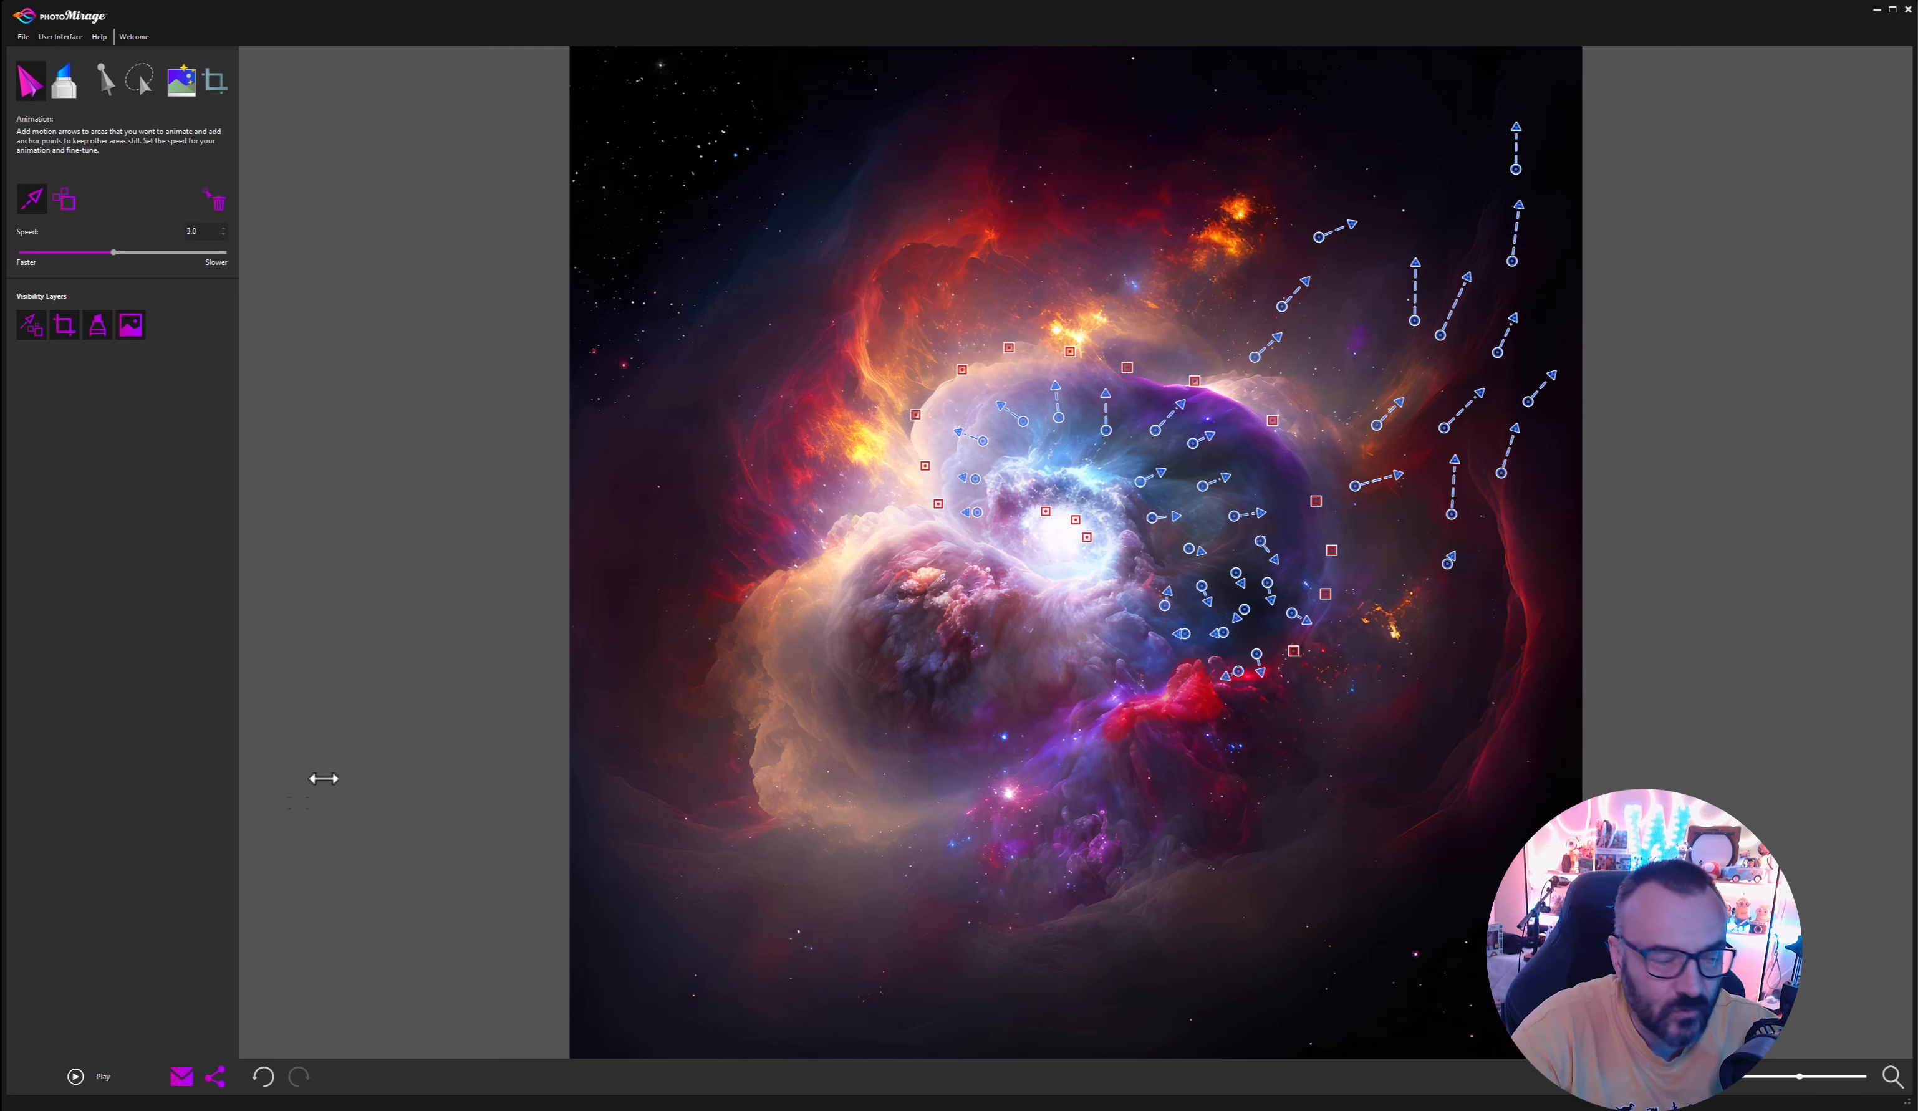
pyautogui.click(75, 1076)
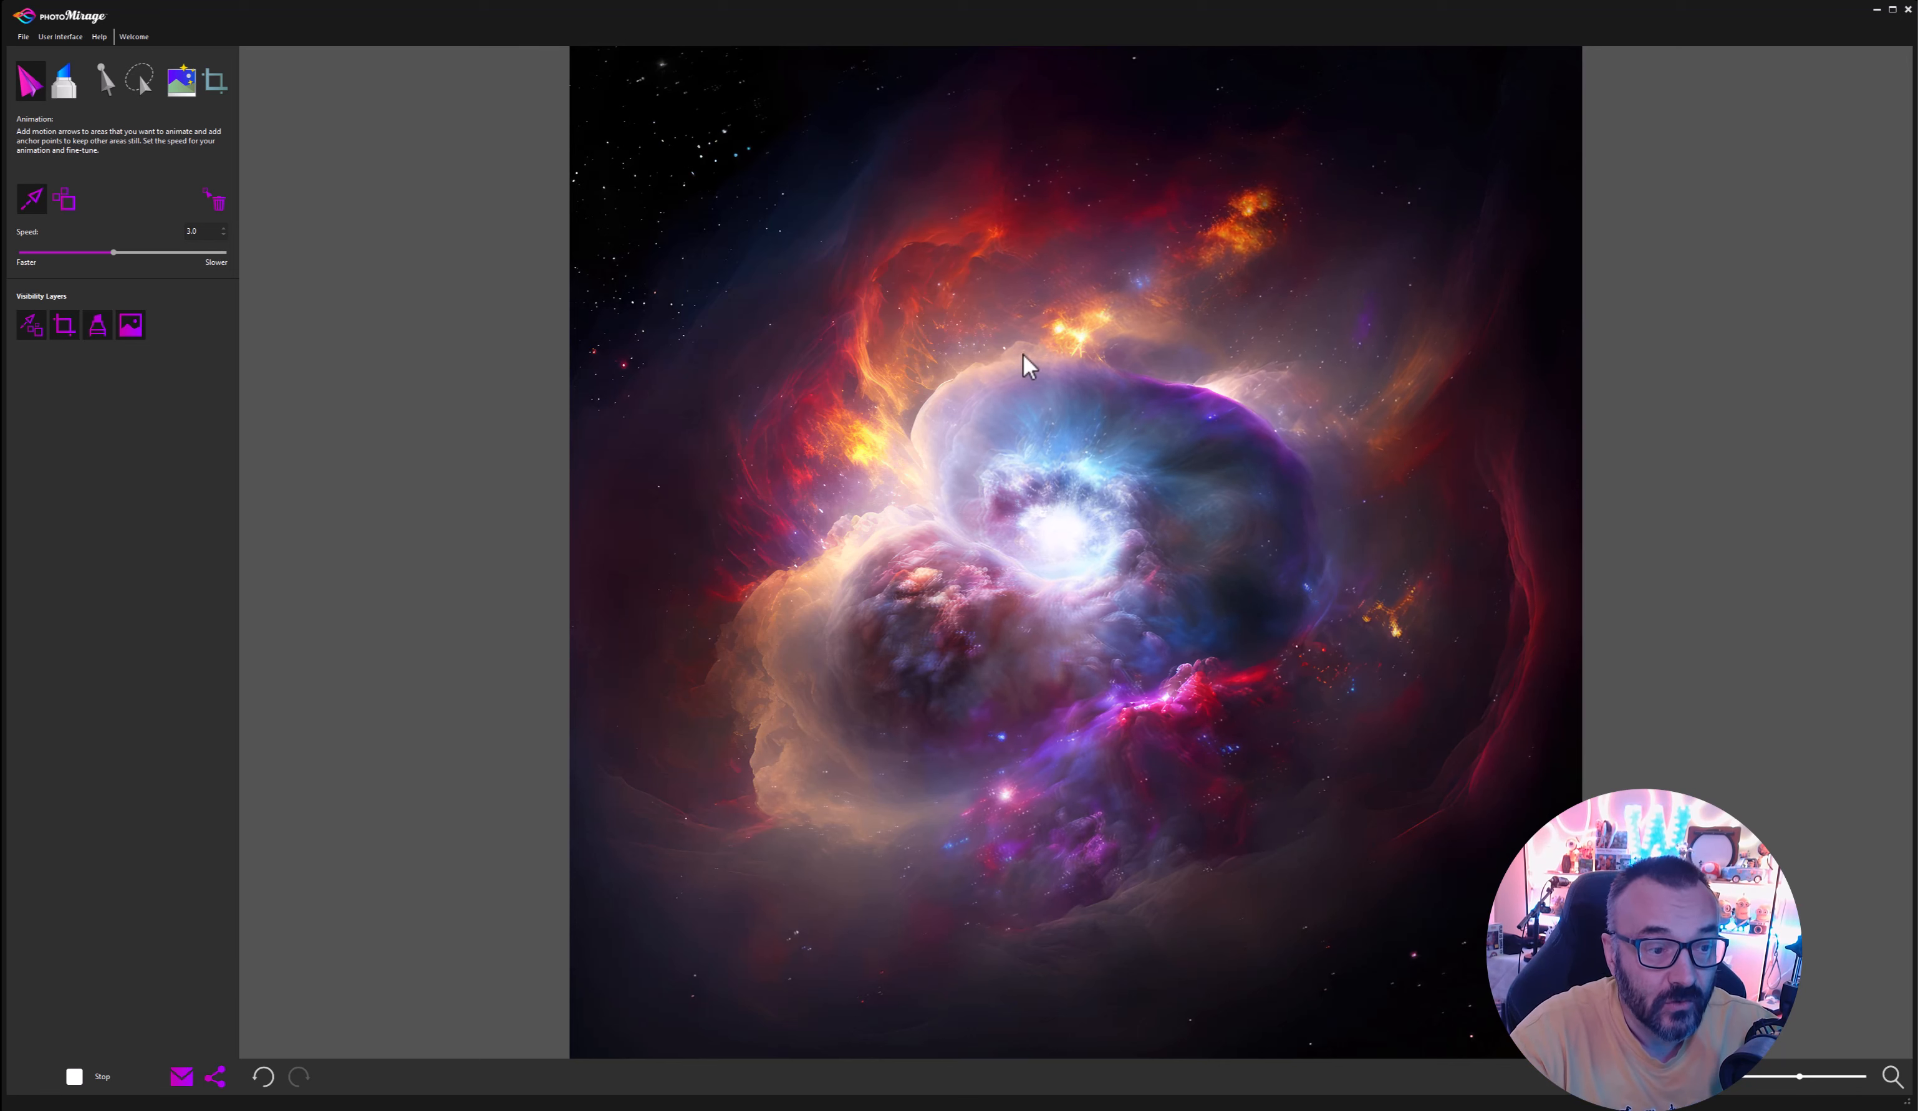
pyautogui.click(75, 1076)
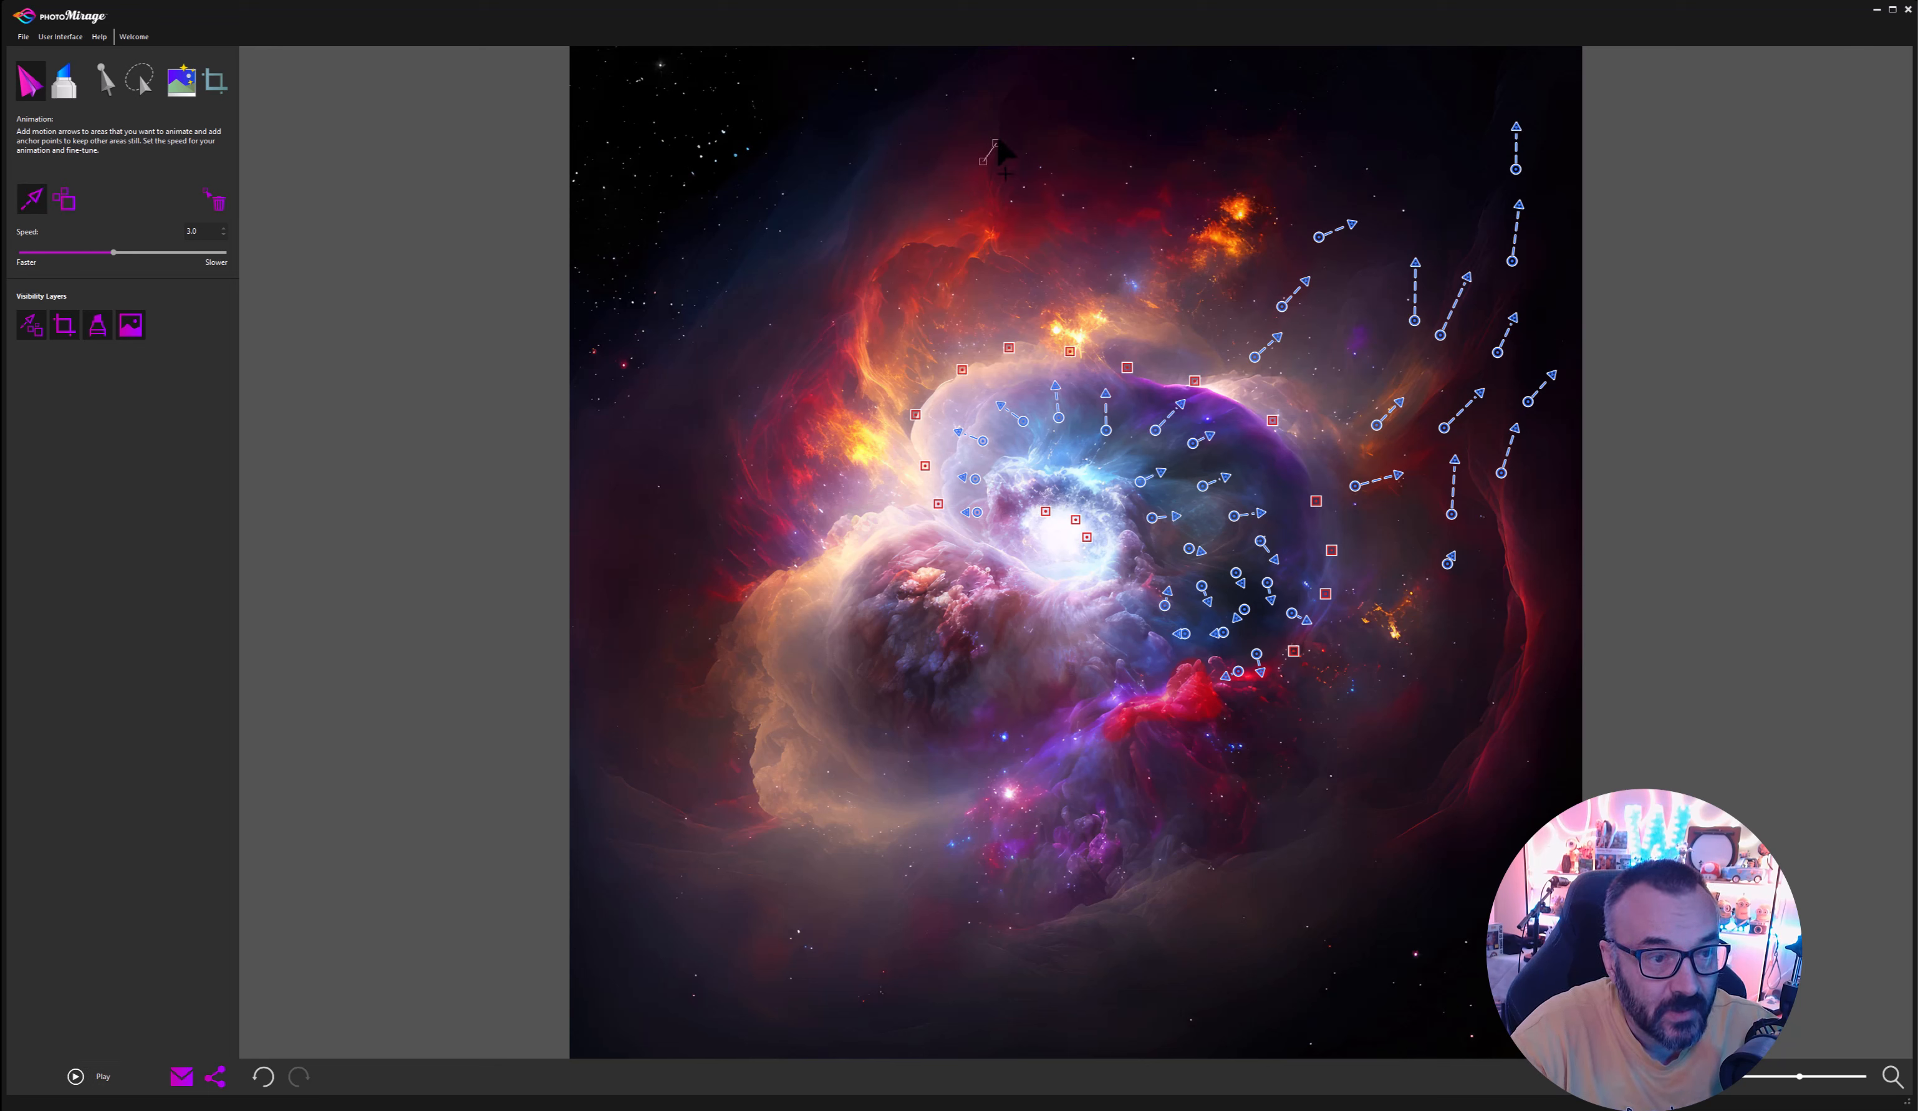
# Draw upward motion arrows over the starry sky and along the outer edge of the red clouds in the image's upper left.
pyautogui.moveTo(1019, 119); pyautogui.dragTo(1017, 115)
pyautogui.moveTo(931, 169); pyautogui.dragTo(934, 104)
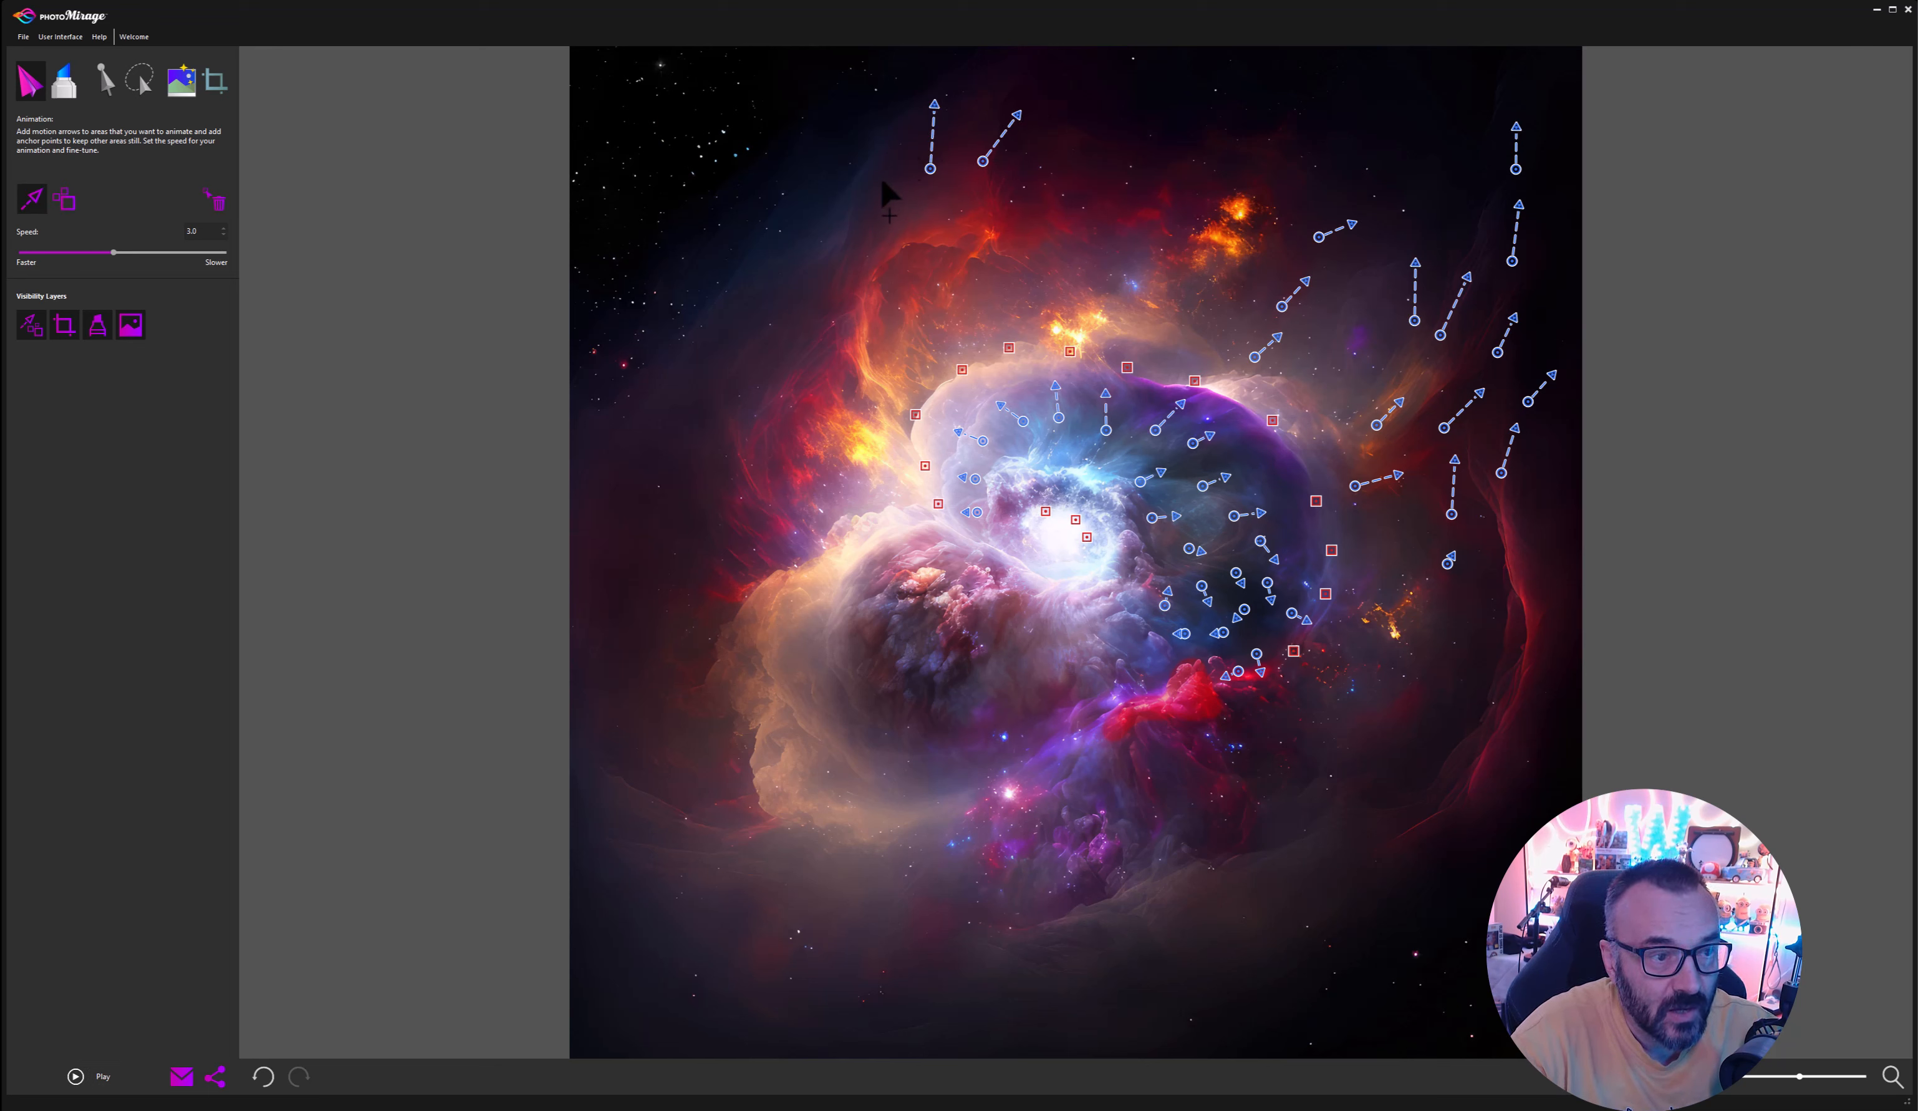
pyautogui.moveTo(883, 185); pyautogui.dragTo(884, 137)
pyautogui.moveTo(833, 201); pyautogui.dragTo(831, 168)
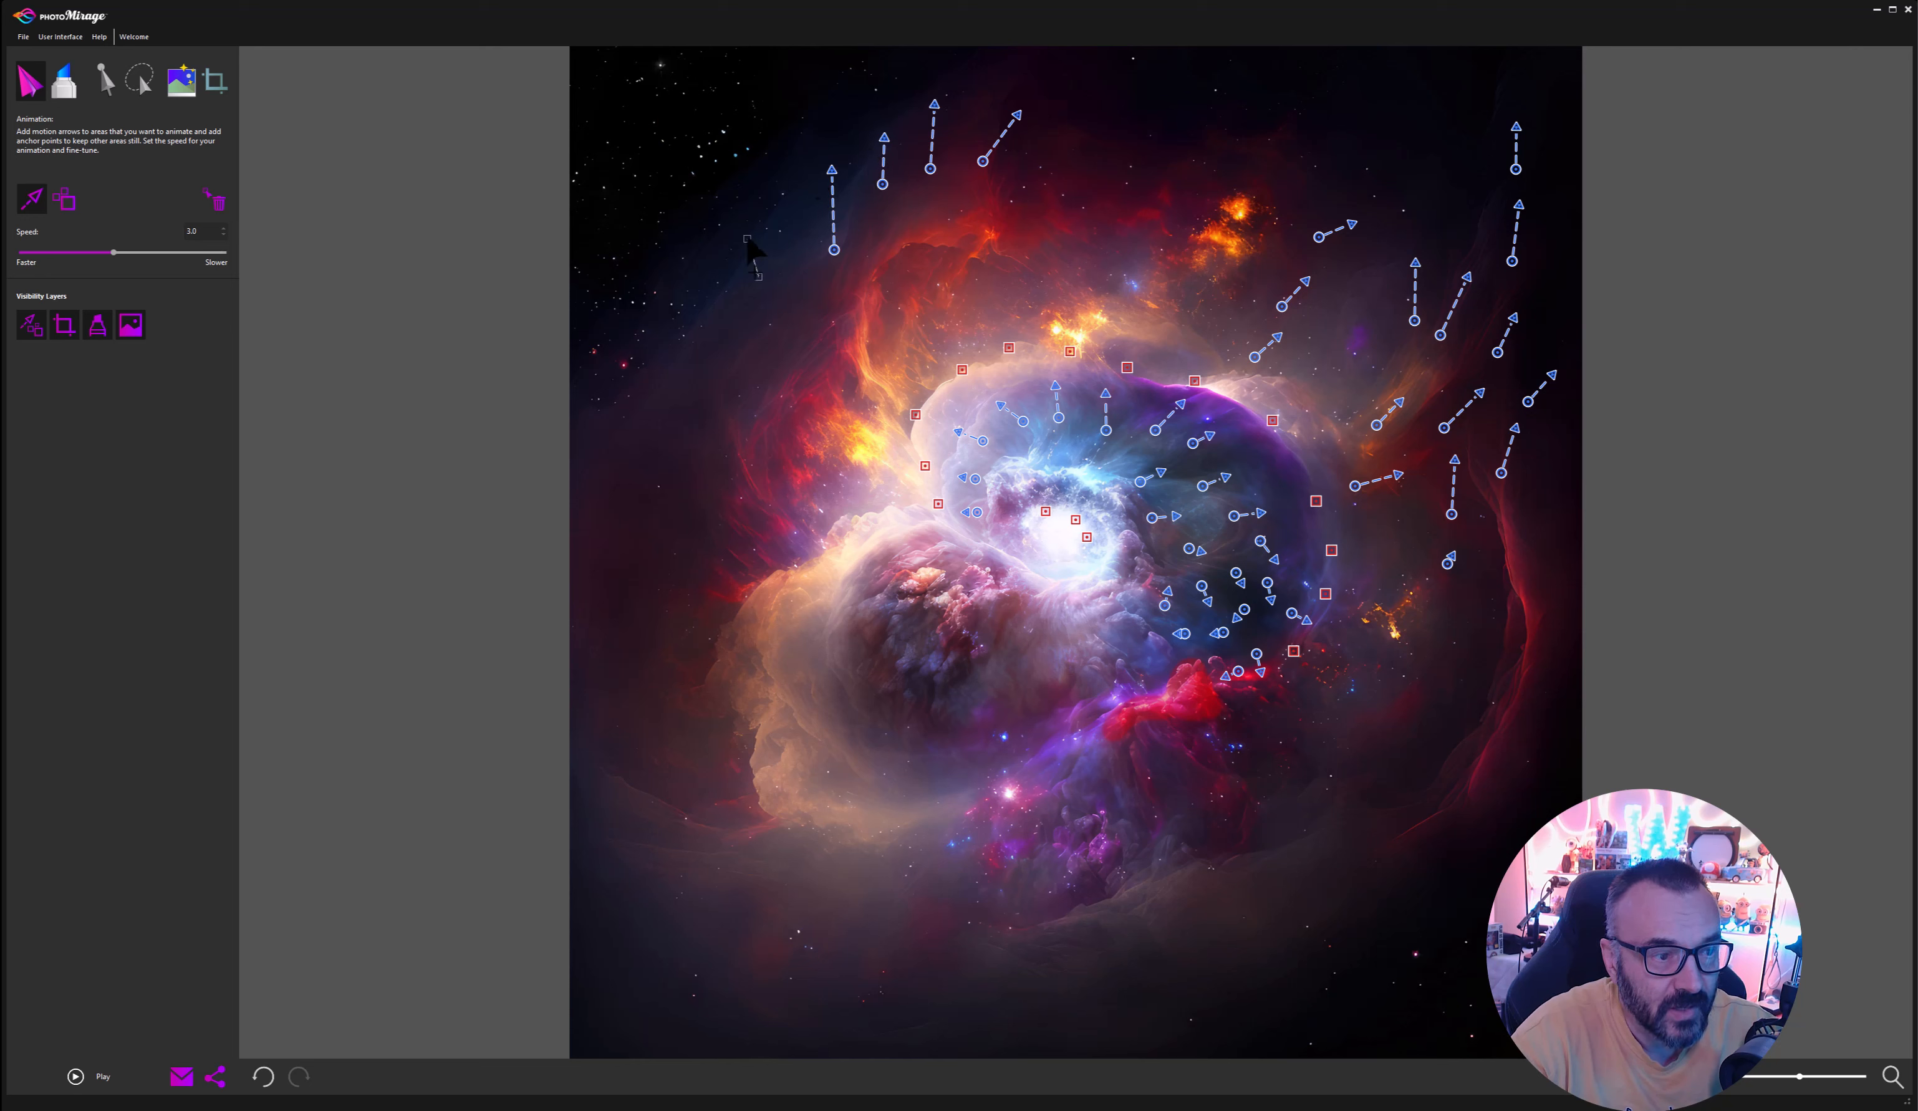
pyautogui.moveTo(747, 238); pyautogui.dragTo(747, 238)
pyautogui.moveTo(700, 401); pyautogui.dragTo(705, 315)
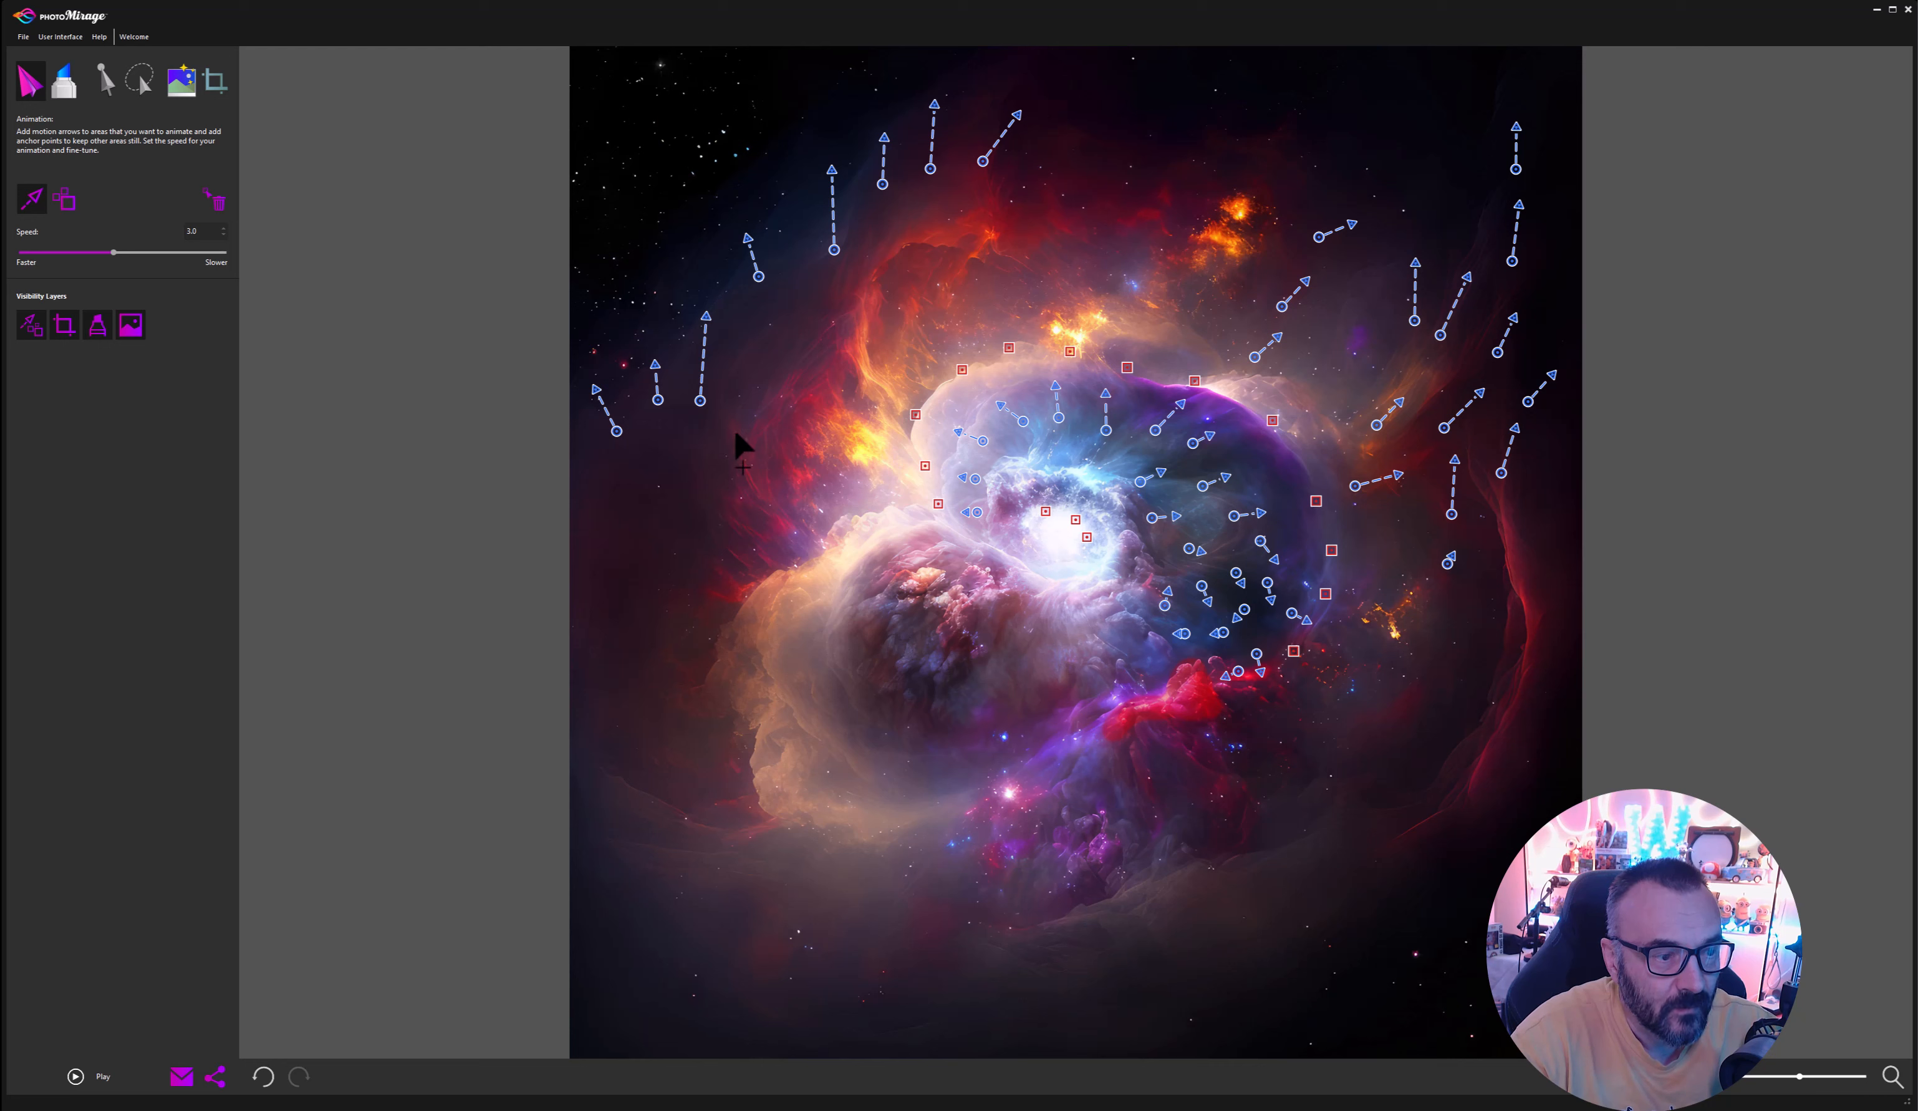
pyautogui.moveTo(736, 434)
pyautogui.mouseDown()
pyautogui.moveTo(902, 226)
pyautogui.moveTo(948, 194)
pyautogui.mouseUp()
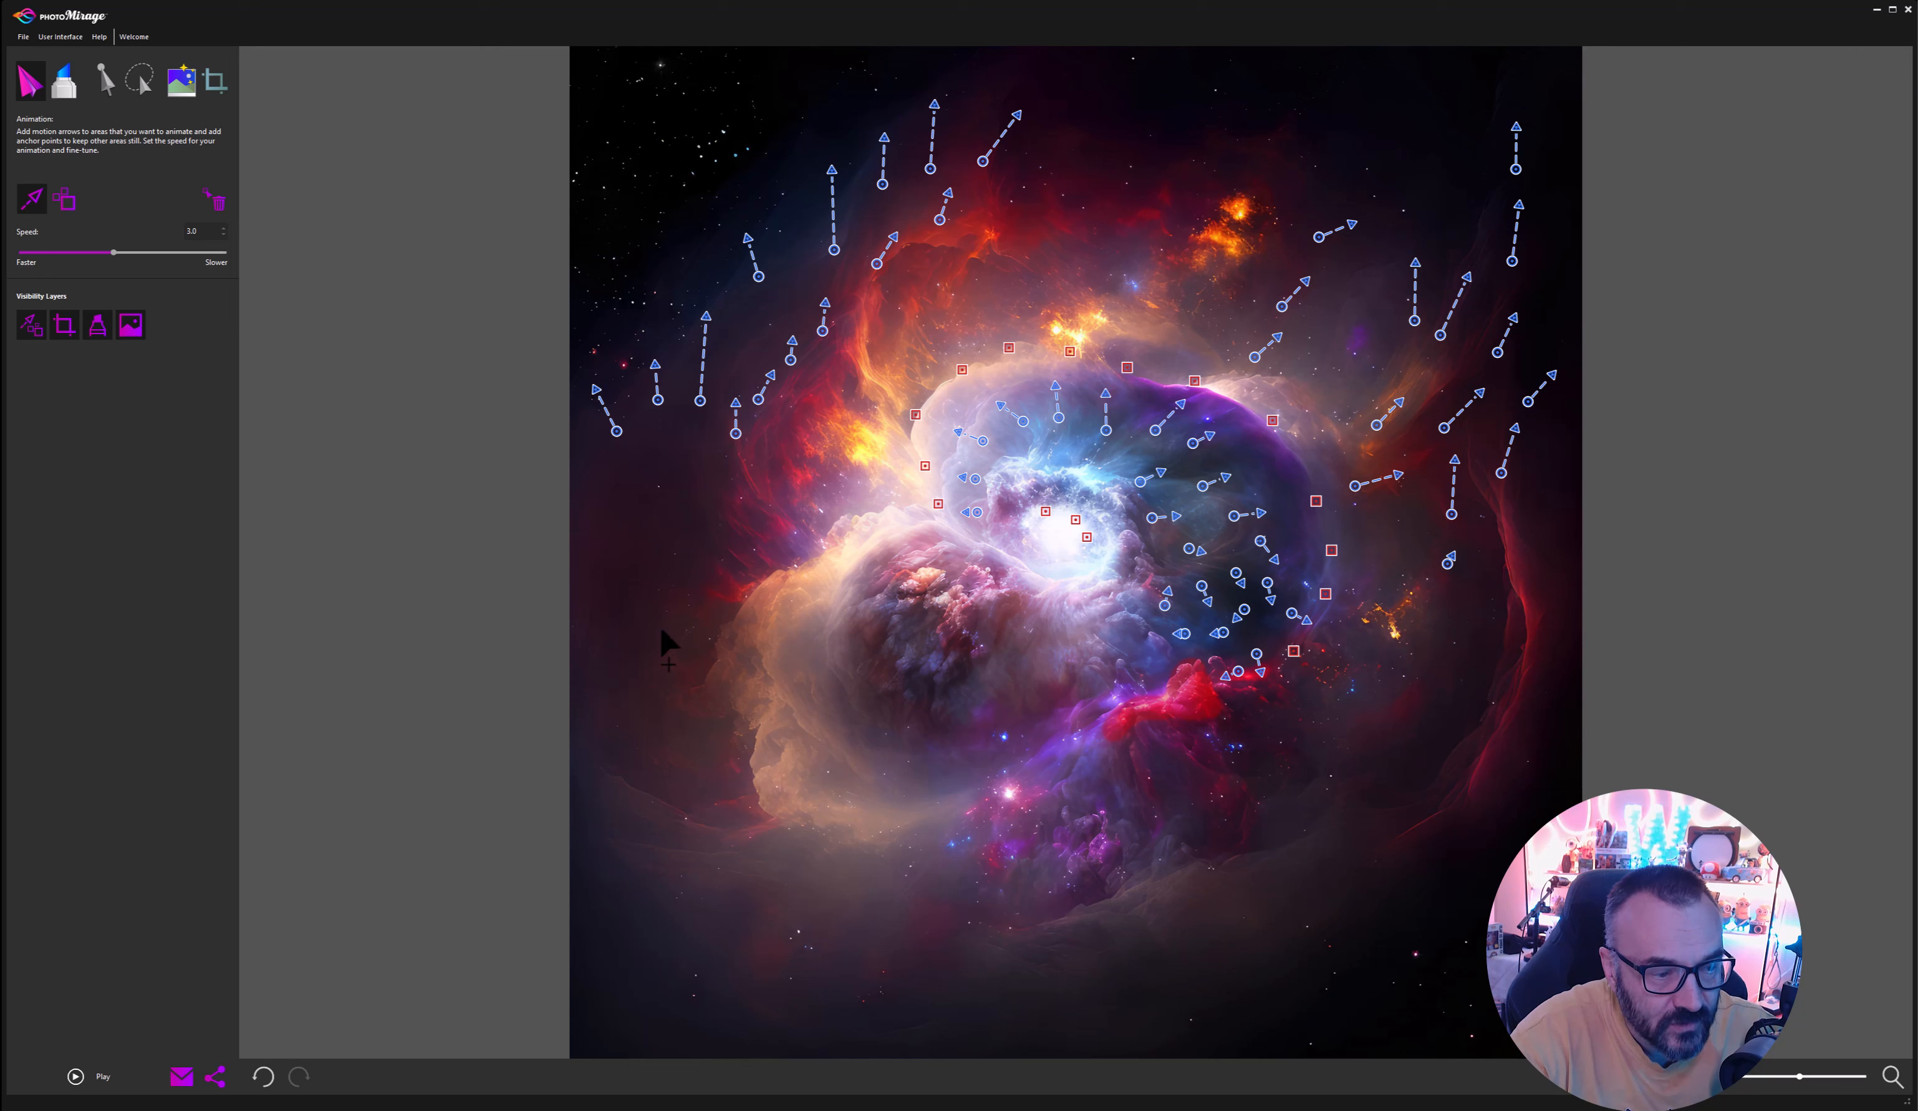
# Add short motion arrows around the dark red area just left of the clouds and preview the animation.
pyautogui.moveTo(707, 541); pyautogui.dragTo(682, 514)
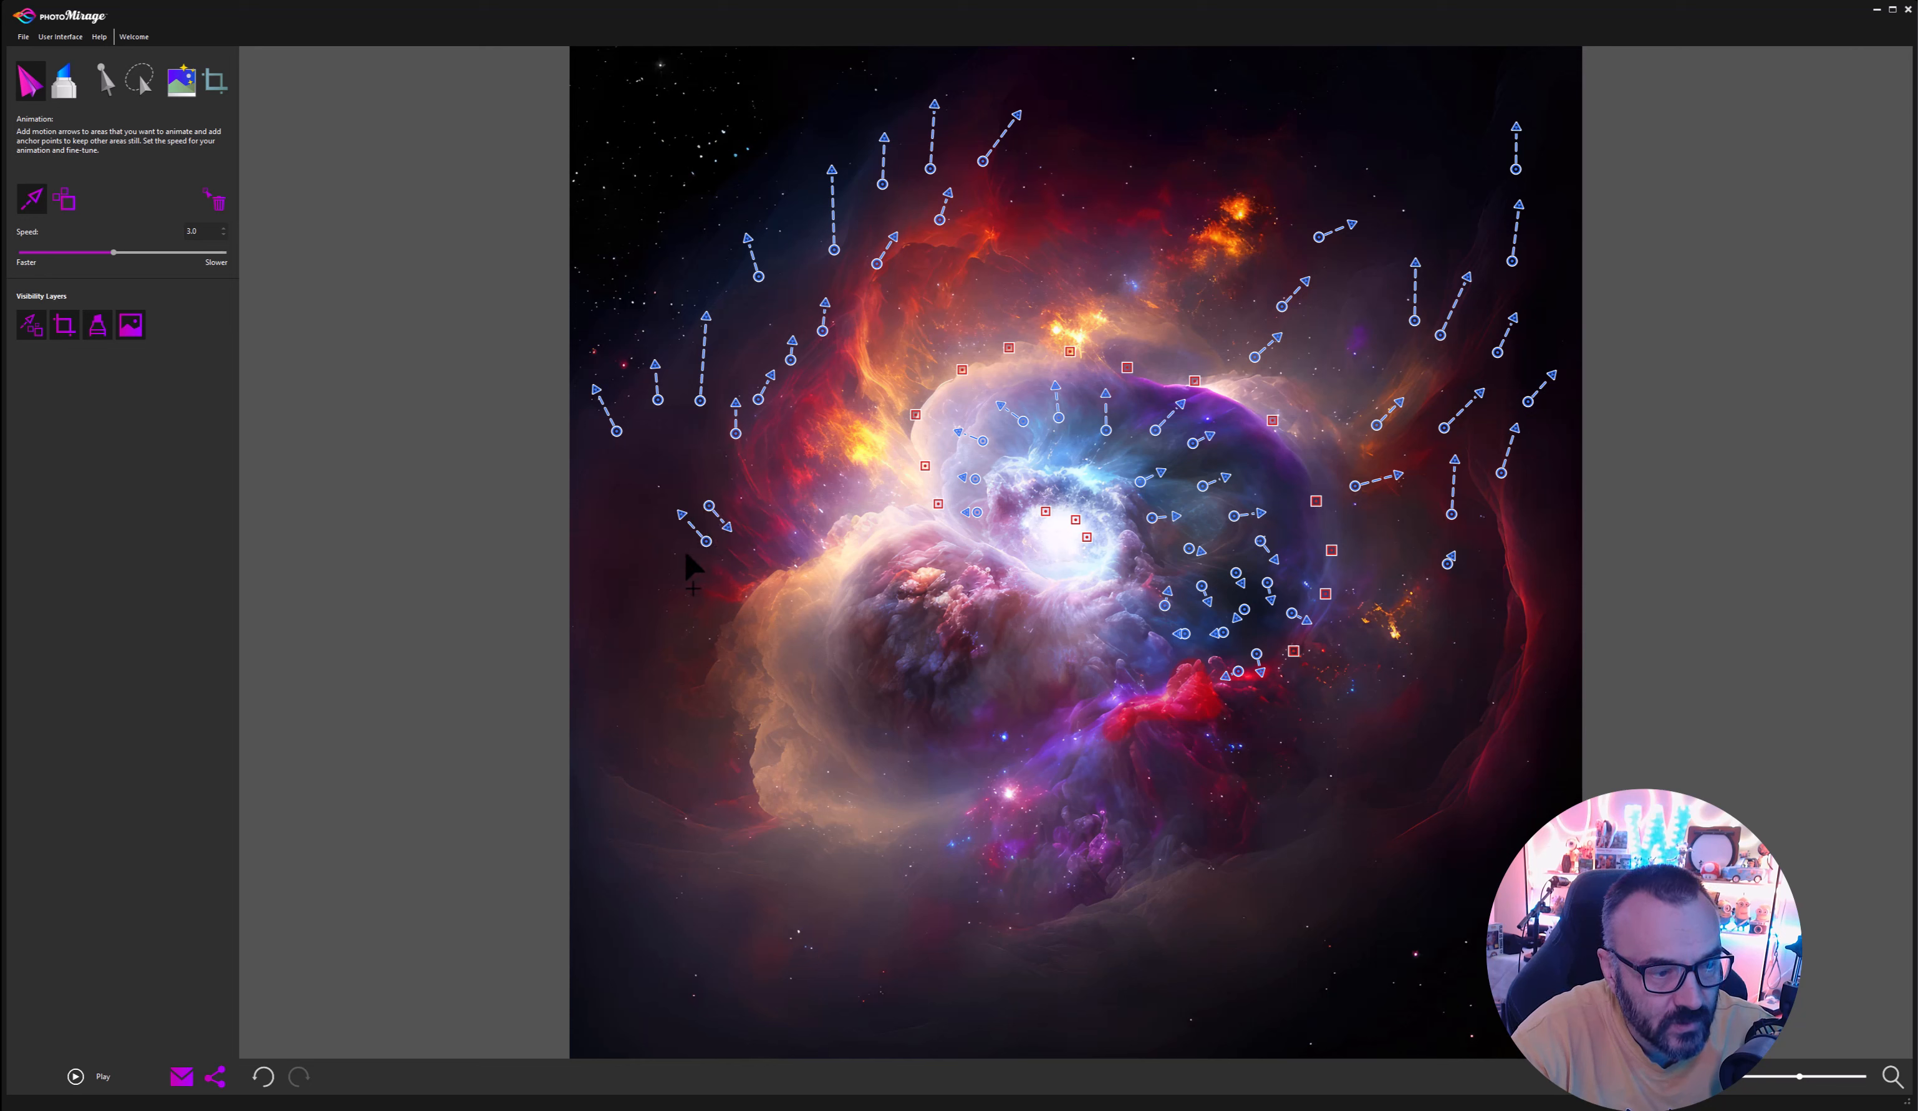
pyautogui.moveTo(686, 555); pyautogui.dragTo(701, 560)
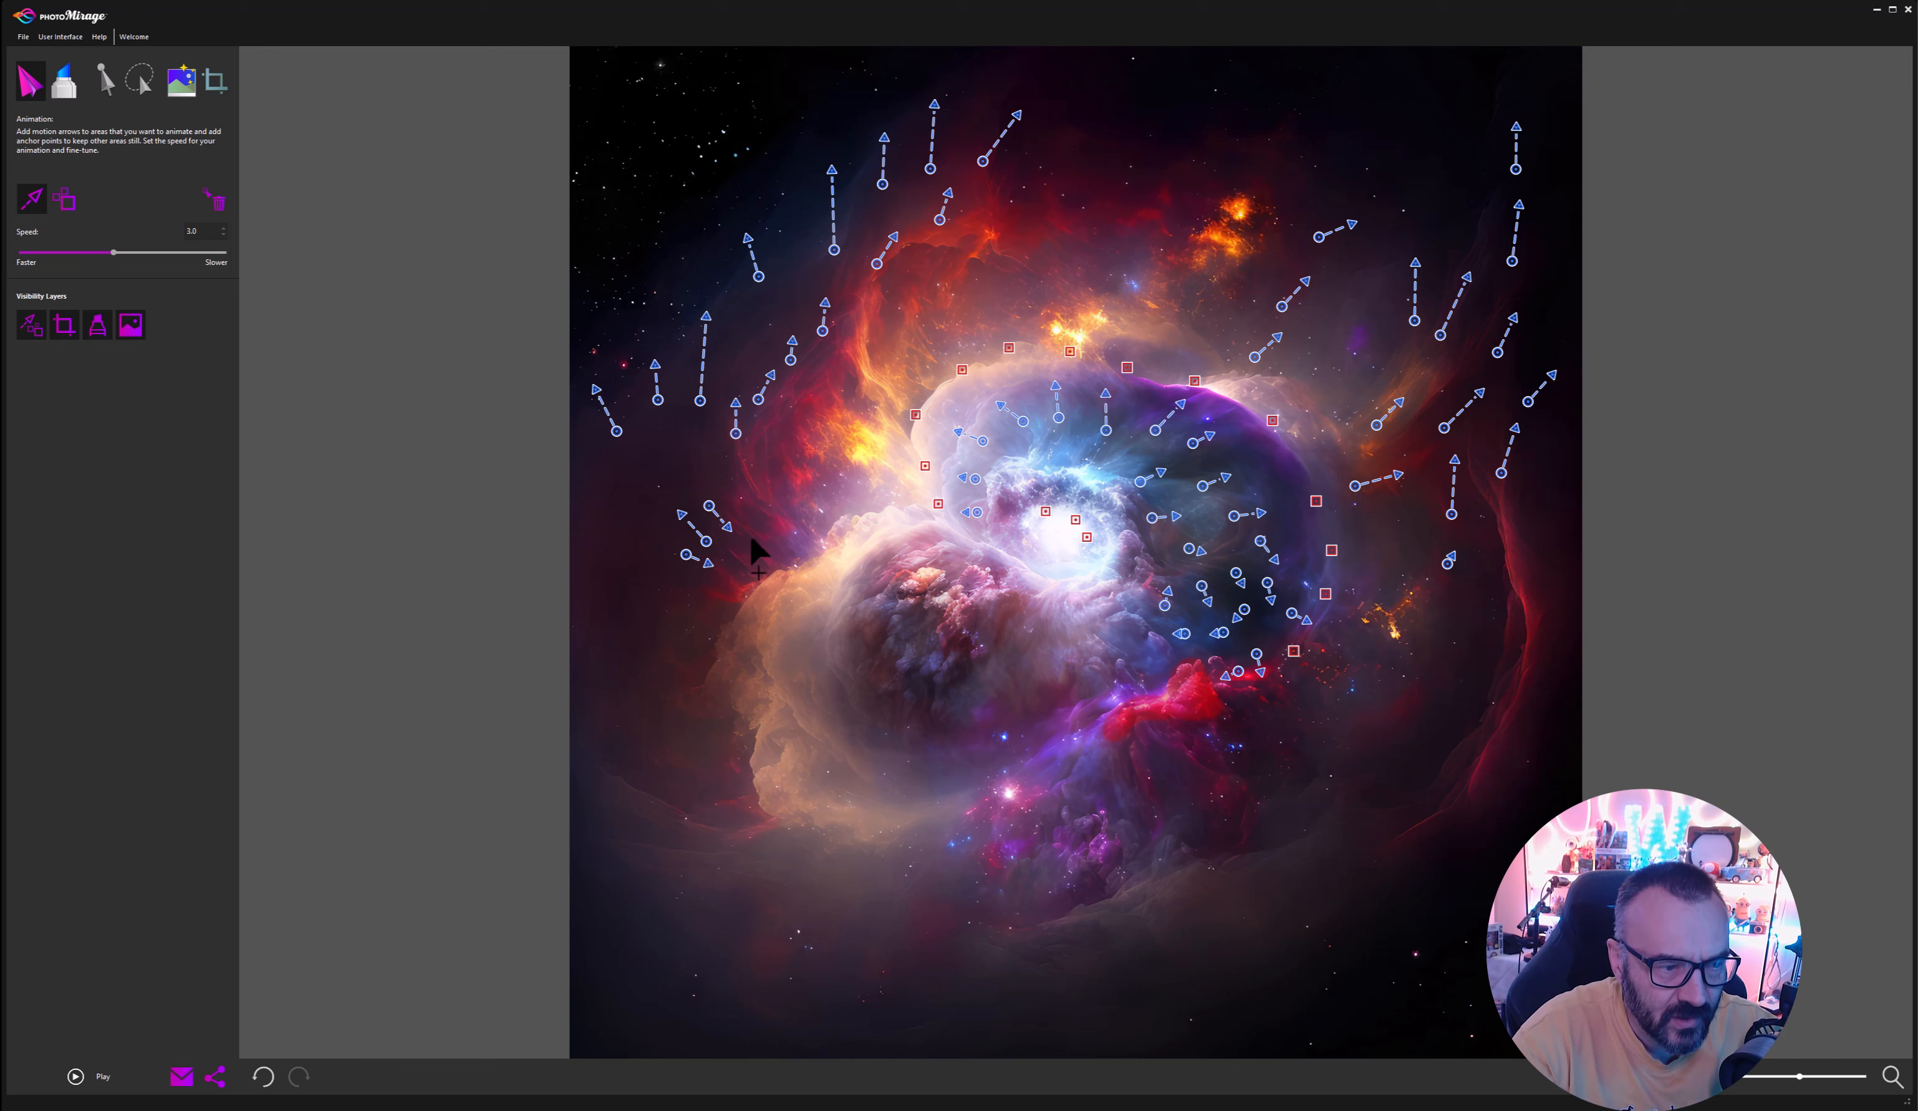
pyautogui.moveTo(748, 538); pyautogui.dragTo(755, 535)
pyautogui.moveTo(758, 517); pyautogui.dragTo(747, 478)
pyautogui.moveTo(726, 579)
pyautogui.mouseDown()
pyautogui.moveTo(707, 610)
pyautogui.moveTo(643, 612)
pyautogui.mouseUp()
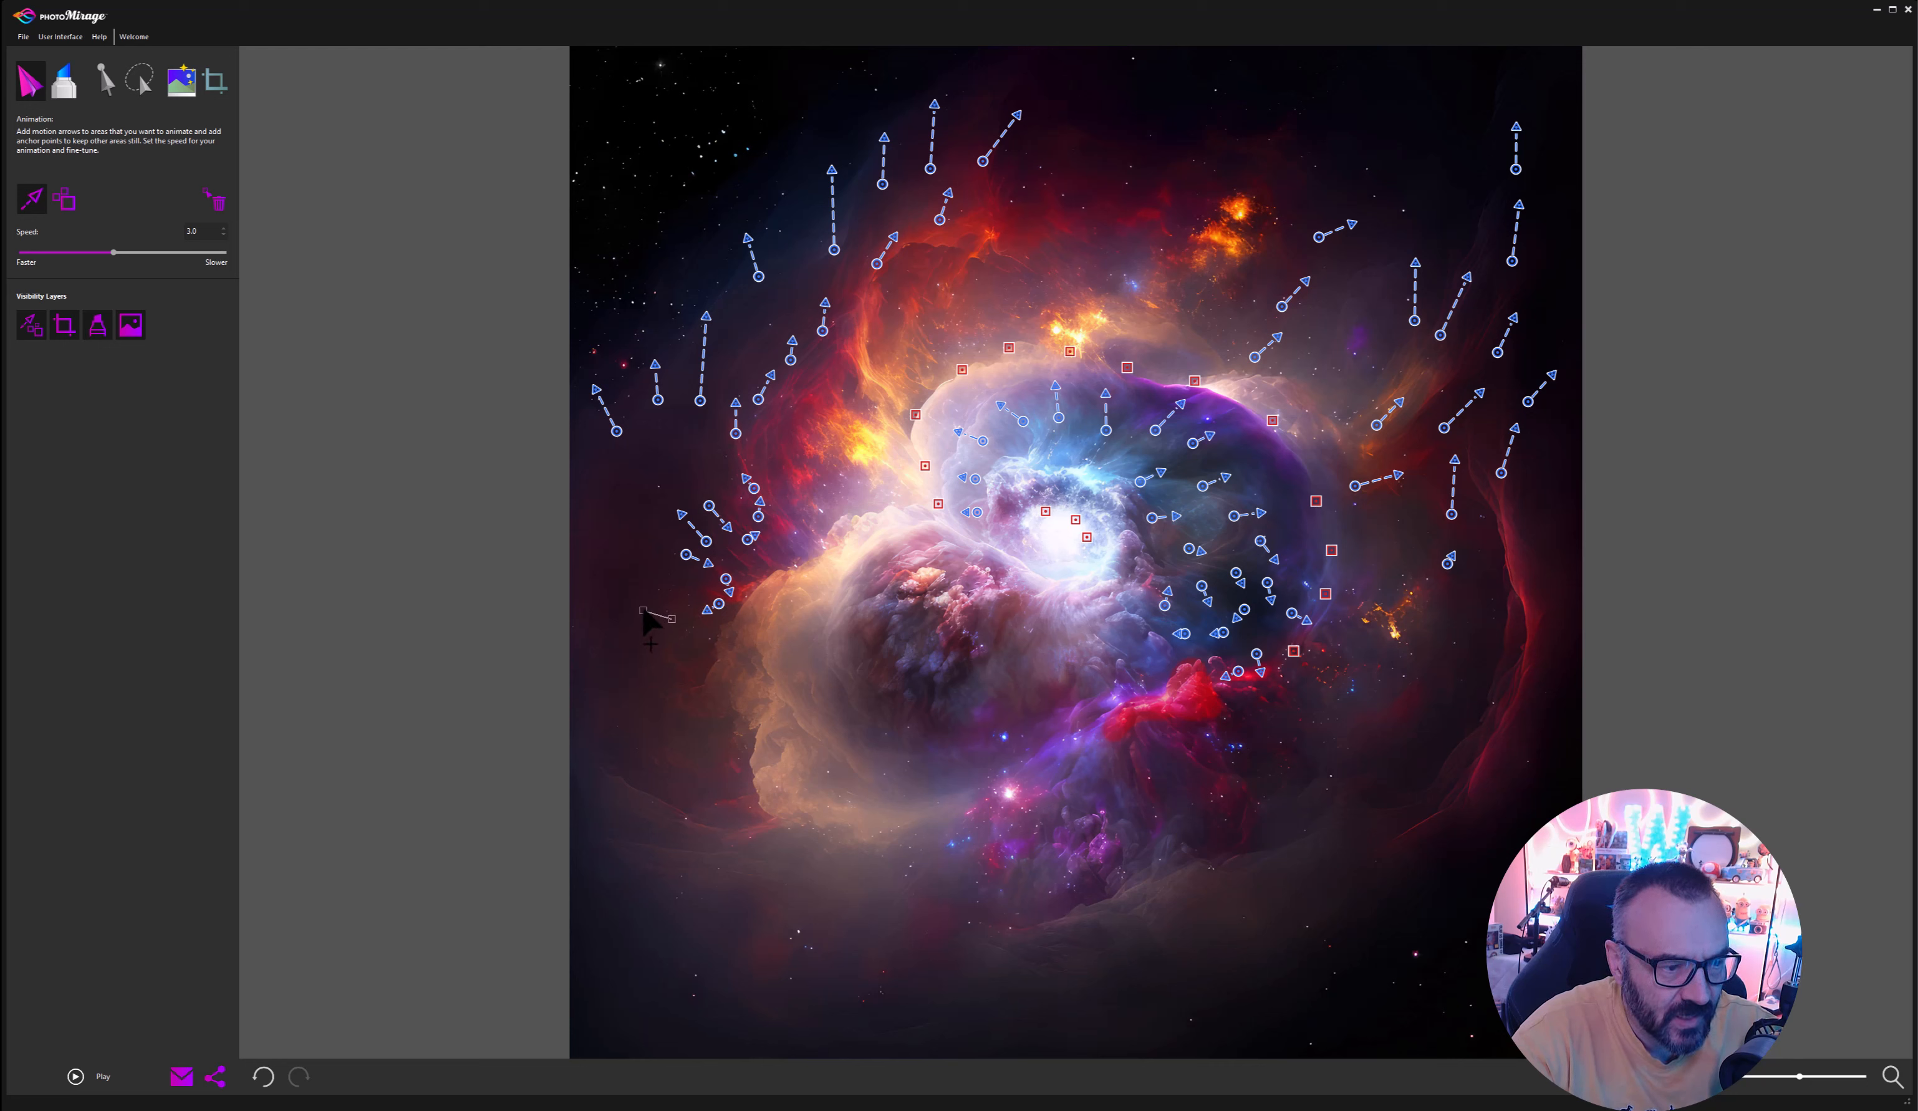
pyautogui.click(75, 1077)
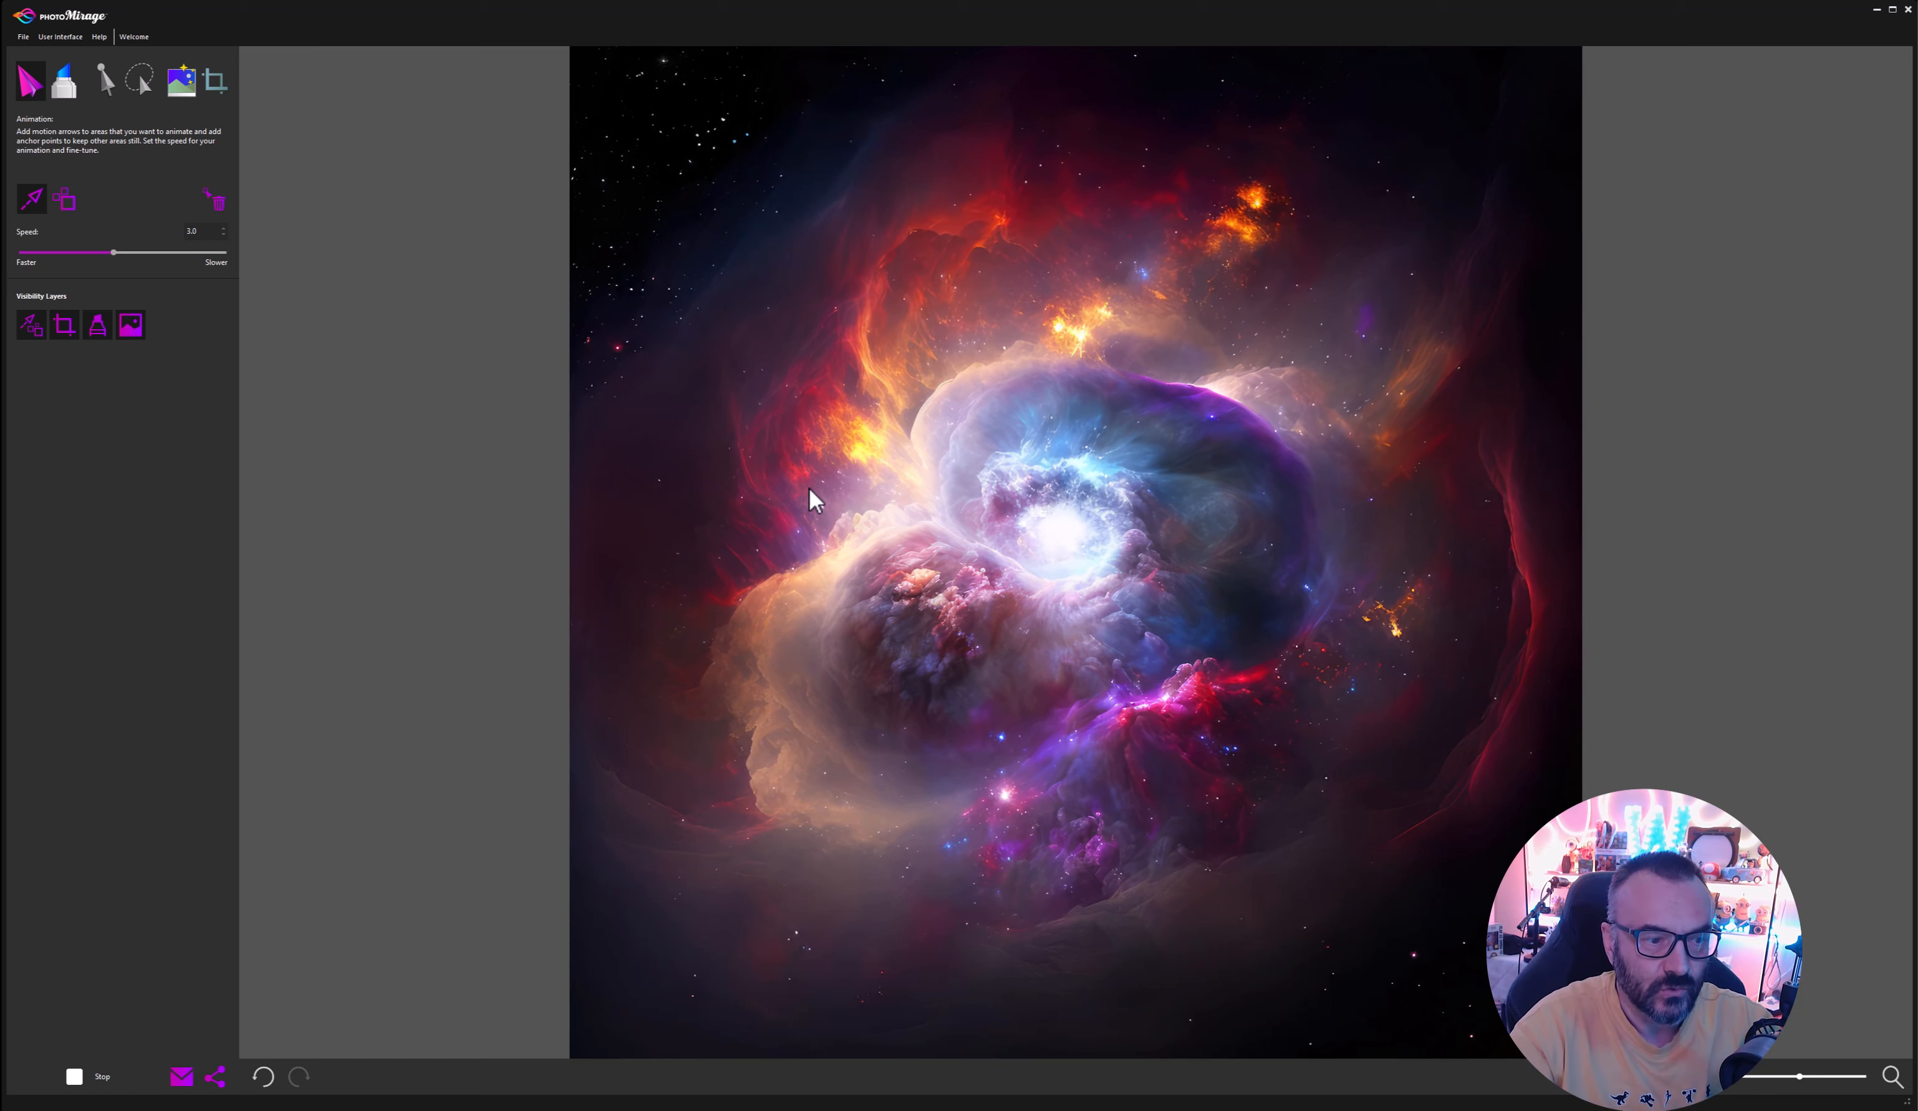
pyautogui.click(79, 1077)
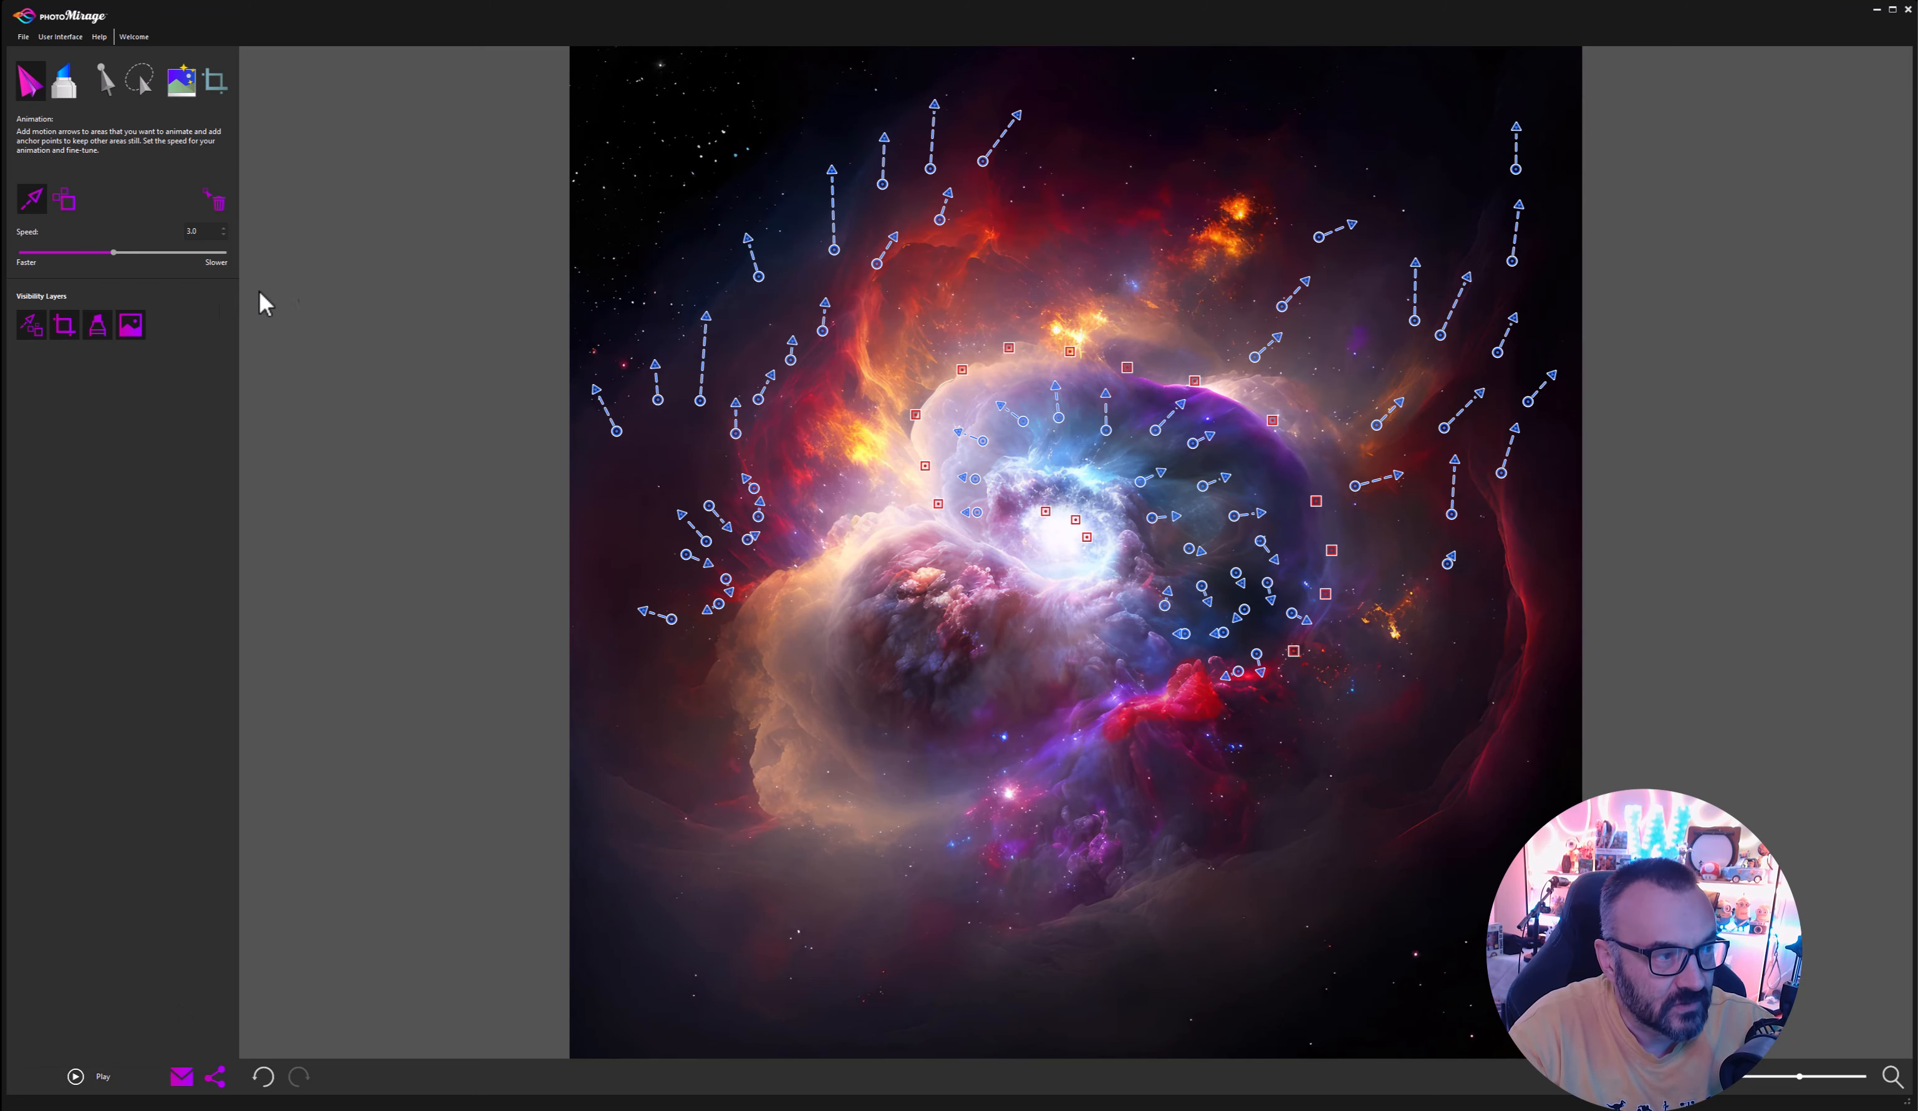
# Replace the two opposing motion arrows left of the red clouds with one pointing diagonally down toward the tan cloud and preview the animation.
pyautogui.click(214, 200)
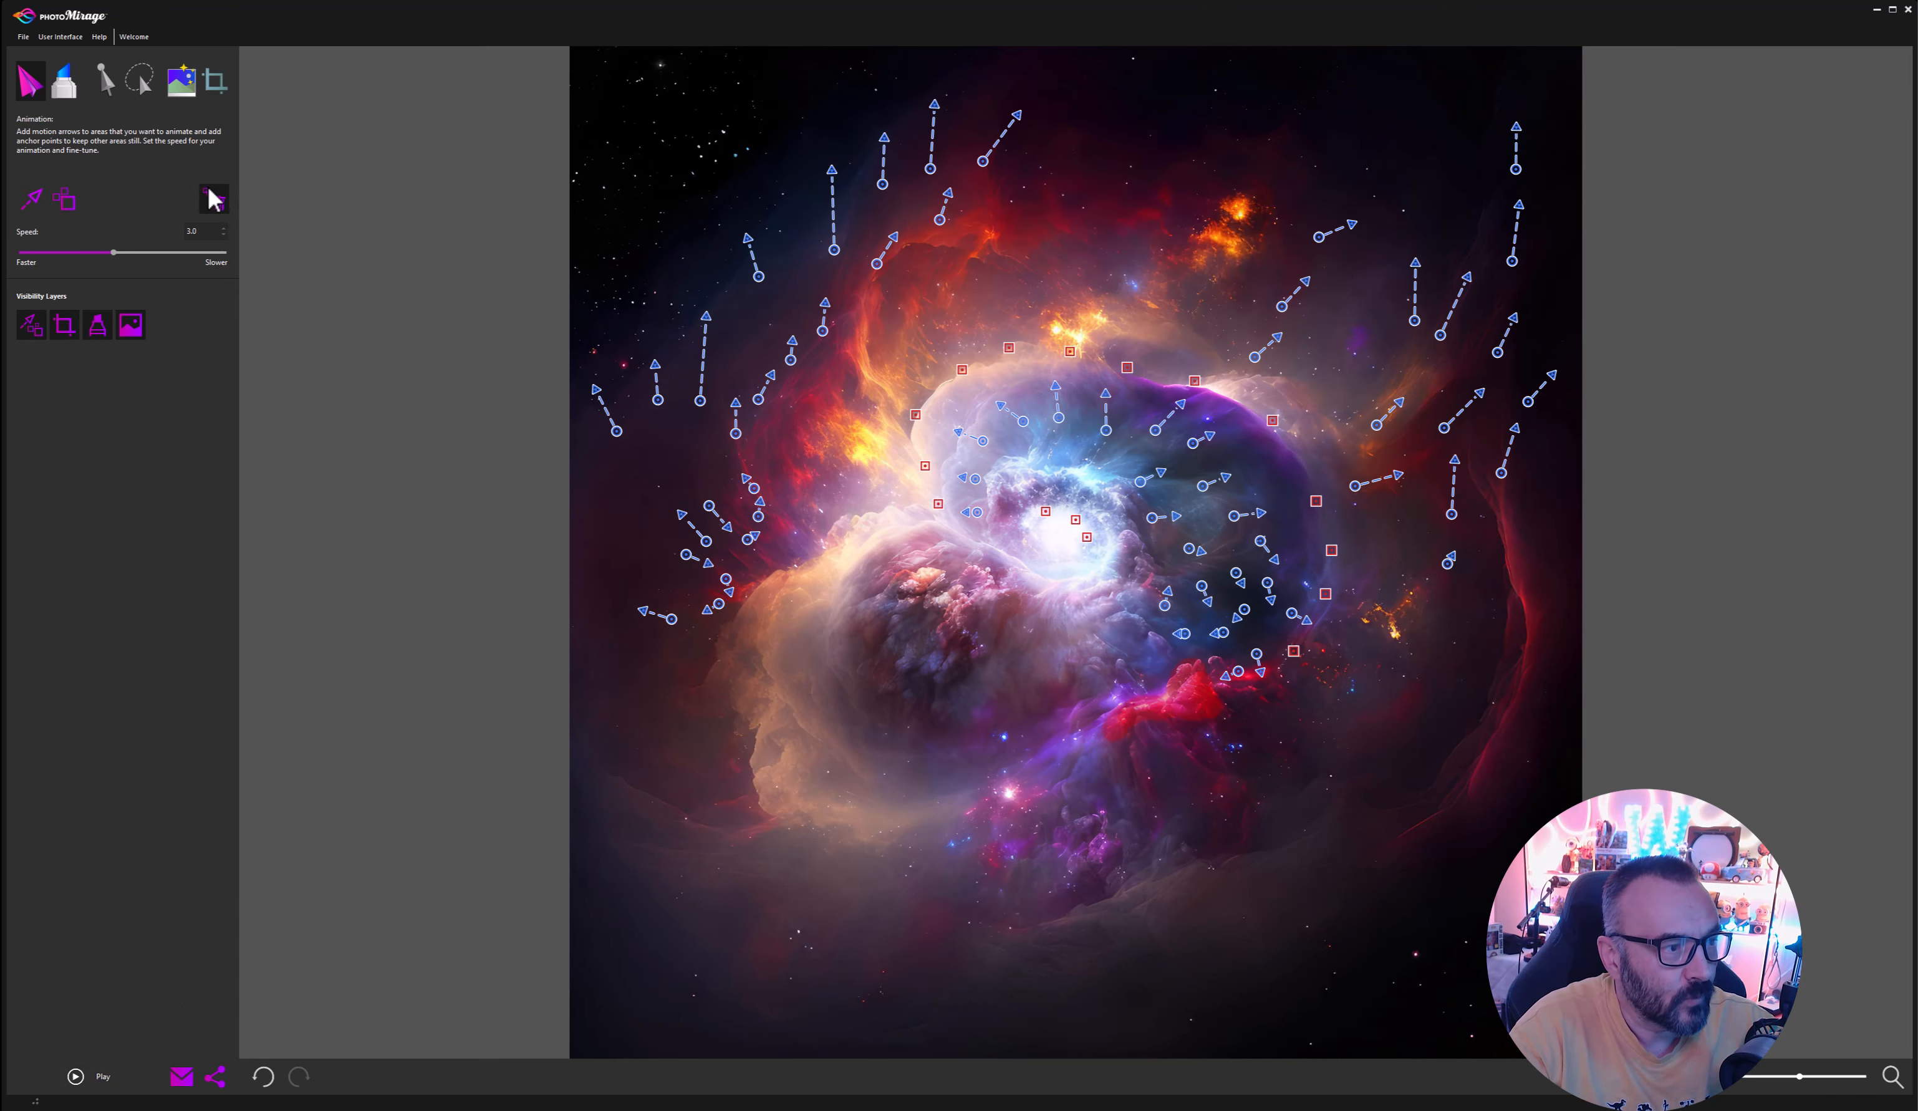
pyautogui.click(717, 510)
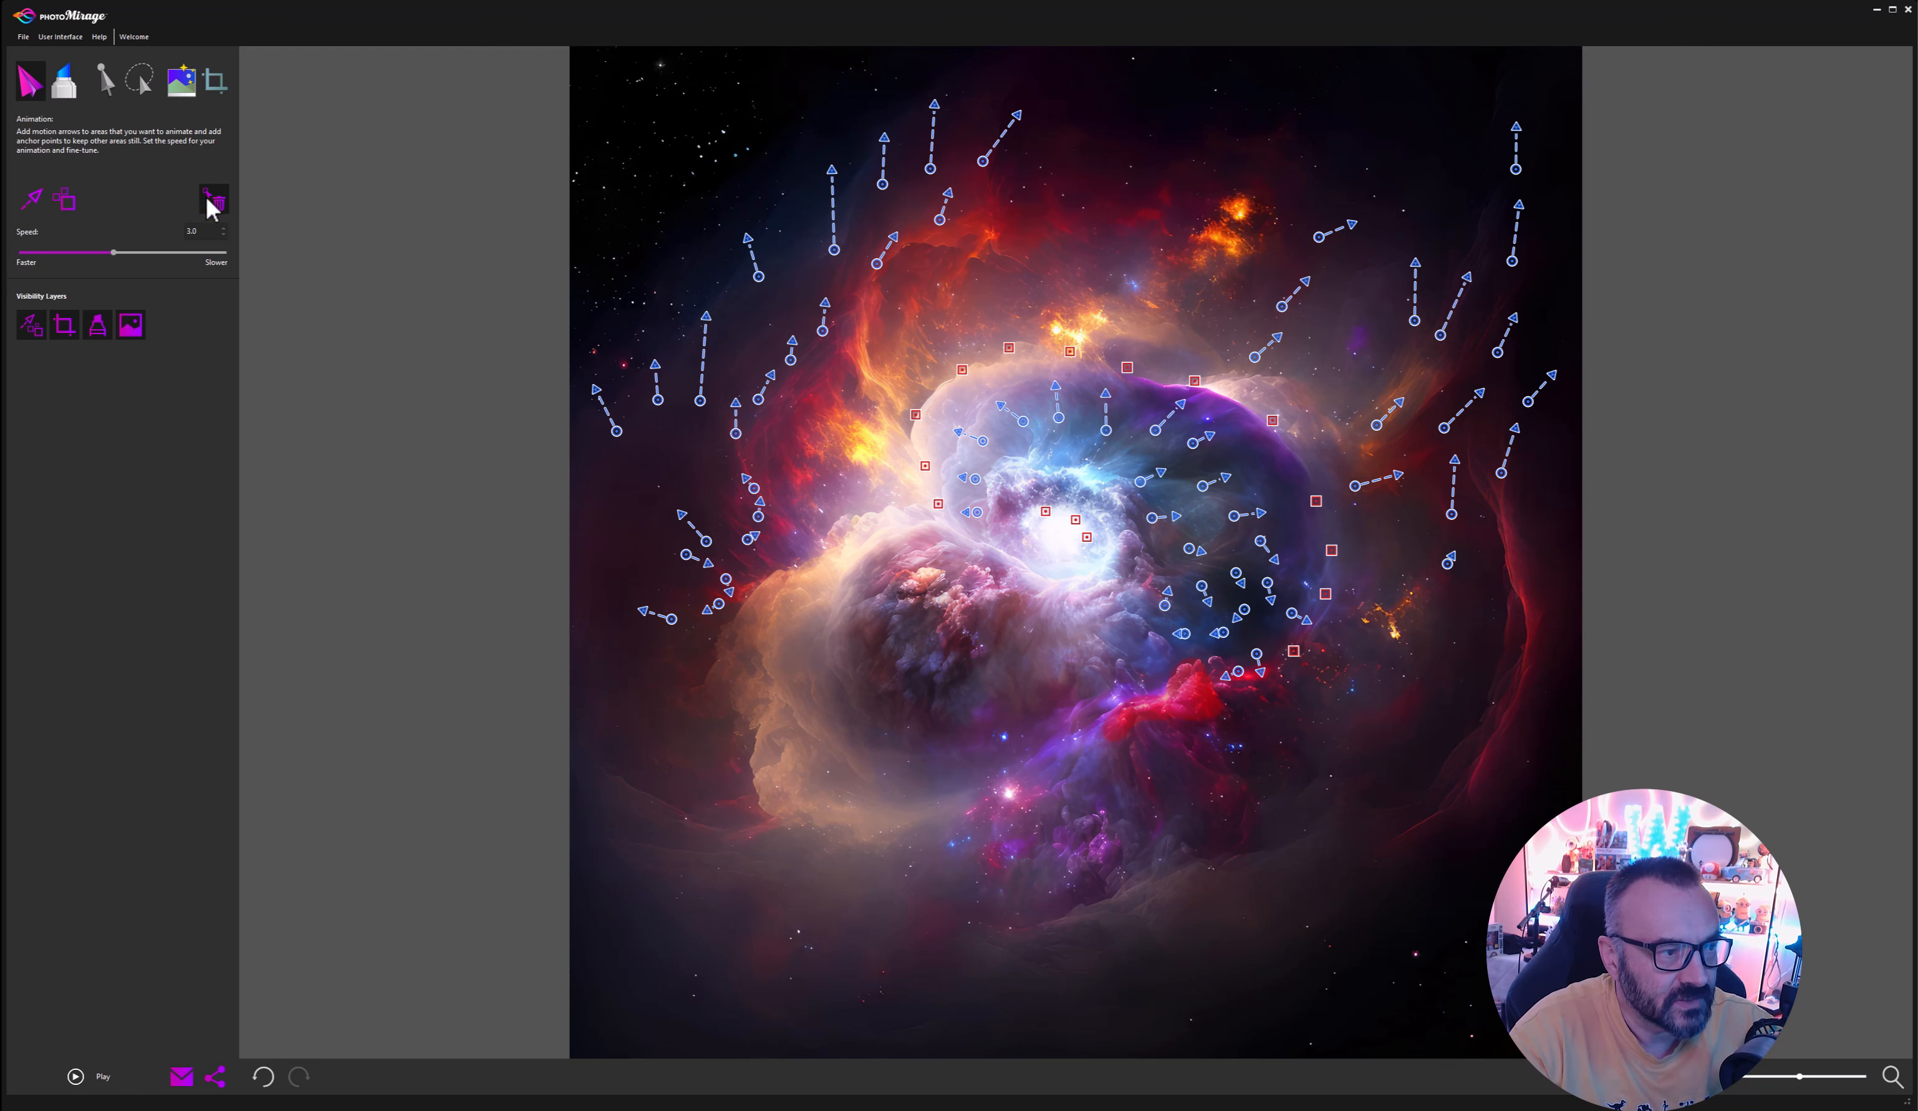
pyautogui.click(706, 542)
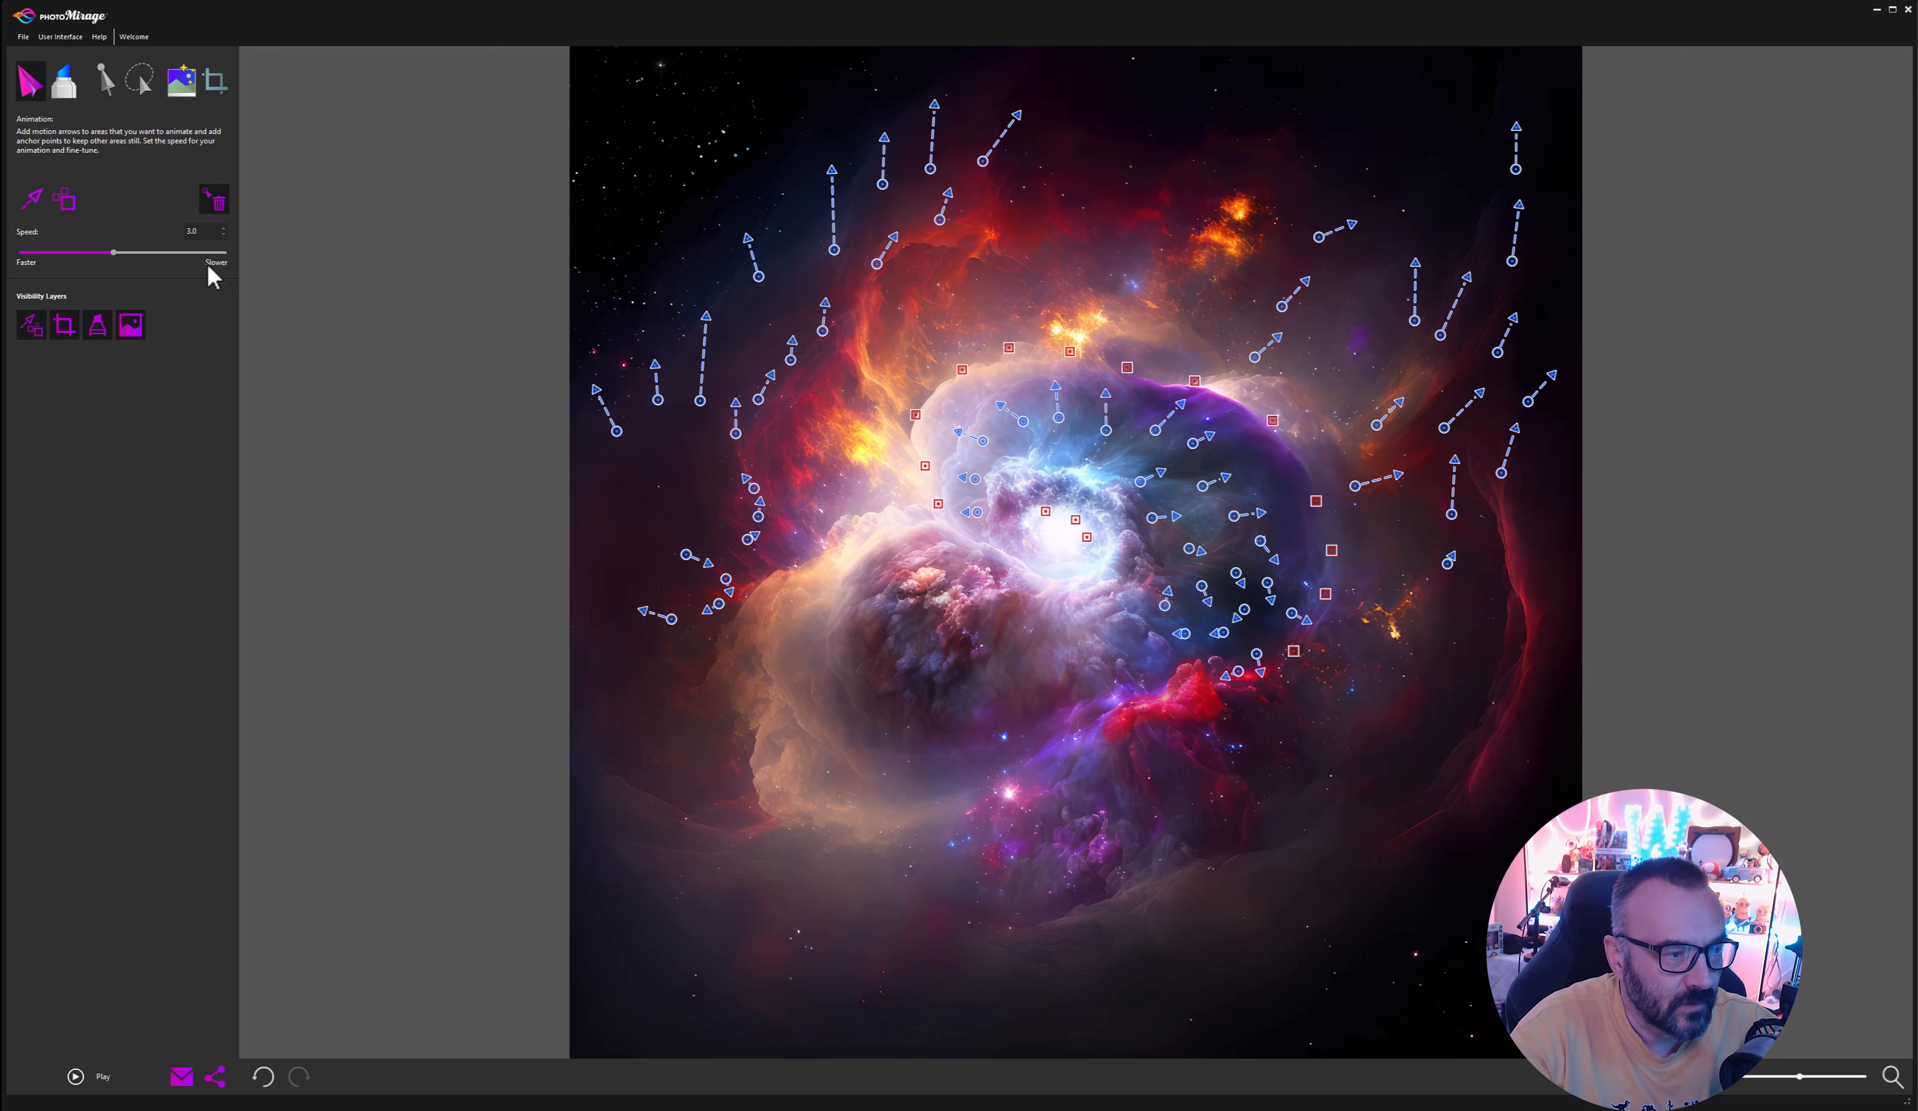
pyautogui.click(33, 202)
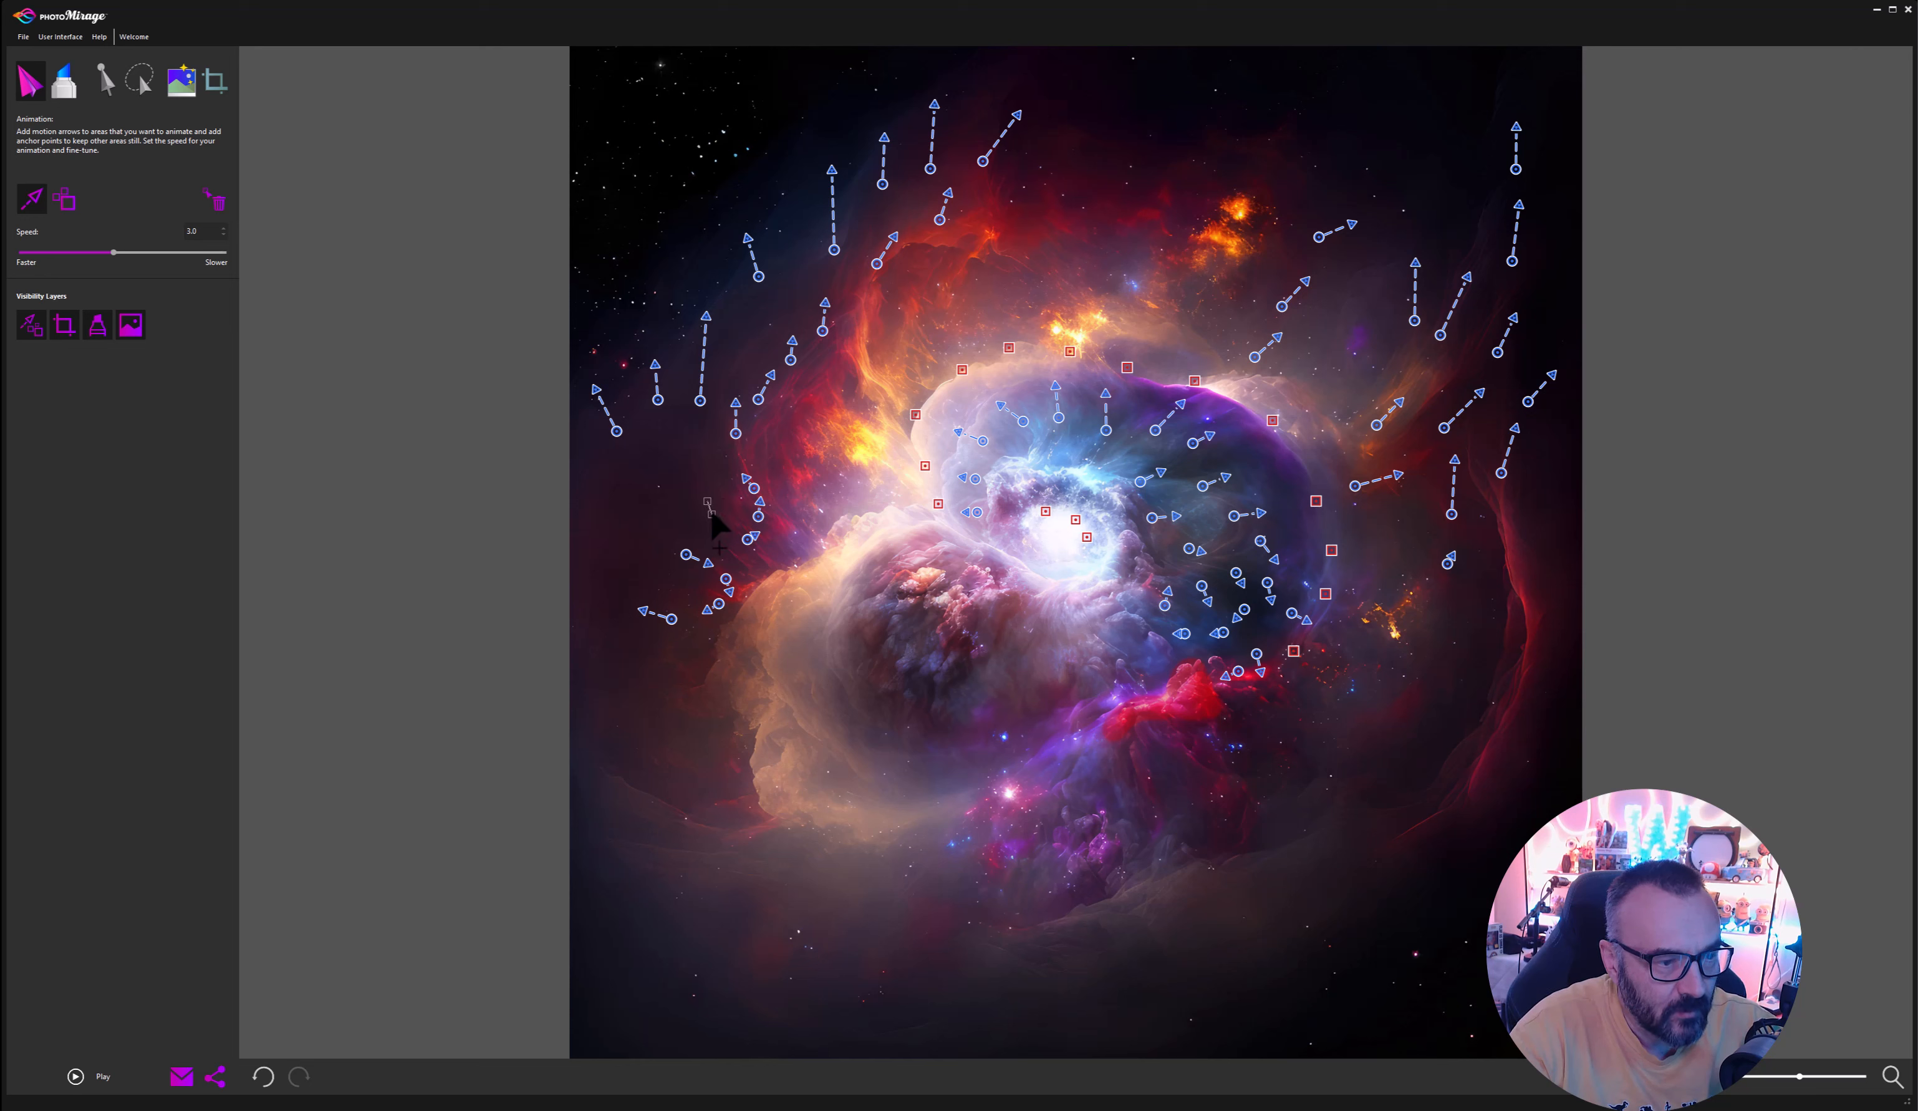
pyautogui.moveTo(710, 514); pyautogui.dragTo(730, 534)
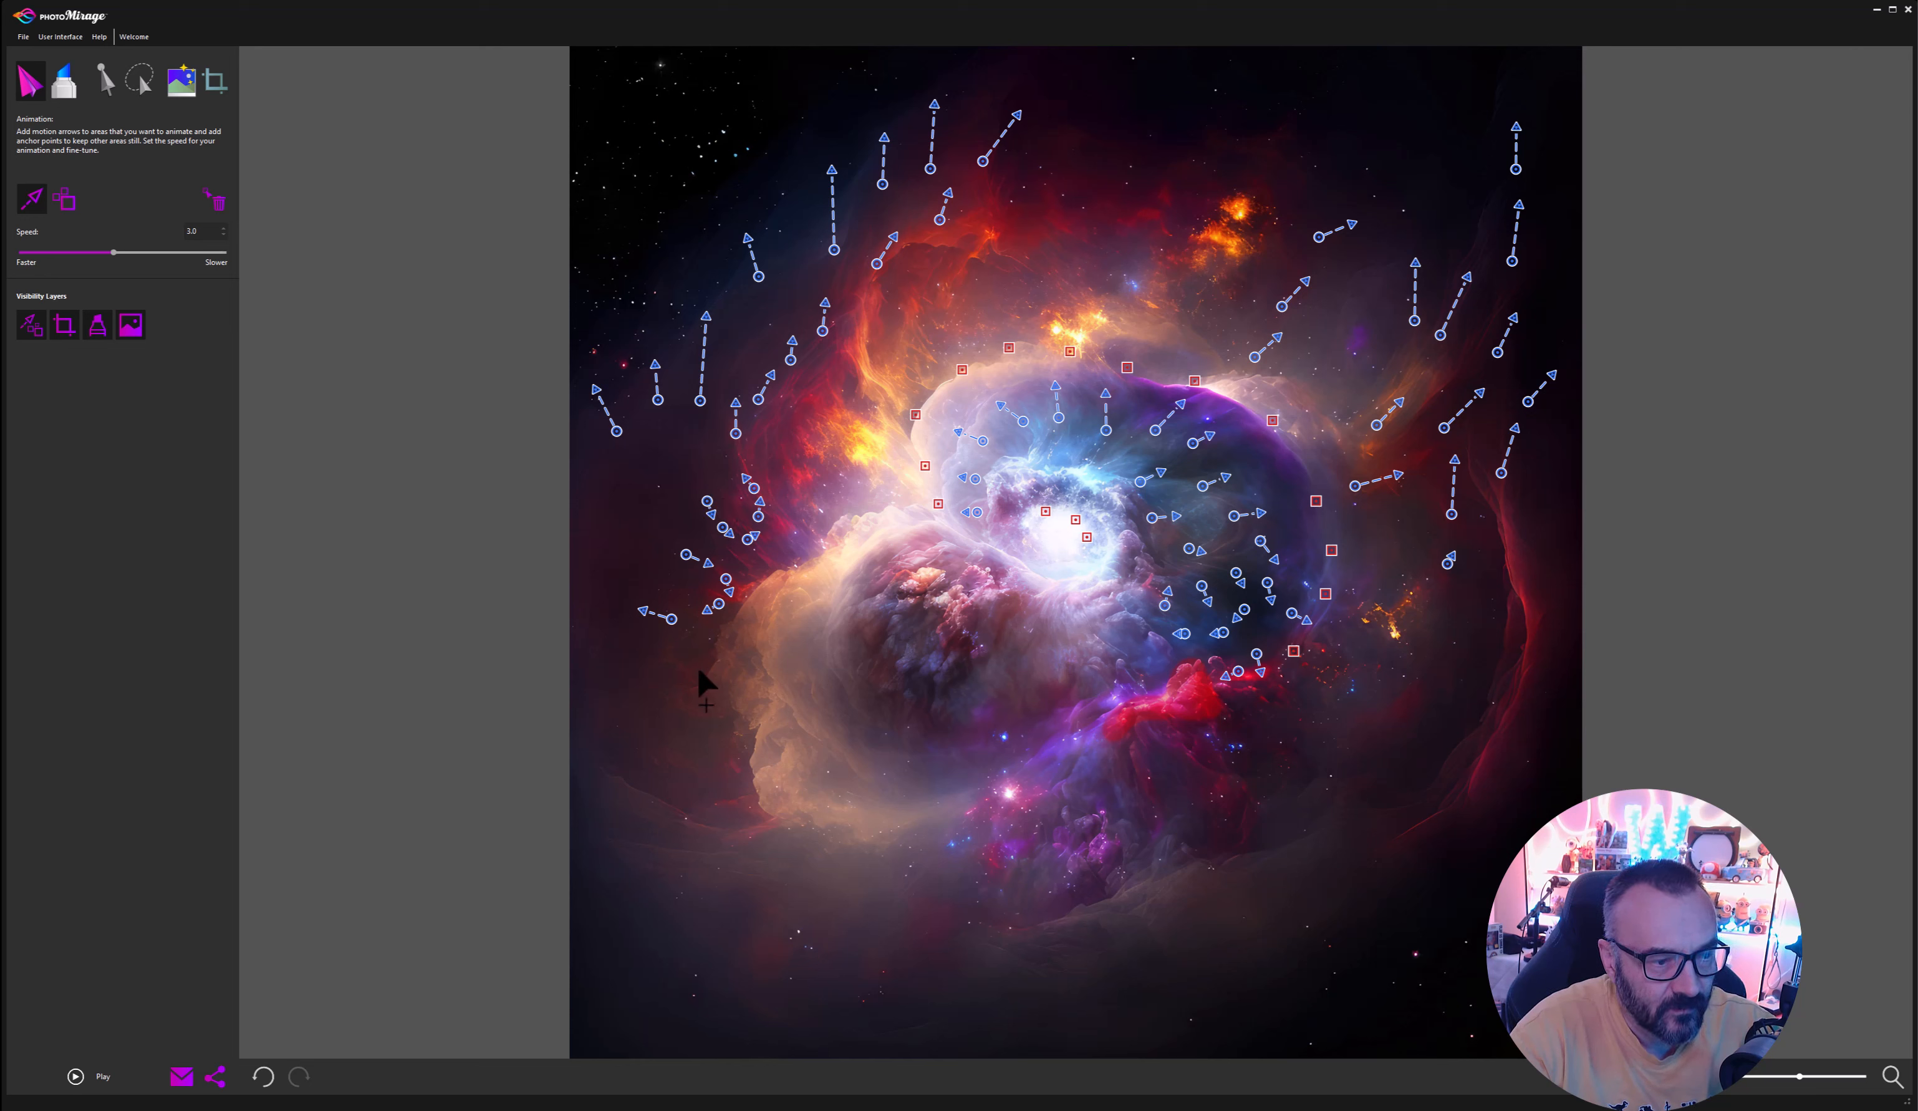
pyautogui.click(97, 1081)
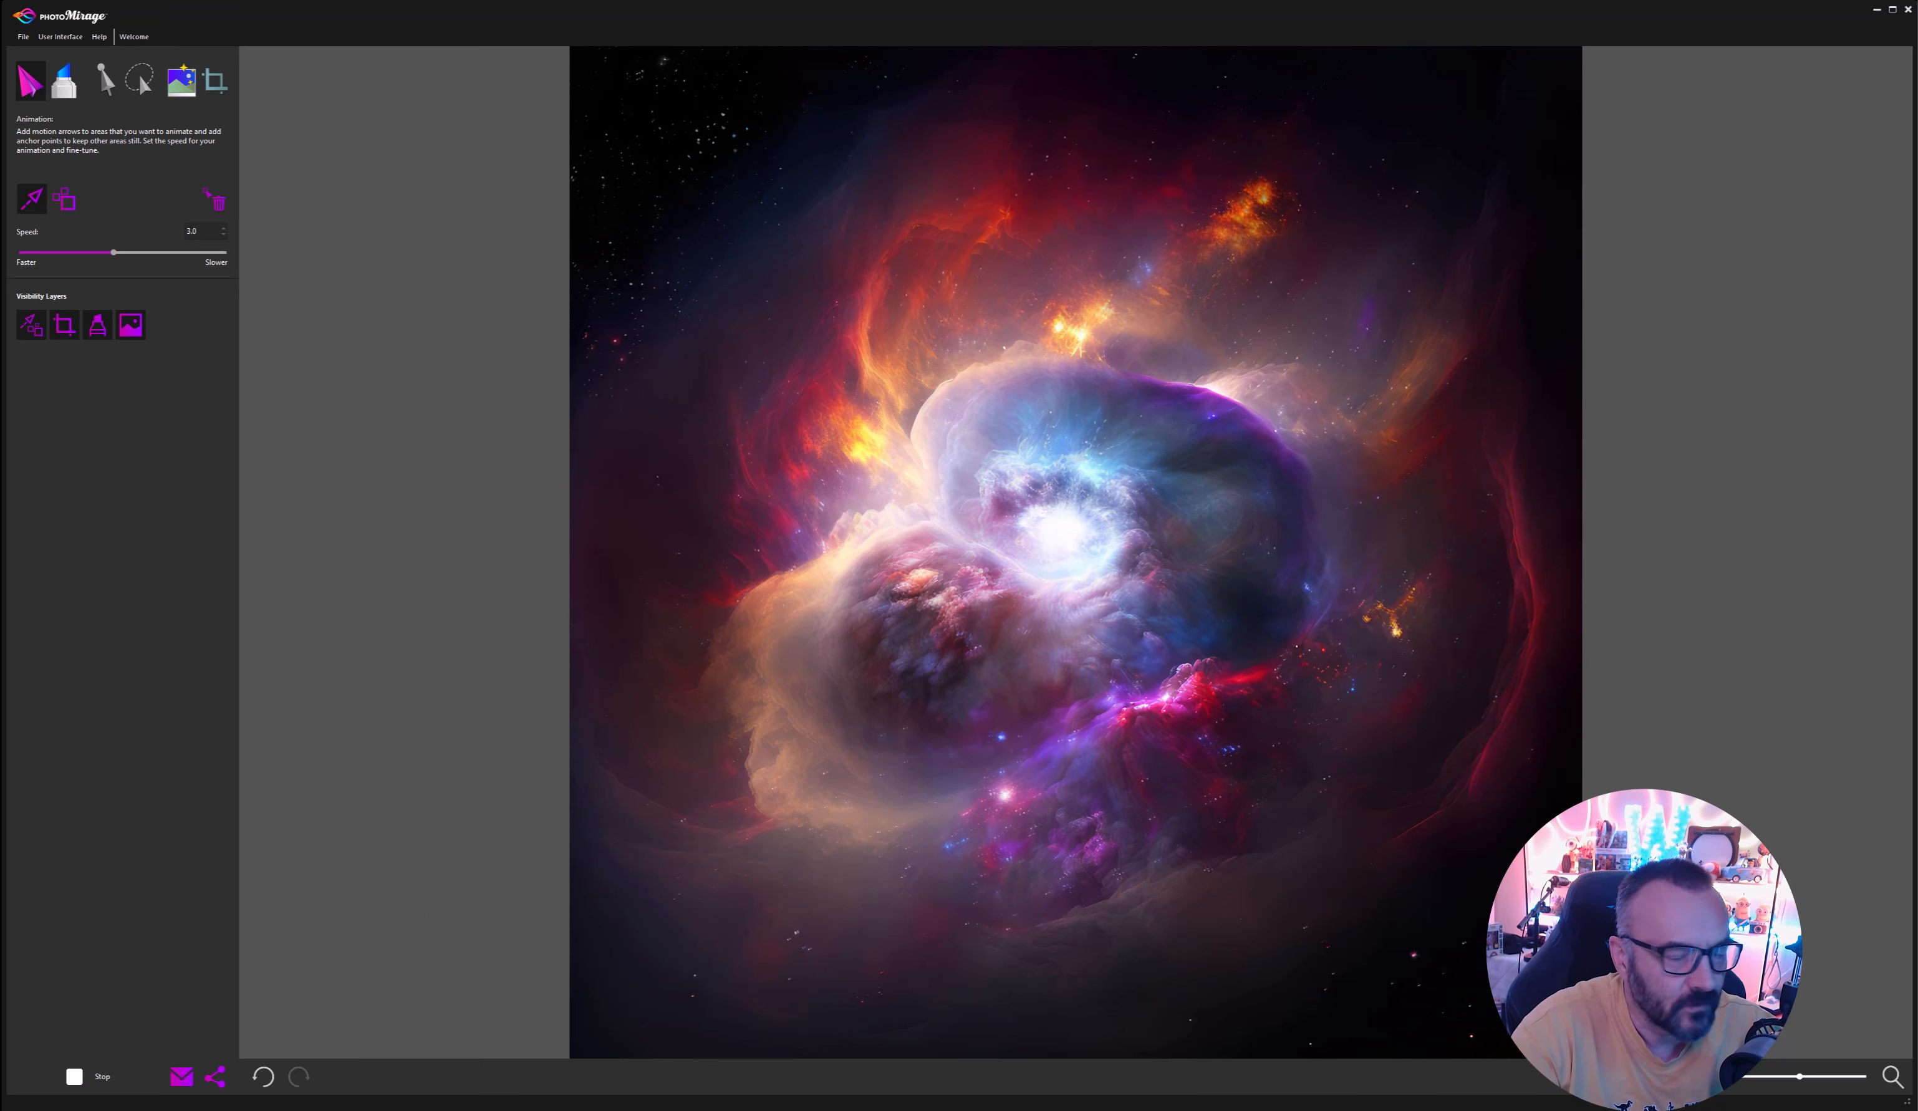
pyautogui.click(75, 1079)
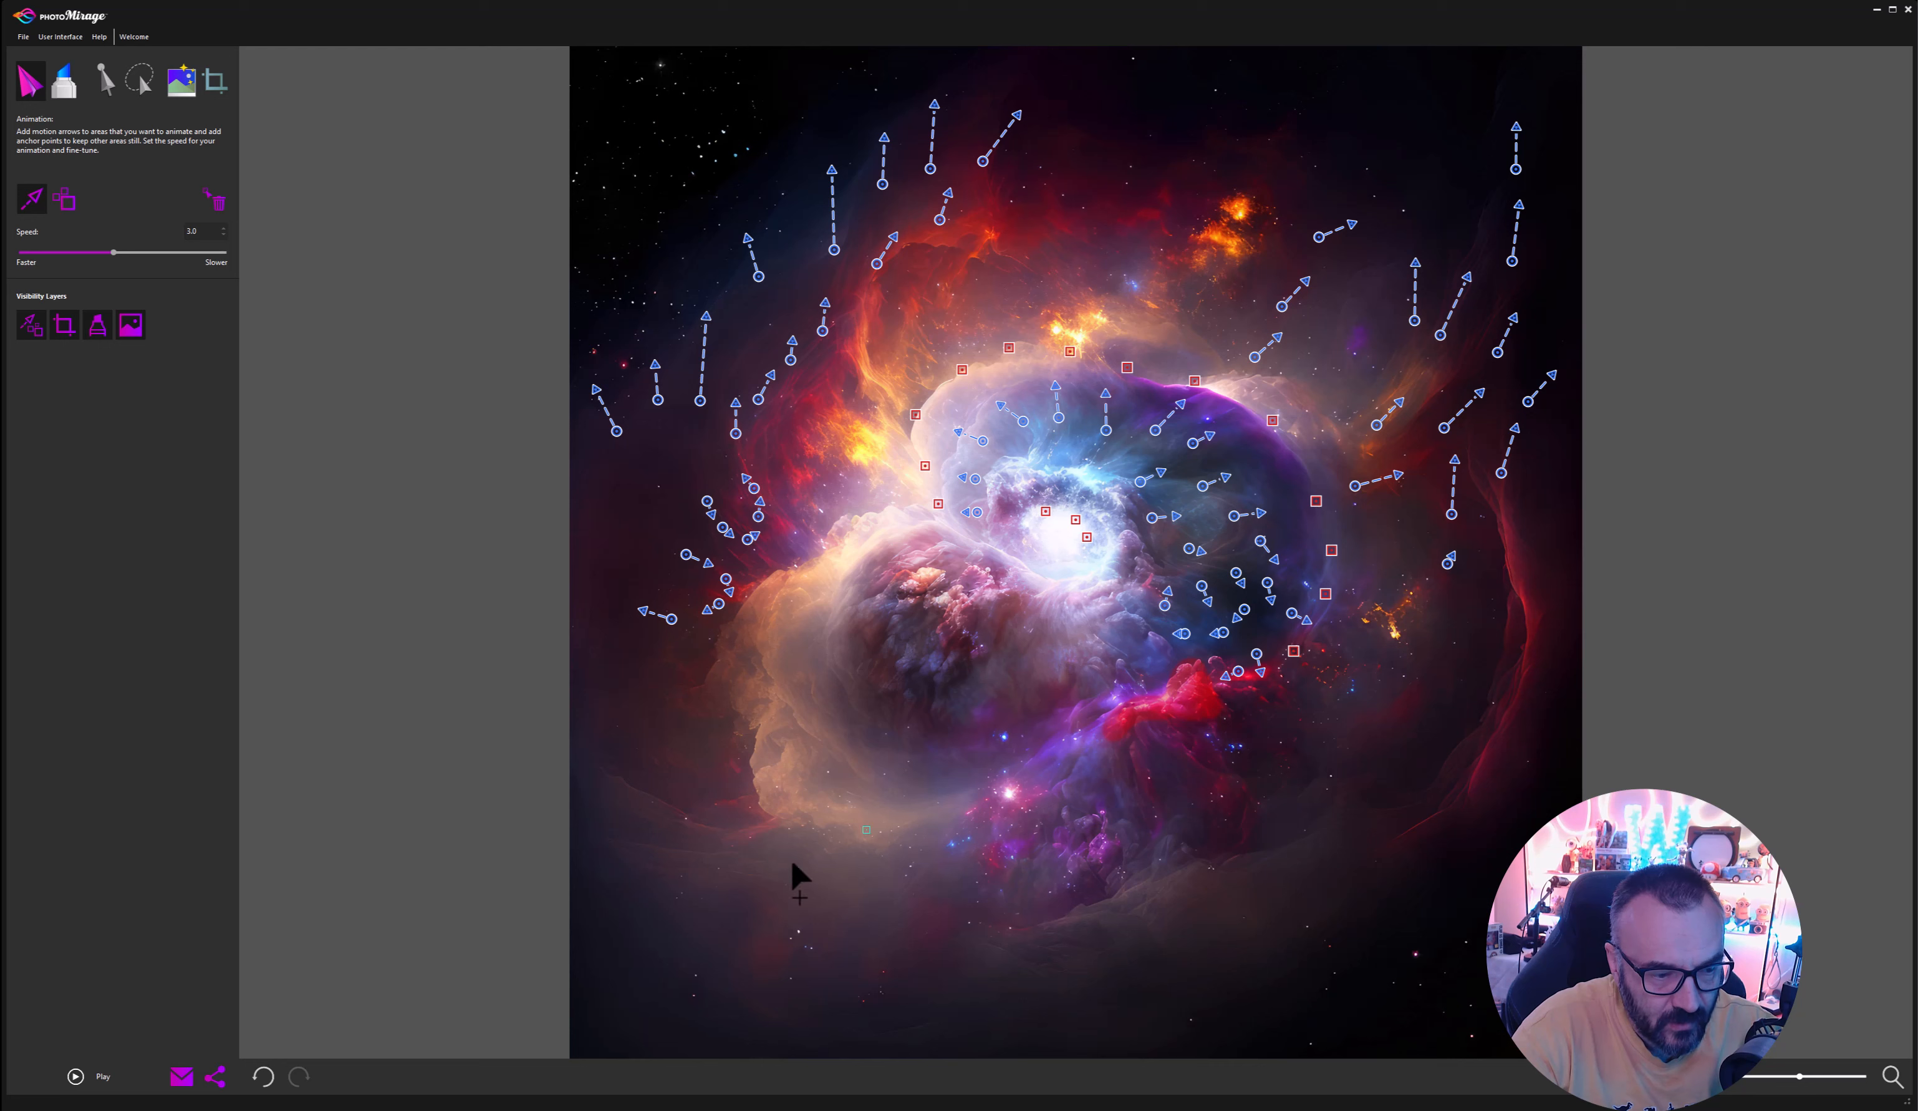
# Draw four long motion arrows fanning outward from below the tan cloud toward the image's lower left and preview the animation.
pyautogui.moveTo(791, 863)
pyautogui.mouseDown()
pyautogui.moveTo(732, 888)
pyautogui.moveTo(690, 861)
pyautogui.moveTo(600, 865)
pyautogui.mouseUp()
pyautogui.moveTo(819, 898); pyautogui.dragTo(710, 953)
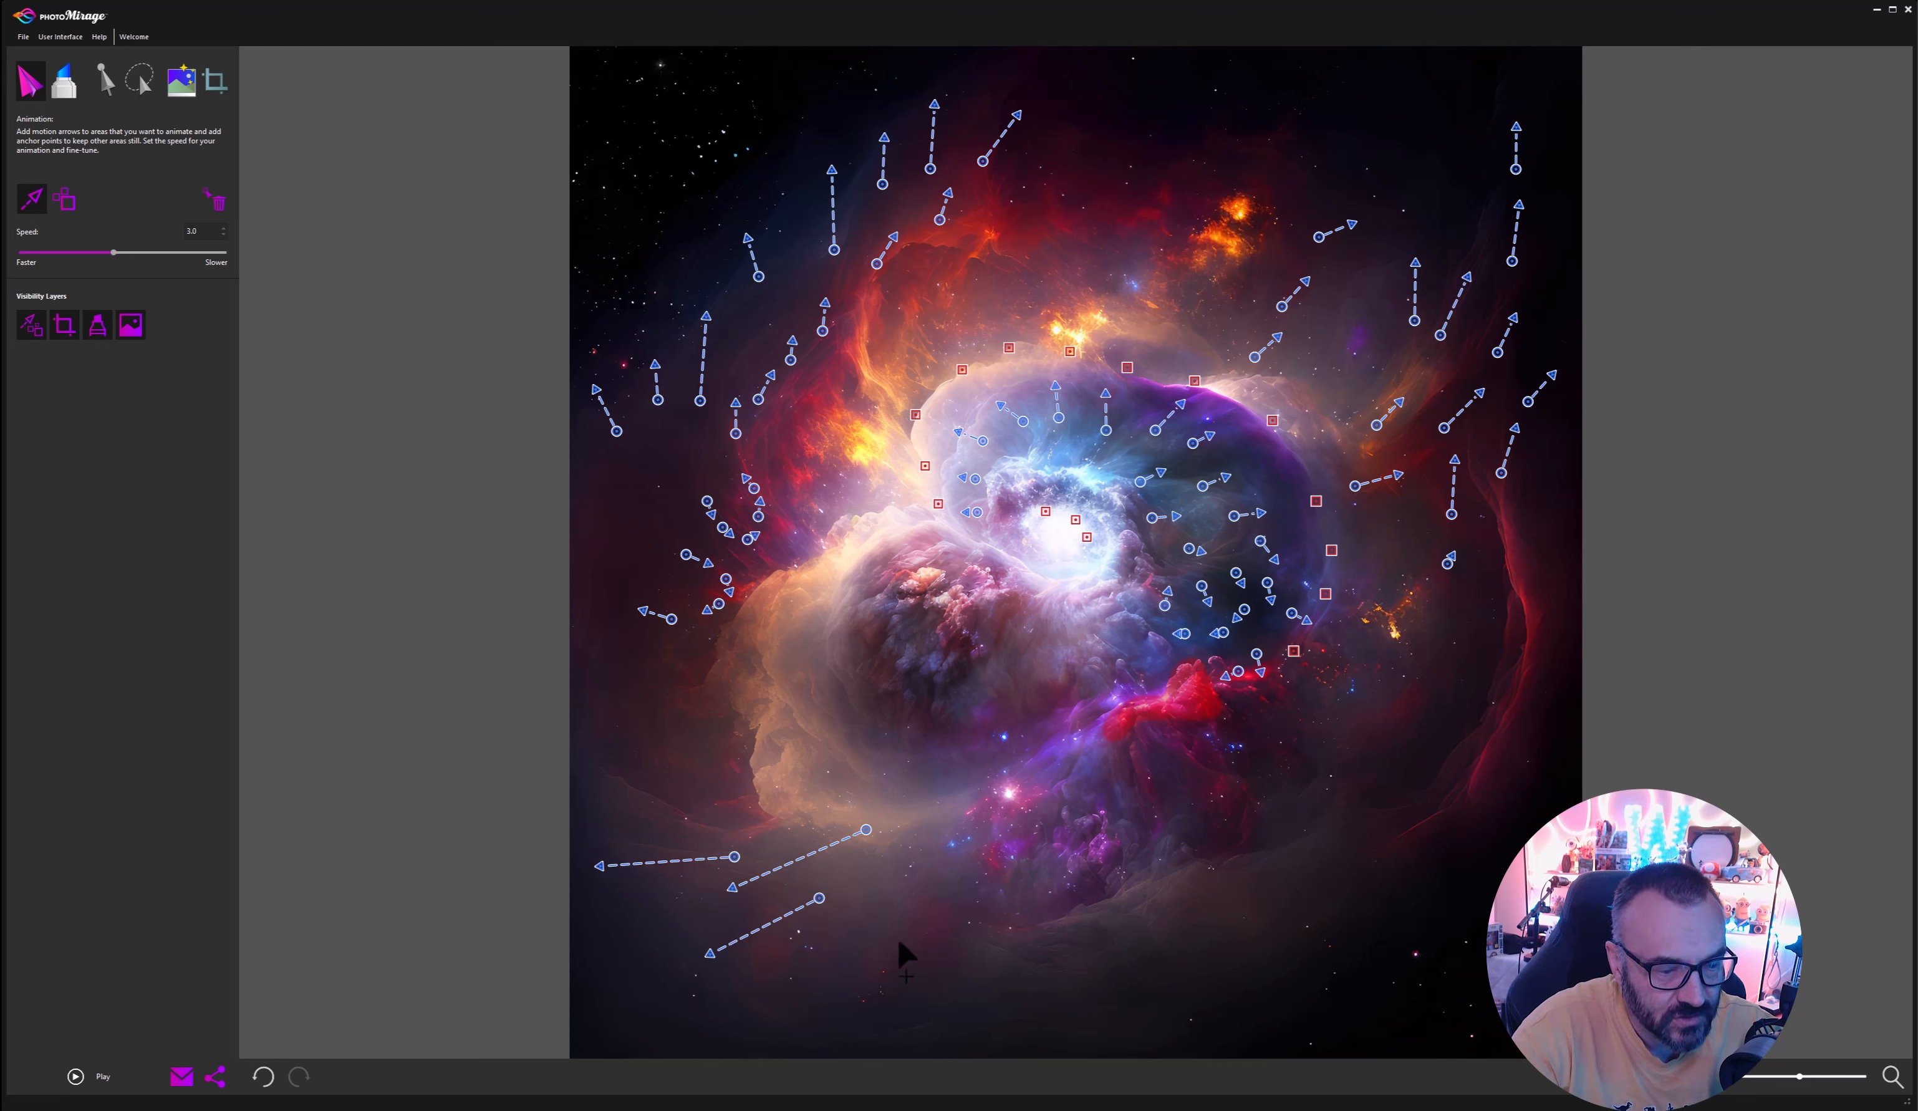
pyautogui.moveTo(857, 957); pyautogui.dragTo(832, 1002)
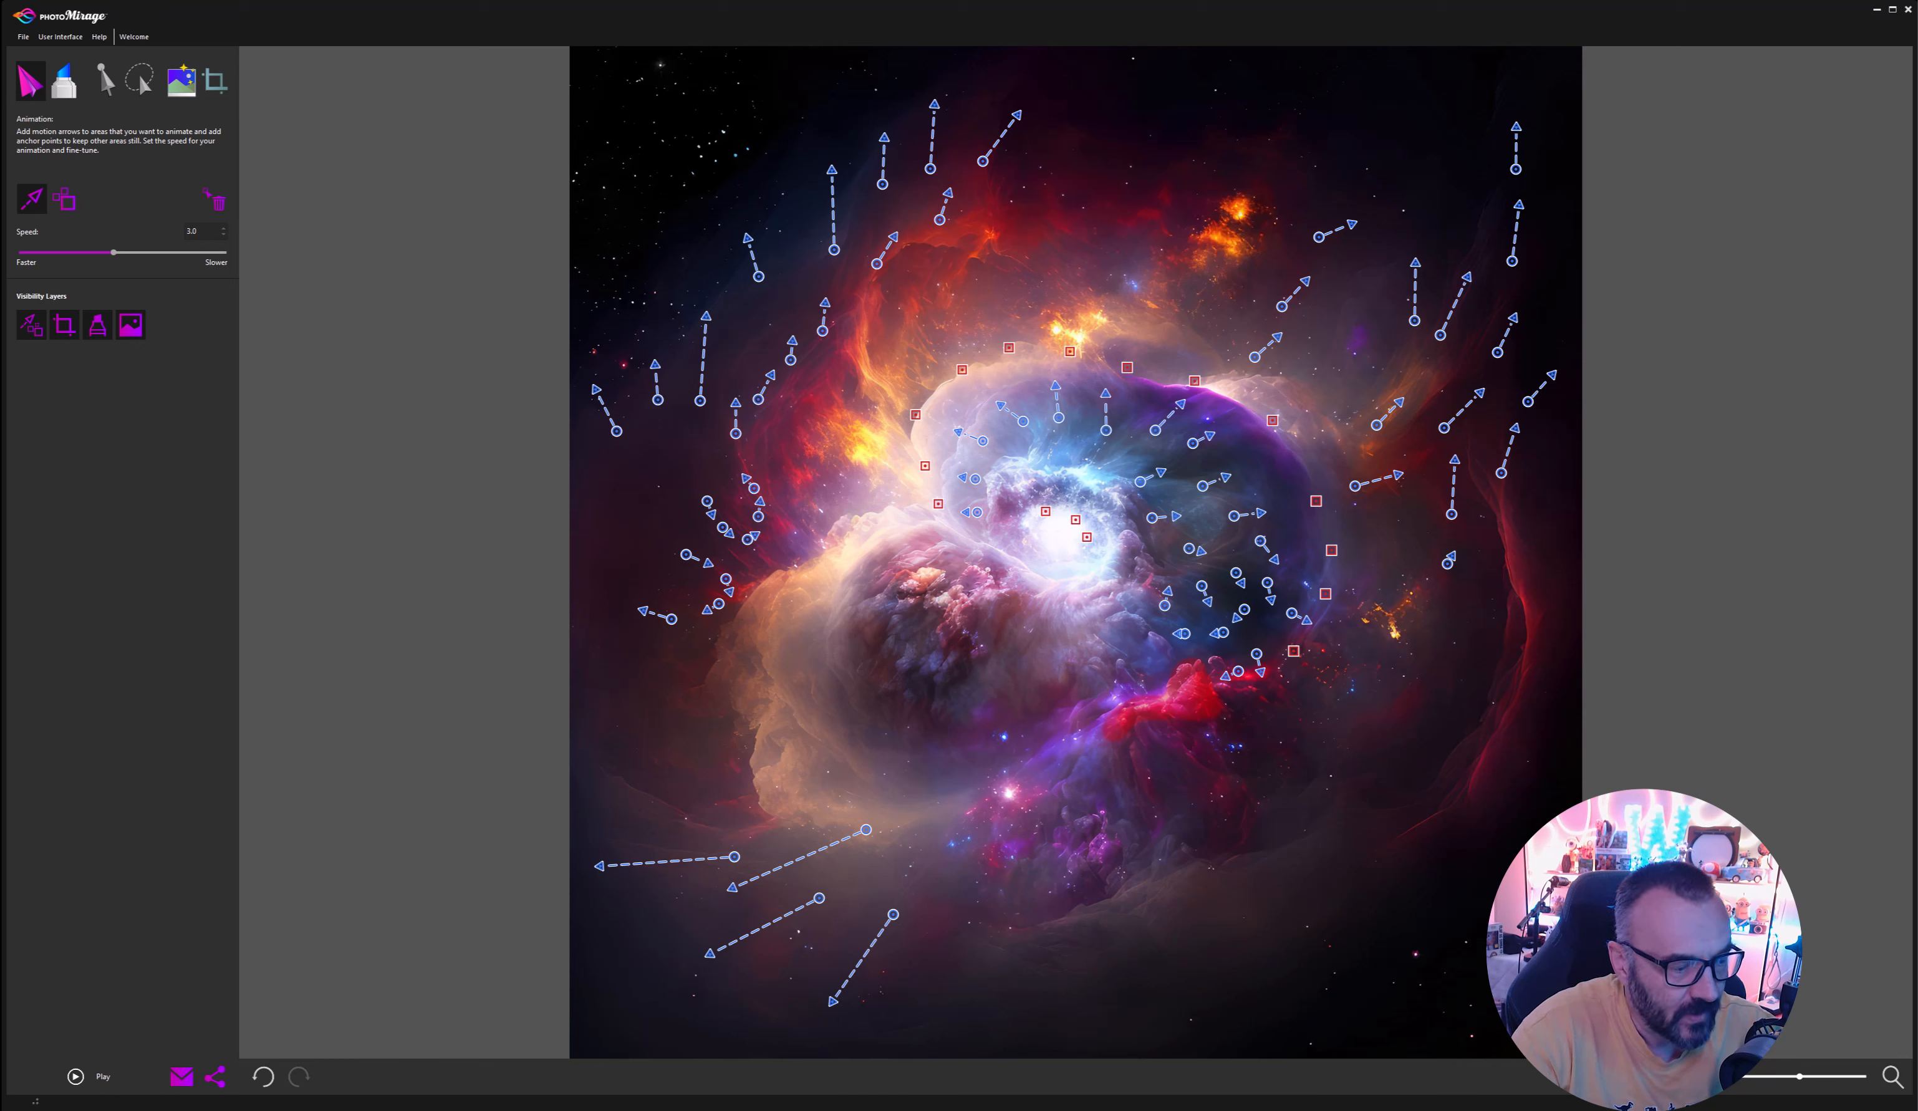
pyautogui.click(75, 1077)
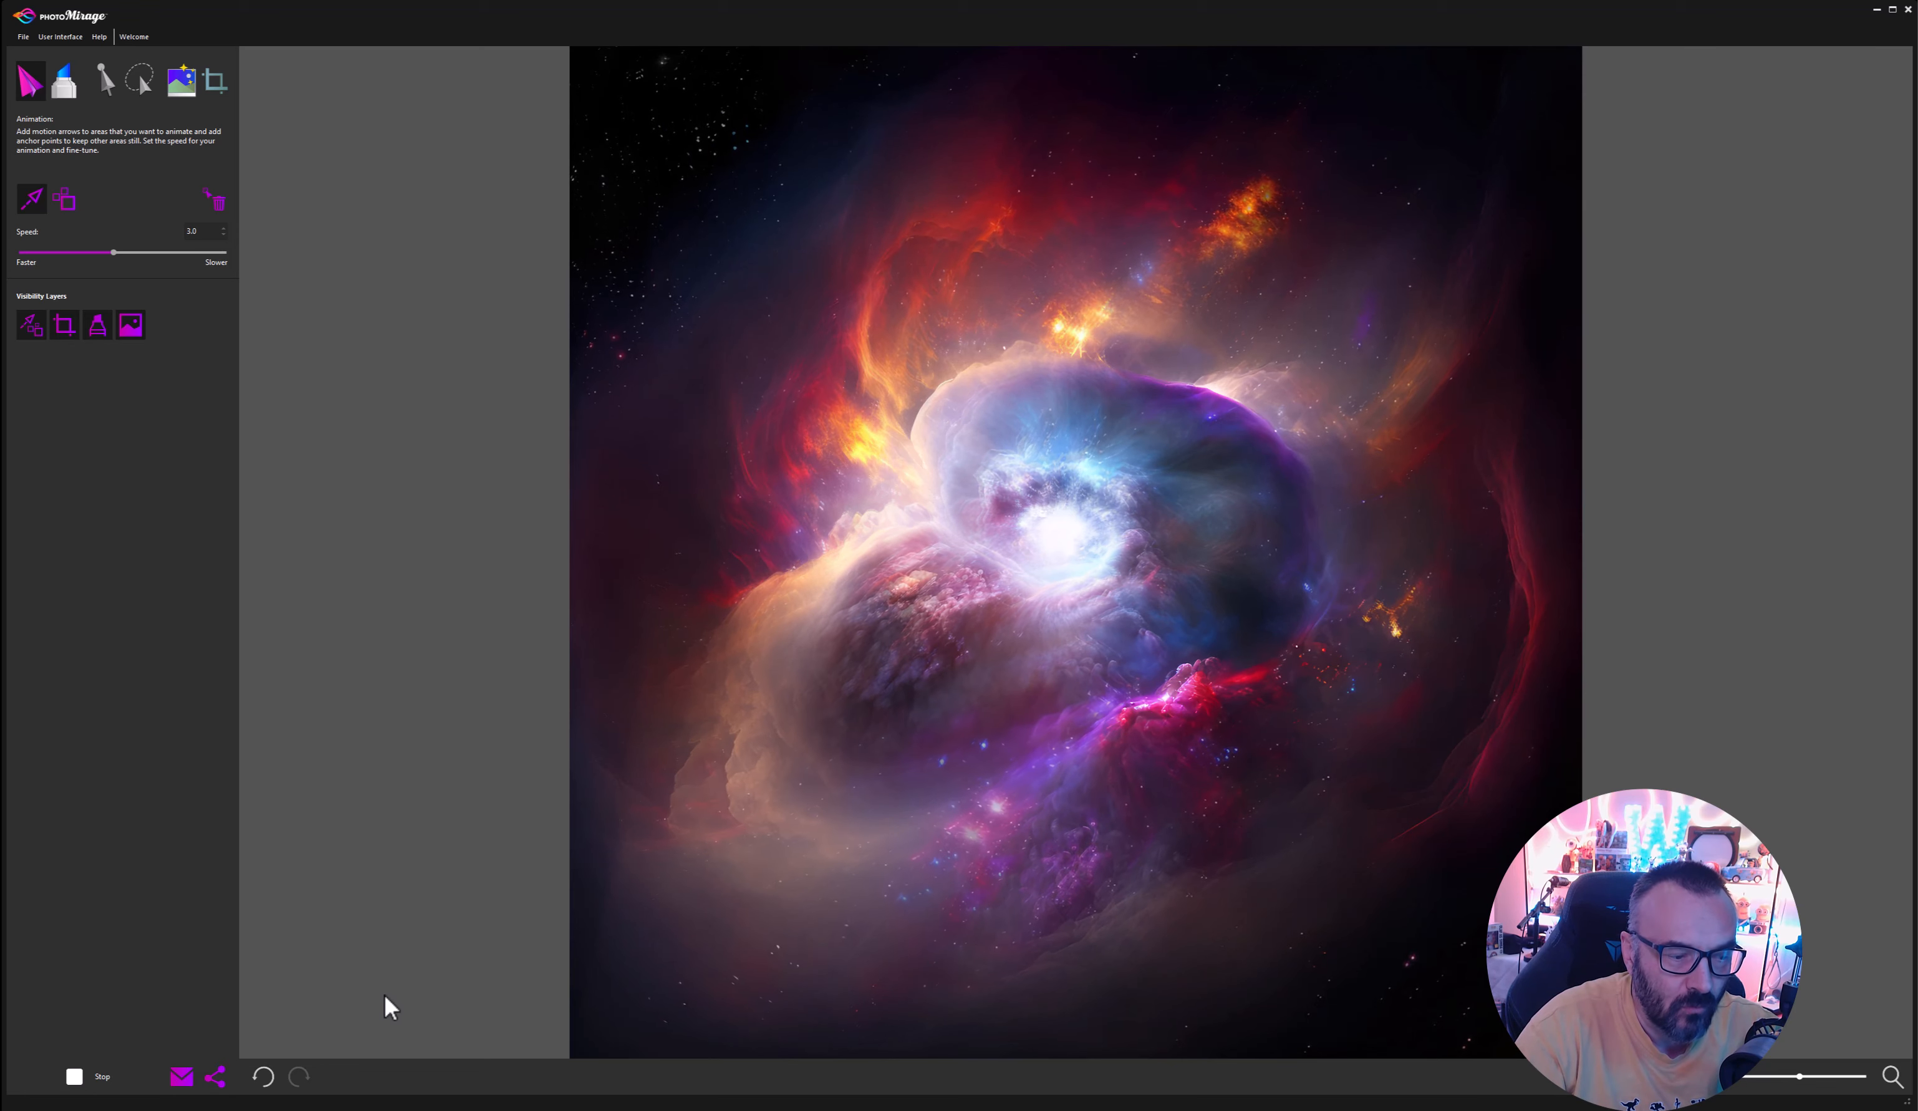
pyautogui.click(107, 1077)
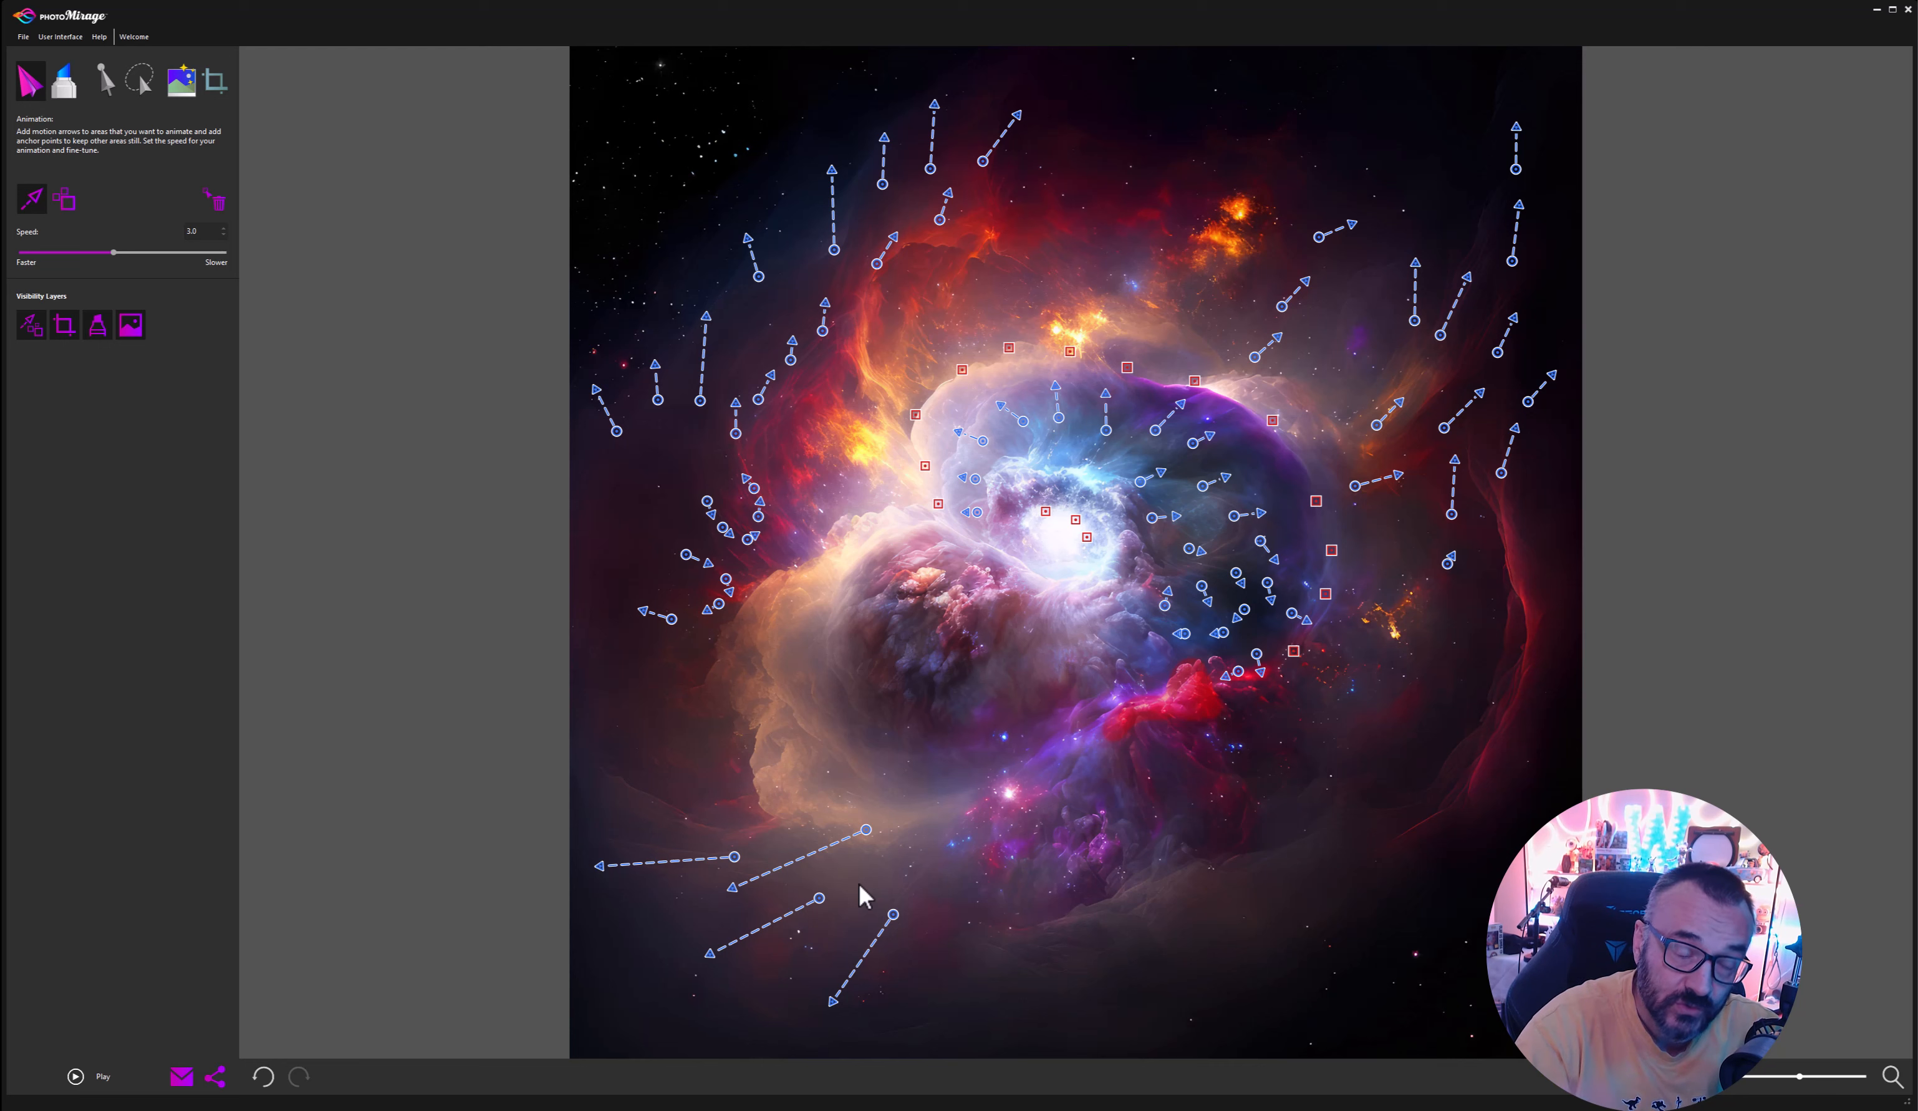
# Add short outward motion arrows along the tan cloud's lower-left edge and across to the purple cloud below it.
pyautogui.moveTo(863, 791)
pyautogui.mouseDown()
pyautogui.moveTo(843, 806)
pyautogui.moveTo(802, 786)
pyautogui.moveTo(810, 740)
pyautogui.mouseUp()
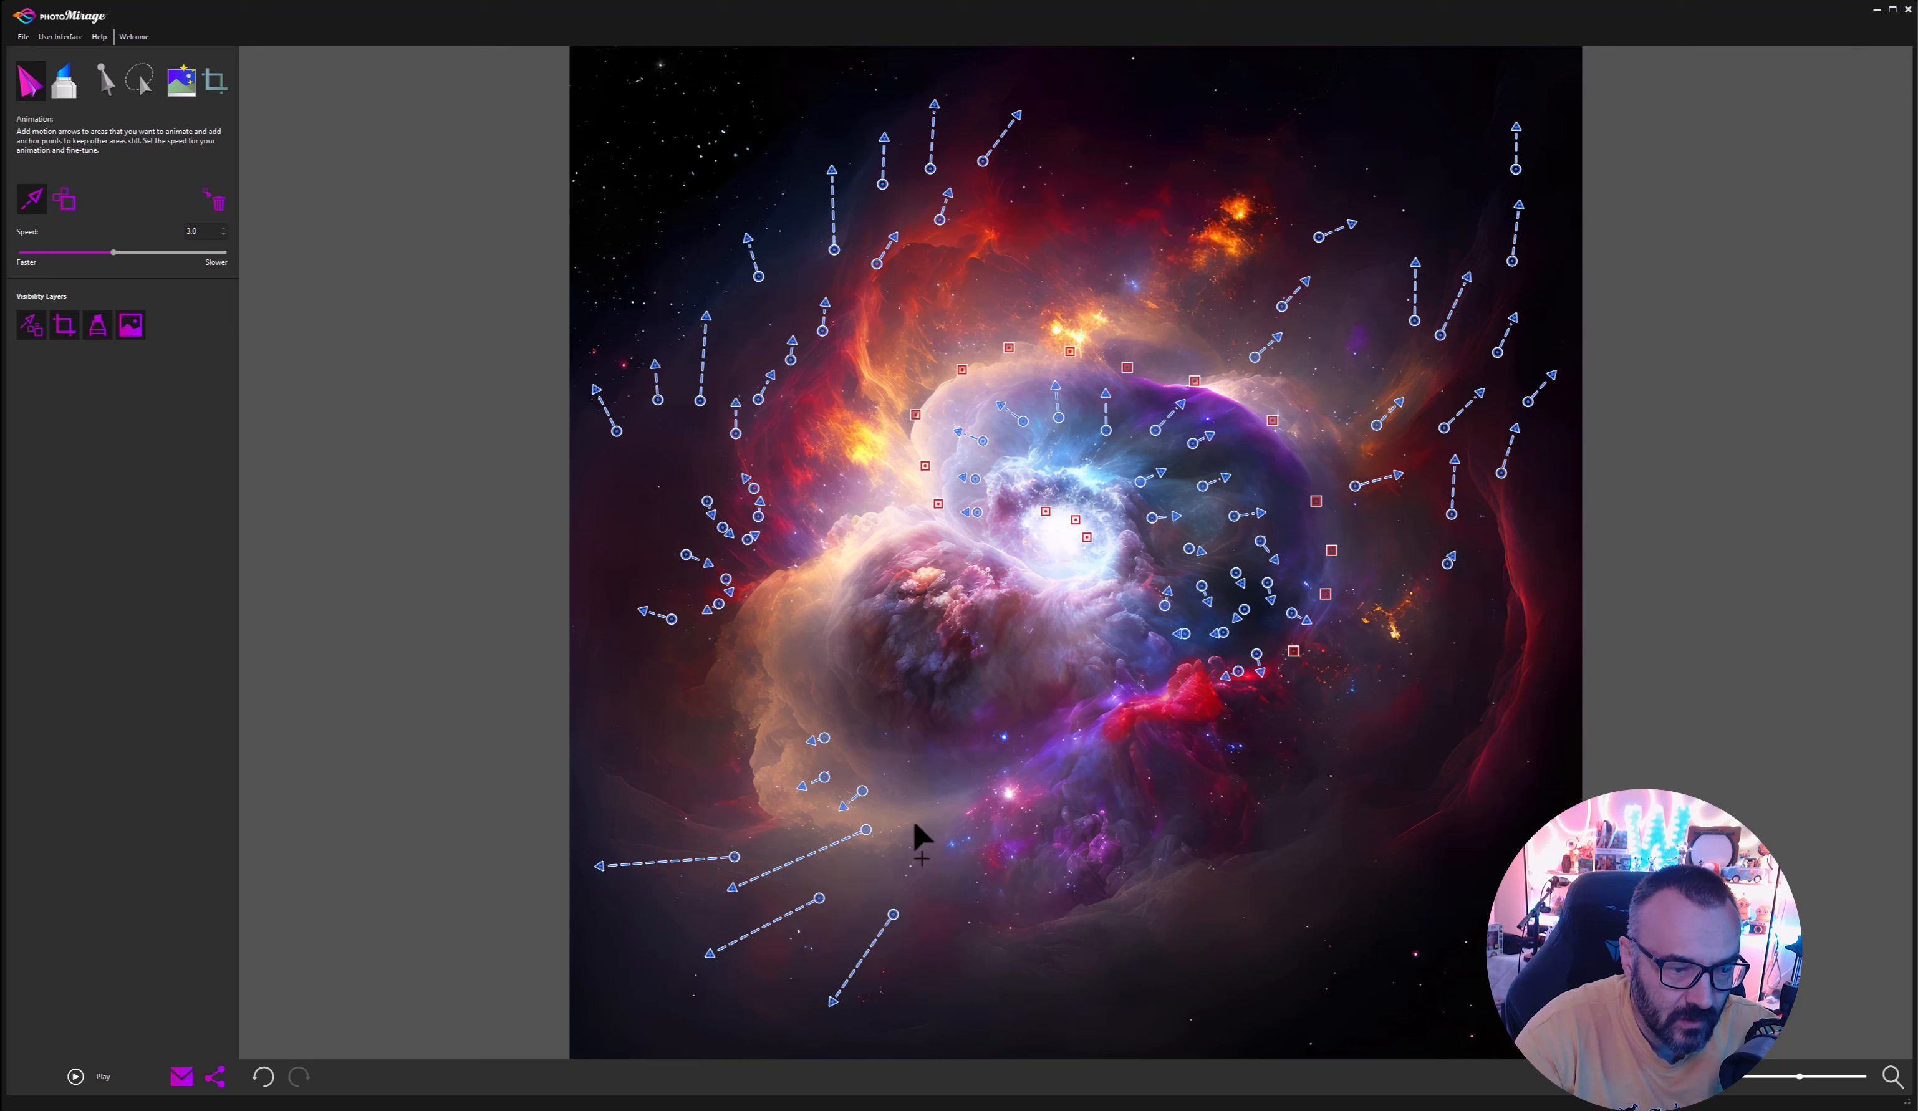
pyautogui.moveTo(912, 838)
pyautogui.mouseDown()
pyautogui.moveTo(899, 856)
pyautogui.moveTo(944, 845)
pyautogui.moveTo(992, 898)
pyautogui.mouseUp()
pyautogui.moveTo(876, 891); pyautogui.dragTo(867, 898)
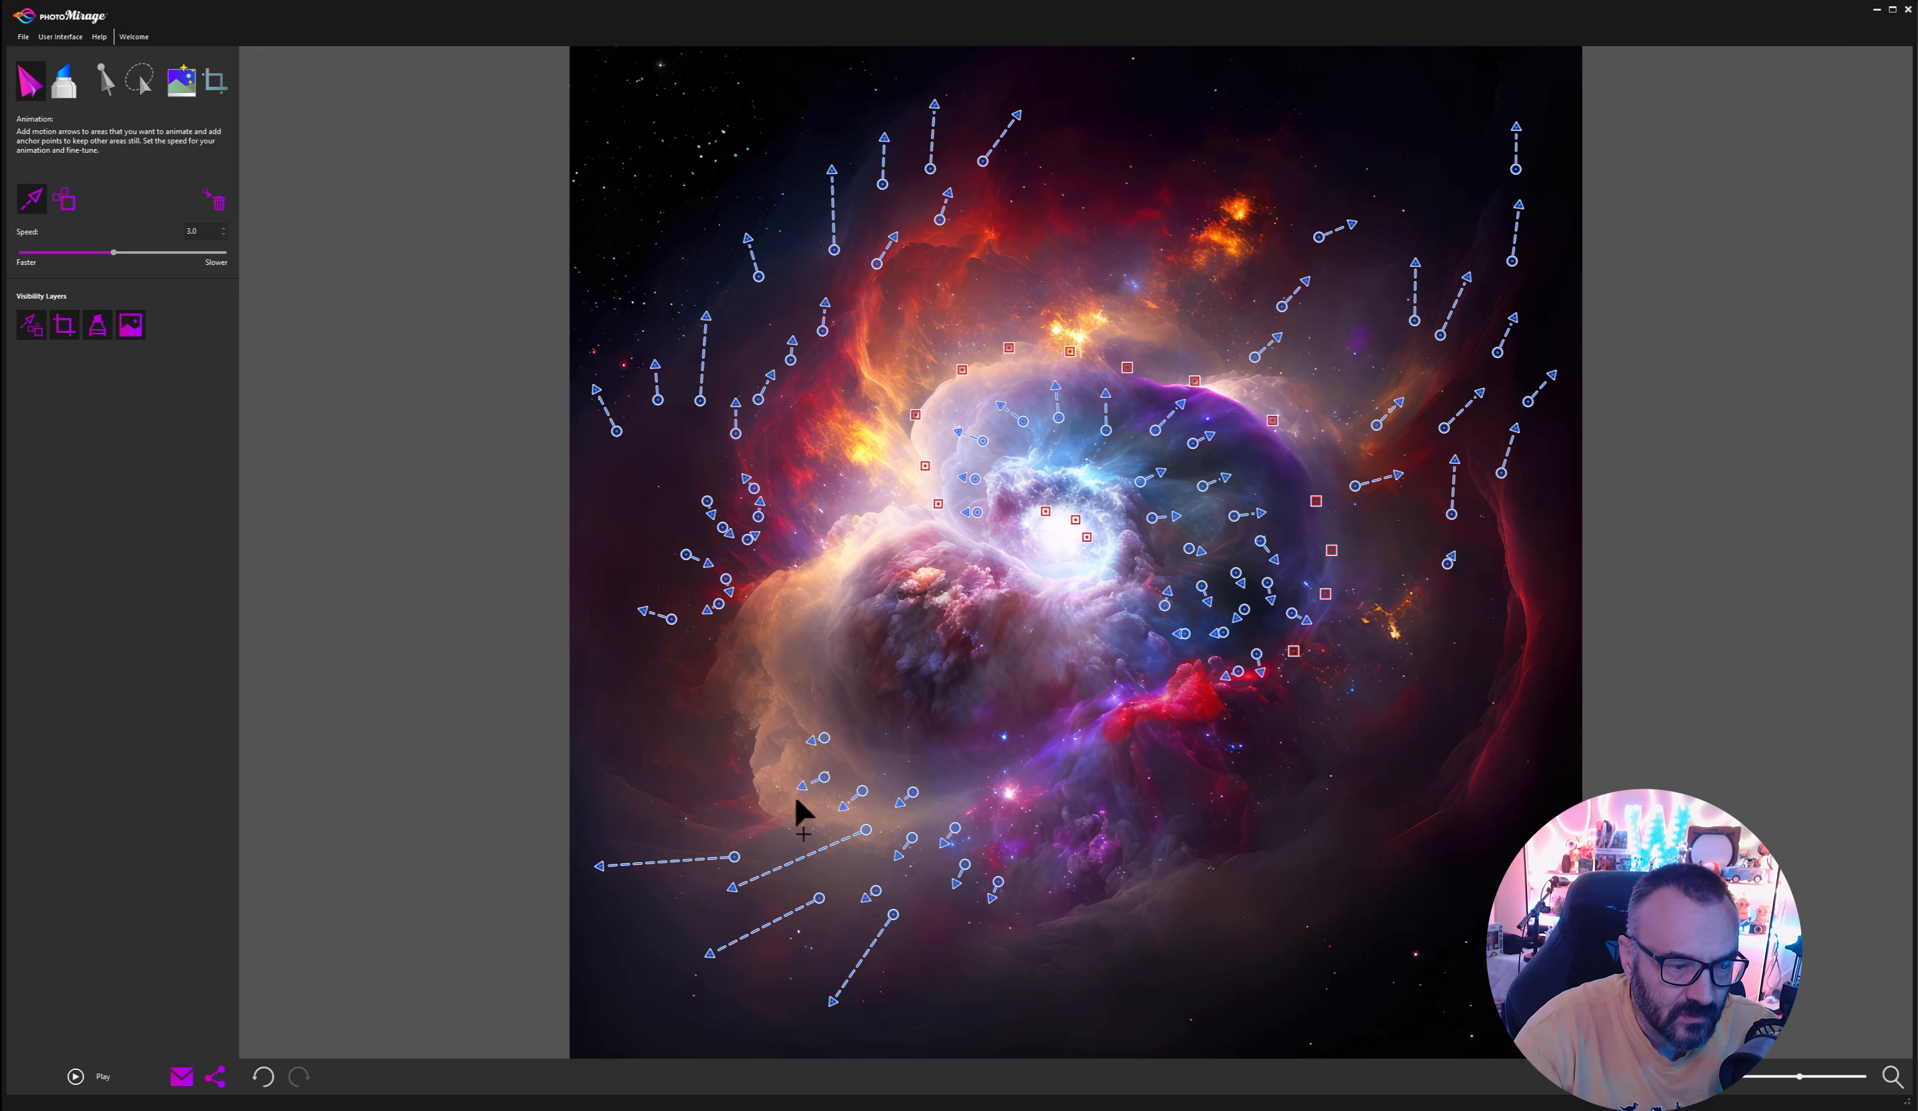
pyautogui.moveTo(777, 822); pyautogui.dragTo(777, 820)
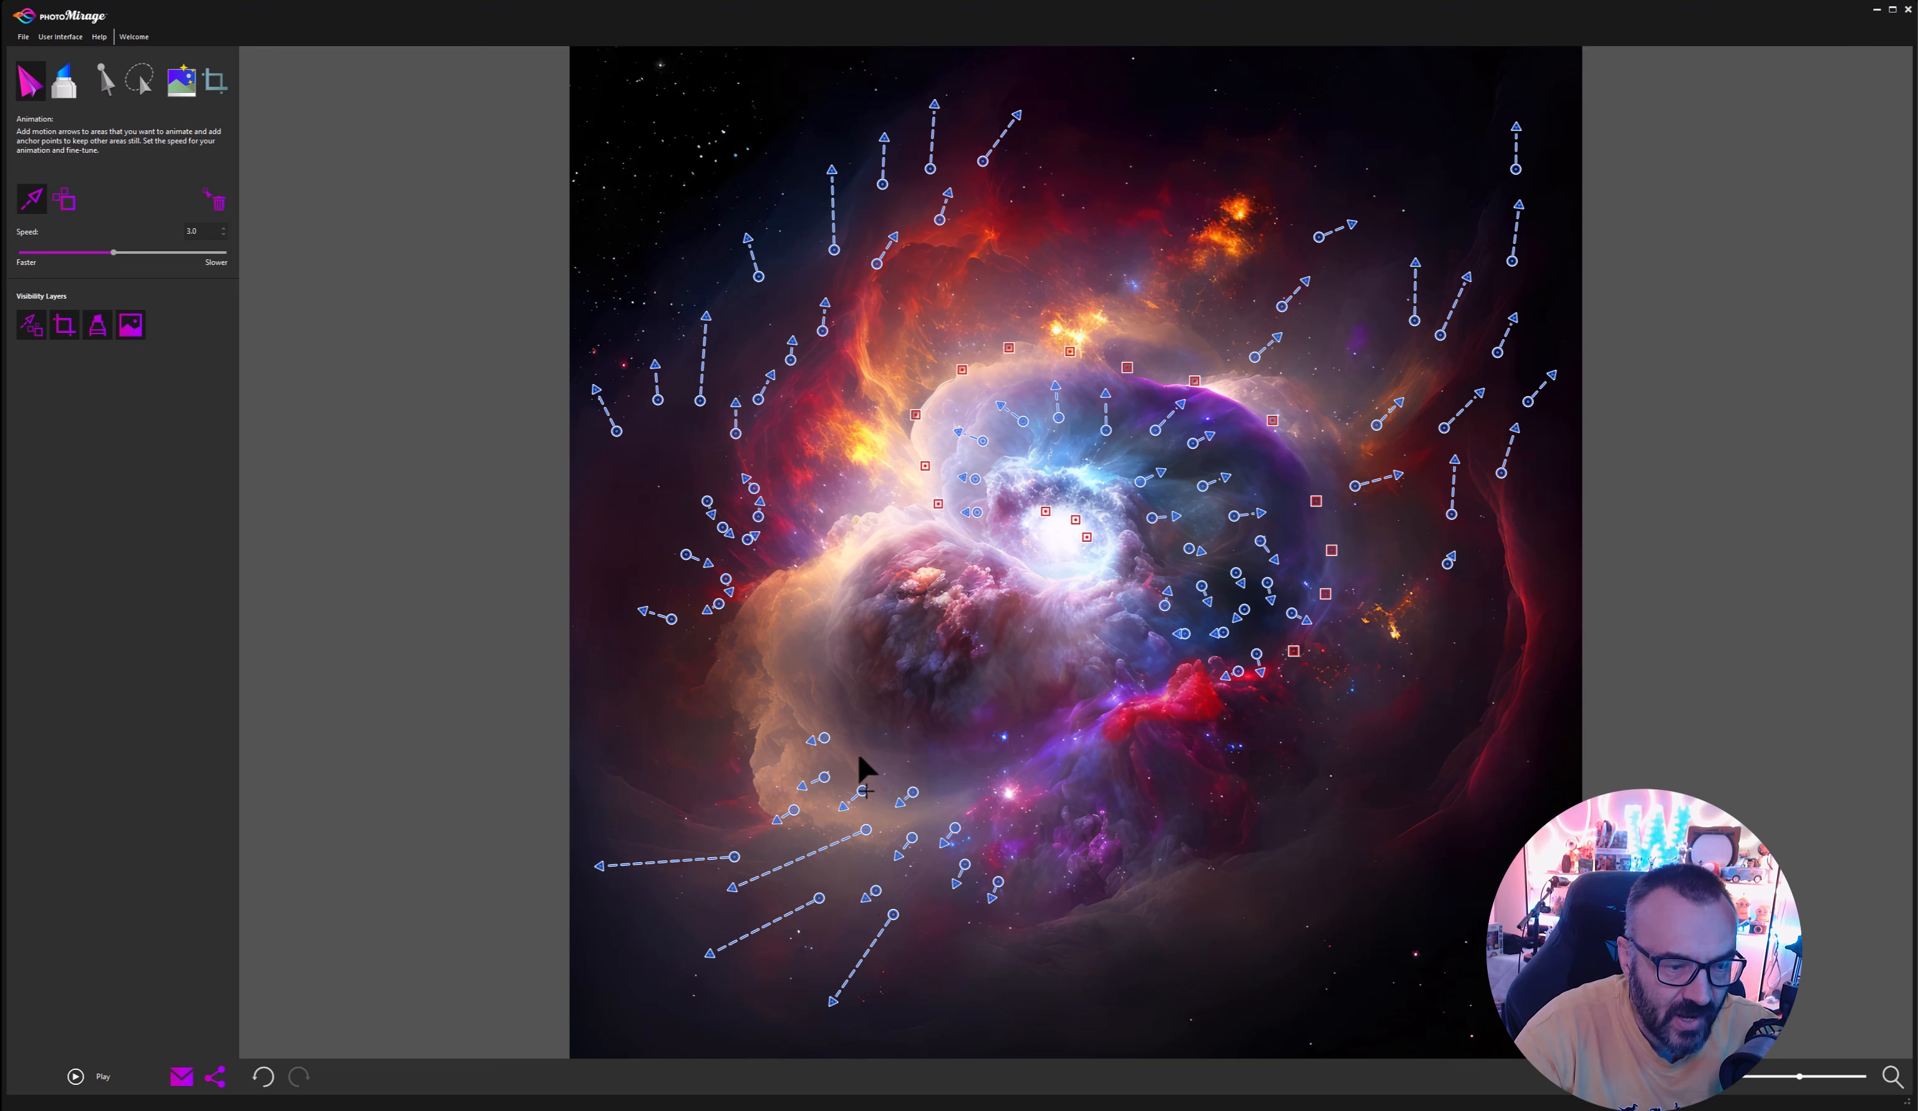
pyautogui.moveTo(847, 695)
pyautogui.mouseDown()
pyautogui.moveTo(815, 667)
pyautogui.moveTo(782, 730)
pyautogui.mouseUp()
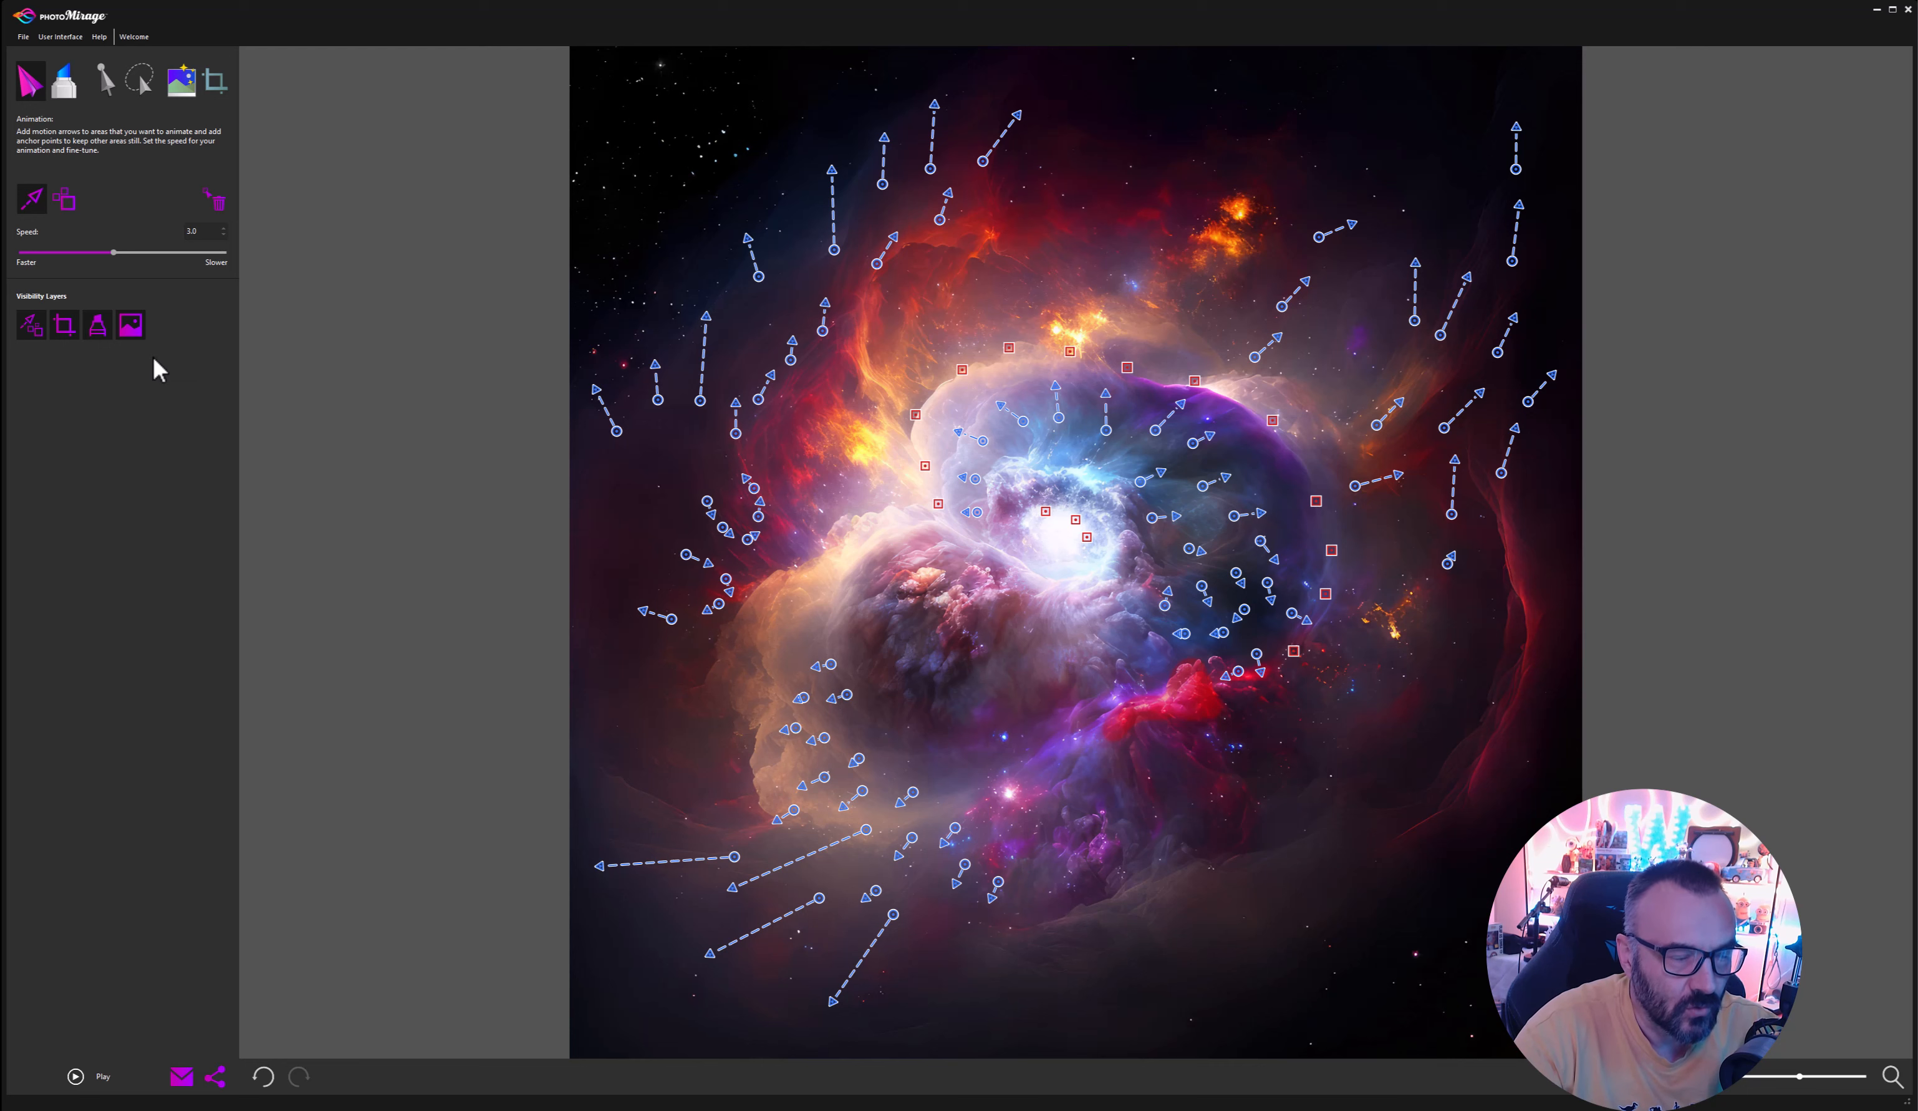
# Place anchor points on the bright stars in and around the purple cloud and on the orange sparks to its upper right.
pyautogui.click(68, 205)
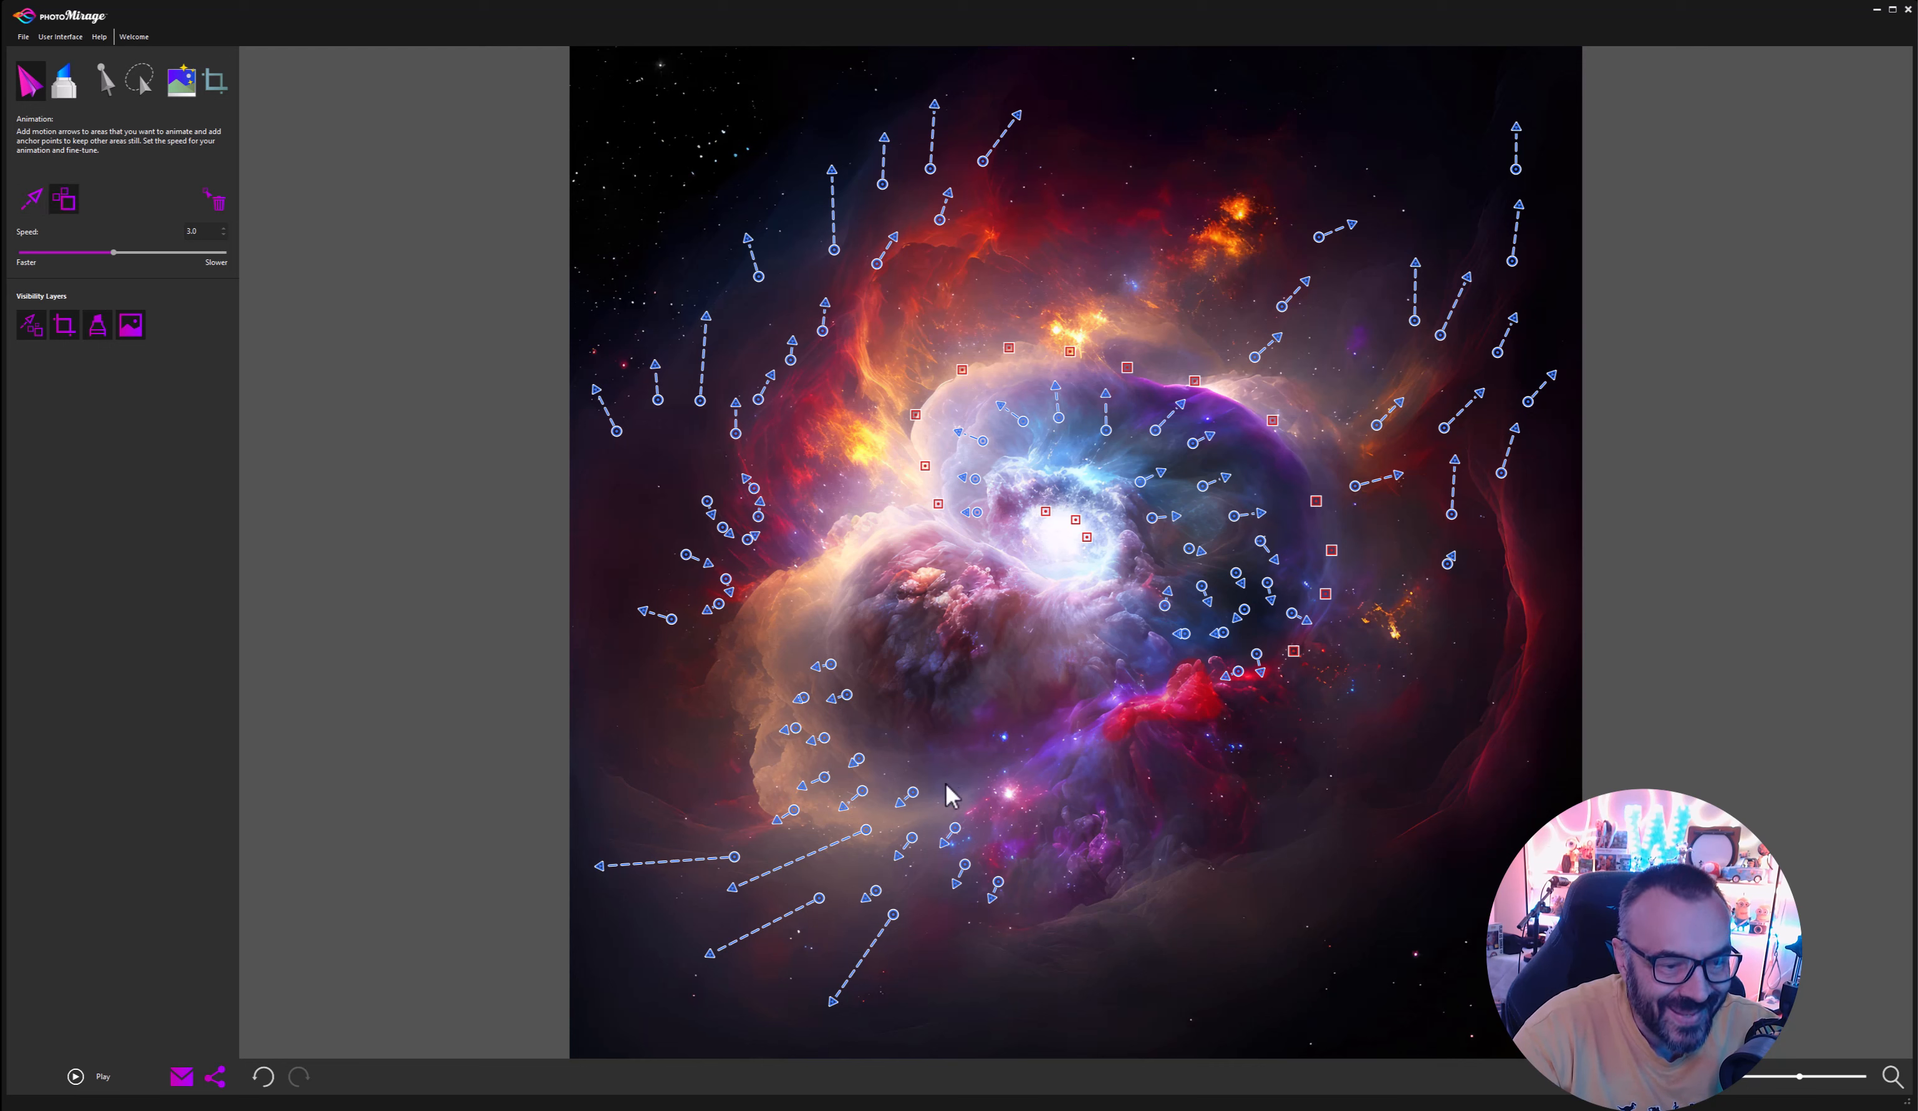
pyautogui.click(1007, 796)
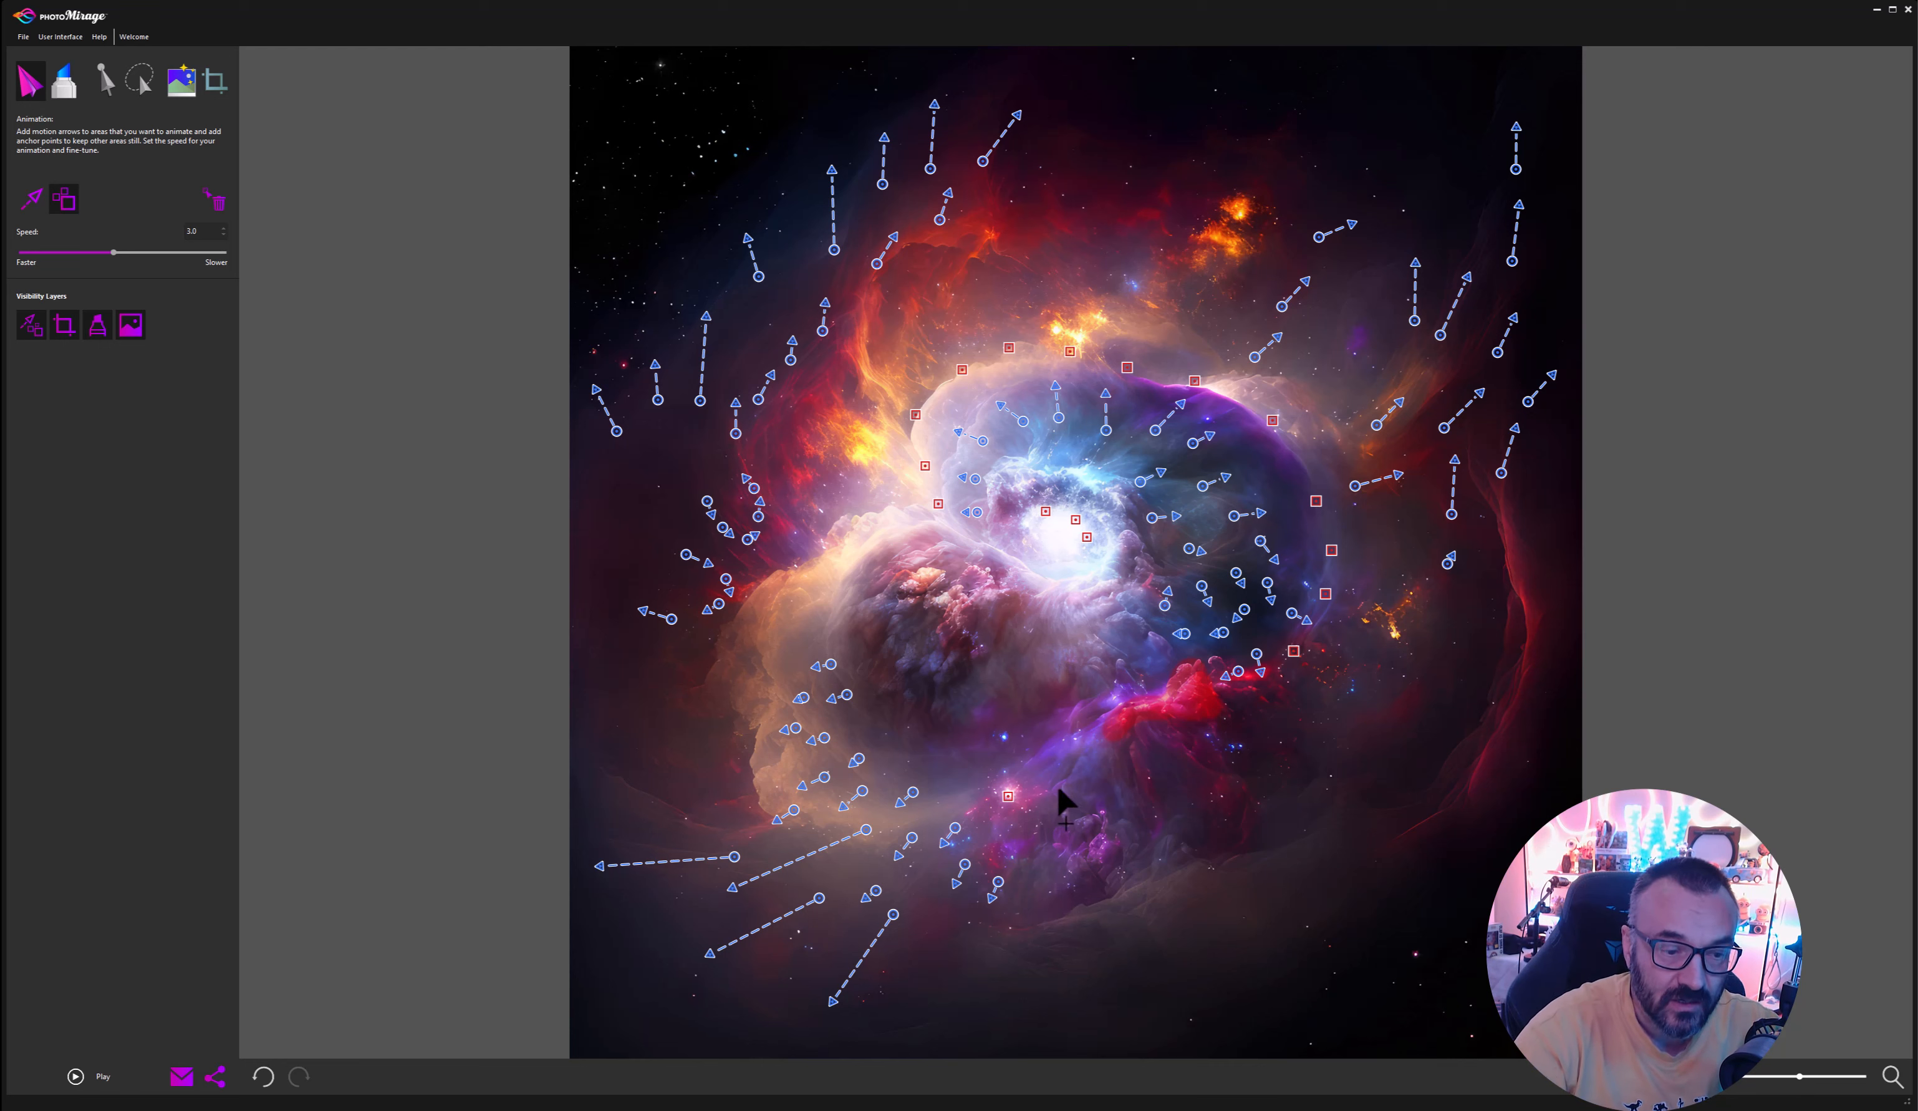
pyautogui.click(1006, 739)
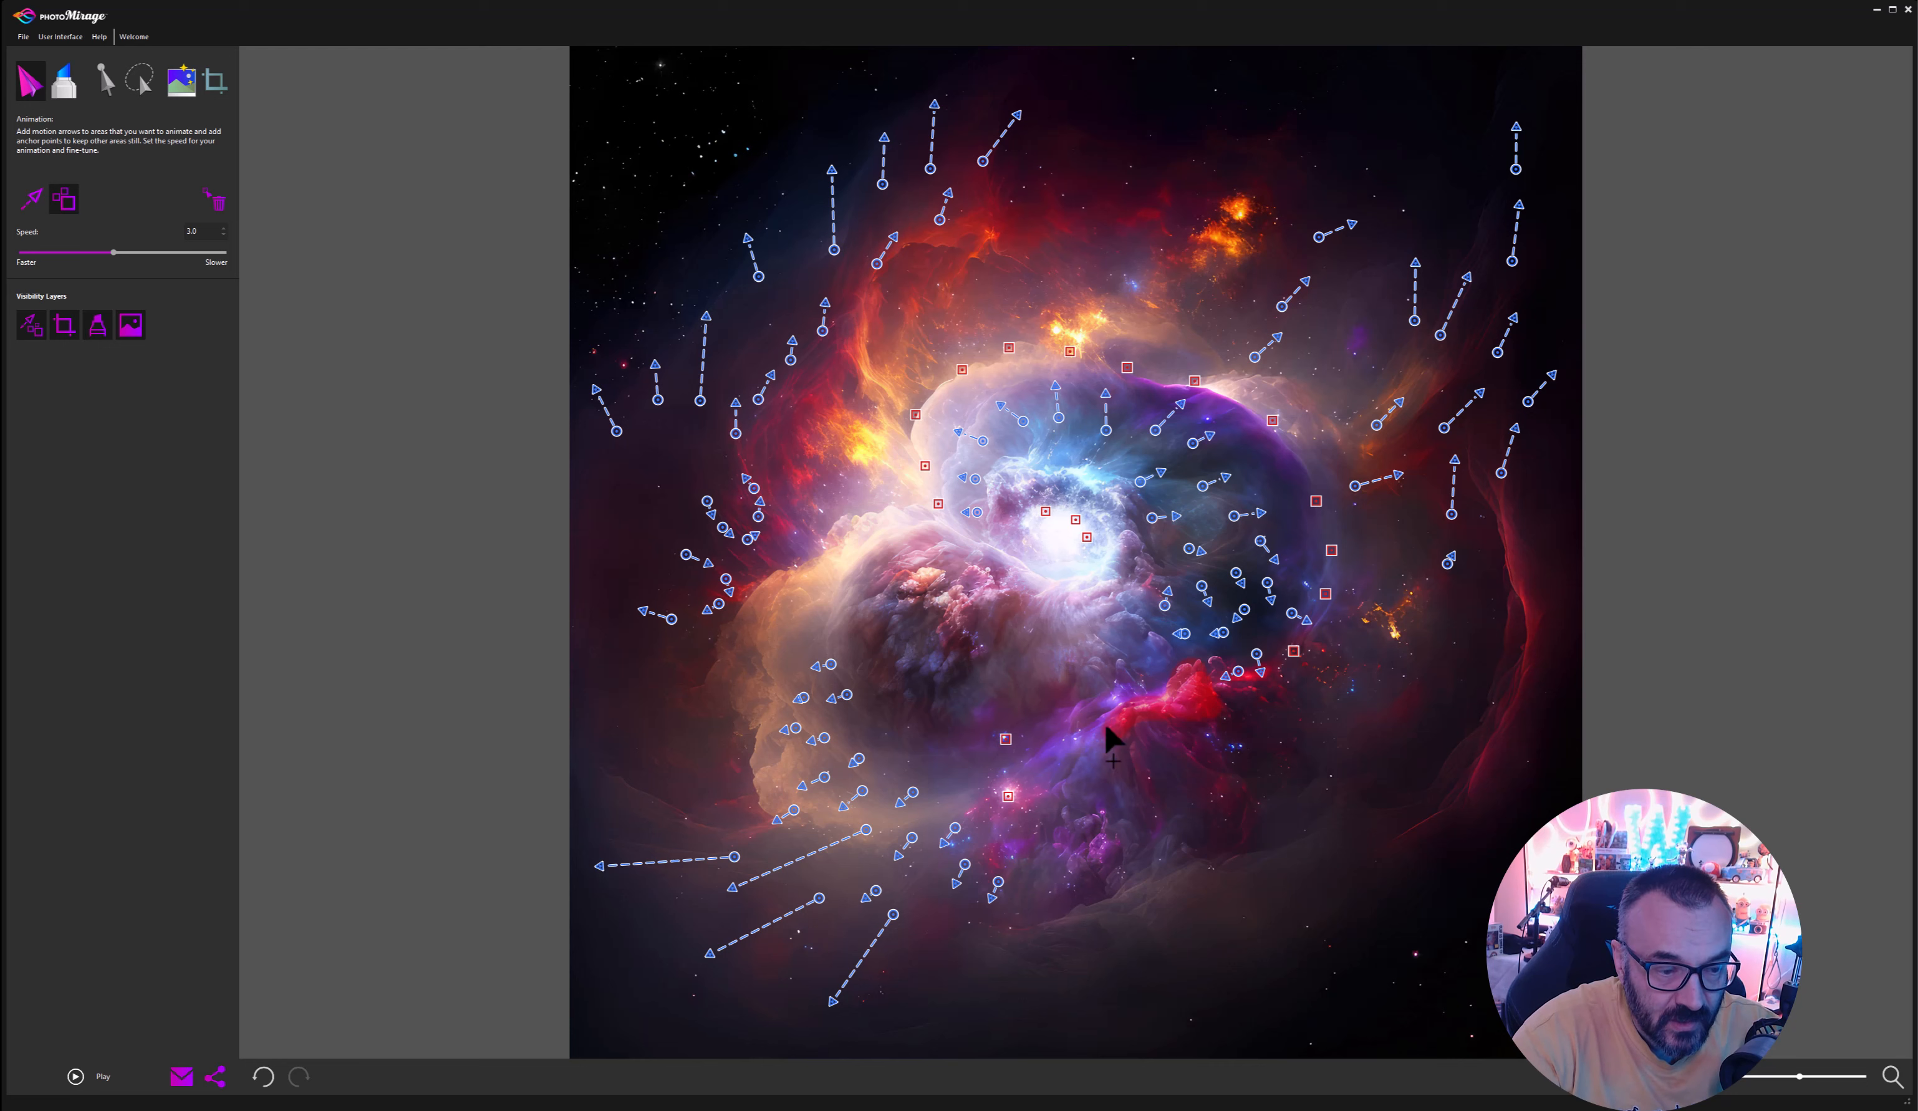
pyautogui.click(1240, 747)
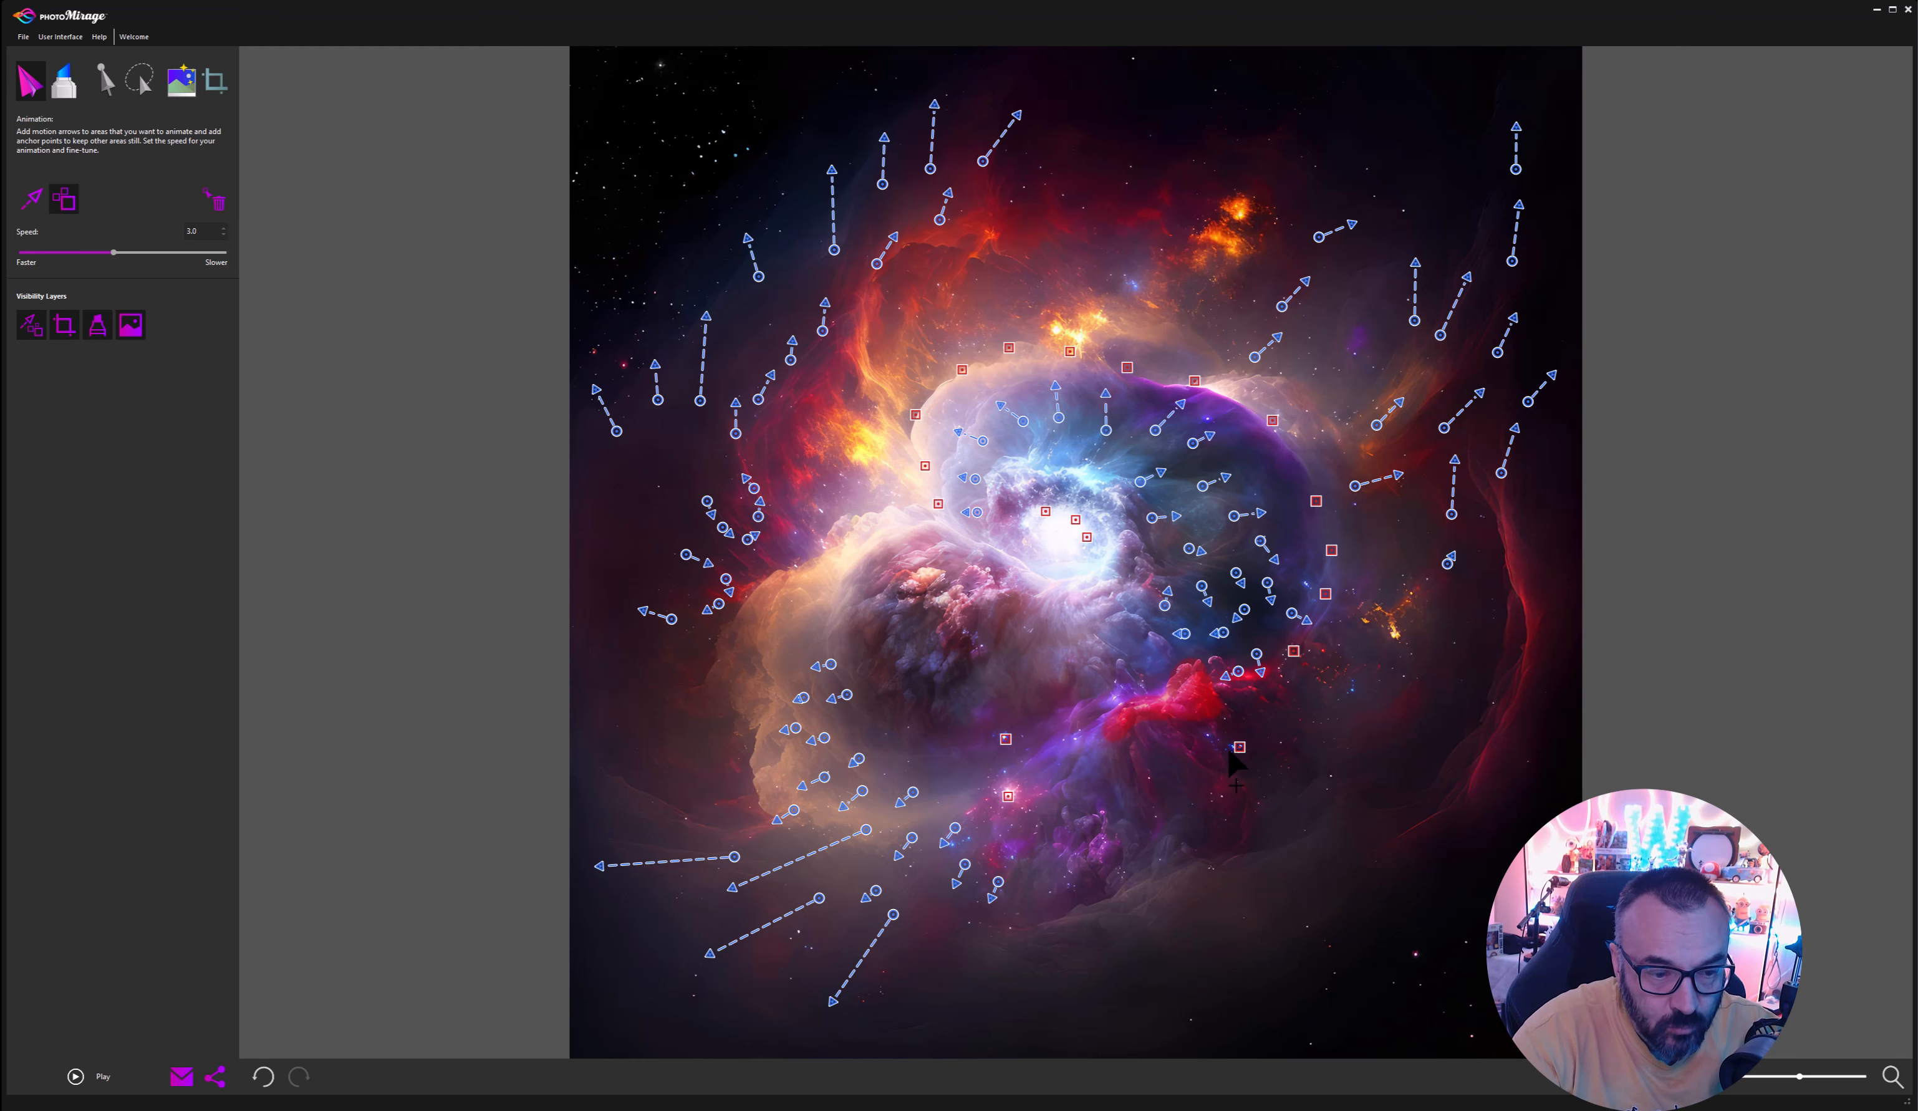
pyautogui.click(1396, 634)
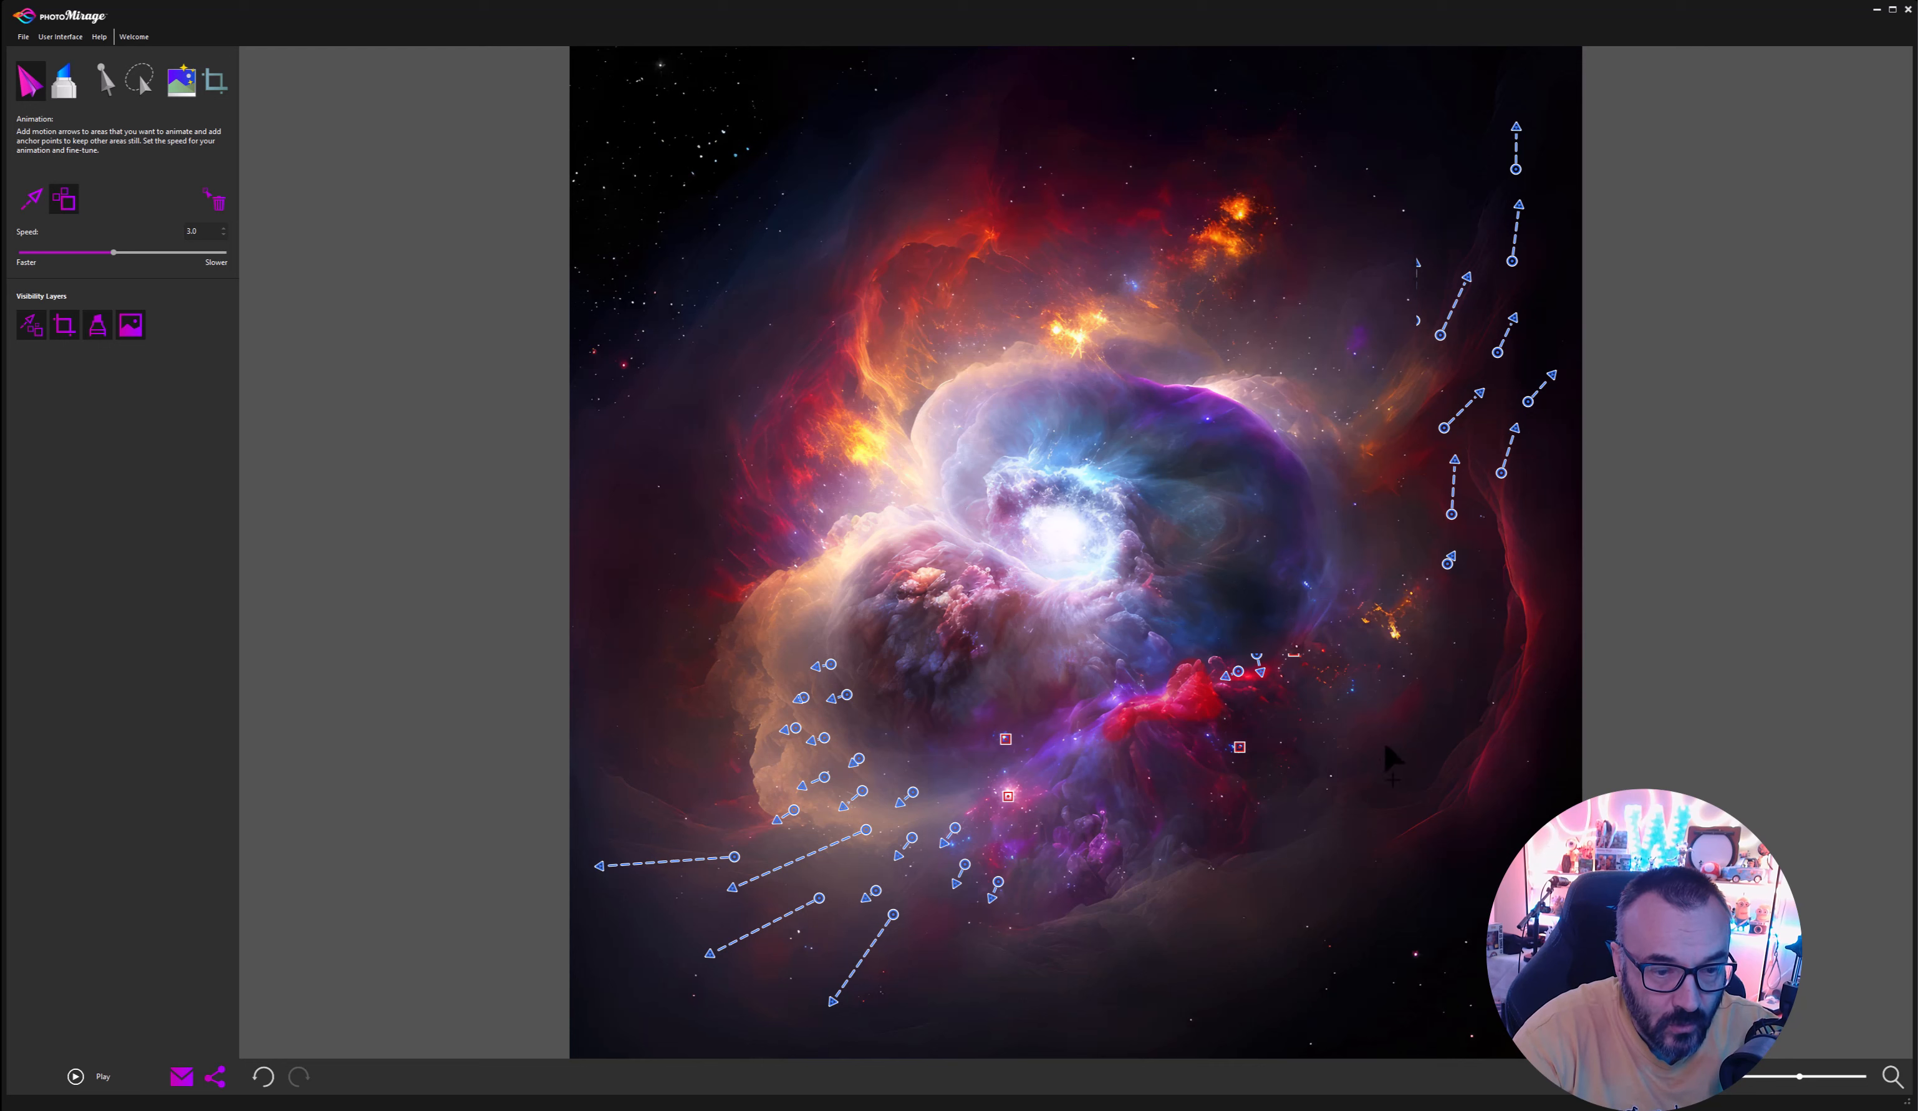
pyautogui.click(983, 799)
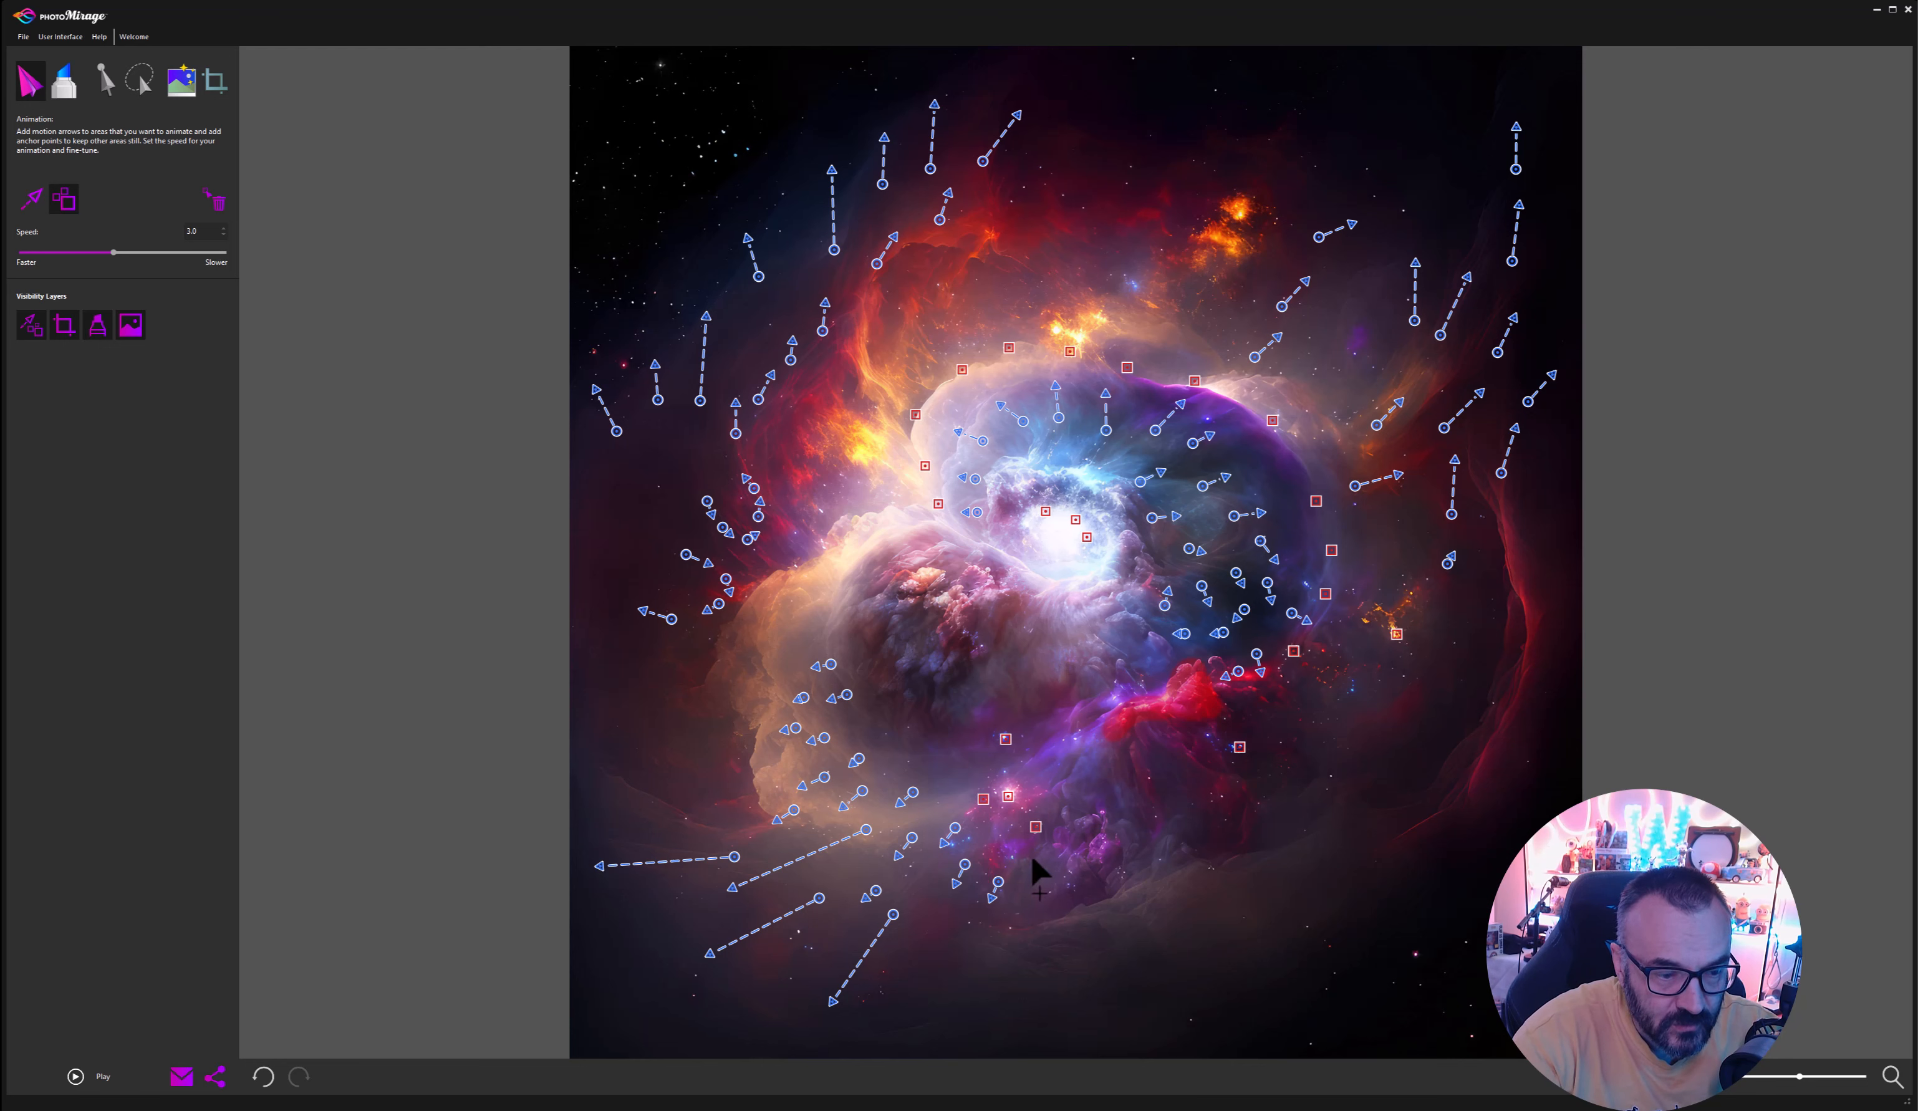
pyautogui.click(1035, 827)
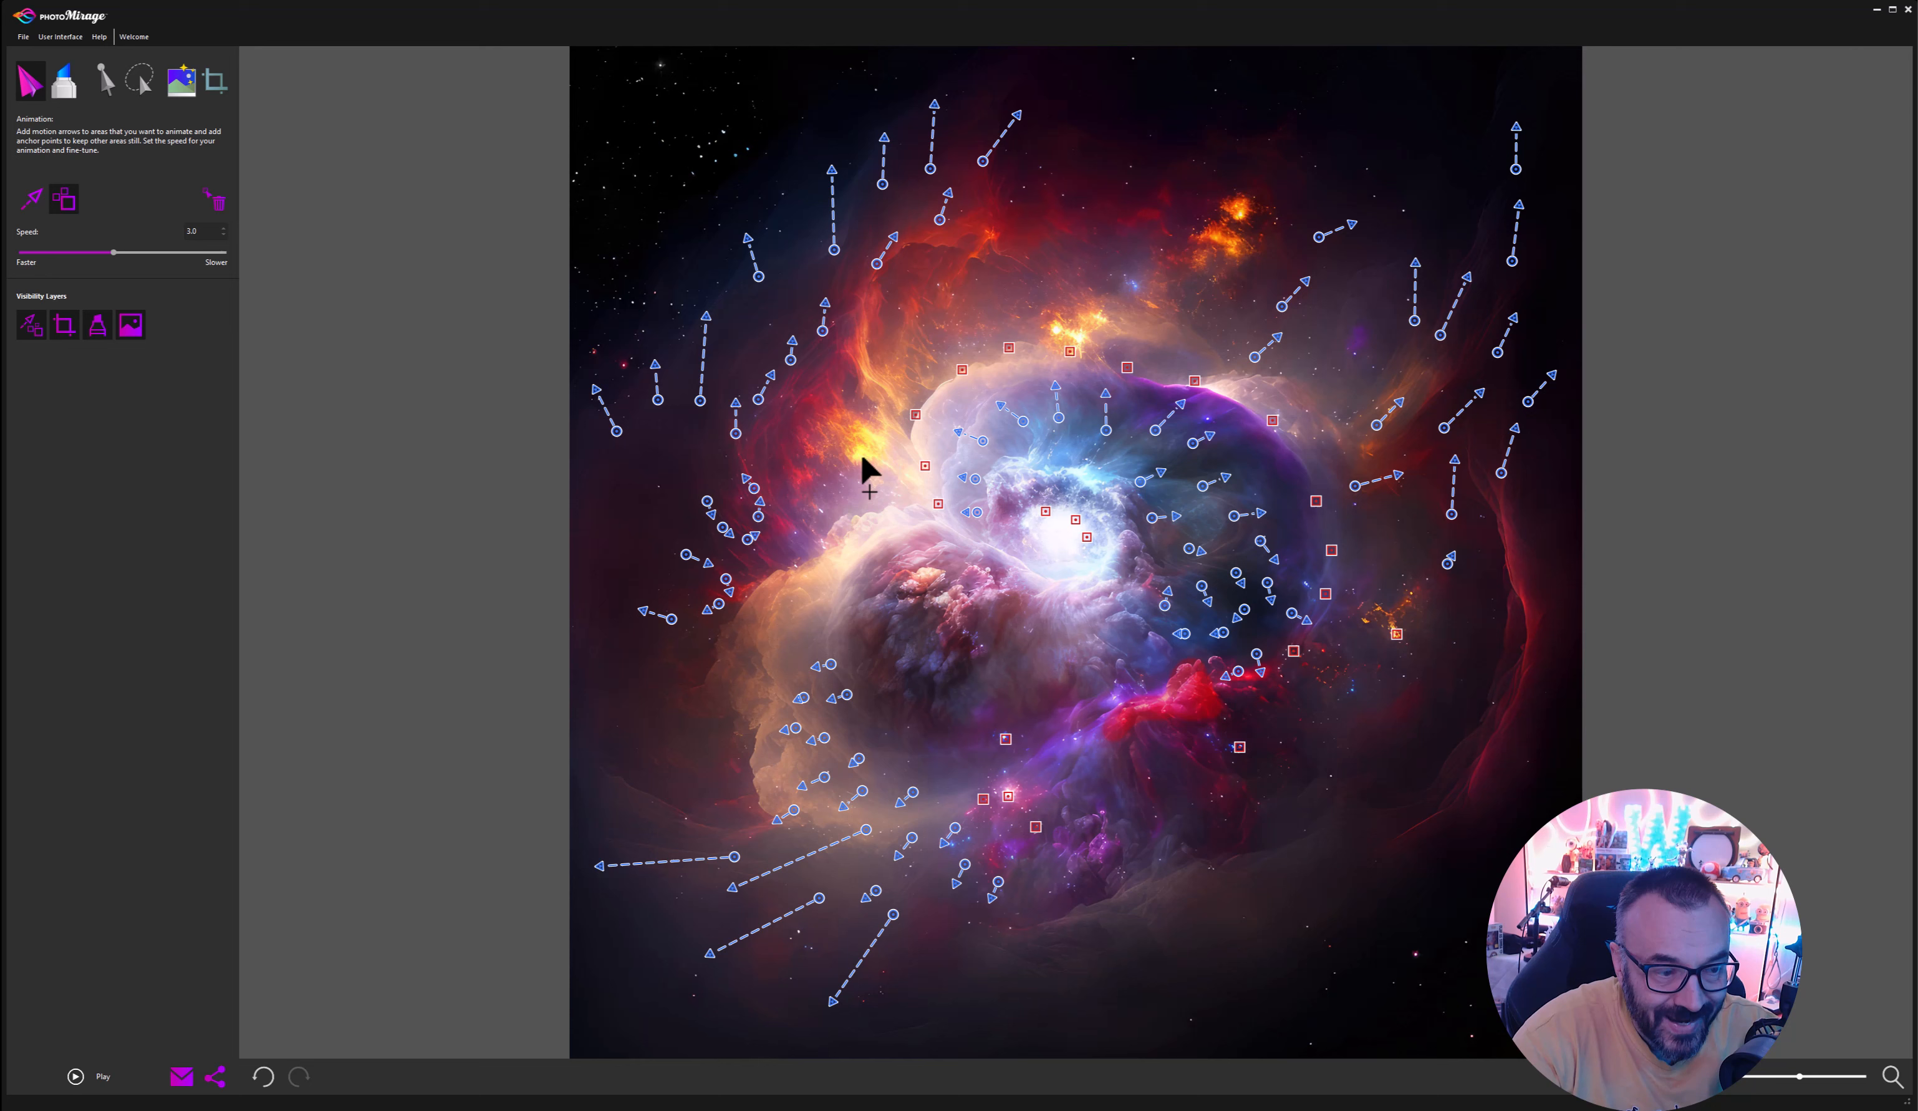
# Pin the two glowing orange patches above the core with anchor points and preview the animation.
pyautogui.click(1082, 335)
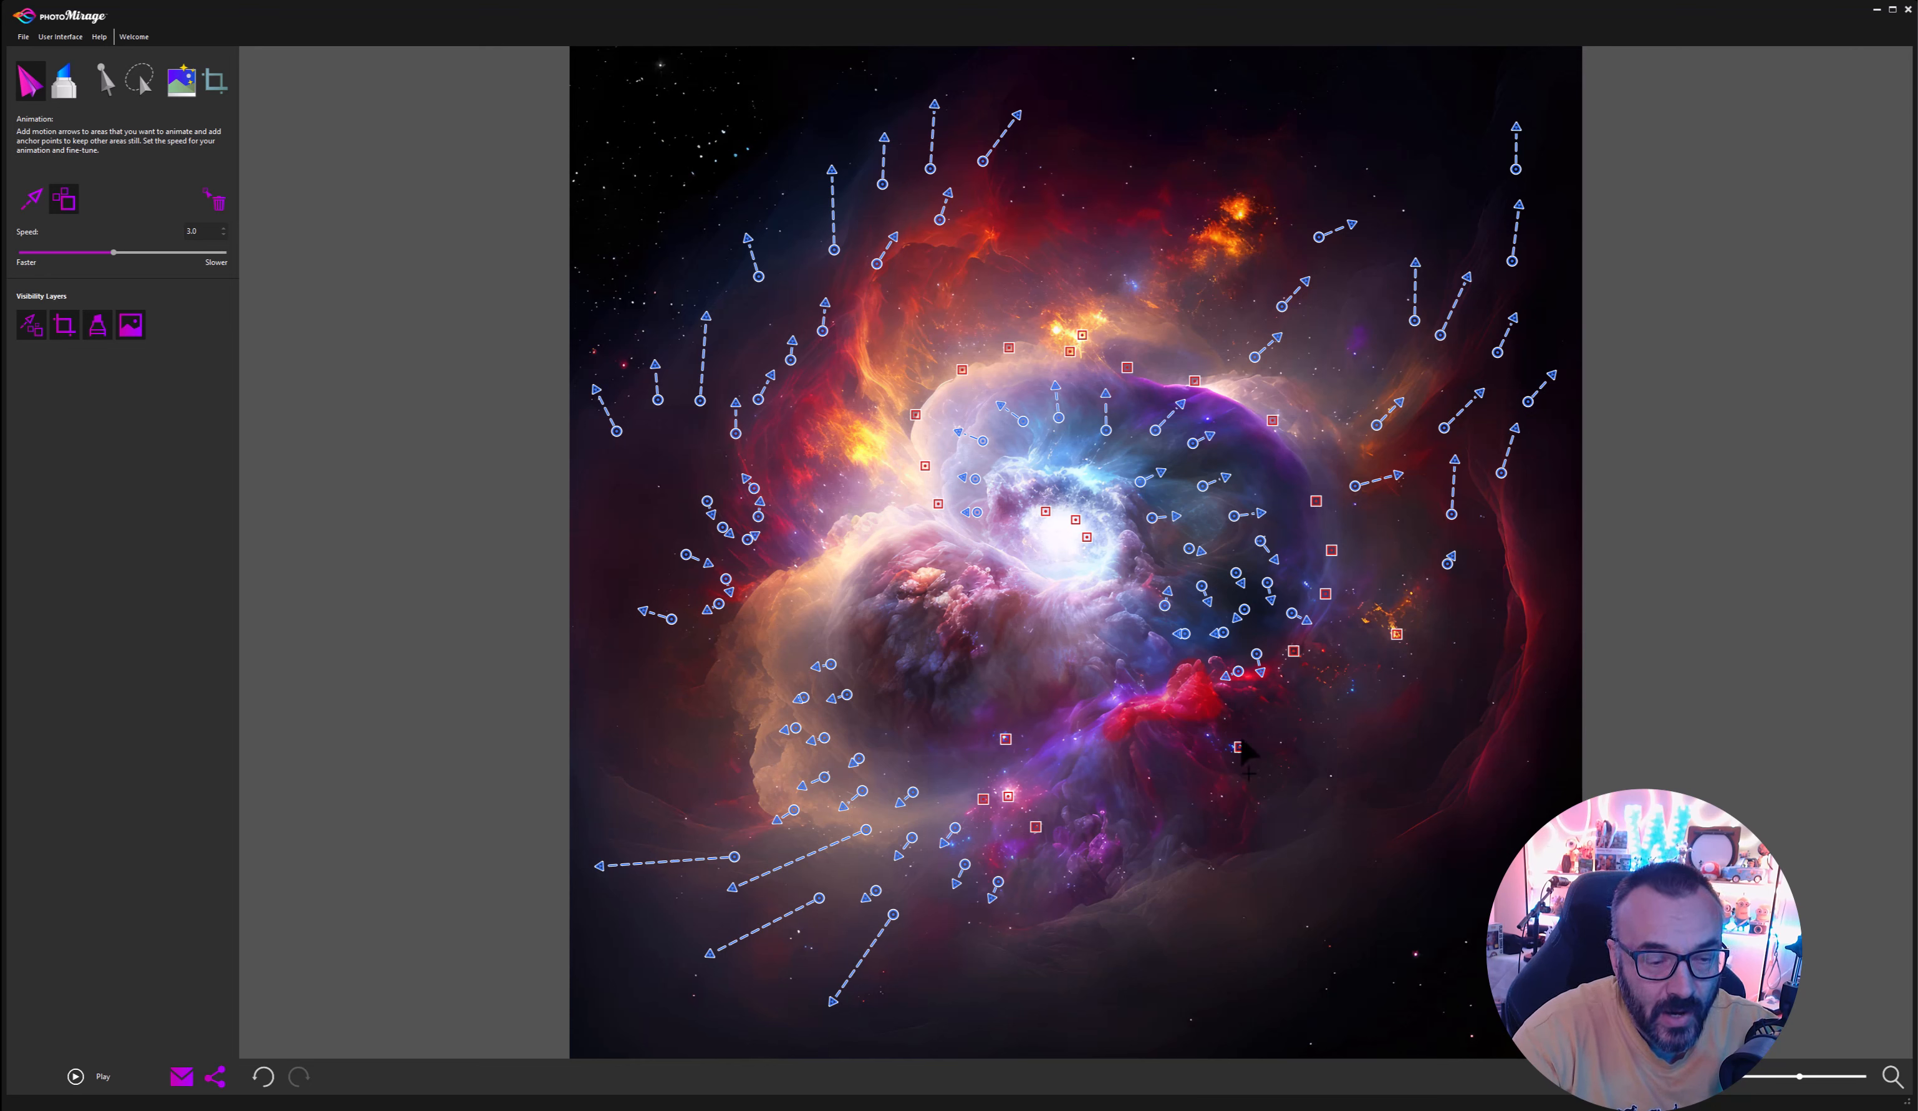
pyautogui.click(1240, 214)
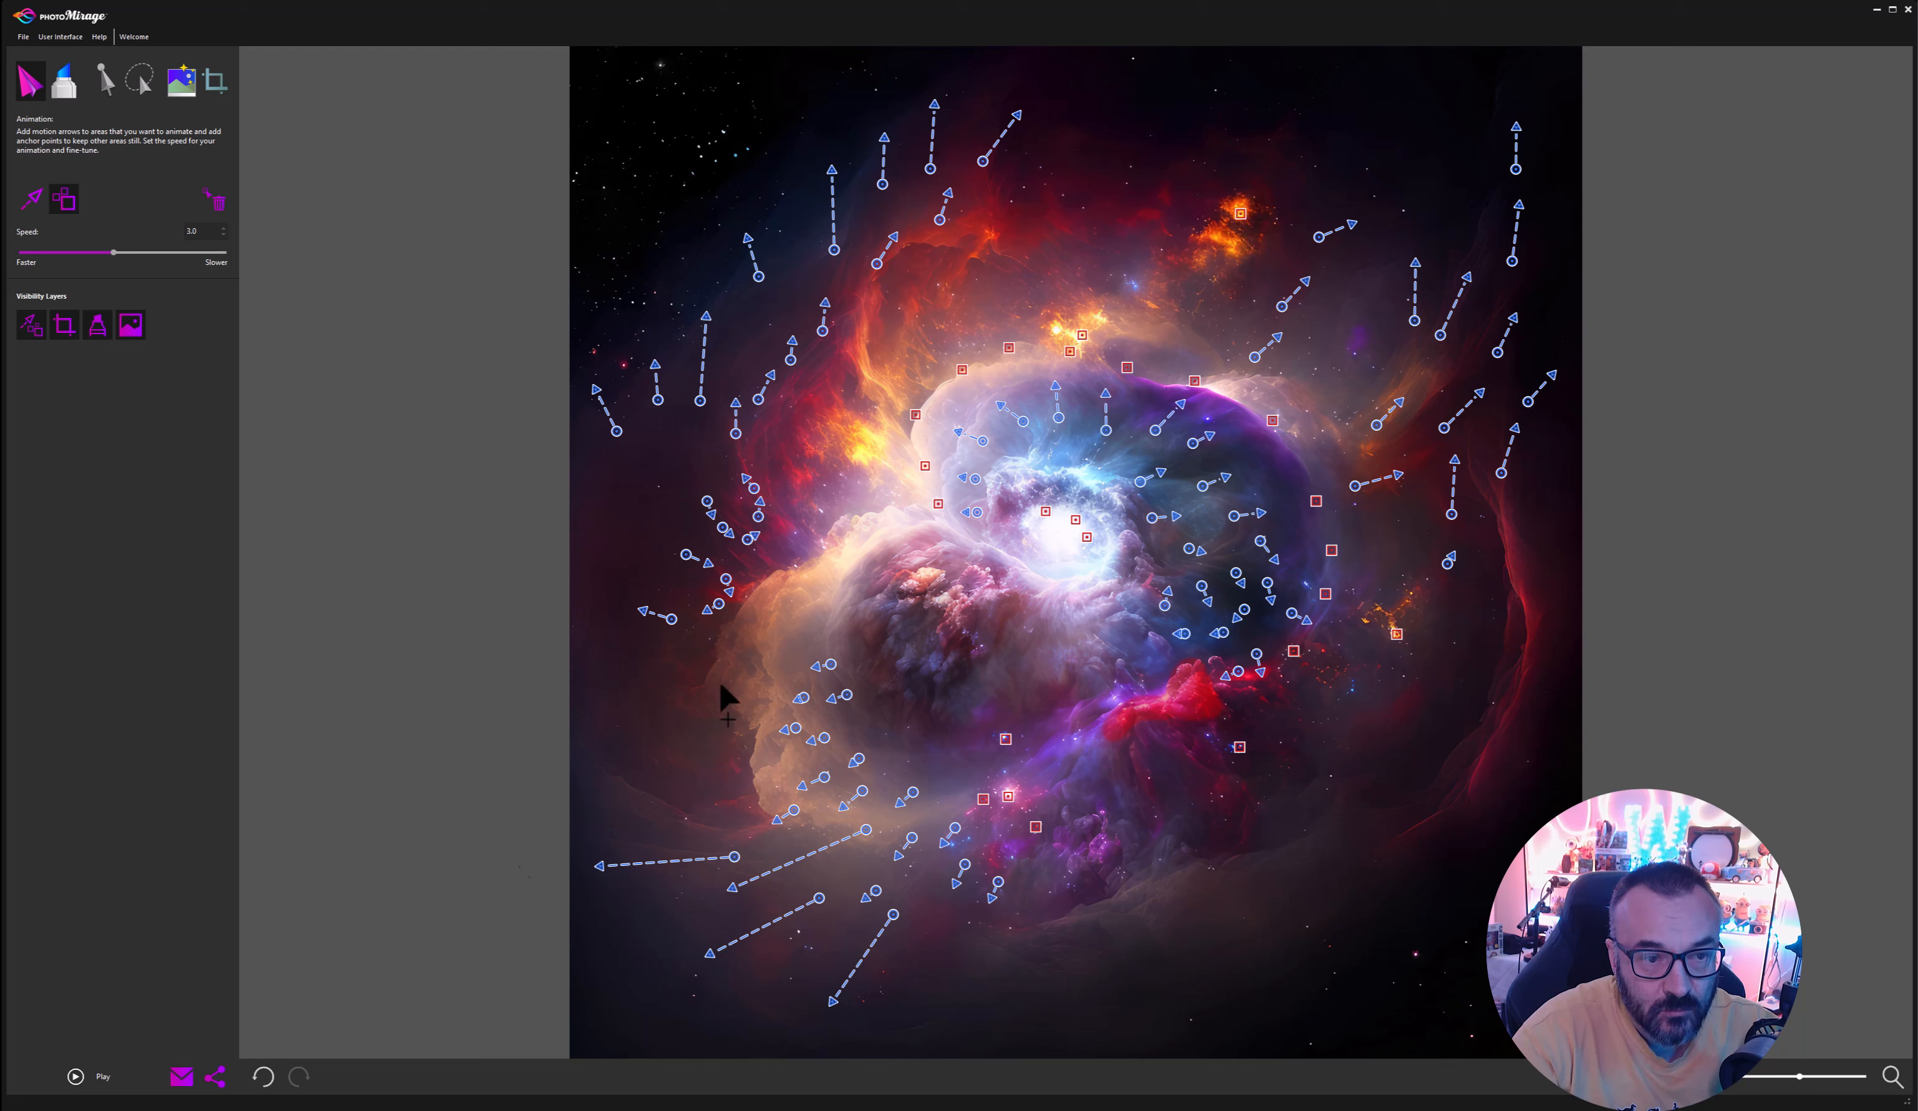
pyautogui.click(75, 1077)
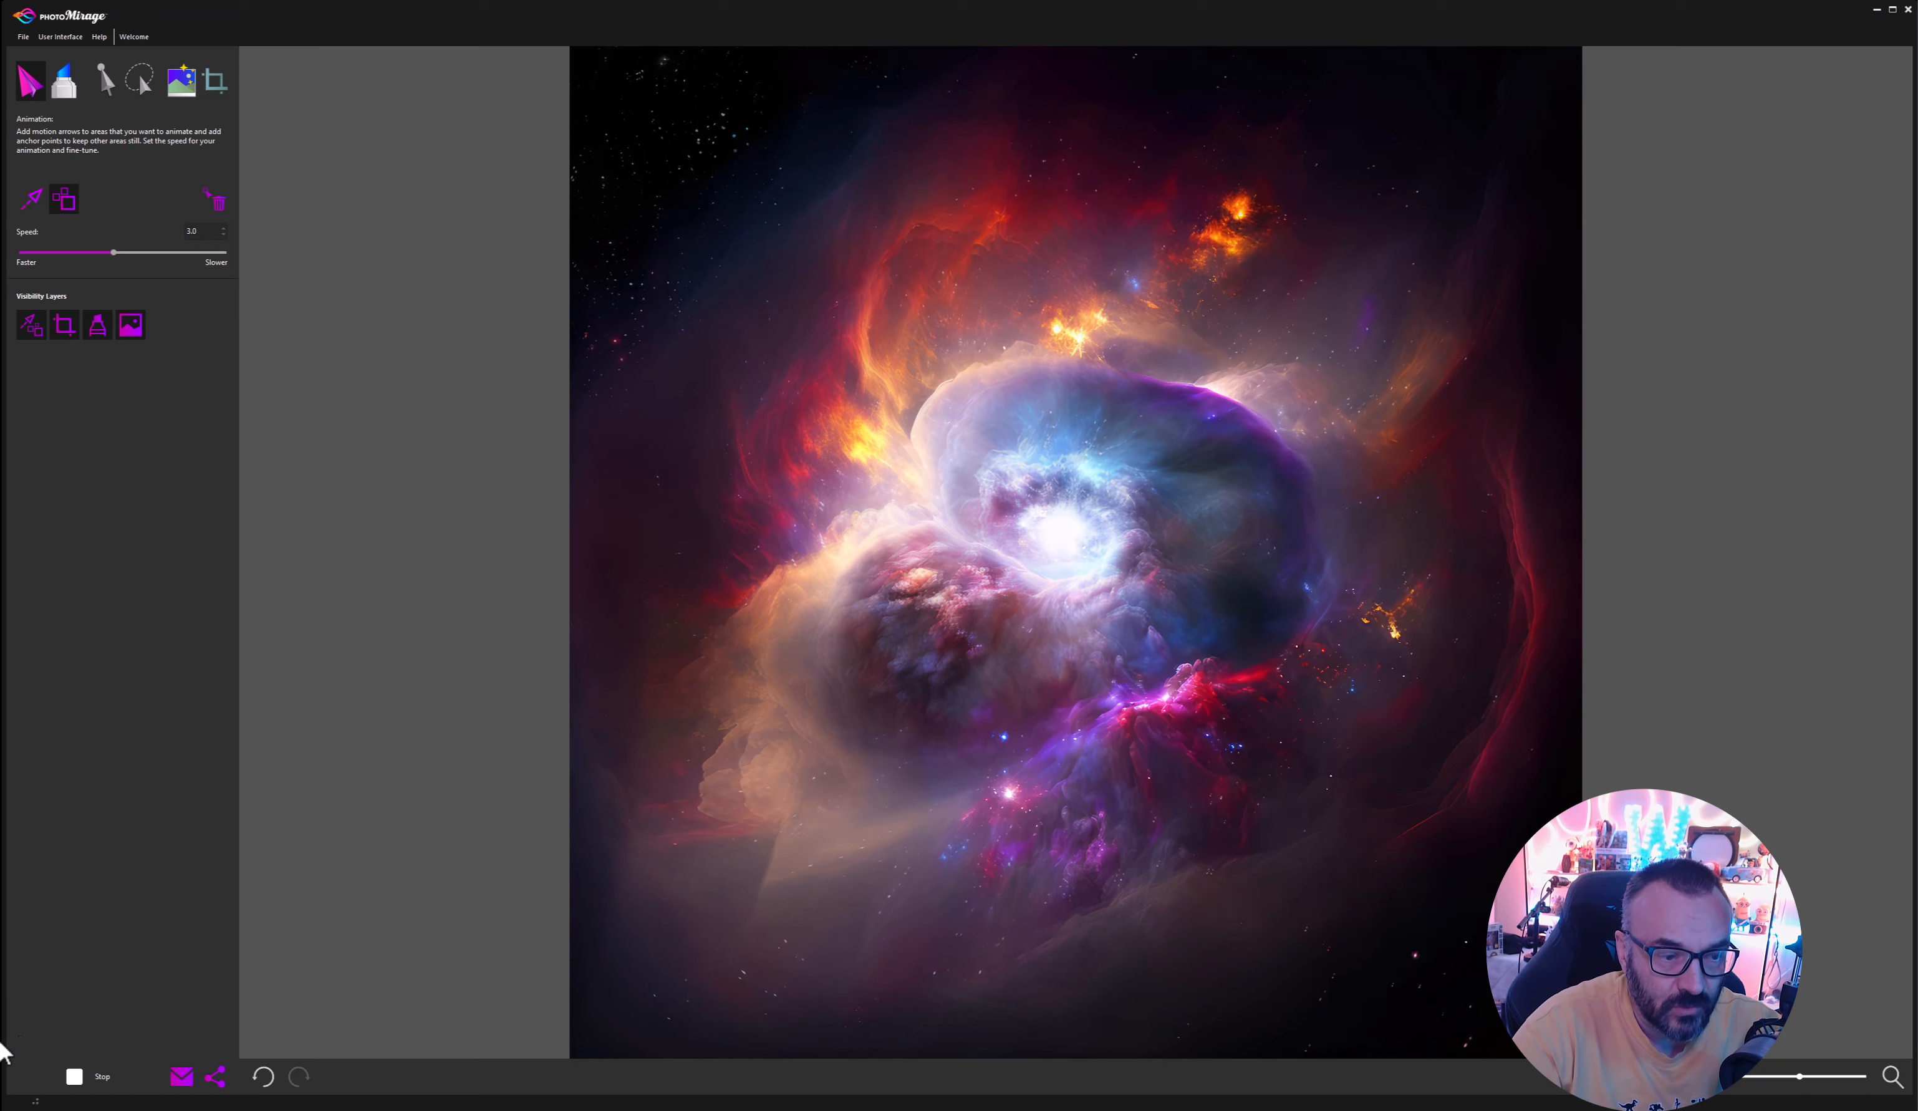
pyautogui.click(73, 1077)
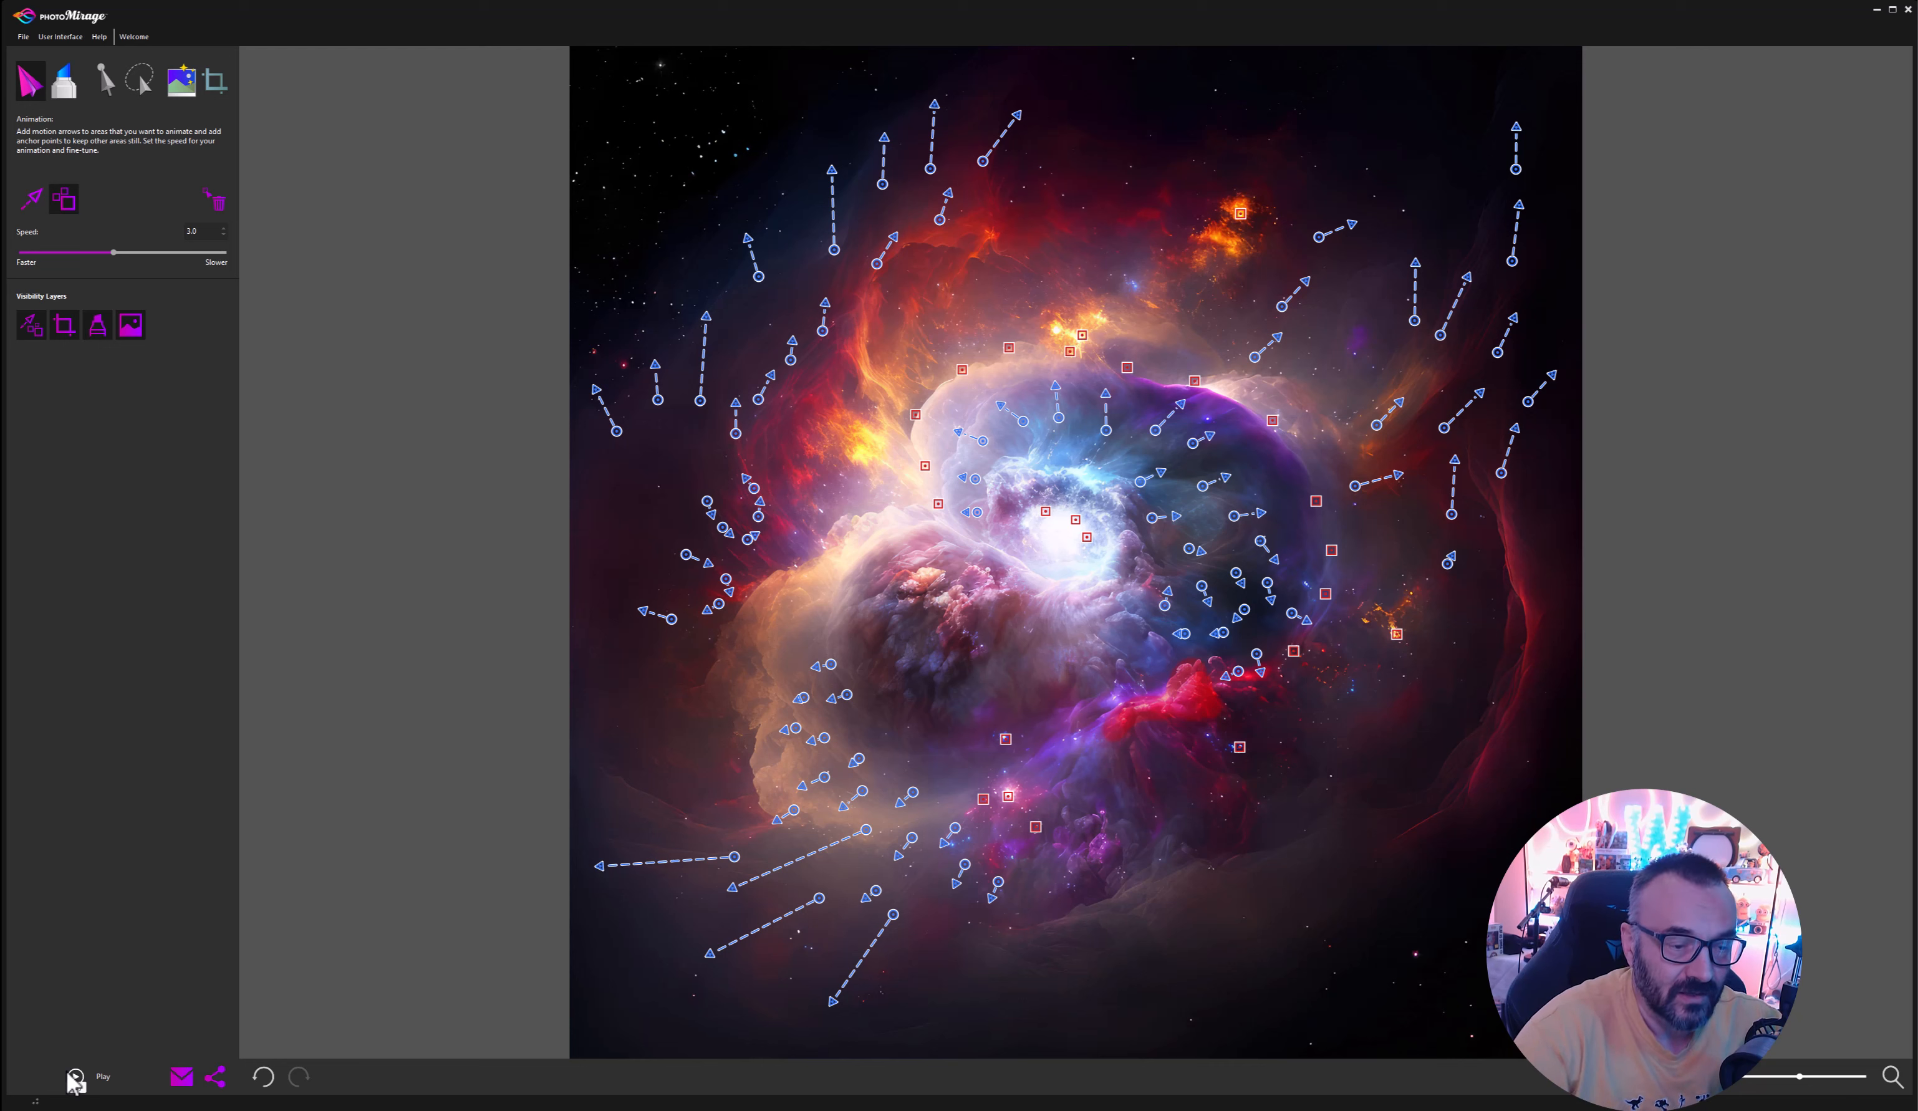
# Add short motion arrows around the rosy cloud and just below the core, and mask the cloud's pink centre to keep it still.
pyautogui.click(34, 201)
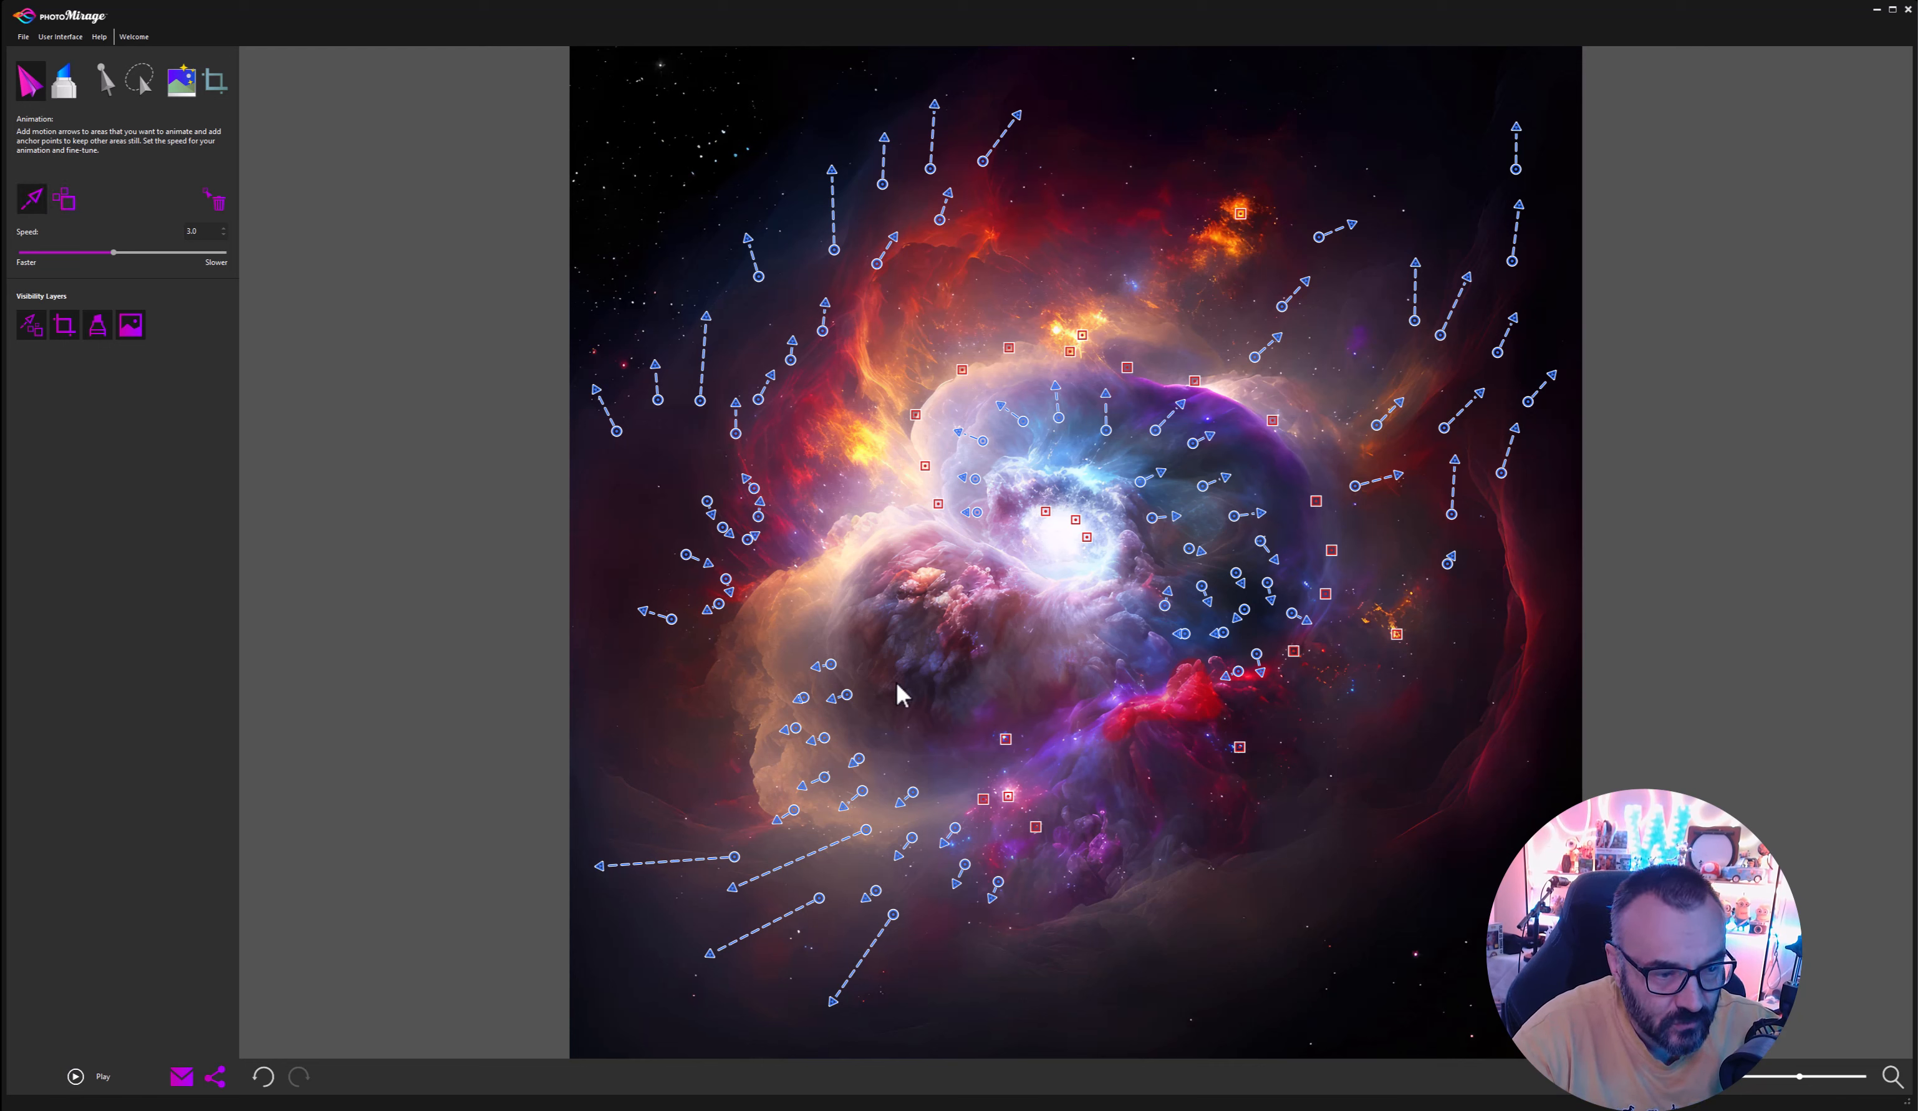
pyautogui.moveTo(886, 701)
pyautogui.mouseDown()
pyautogui.moveTo(862, 639)
pyautogui.moveTo(874, 588)
pyautogui.mouseUp()
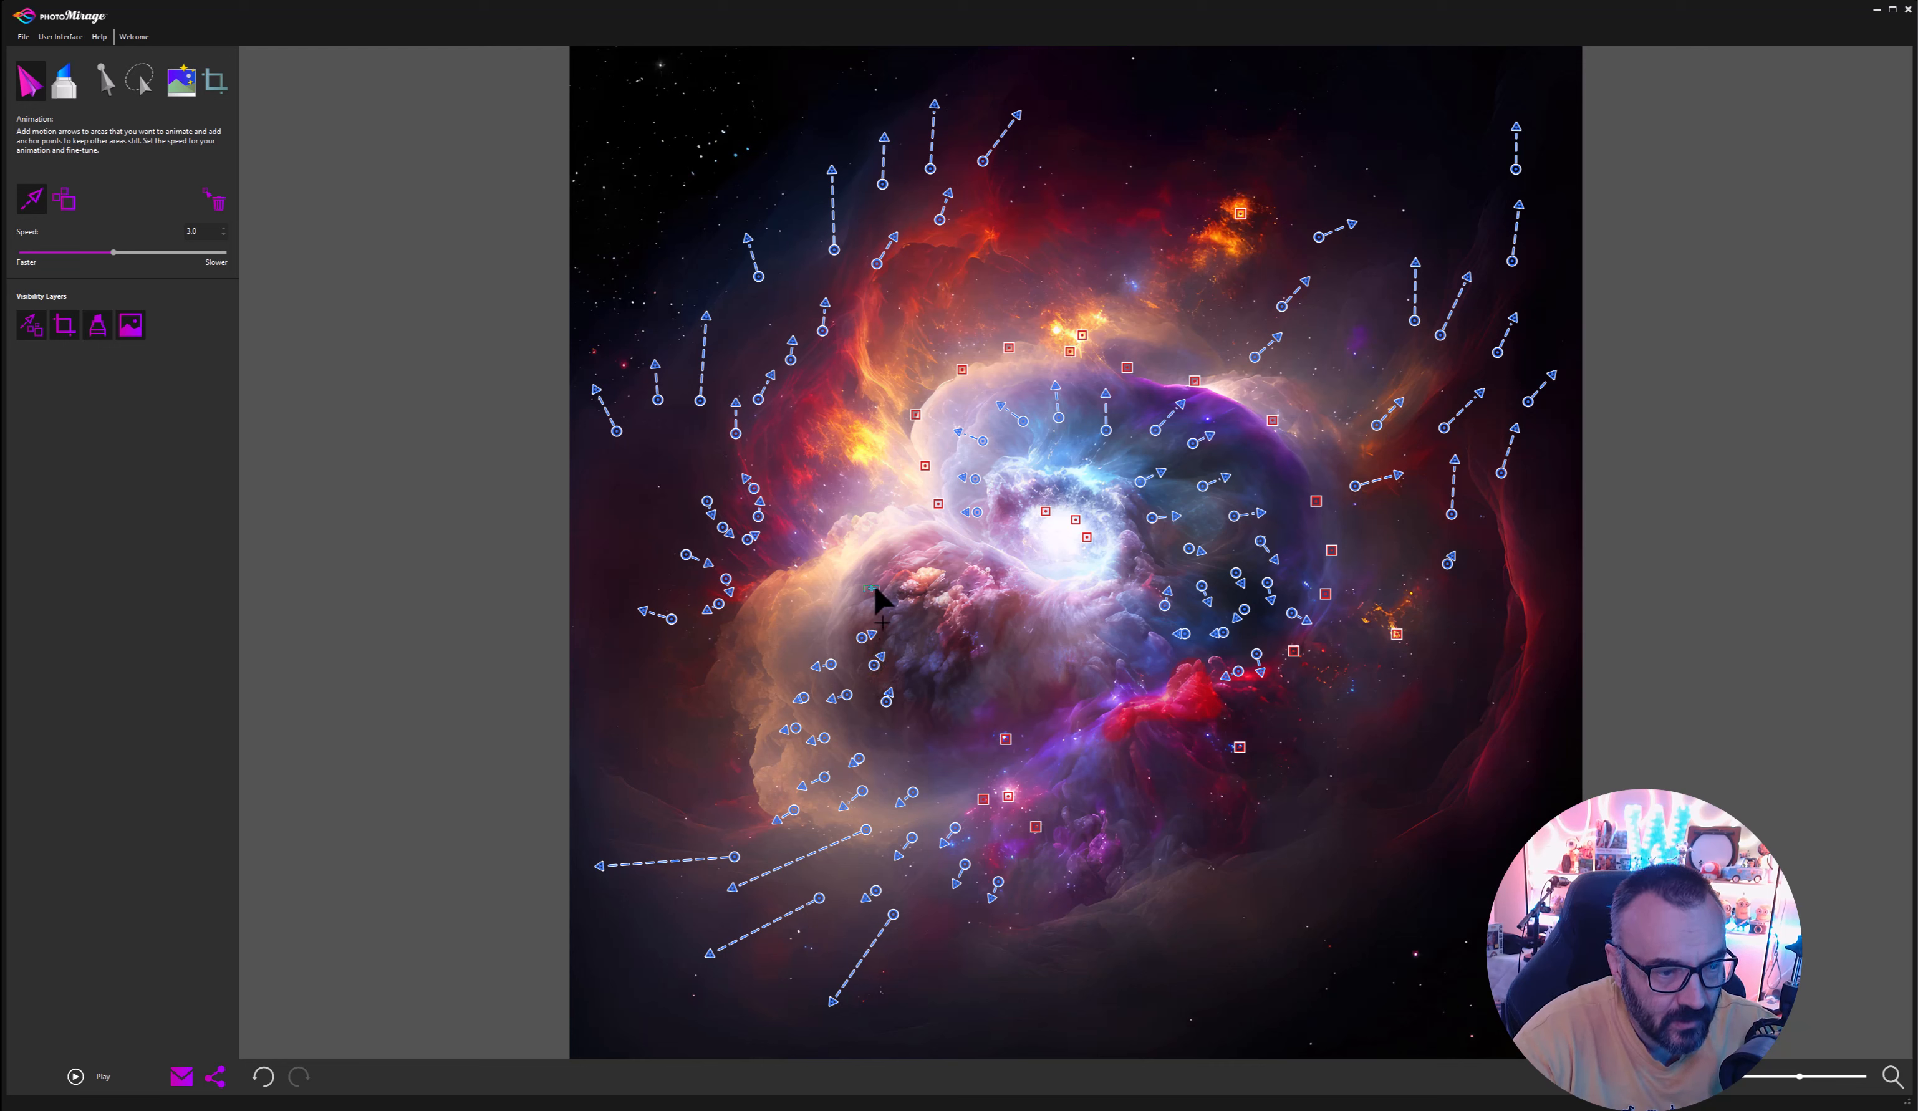
pyautogui.moveTo(966, 712); pyautogui.dragTo(1028, 678)
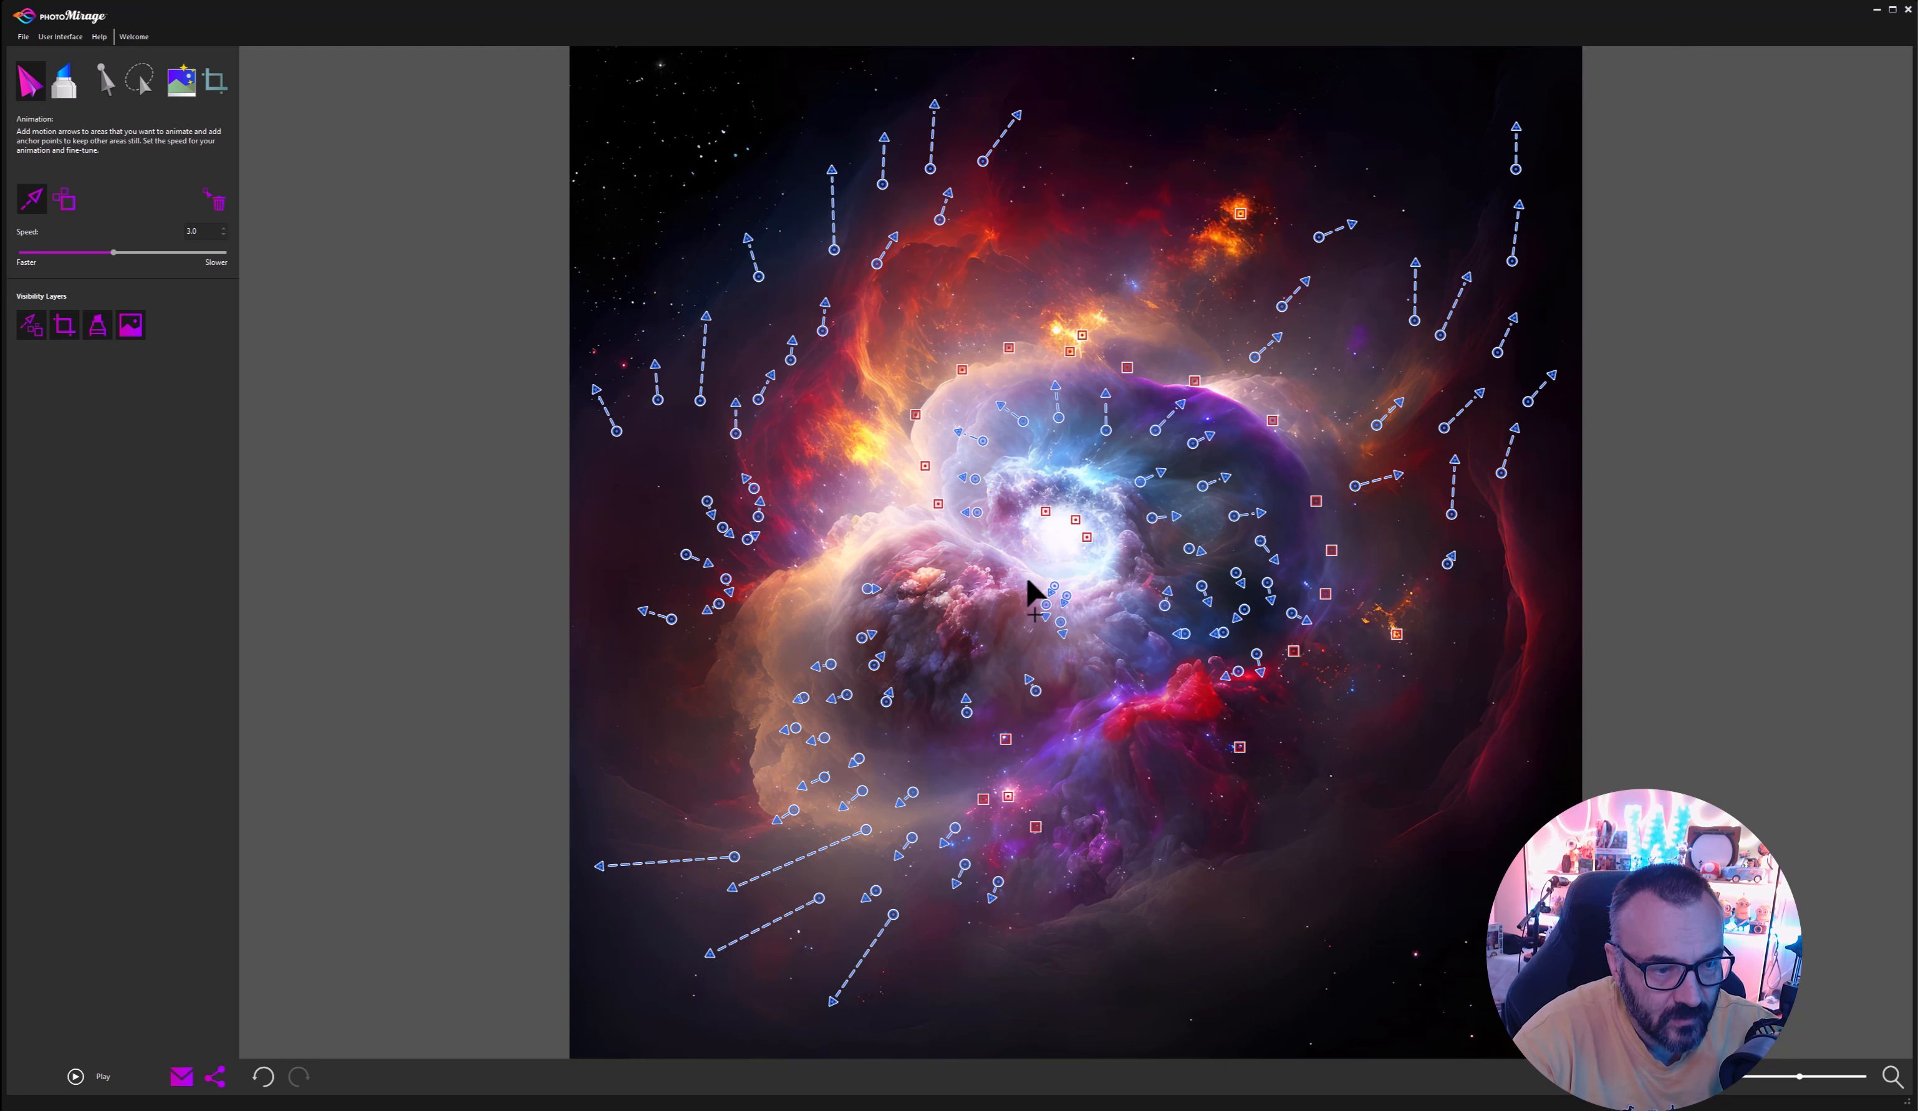
pyautogui.moveTo(1029, 580); pyautogui.dragTo(974, 552)
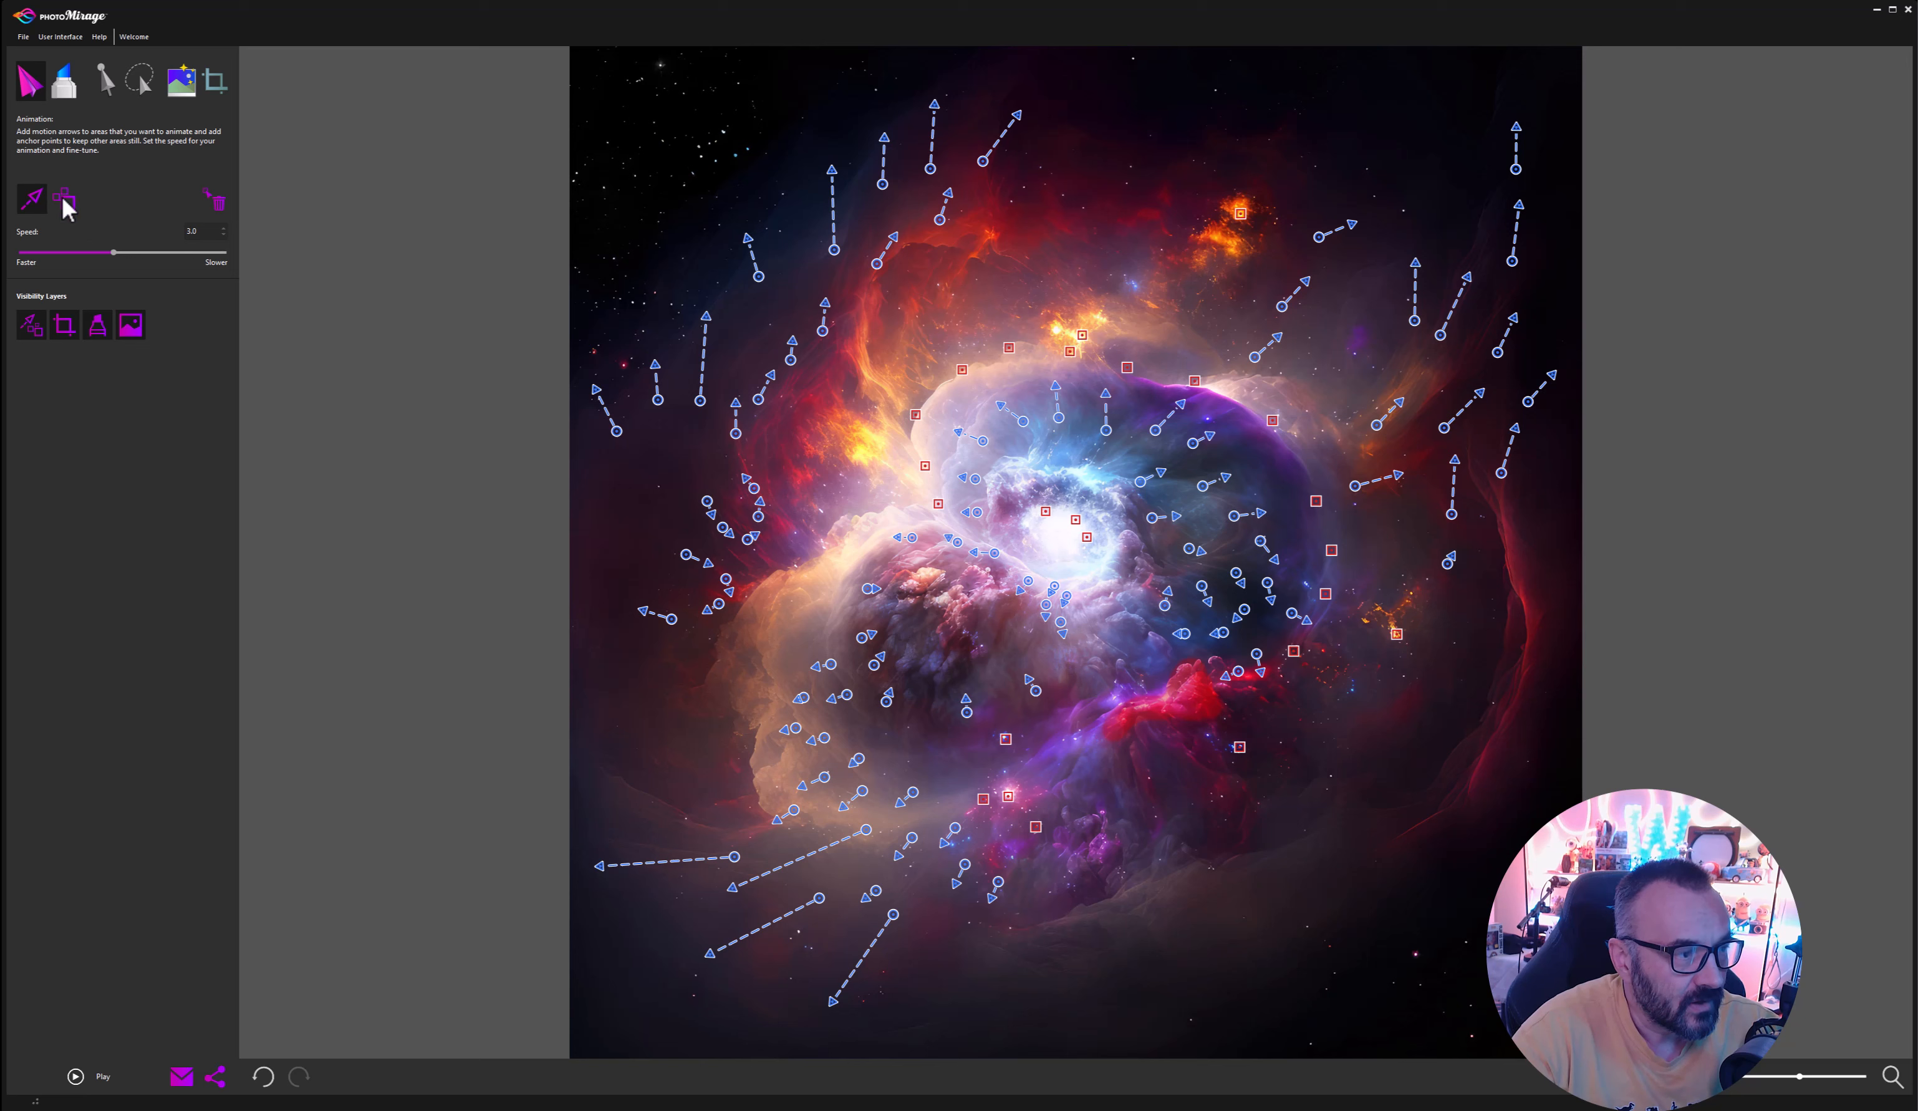
pyautogui.click(64, 82)
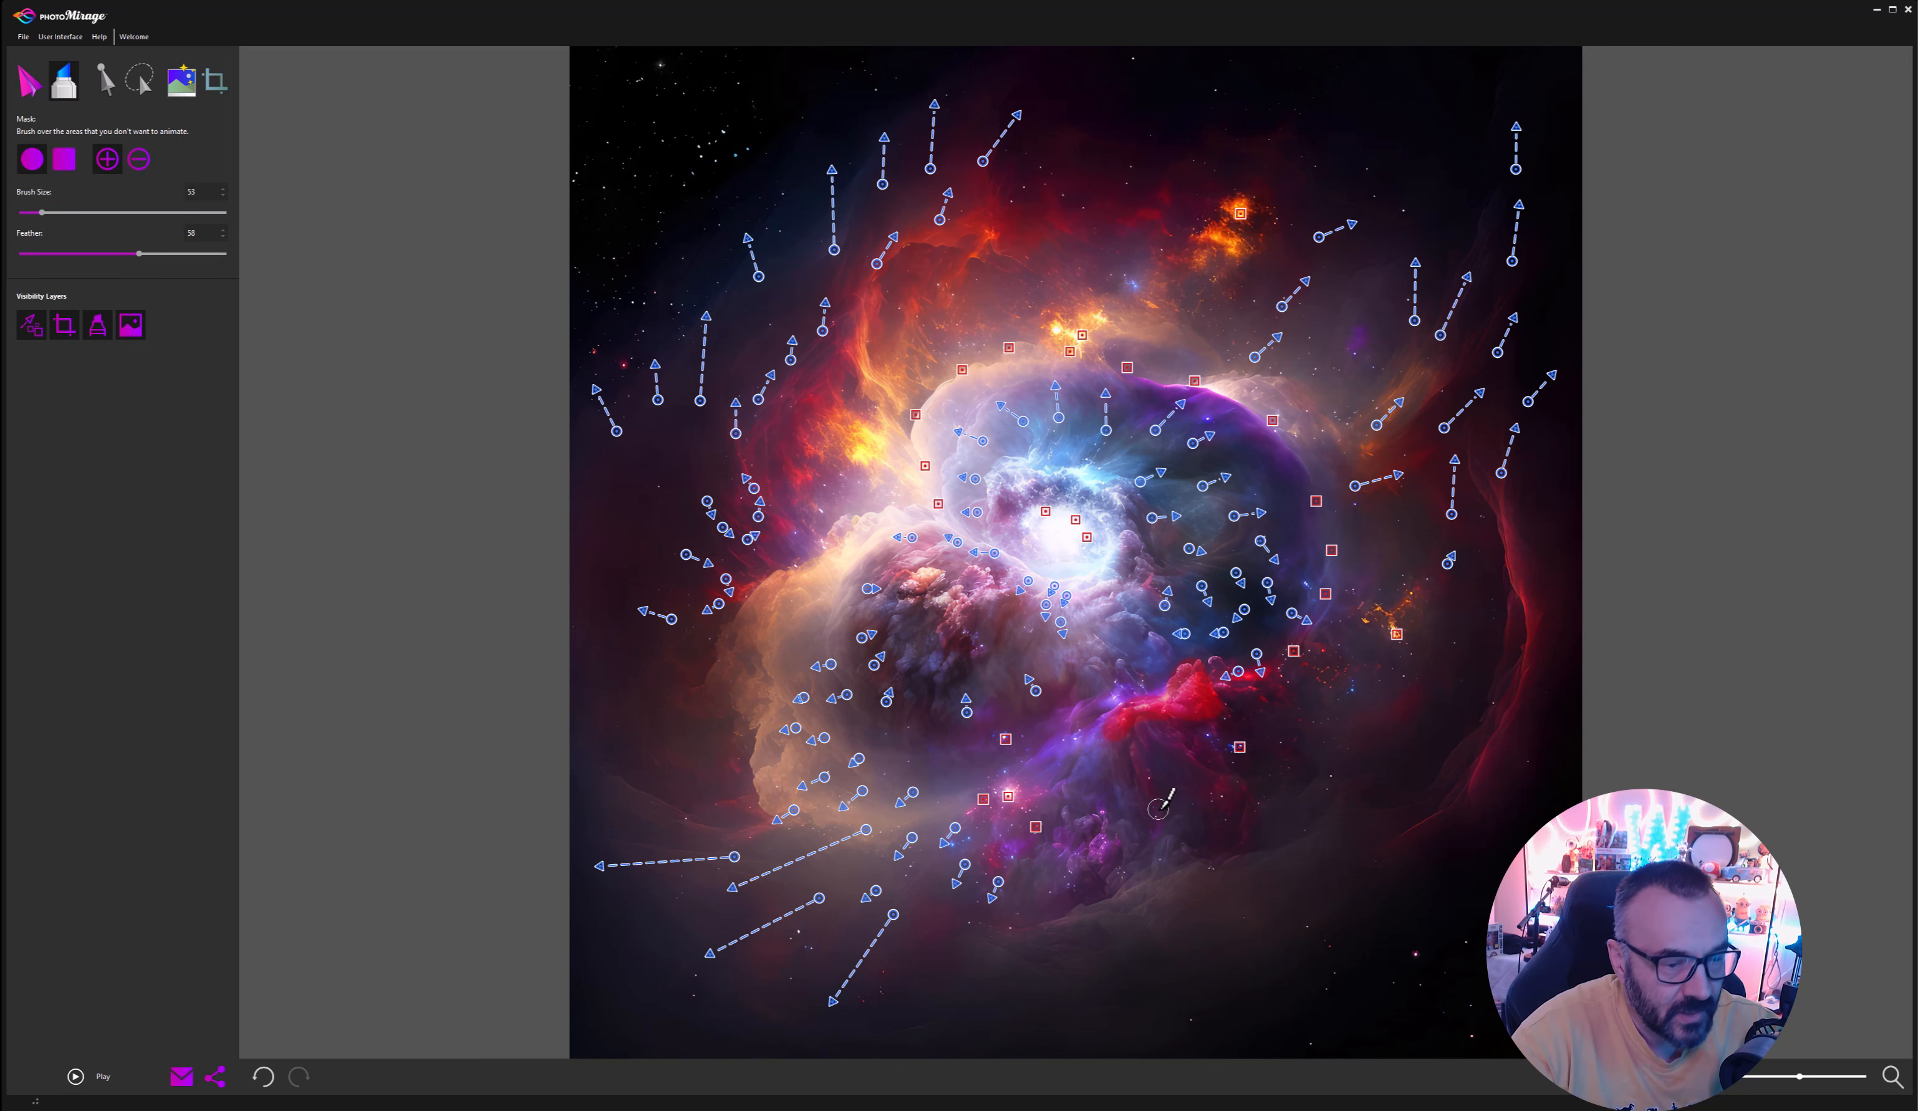
pyautogui.moveTo(946, 613)
pyautogui.mouseDown()
pyautogui.moveTo(933, 605)
pyautogui.moveTo(967, 608)
pyautogui.moveTo(926, 579)
pyautogui.moveTo(907, 638)
pyautogui.moveTo(973, 649)
pyautogui.moveTo(967, 616)
pyautogui.moveTo(991, 595)
pyautogui.moveTo(969, 577)
pyautogui.moveTo(990, 589)
pyautogui.moveTo(982, 640)
pyautogui.mouseUp()
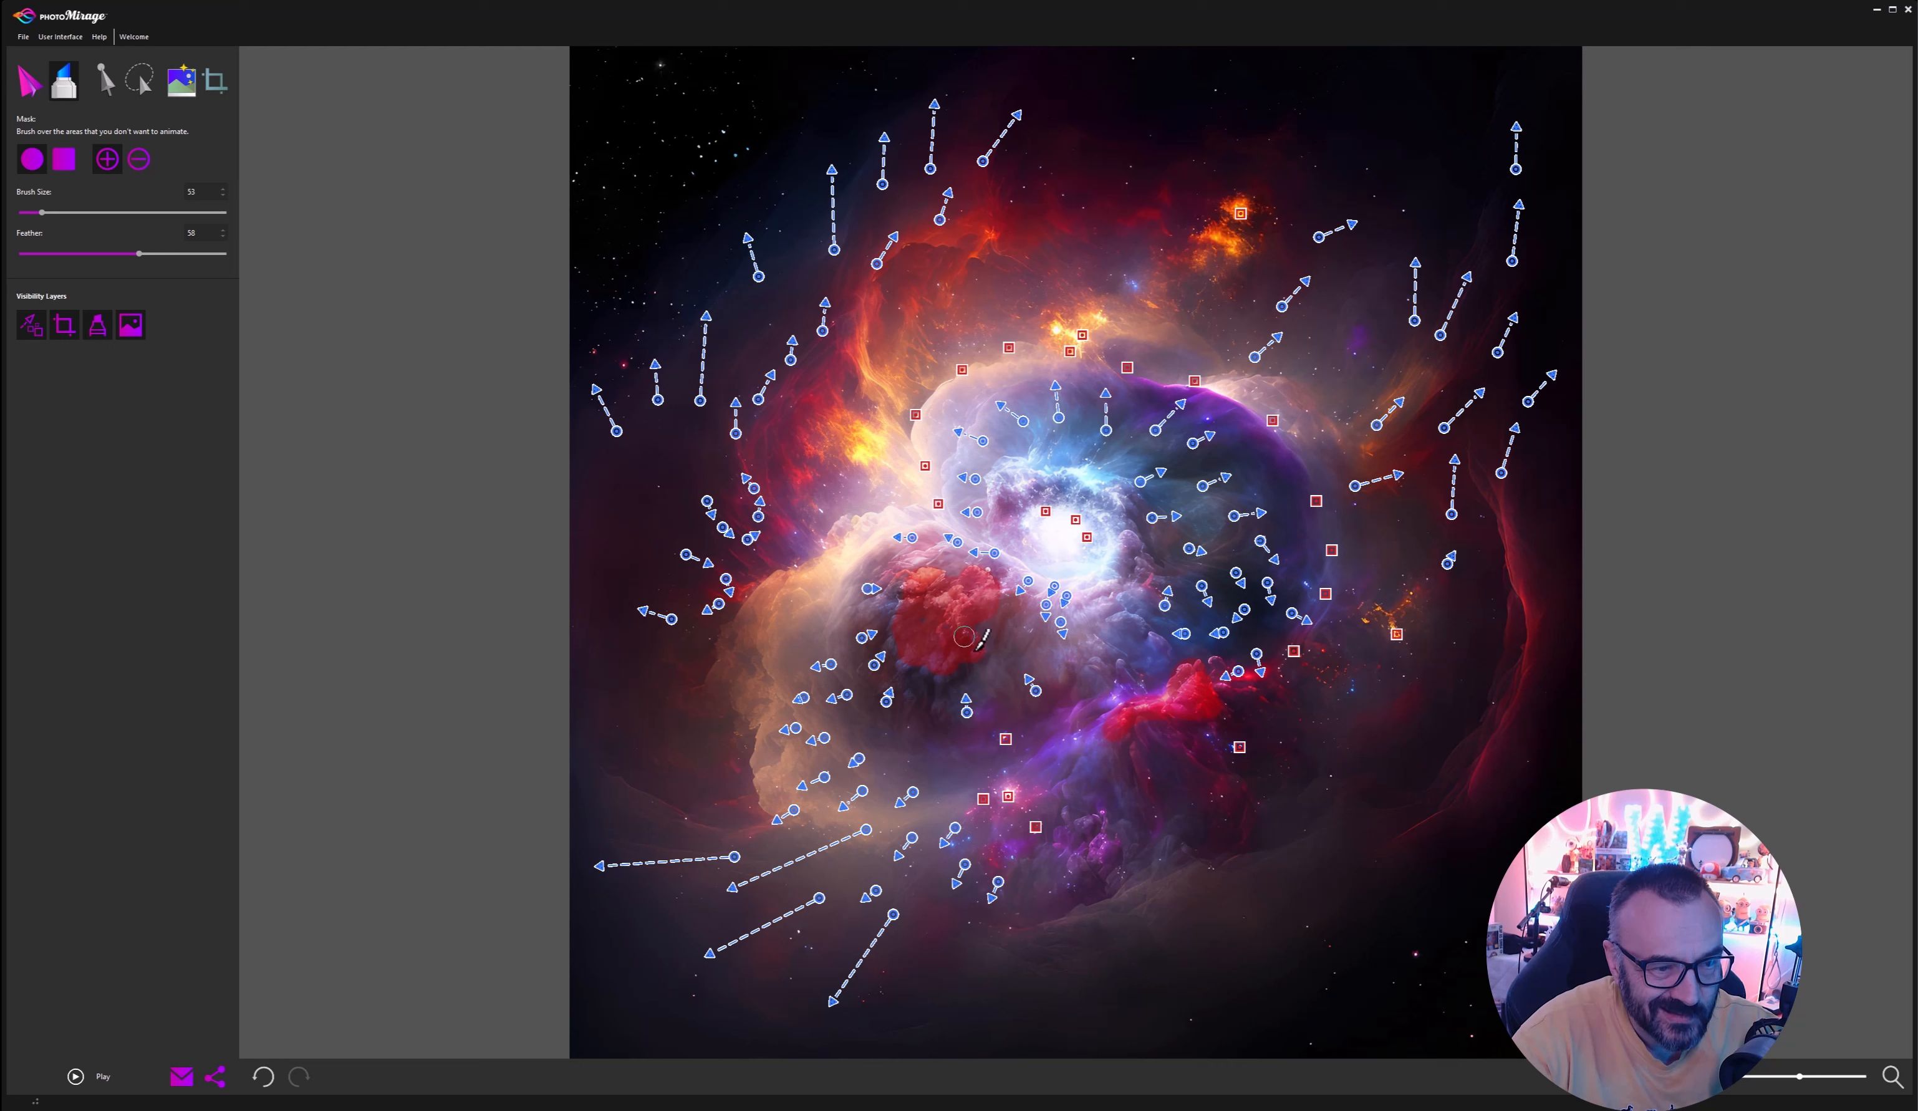
# Place anchor points along the outer left edge of the tan cloud and along its upper rim toward the core.
pyautogui.click(31, 90)
pyautogui.click(66, 200)
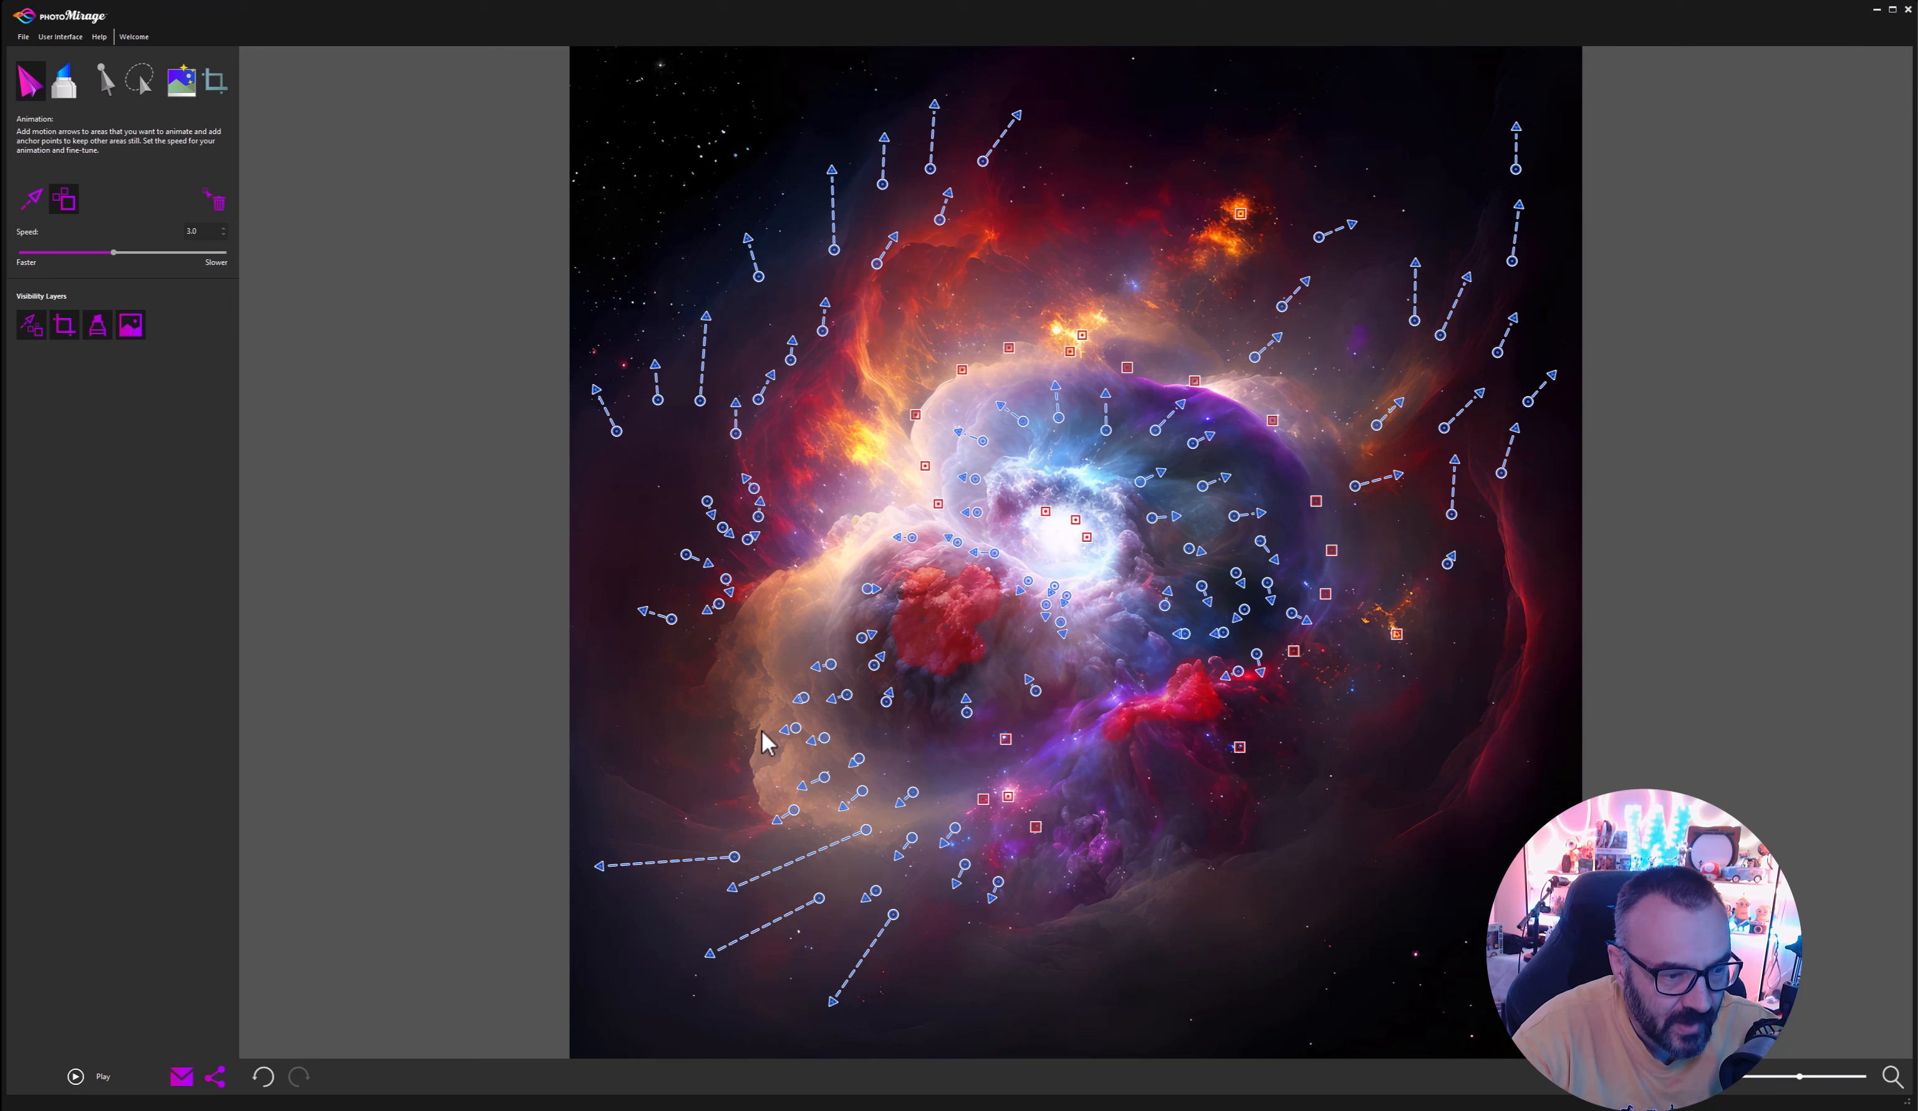
pyautogui.click(760, 795)
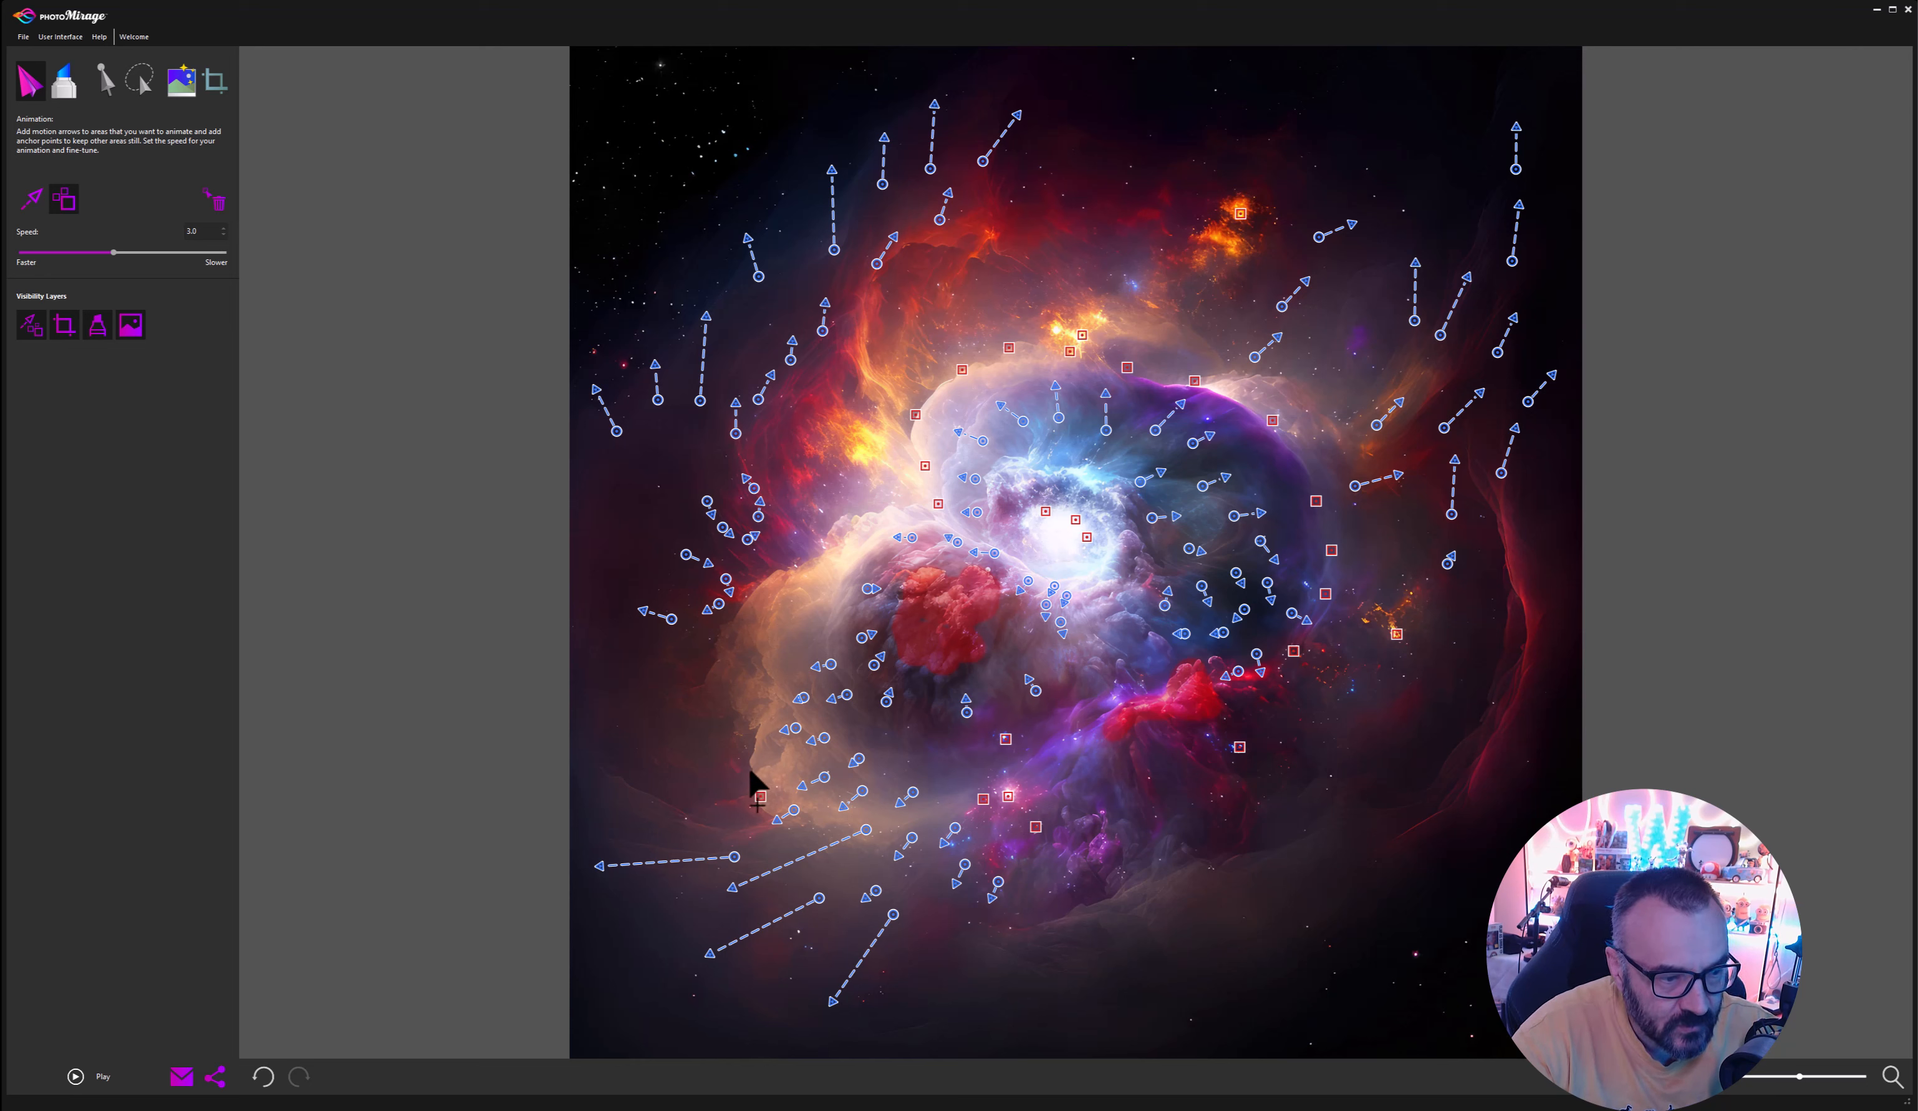
pyautogui.click(754, 732)
pyautogui.click(743, 715)
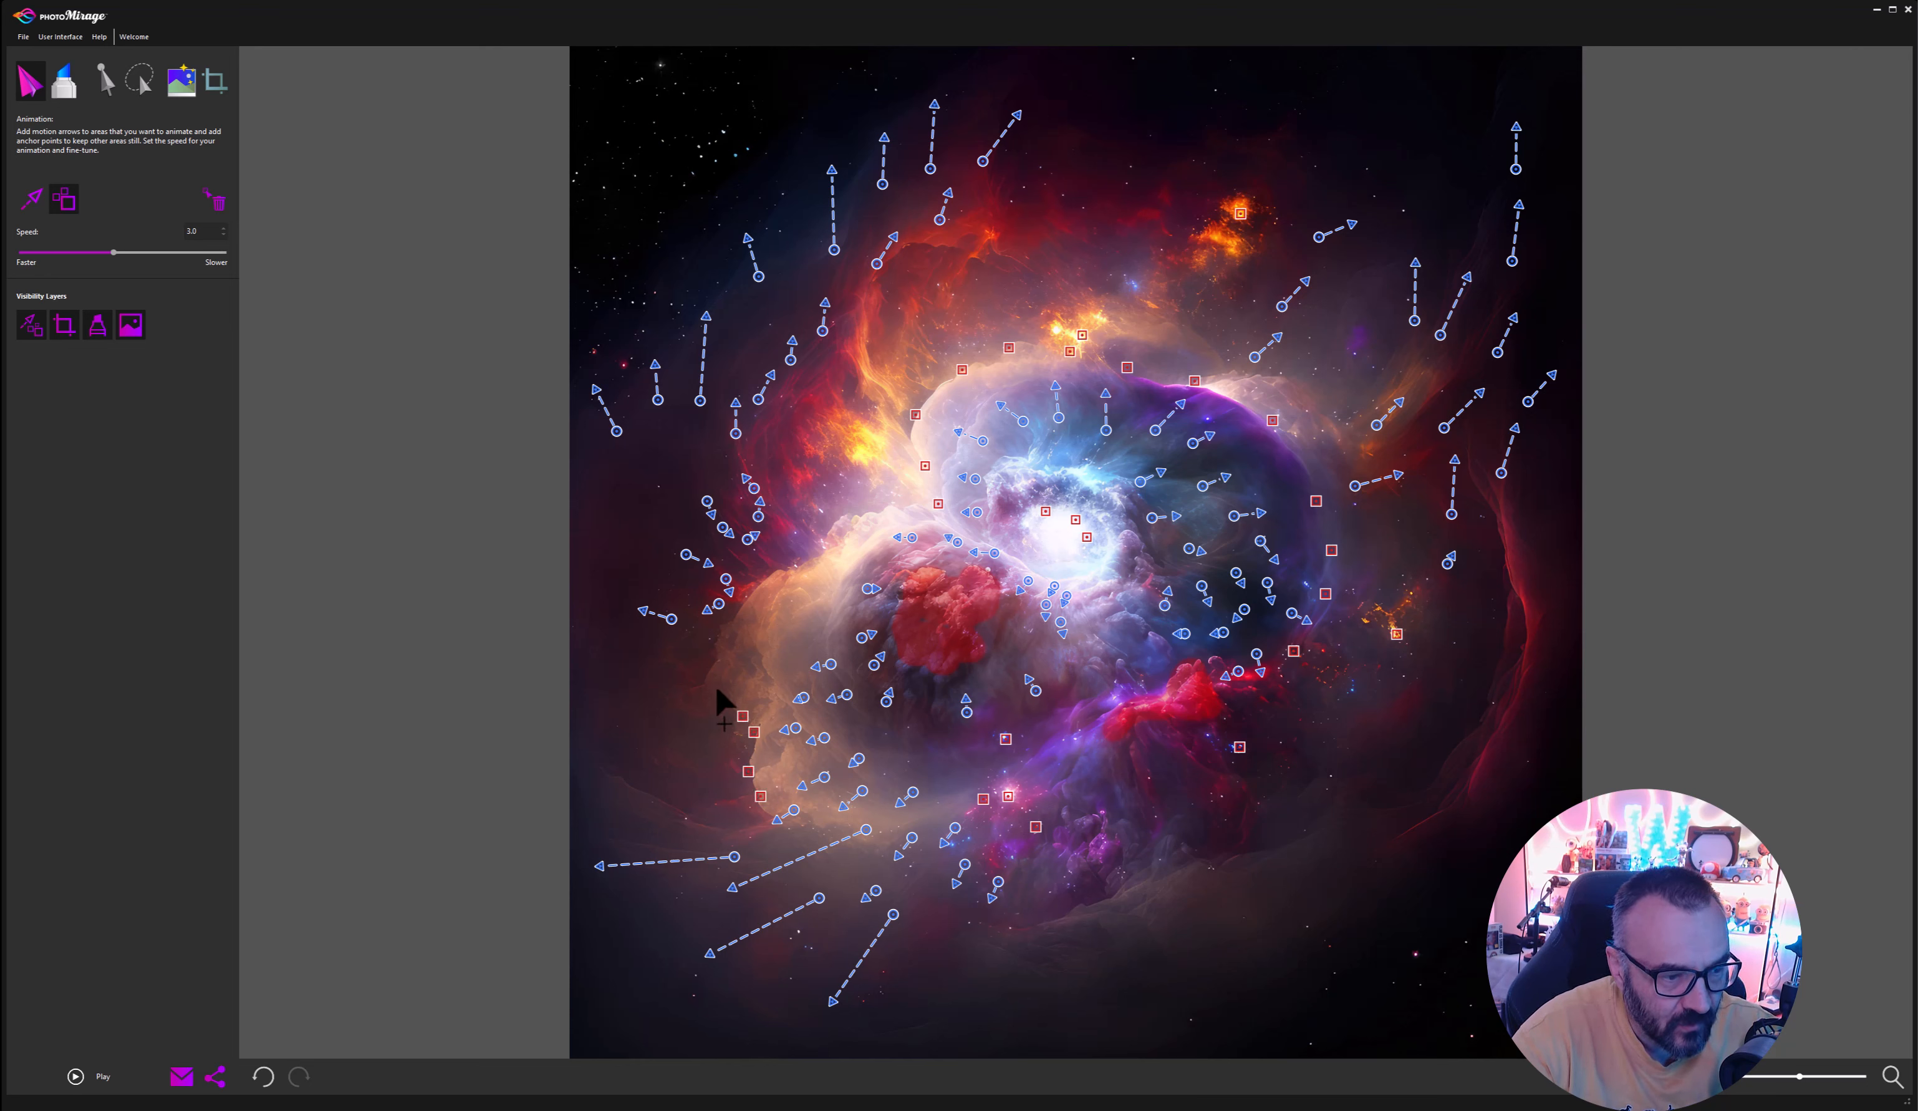
pyautogui.click(709, 680)
pyautogui.click(719, 643)
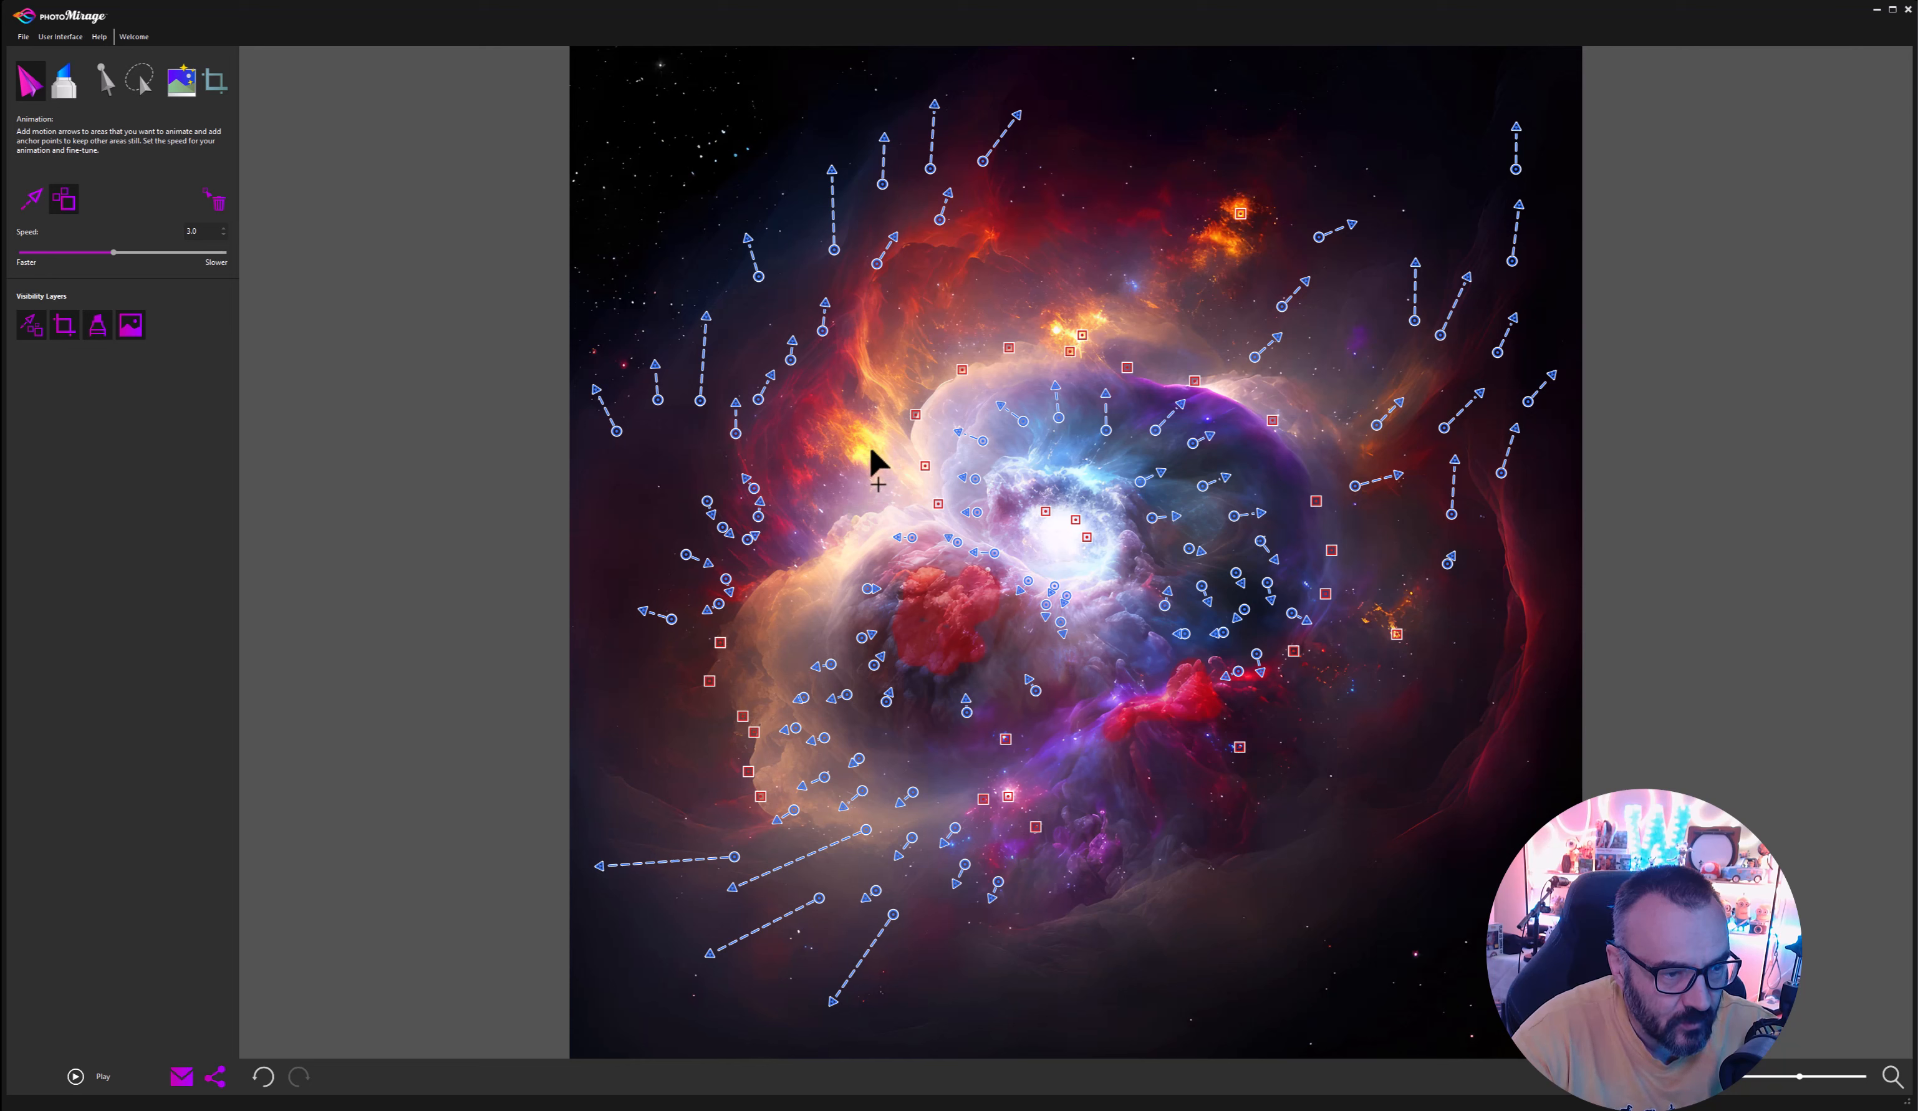
pyautogui.click(816, 554)
pyautogui.click(840, 519)
pyautogui.click(875, 511)
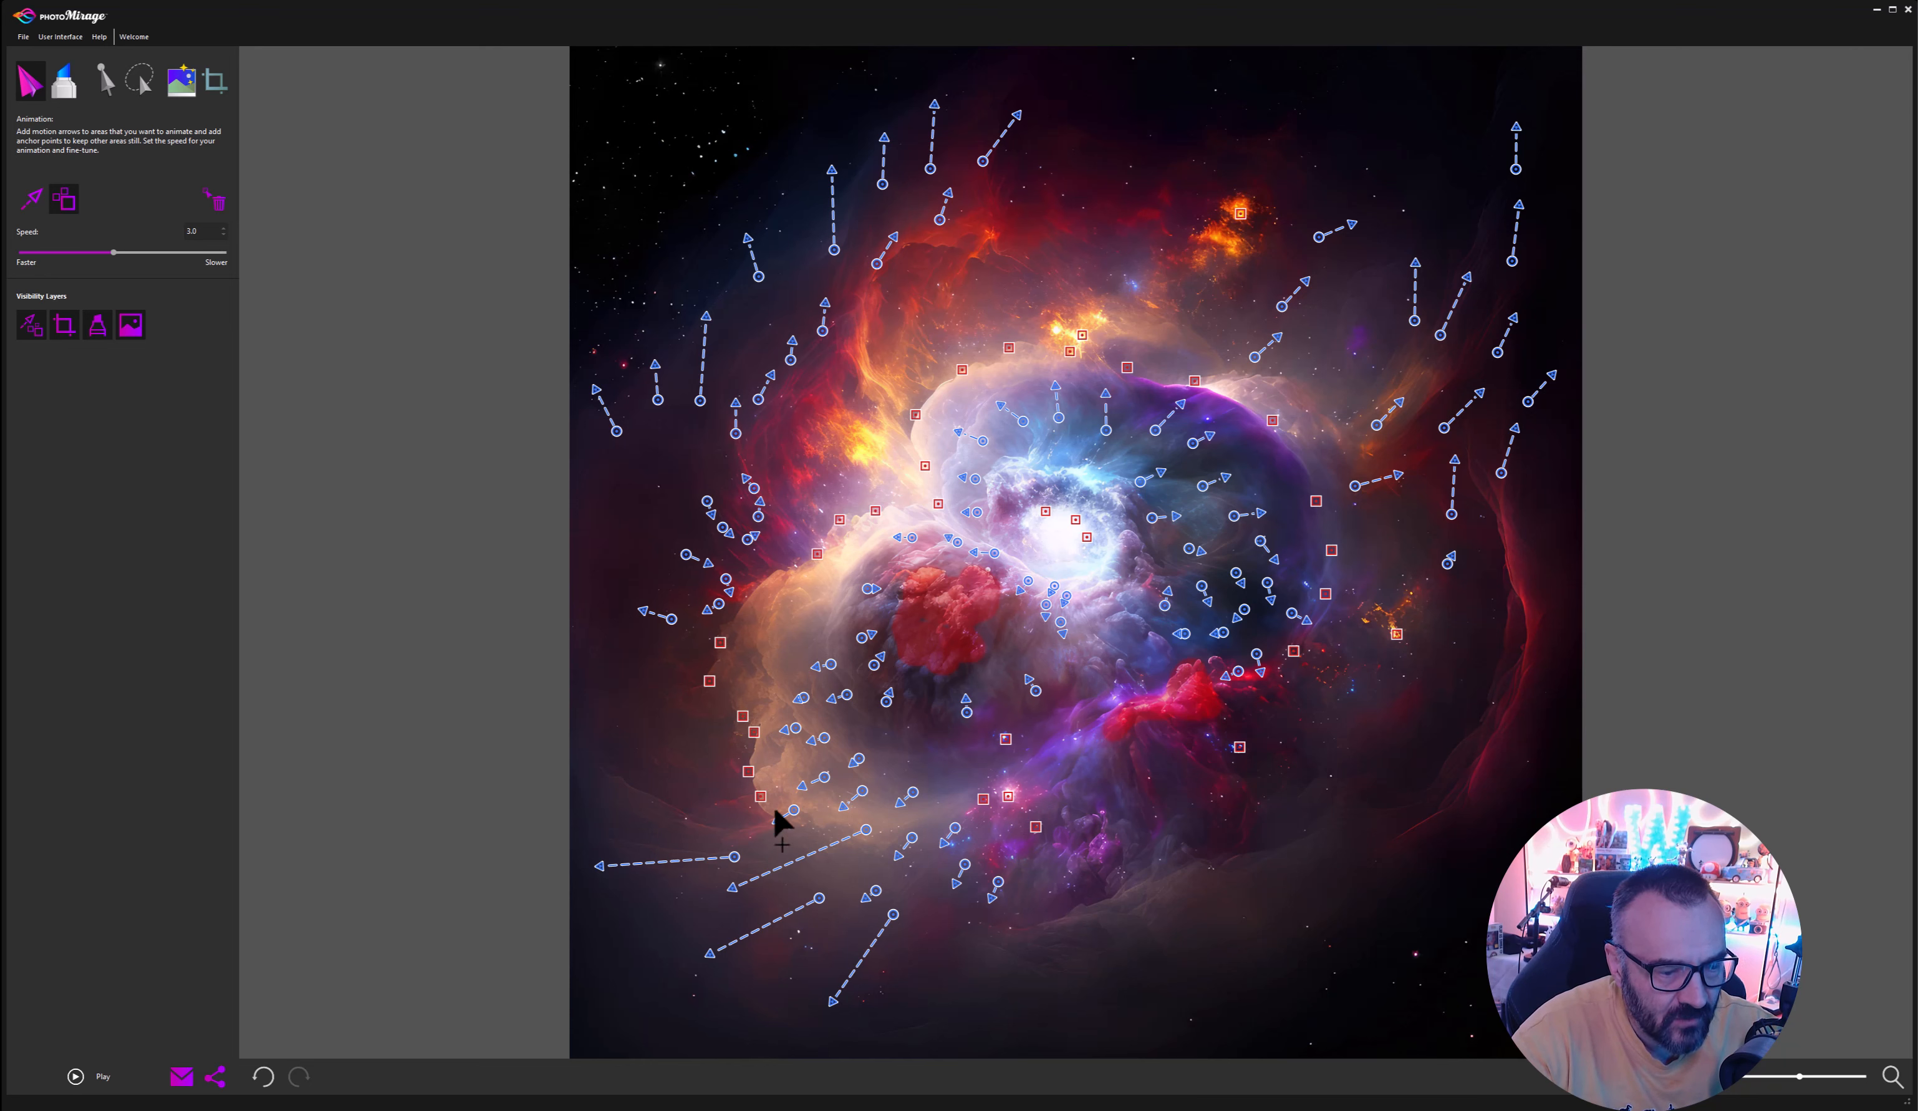
# Place anchor points along the purple cloud's lower edge and inside its lower part.
pyautogui.click(1093, 897)
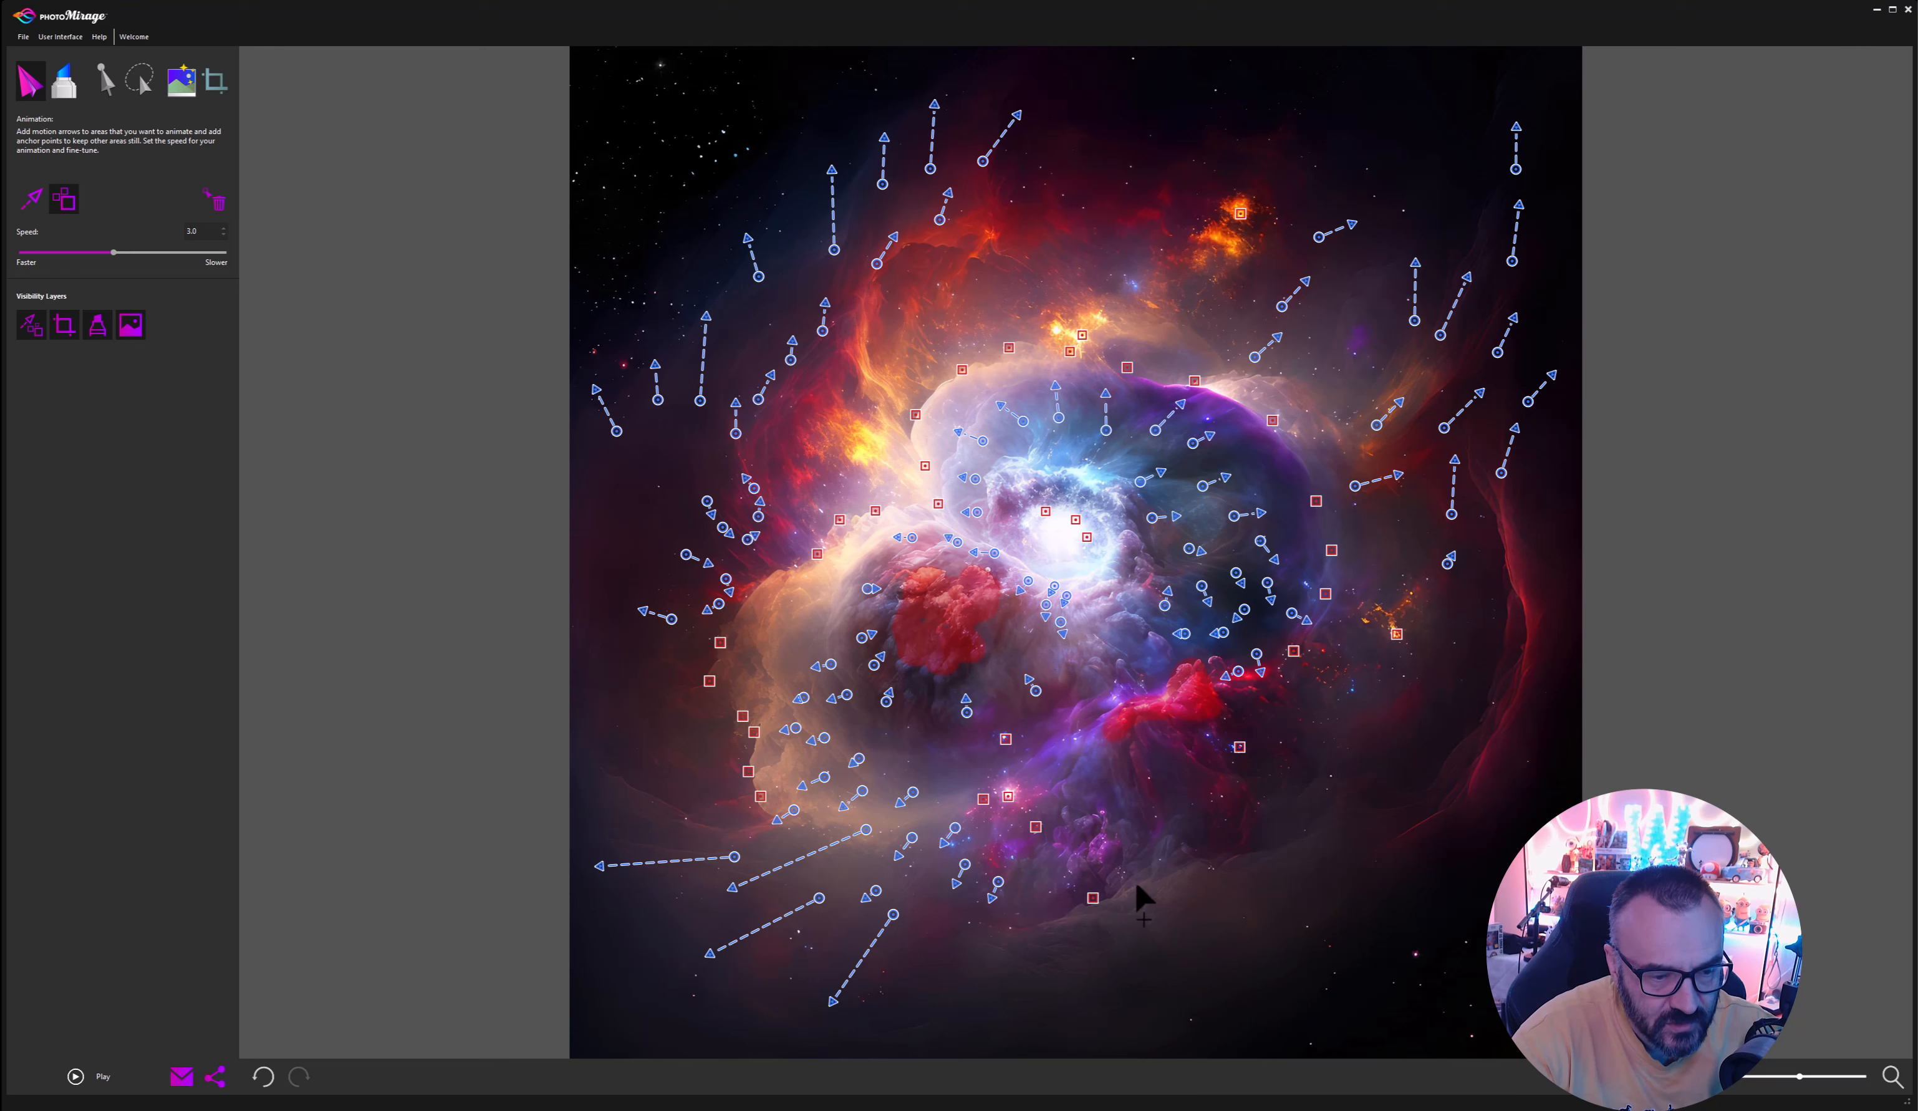
pyautogui.click(1136, 885)
pyautogui.click(1219, 862)
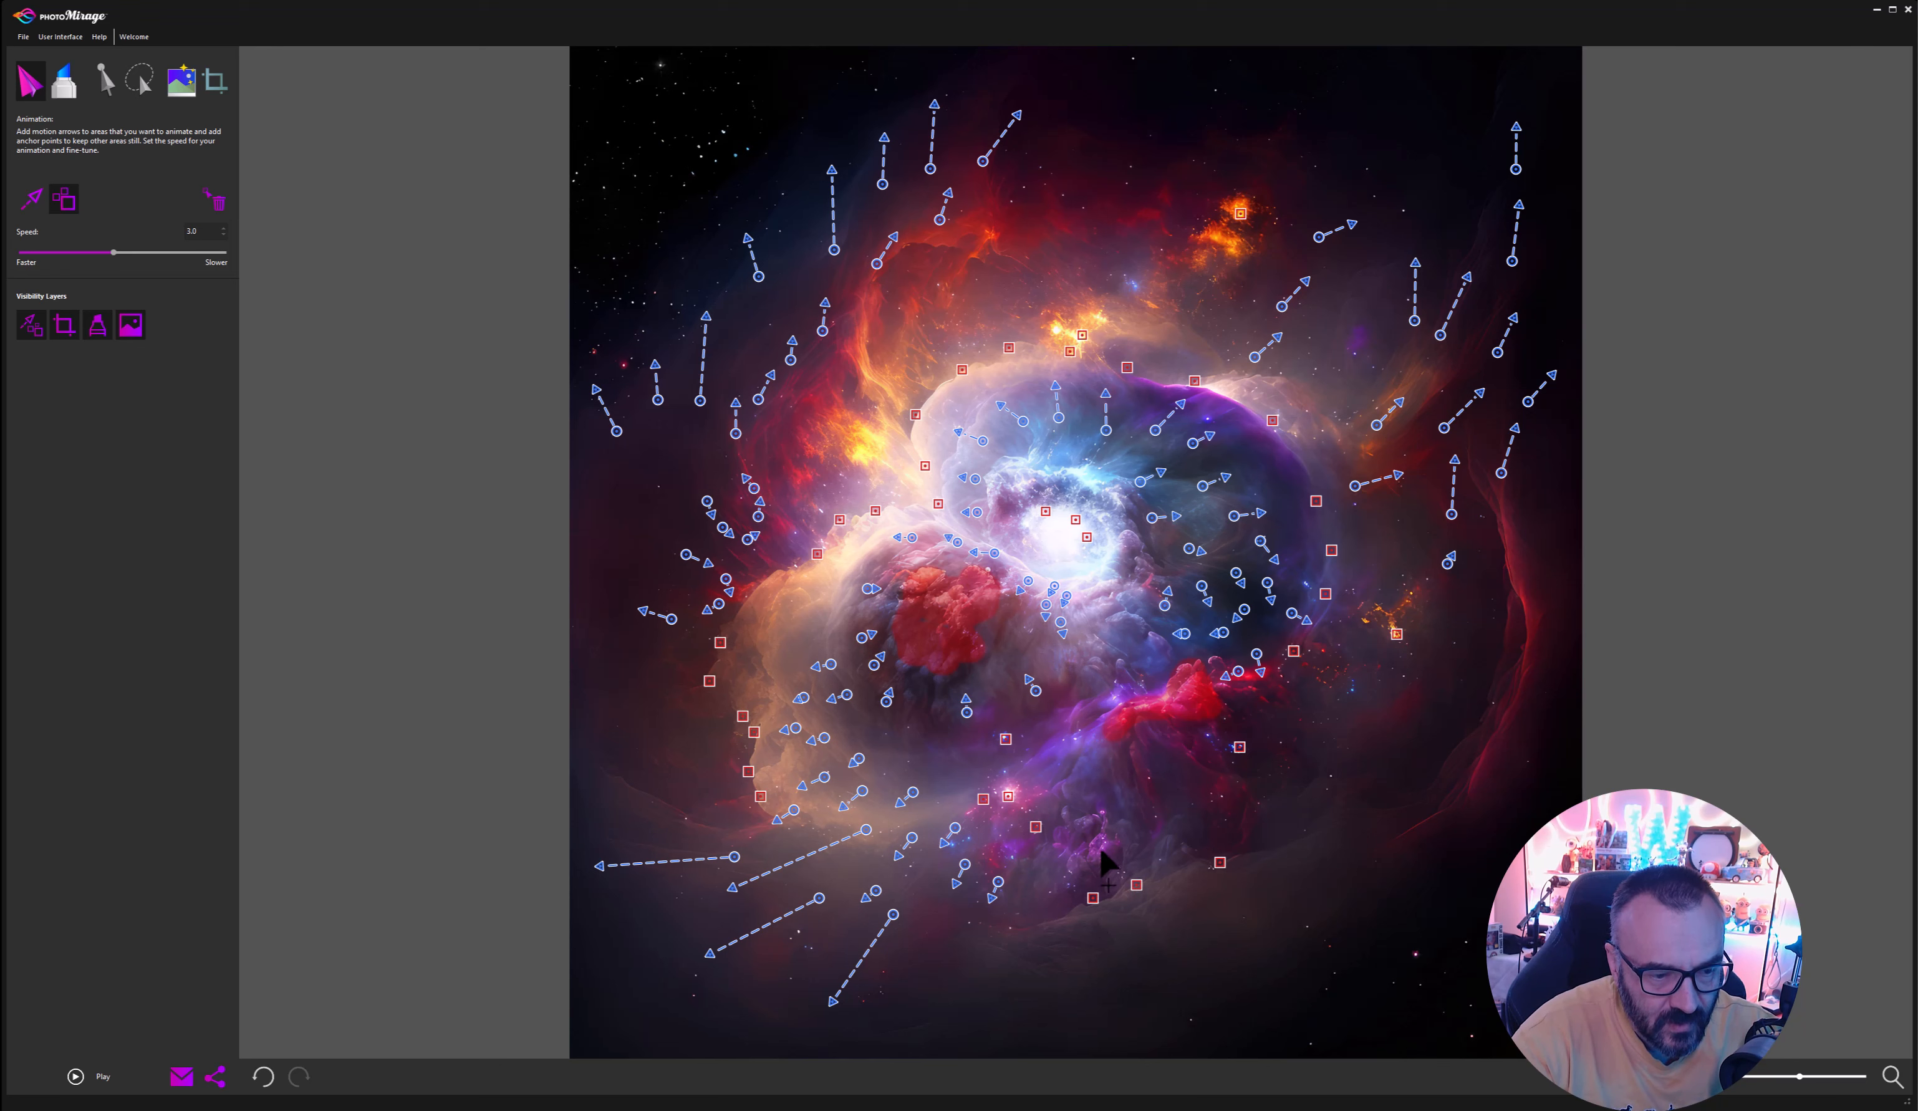
pyautogui.click(1084, 820)
pyautogui.click(1072, 869)
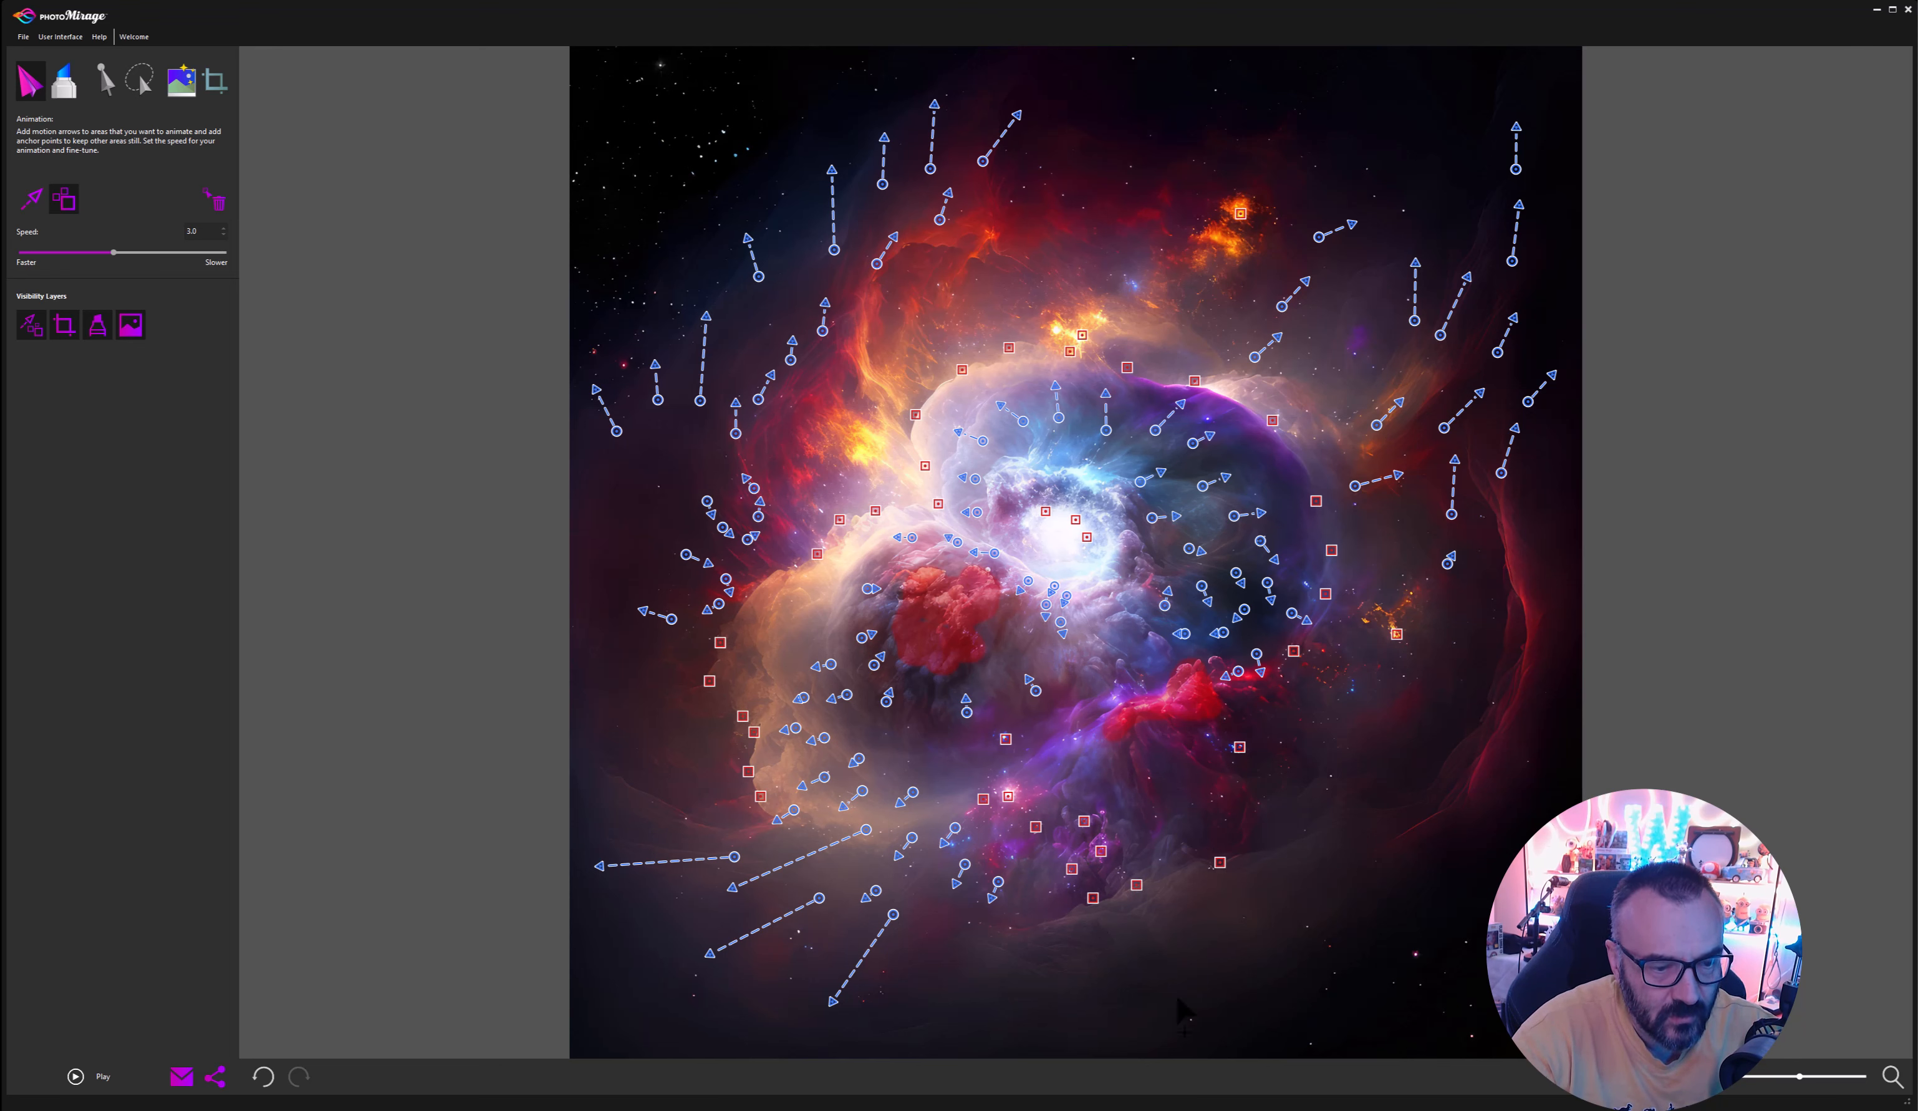
# Add three short downward motion arrows below the purple cloud and one pointing outward at the image's left edge beside the tan cloud.
pyautogui.click(34, 202)
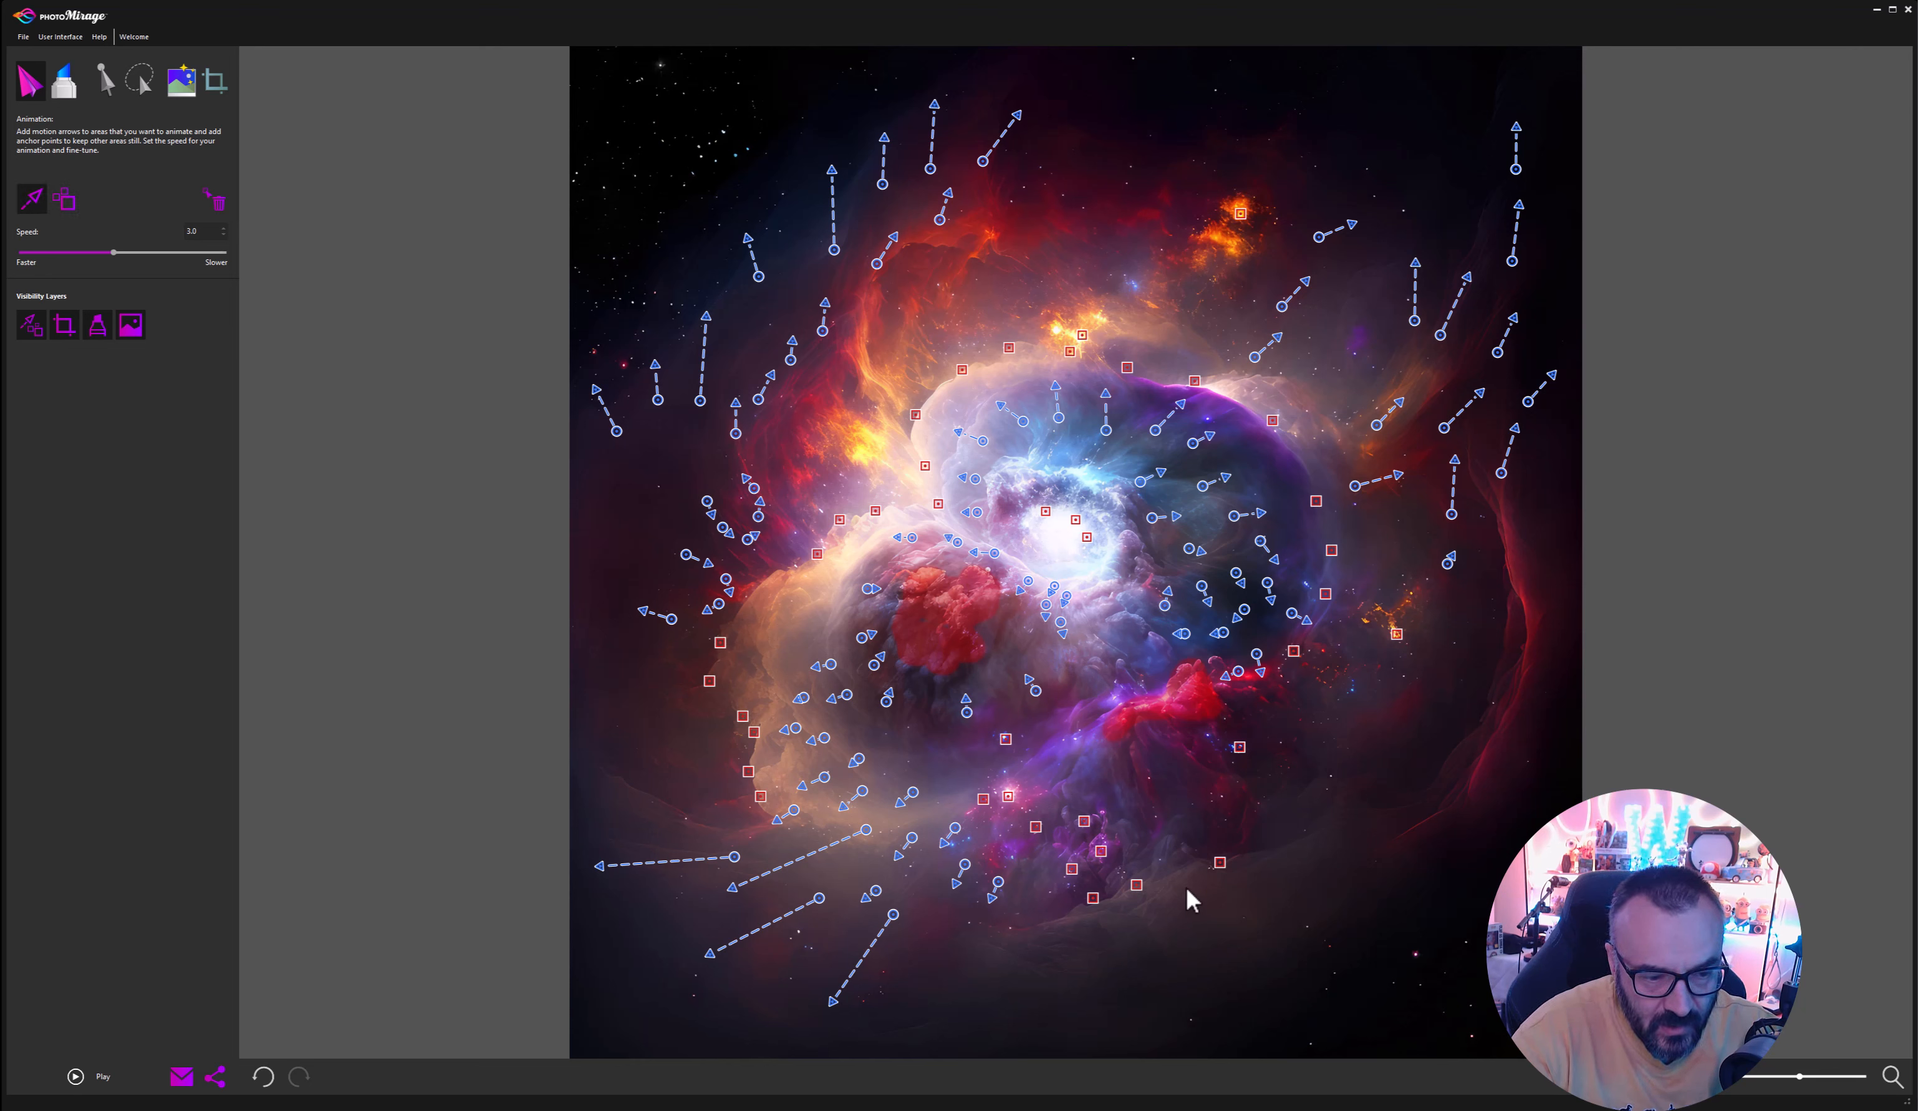
pyautogui.moveTo(1185, 889); pyautogui.dragTo(1195, 916)
pyautogui.moveTo(1088, 952); pyautogui.dragTo(1085, 980)
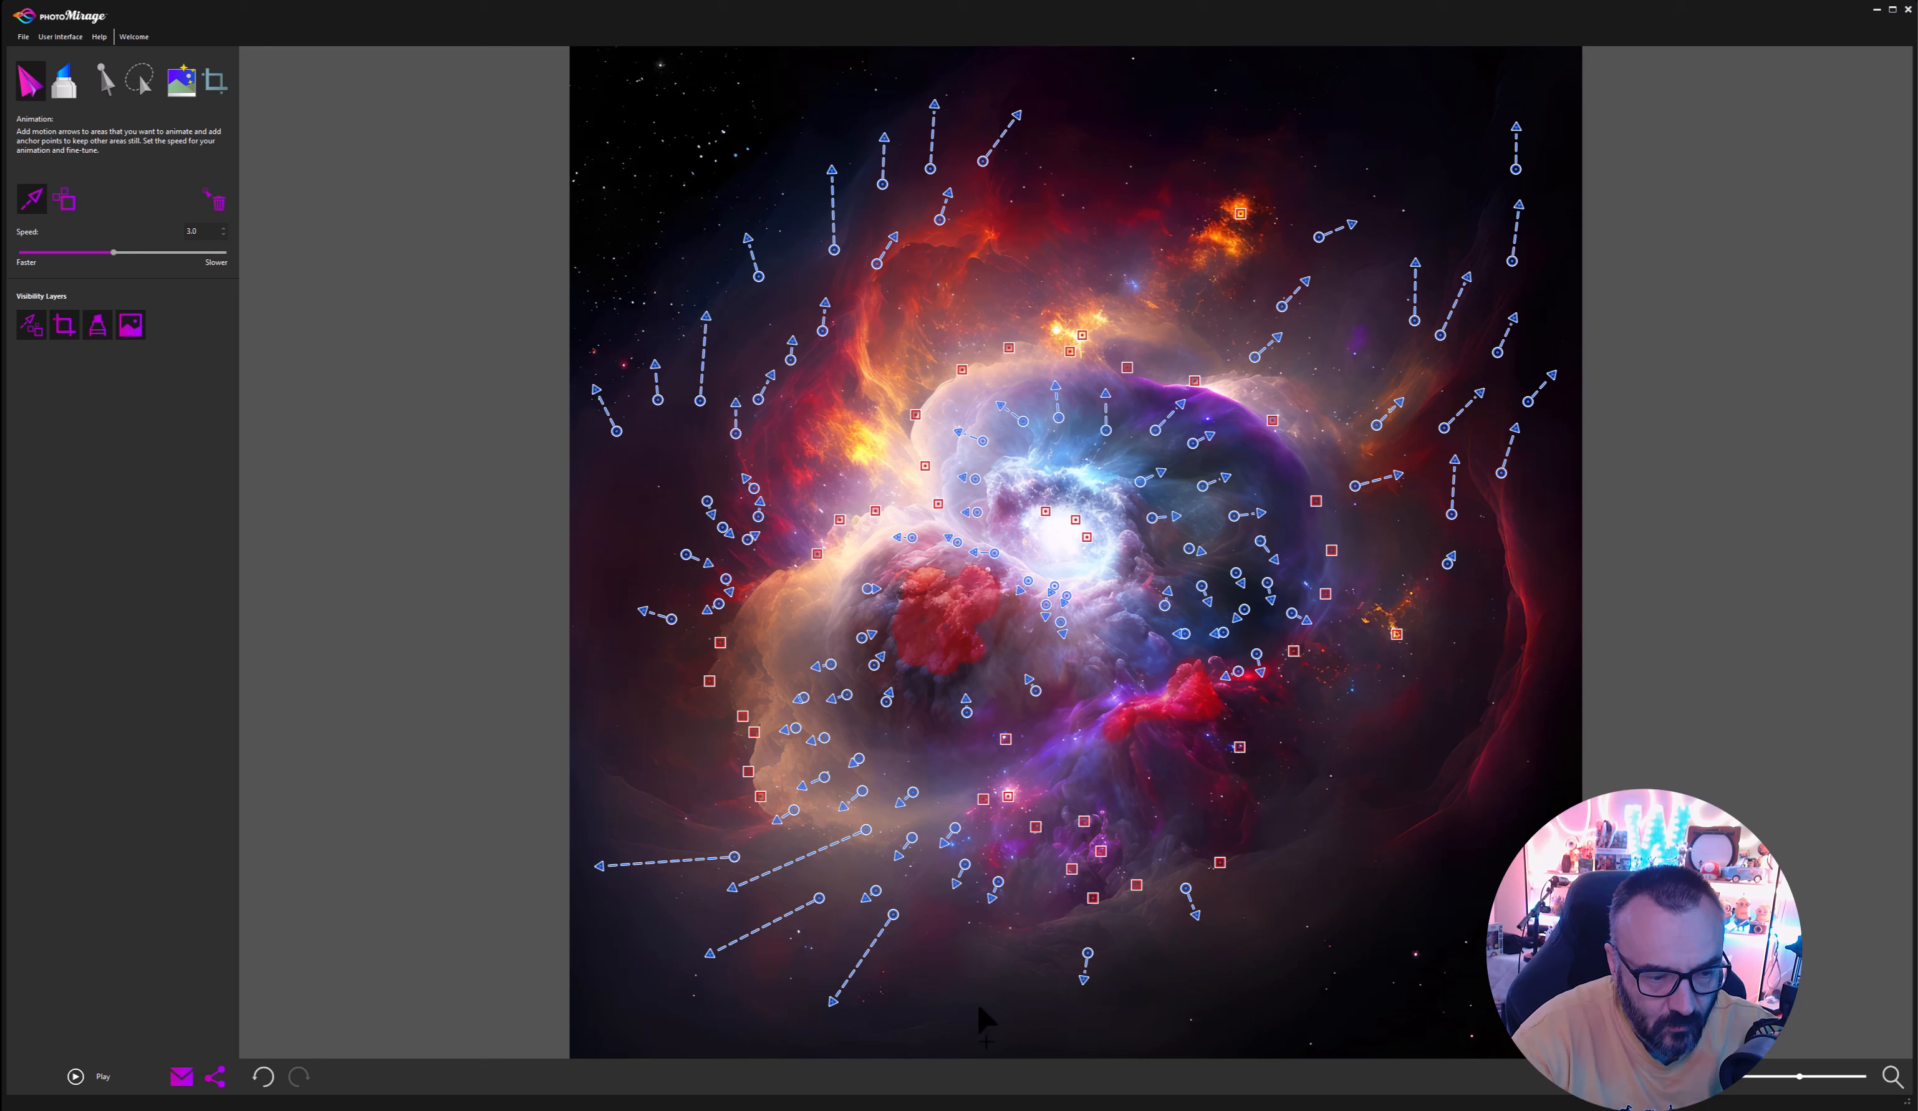
pyautogui.moveTo(966, 1001); pyautogui.dragTo(956, 1017)
pyautogui.moveTo(636, 804); pyautogui.dragTo(584, 798)
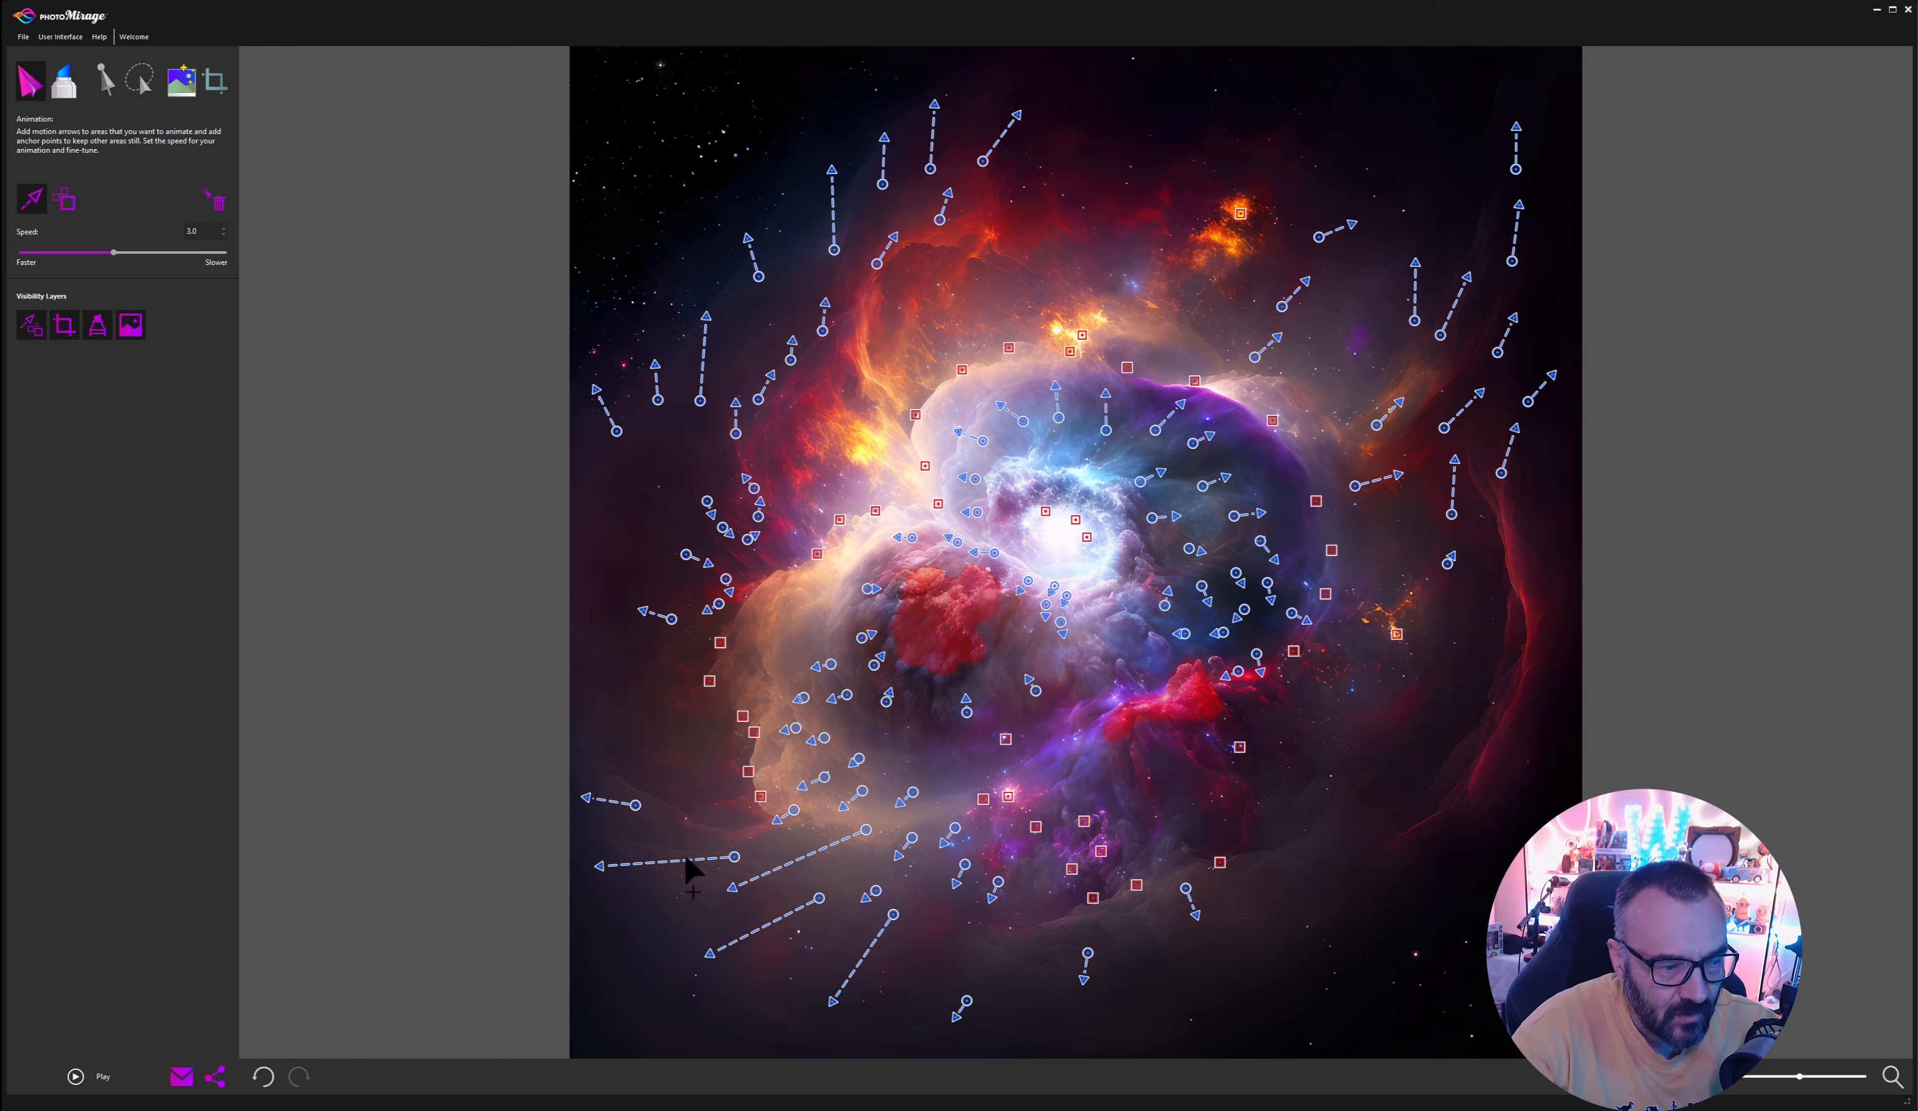
# Delete the four long motion arrows fanning out below the tan cloud.
pyautogui.click(219, 202)
pyautogui.click(734, 857)
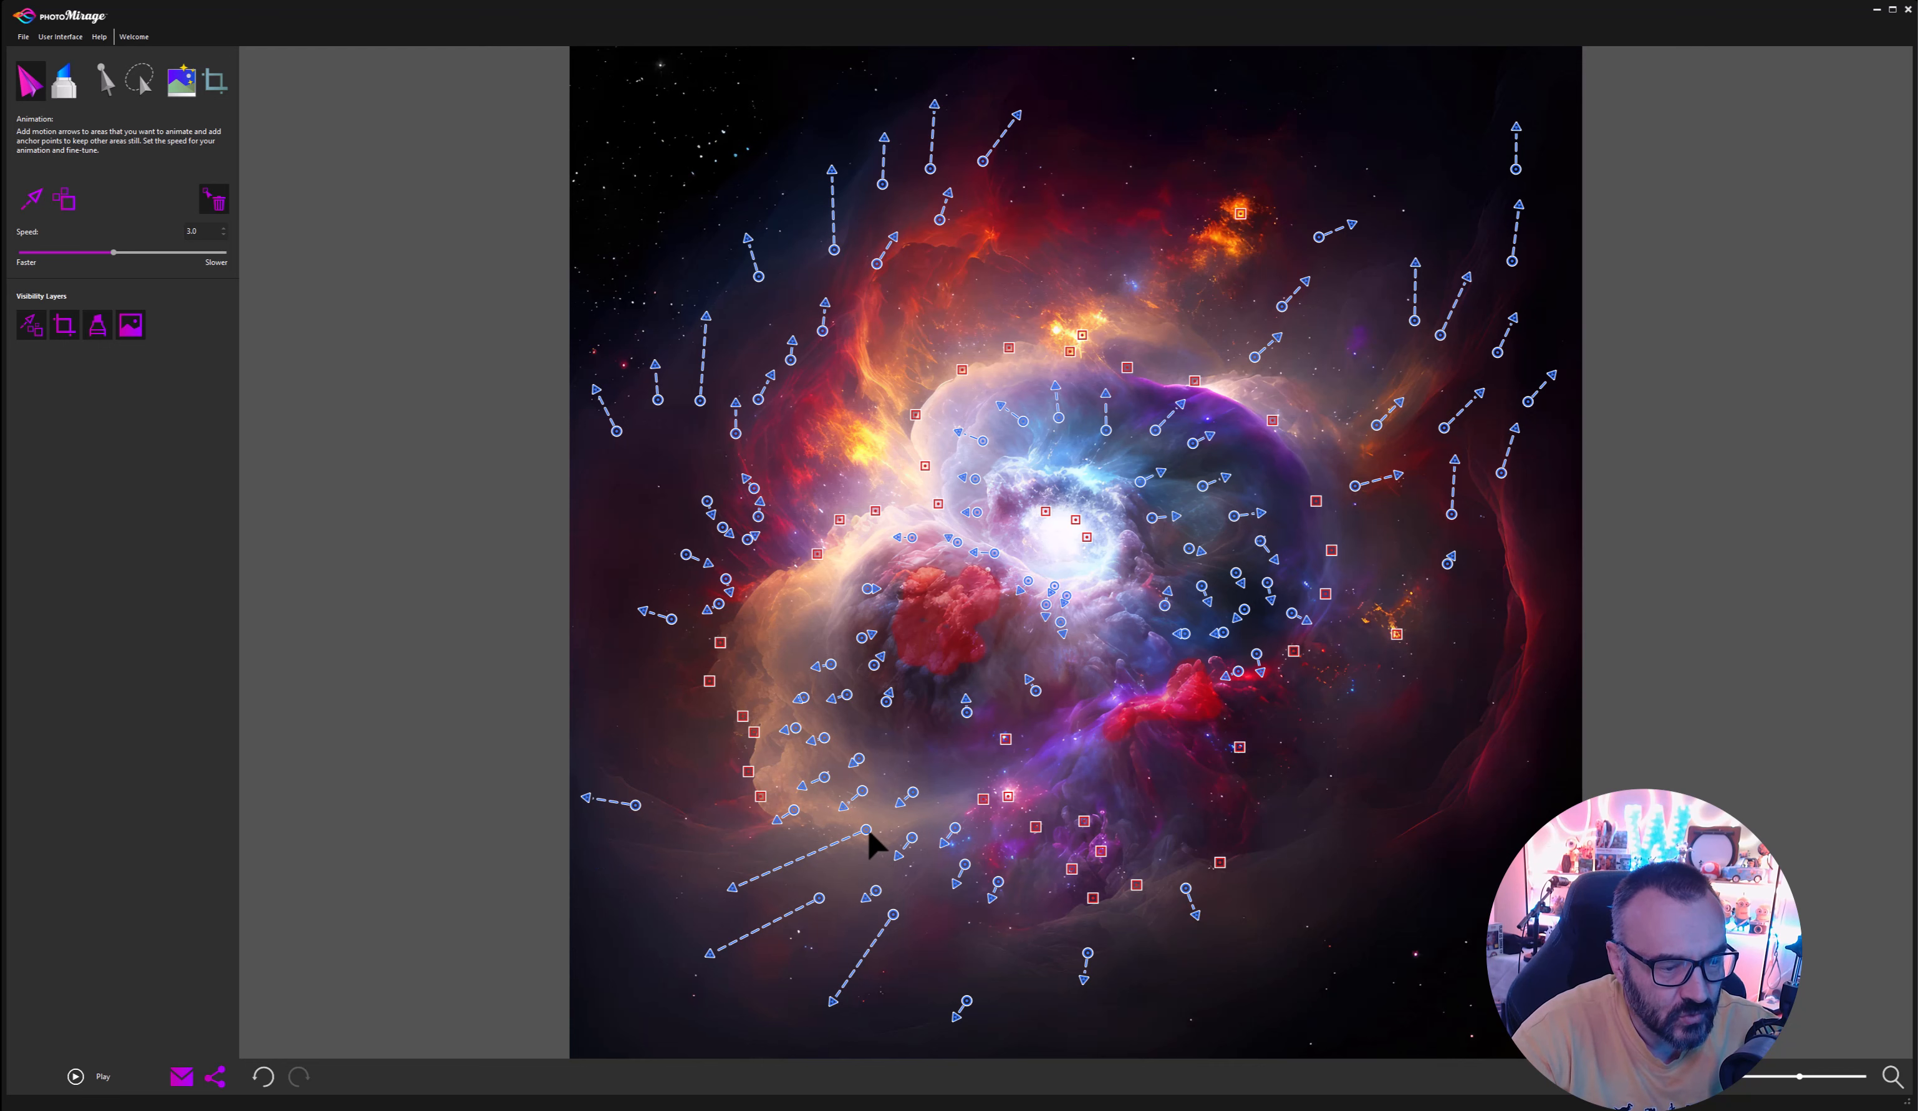
pyautogui.click(867, 829)
pyautogui.click(819, 899)
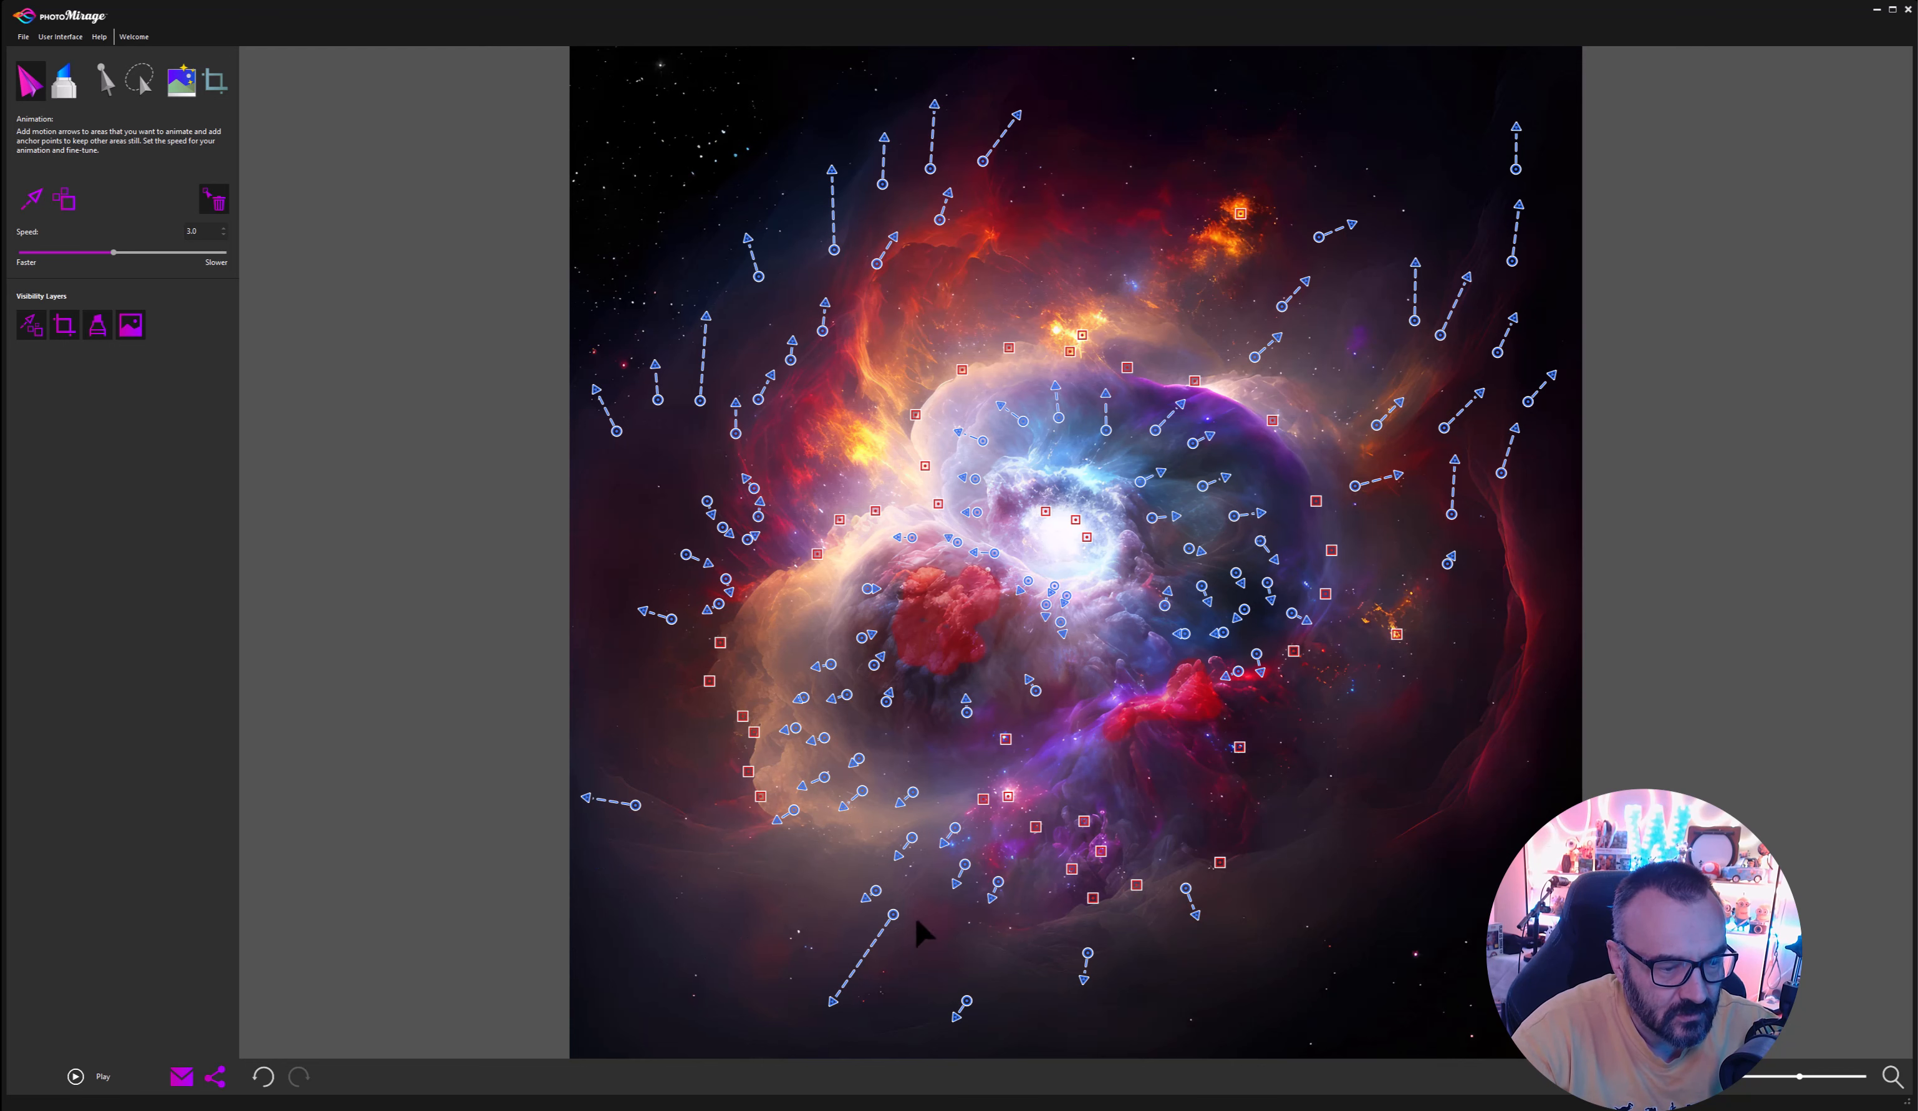
pyautogui.click(893, 914)
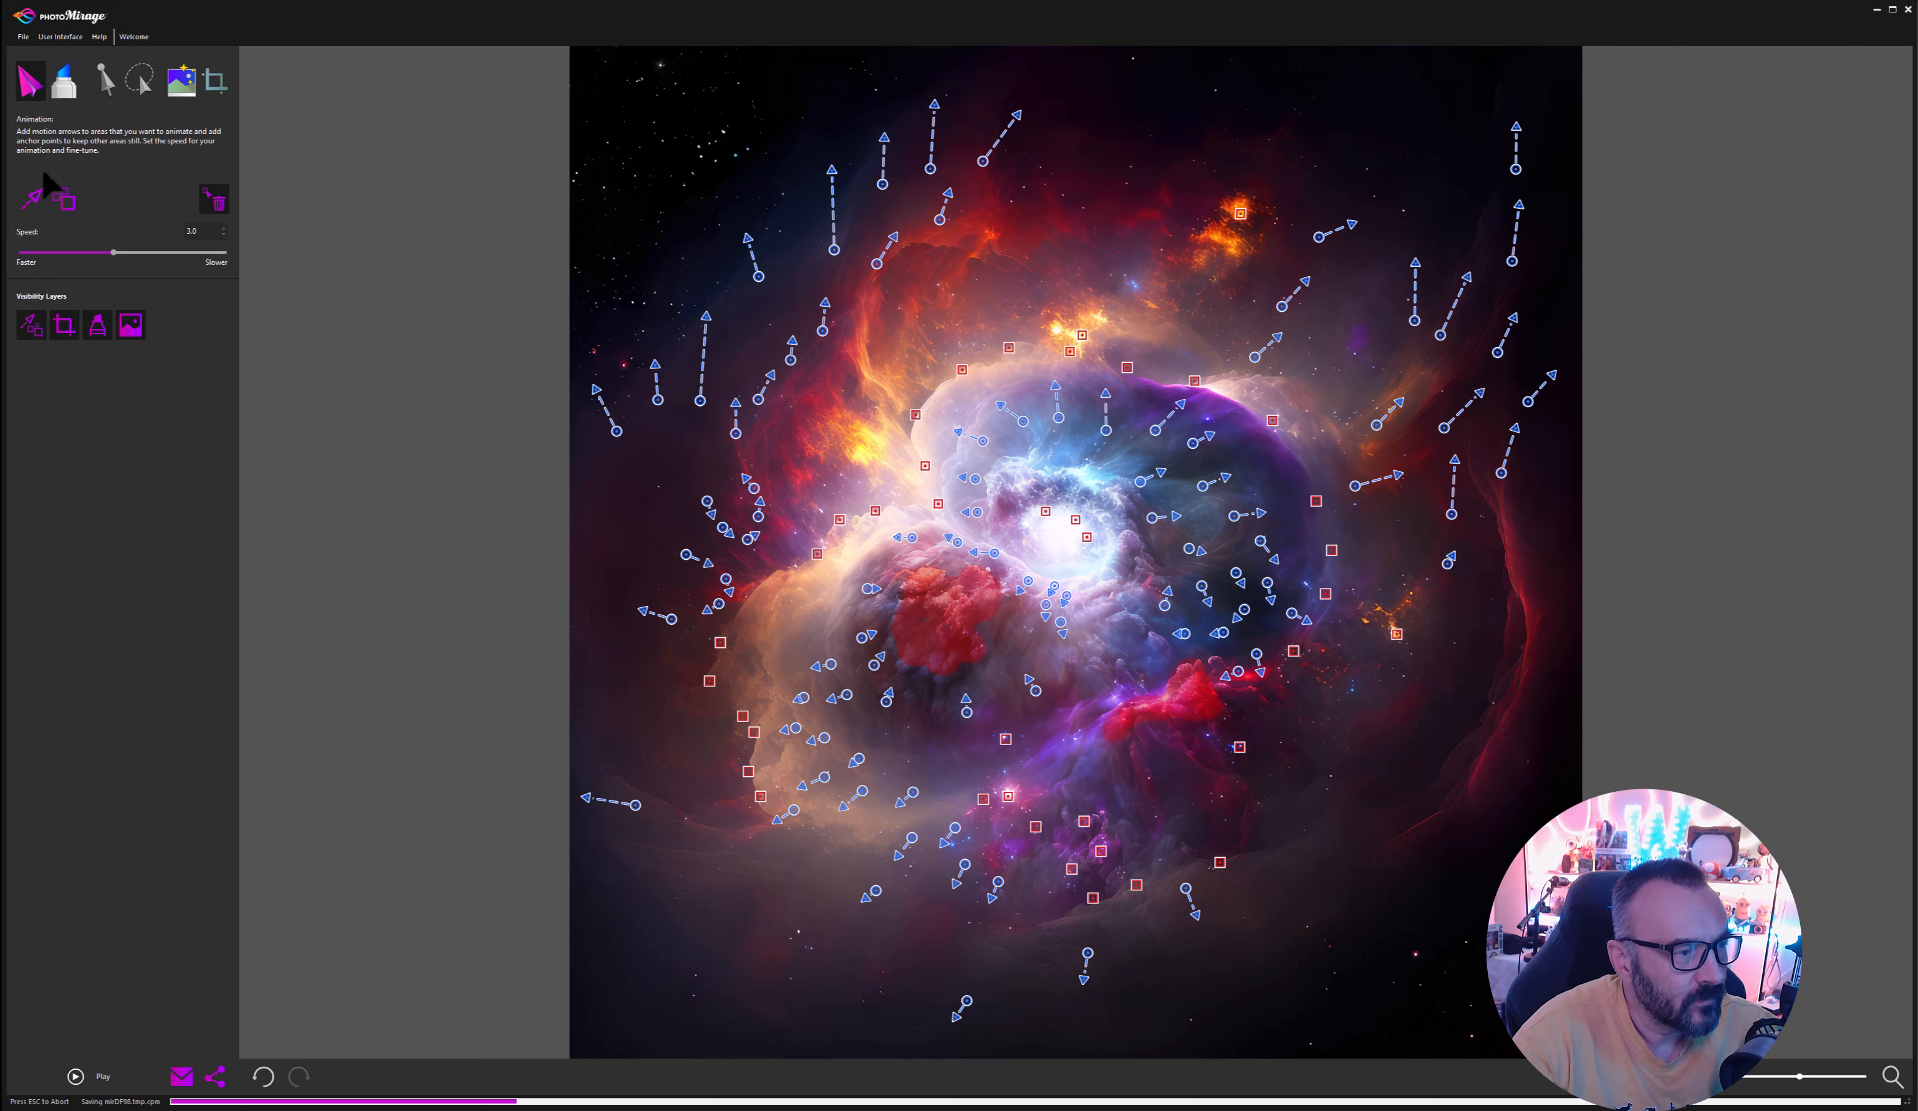
# Fill the dark area below the tan cloud with short motion arrows pointing outward toward the image's left and bottom edges.
pyautogui.click(24, 208)
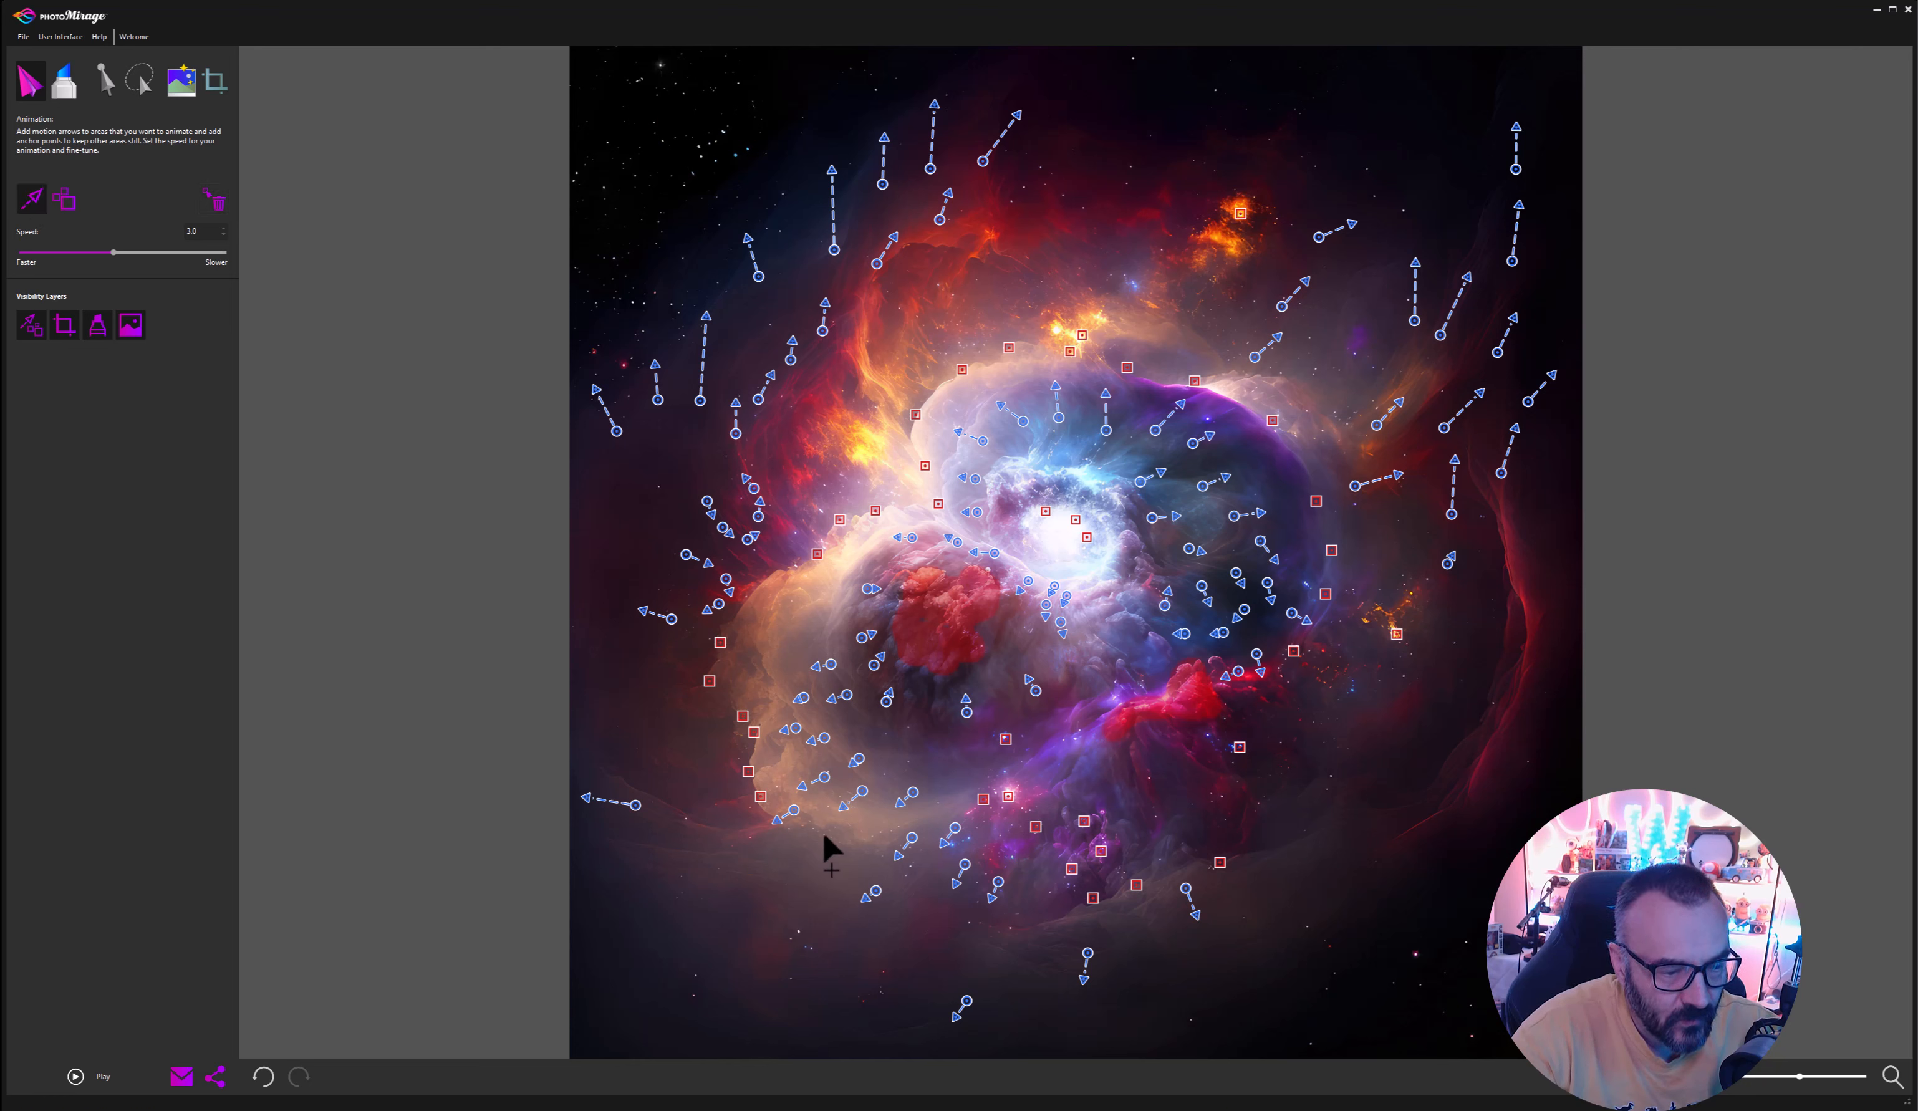
pyautogui.moveTo(823, 833)
pyautogui.mouseDown()
pyautogui.moveTo(717, 860)
pyautogui.moveTo(628, 853)
pyautogui.mouseUp()
pyautogui.moveTo(722, 904)
pyautogui.mouseDown()
pyautogui.moveTo(693, 914)
pyautogui.moveTo(743, 954)
pyautogui.mouseUp()
pyautogui.moveTo(822, 888); pyautogui.dragTo(813, 908)
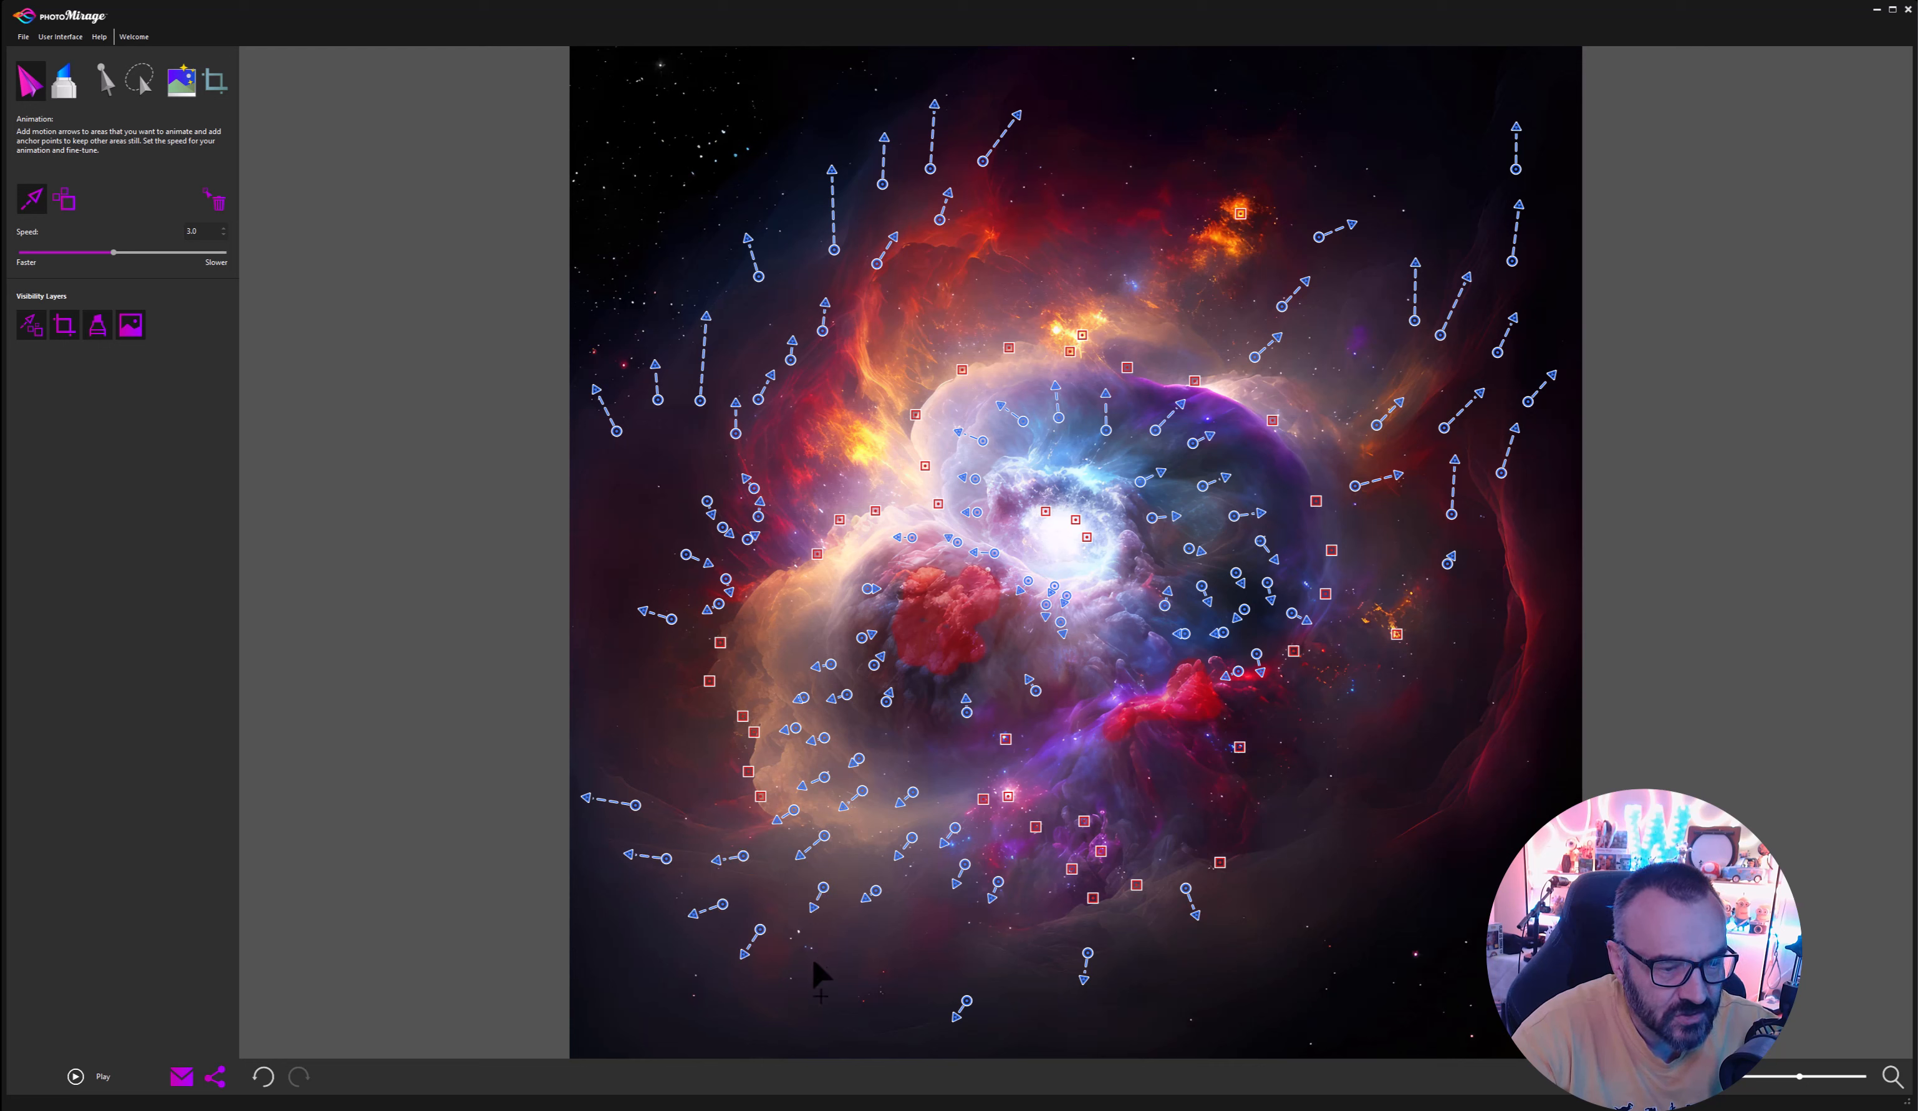
pyautogui.moveTo(810, 994); pyautogui.dragTo(810, 993)
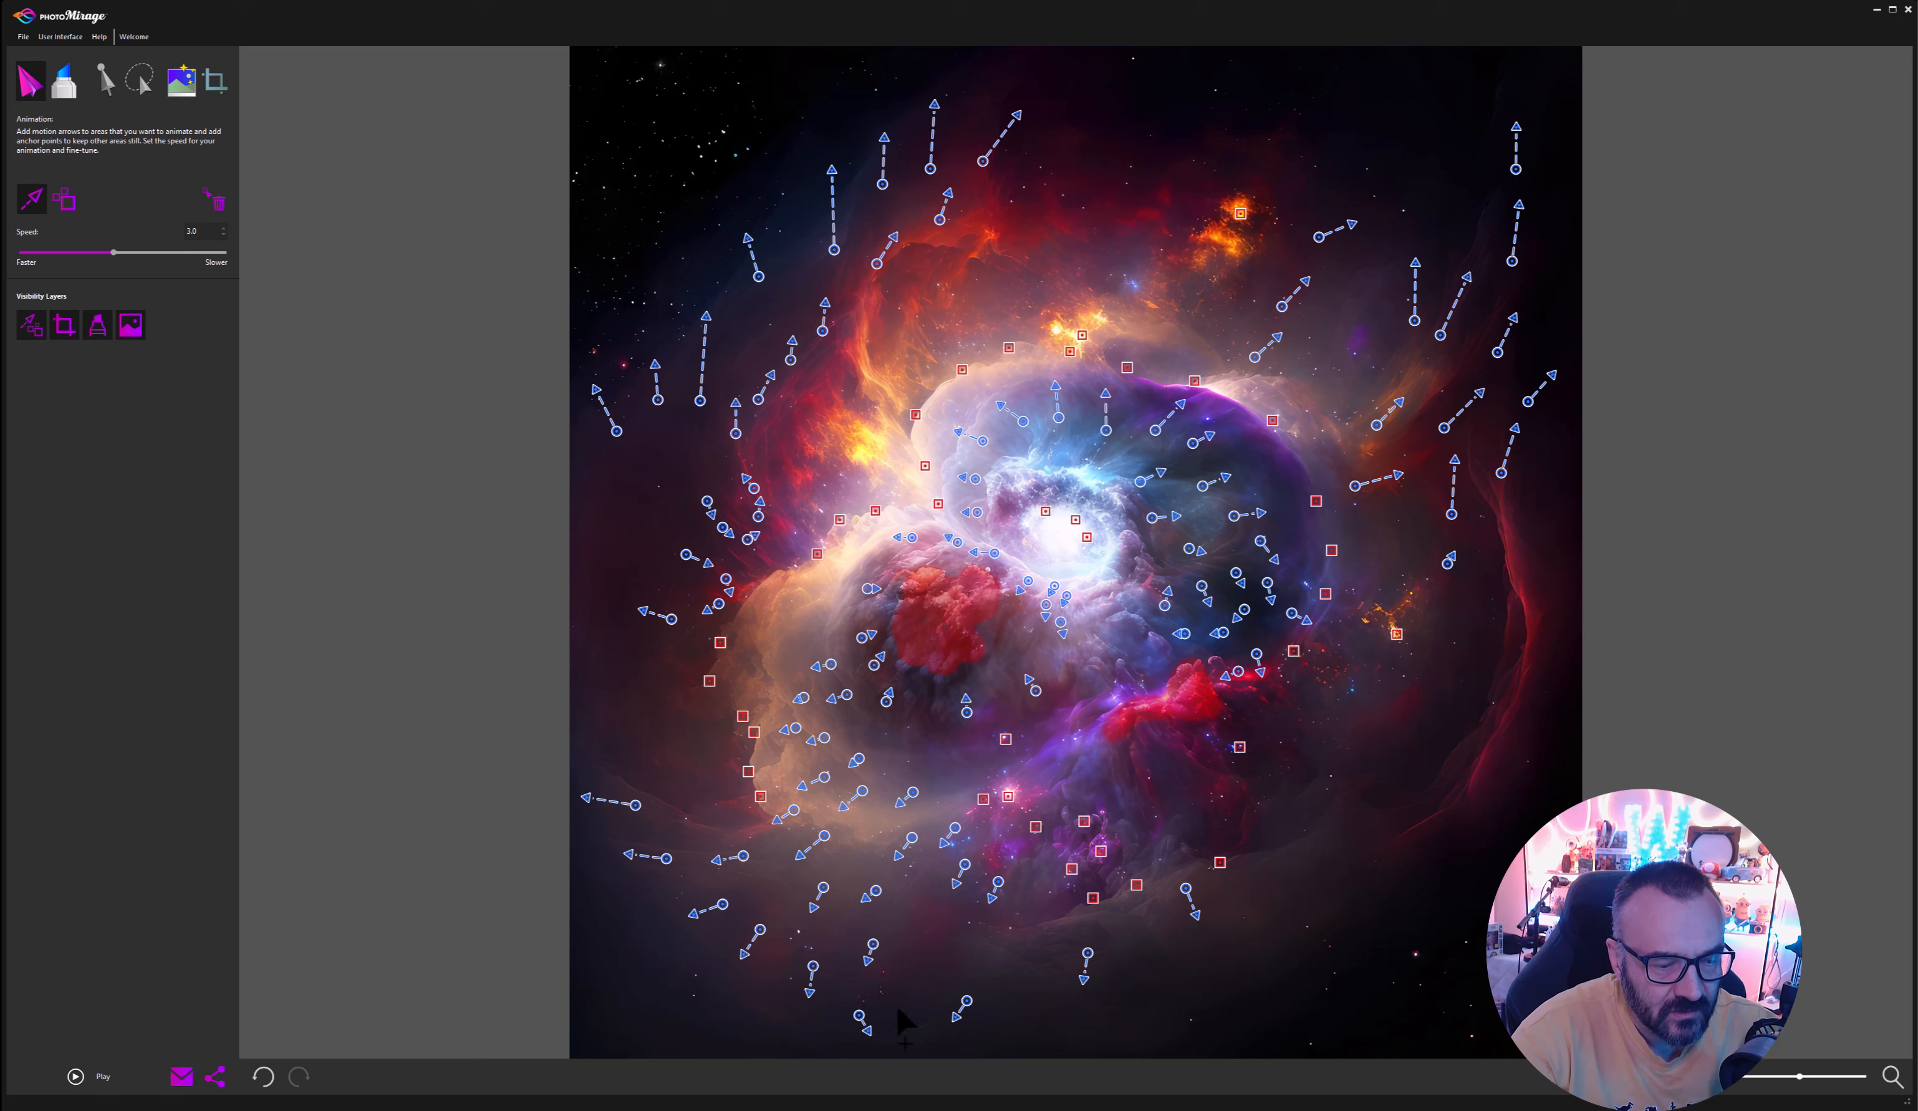
pyautogui.moveTo(914, 900); pyautogui.dragTo(919, 928)
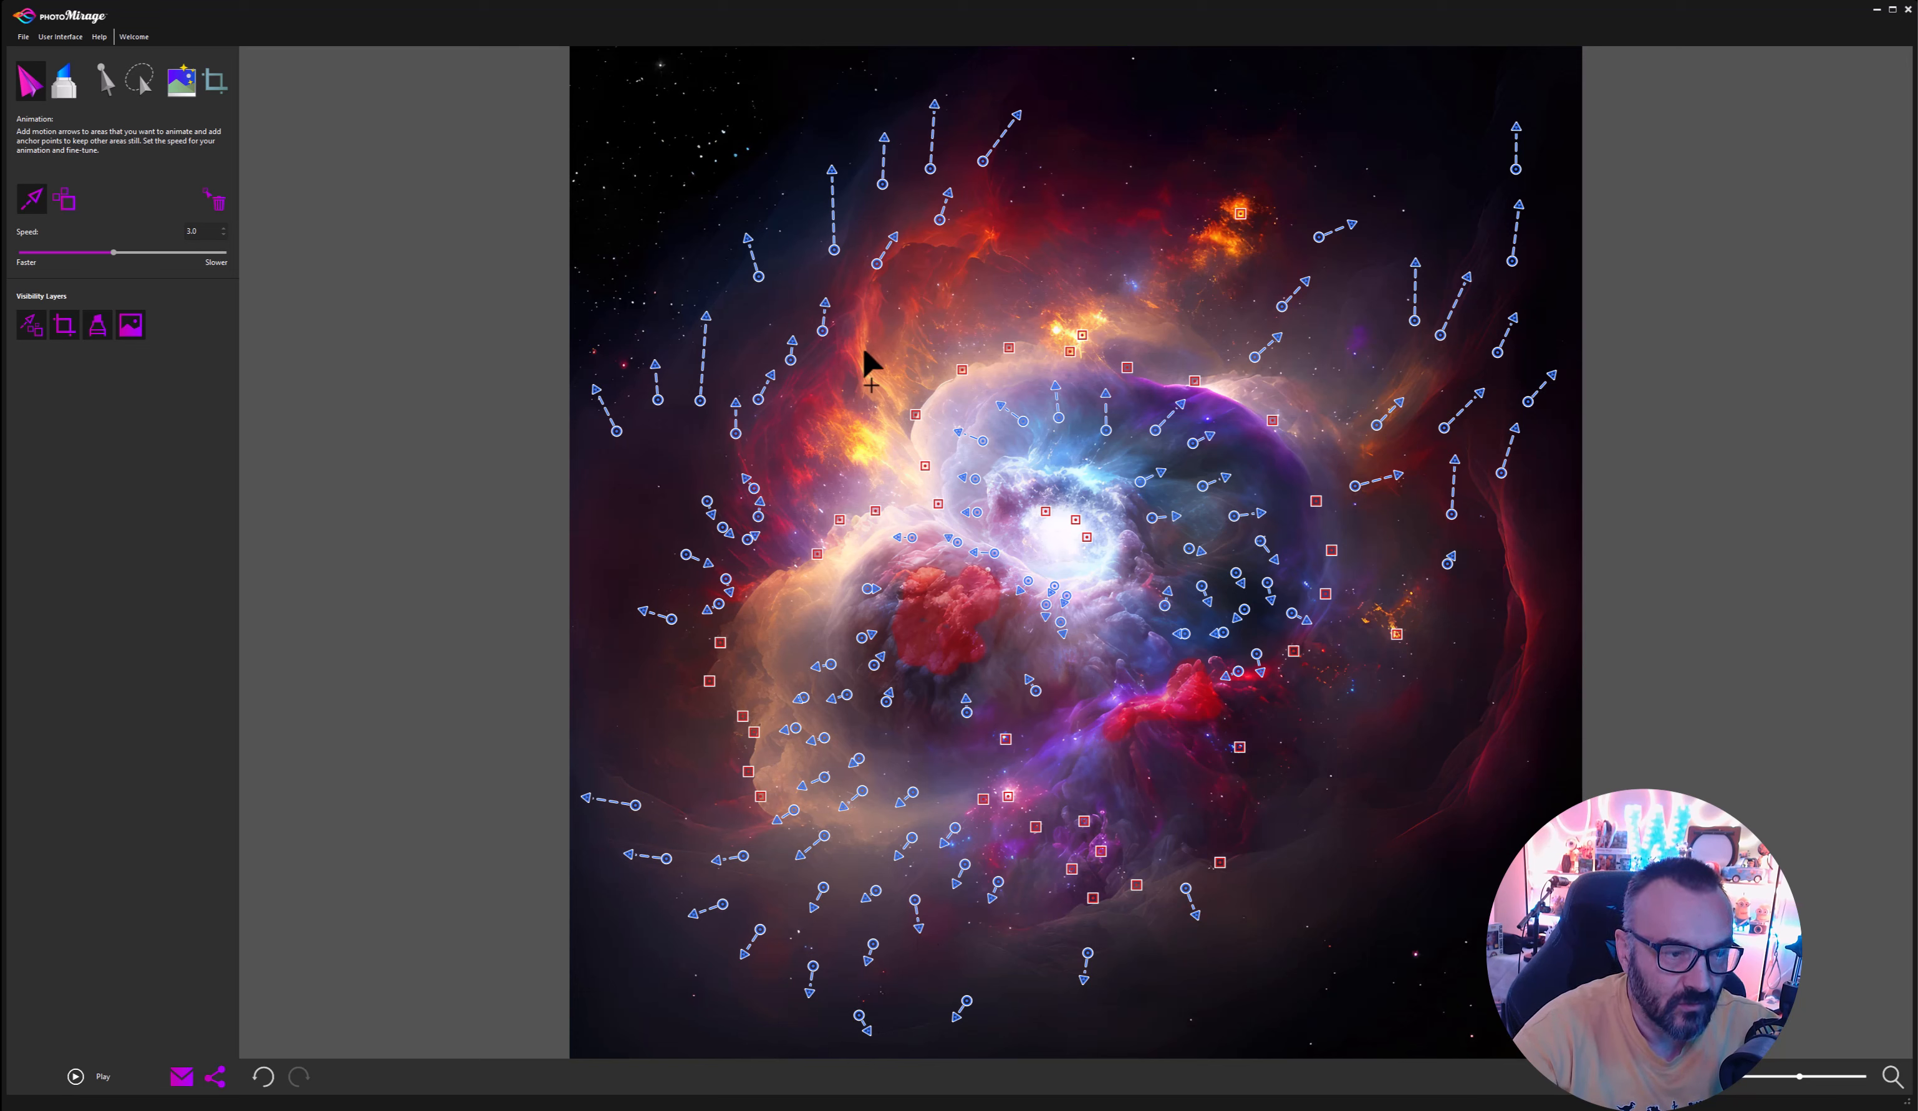
# Add short motion arrows pointing inward within the red-orange cloud above the core, and more running down the curved red arc near the image's right edge.
pyautogui.moveTo(875, 373)
pyautogui.mouseDown()
pyautogui.moveTo(888, 386)
pyautogui.moveTo(852, 441)
pyautogui.mouseUp()
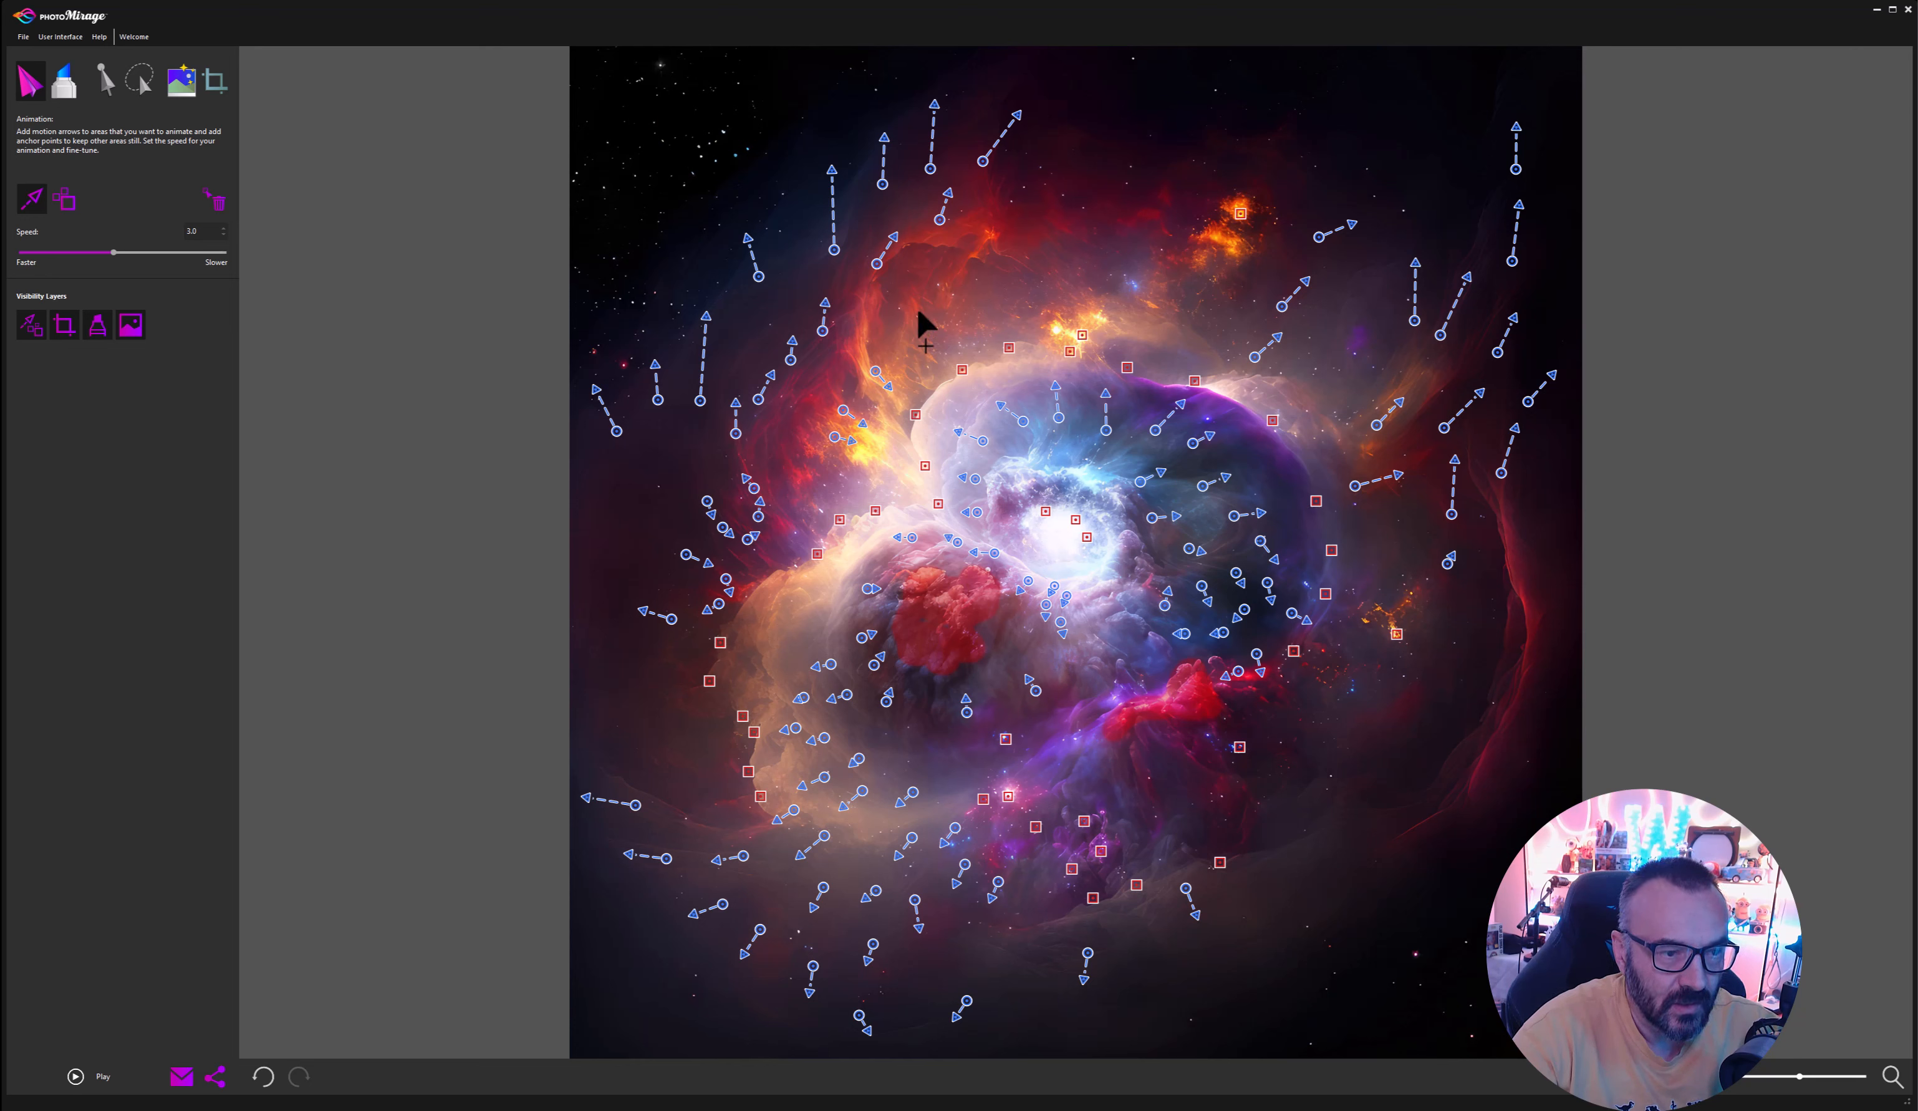
pyautogui.moveTo(912, 316)
pyautogui.mouseDown()
pyautogui.moveTo(913, 340)
pyautogui.moveTo(1039, 267)
pyautogui.mouseUp()
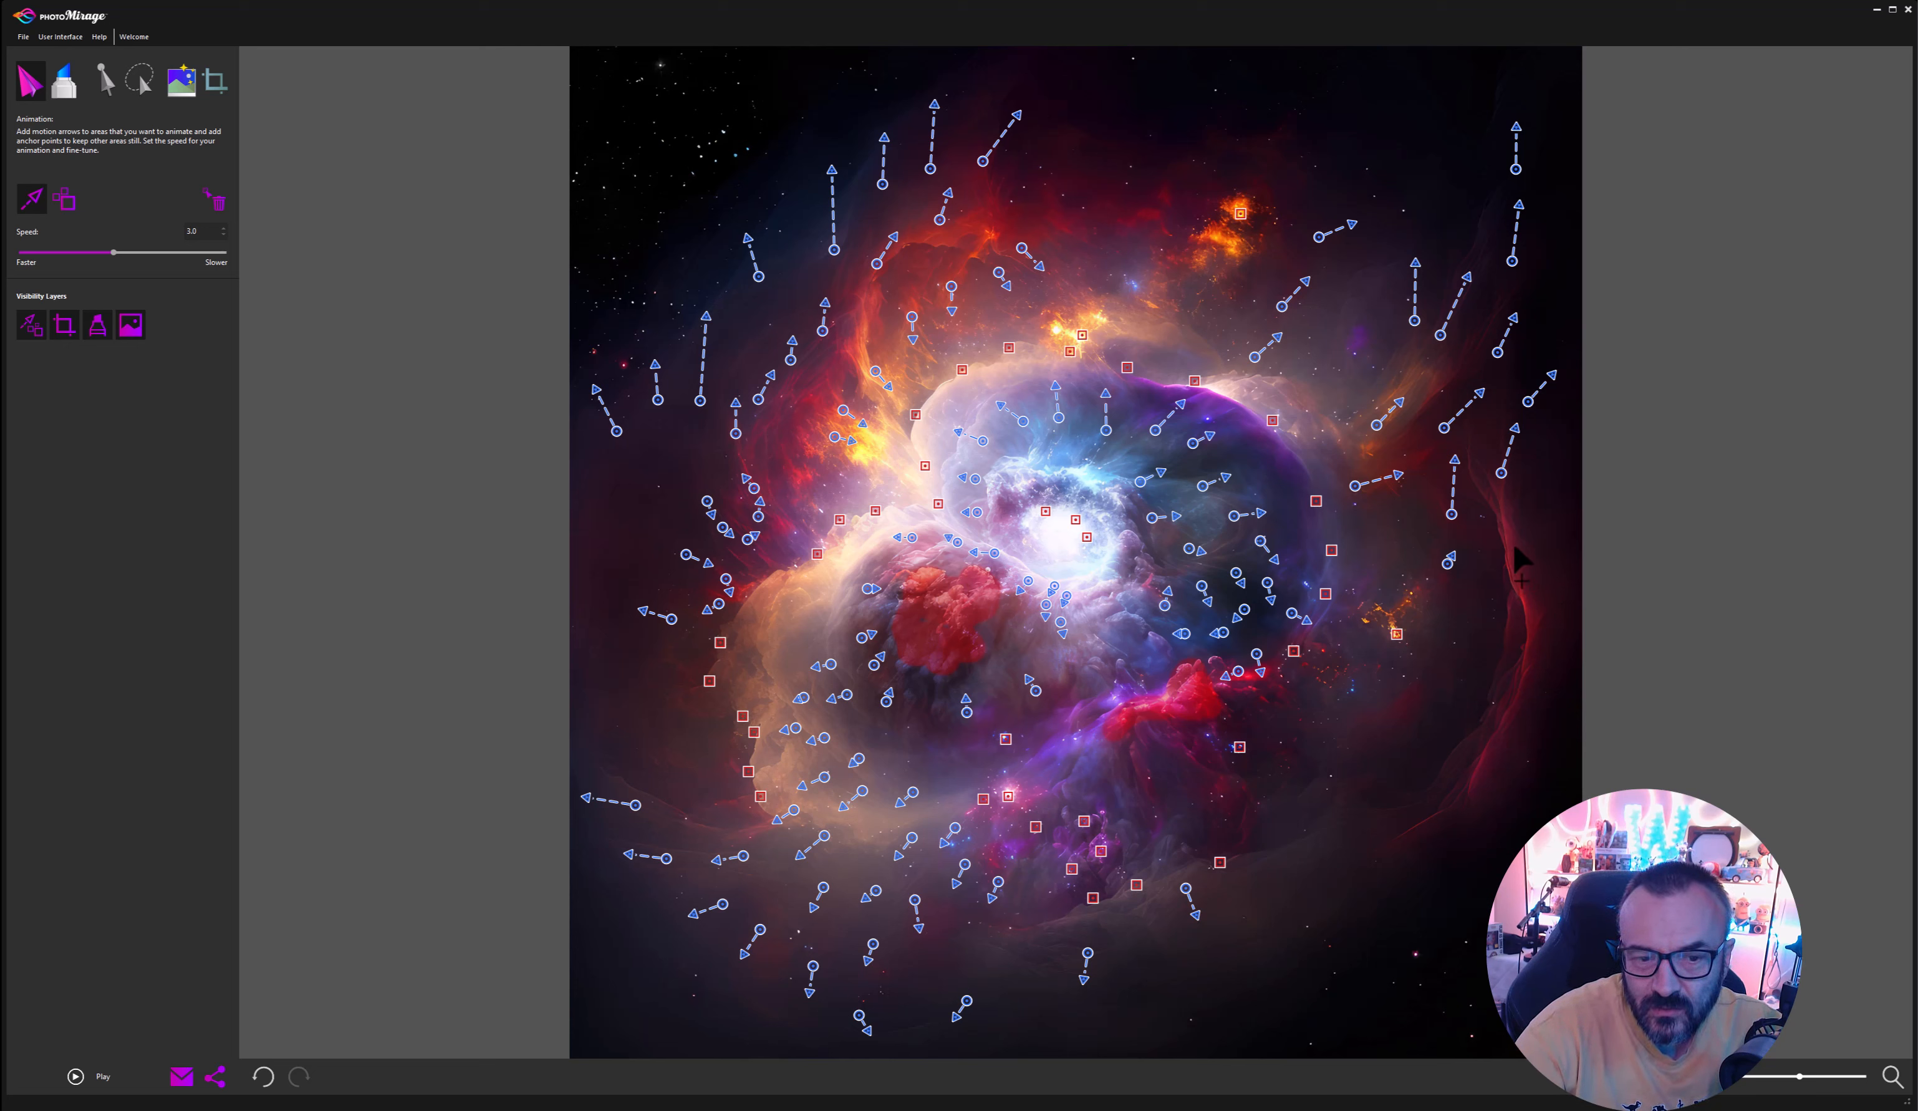
pyautogui.moveTo(1514, 552); pyautogui.dragTo(1516, 569)
pyautogui.moveTo(1529, 577)
pyautogui.mouseDown()
pyautogui.moveTo(1519, 708)
pyautogui.moveTo(1457, 808)
pyautogui.mouseUp()
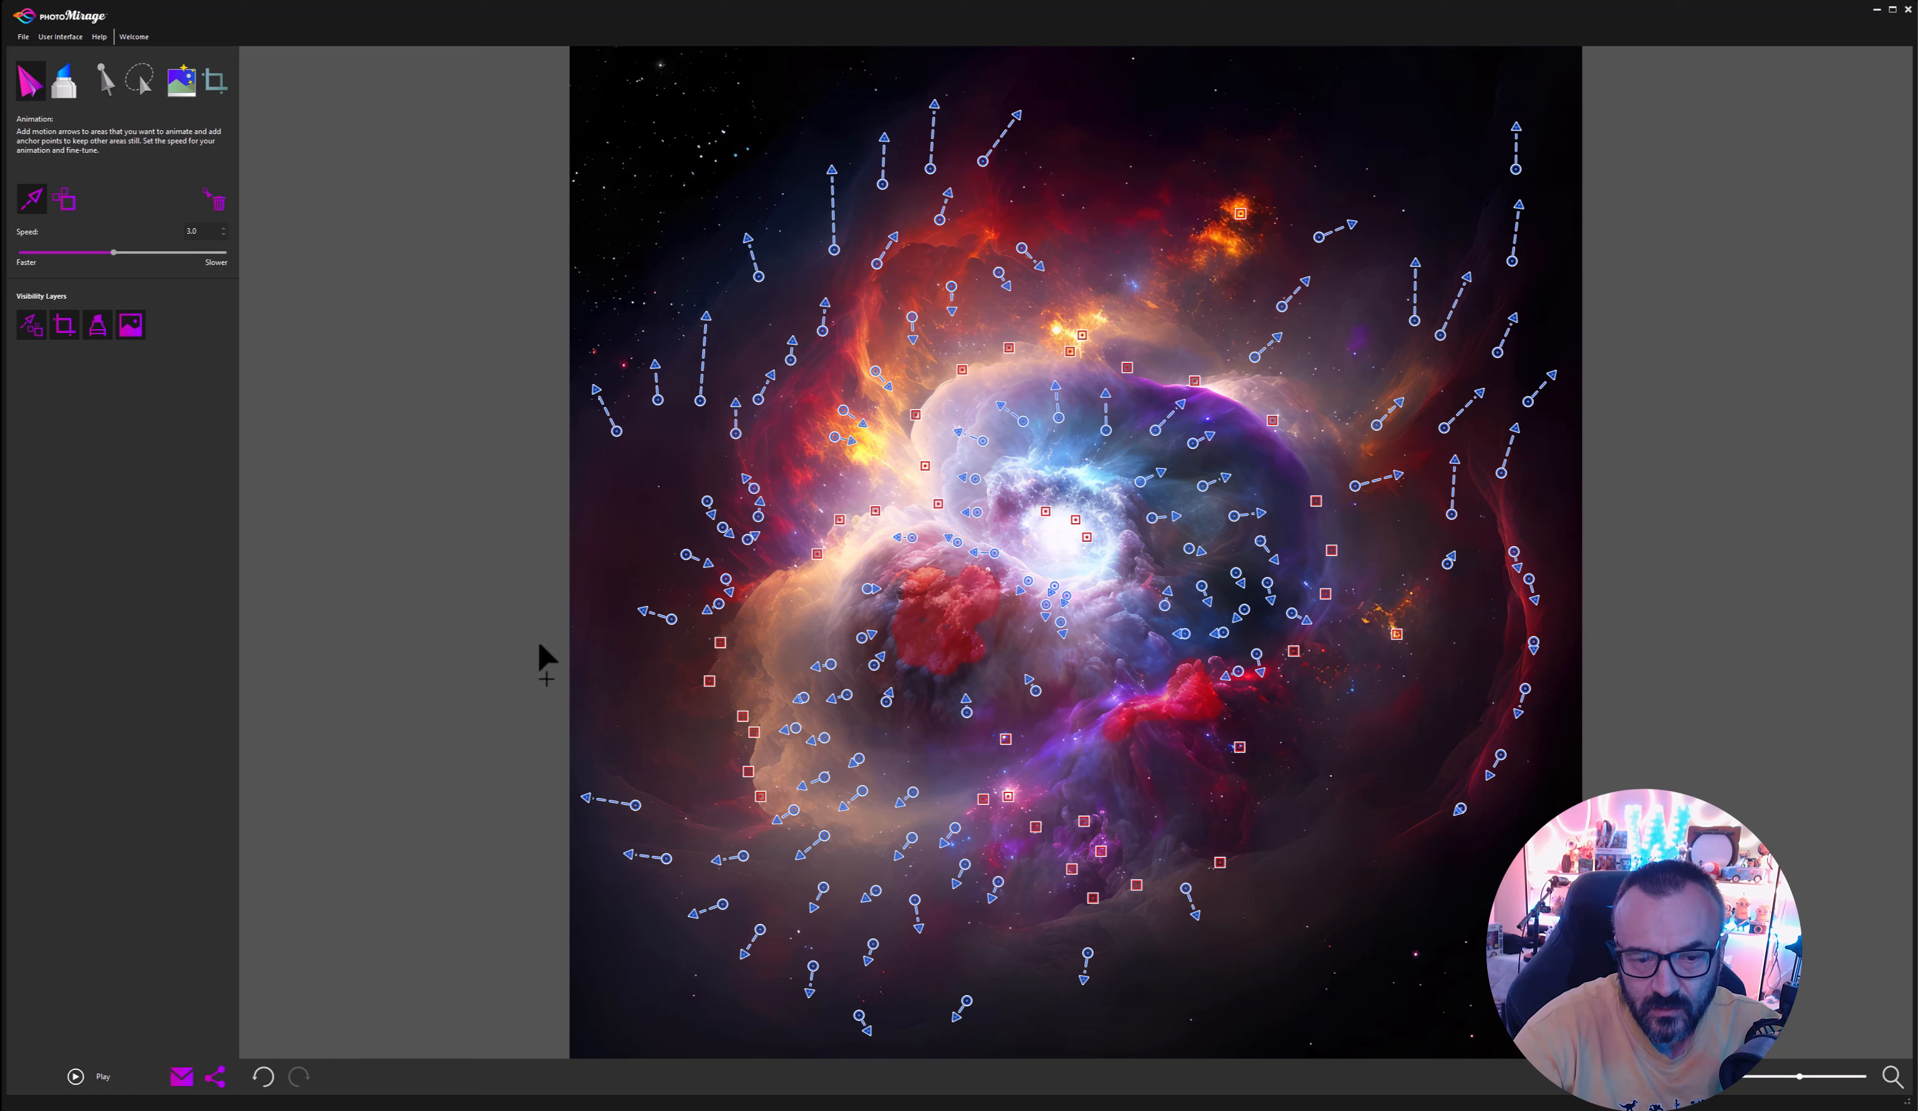
# Place four anchor points along the inner side of the red arc and preview the animation.
pyautogui.click(64, 199)
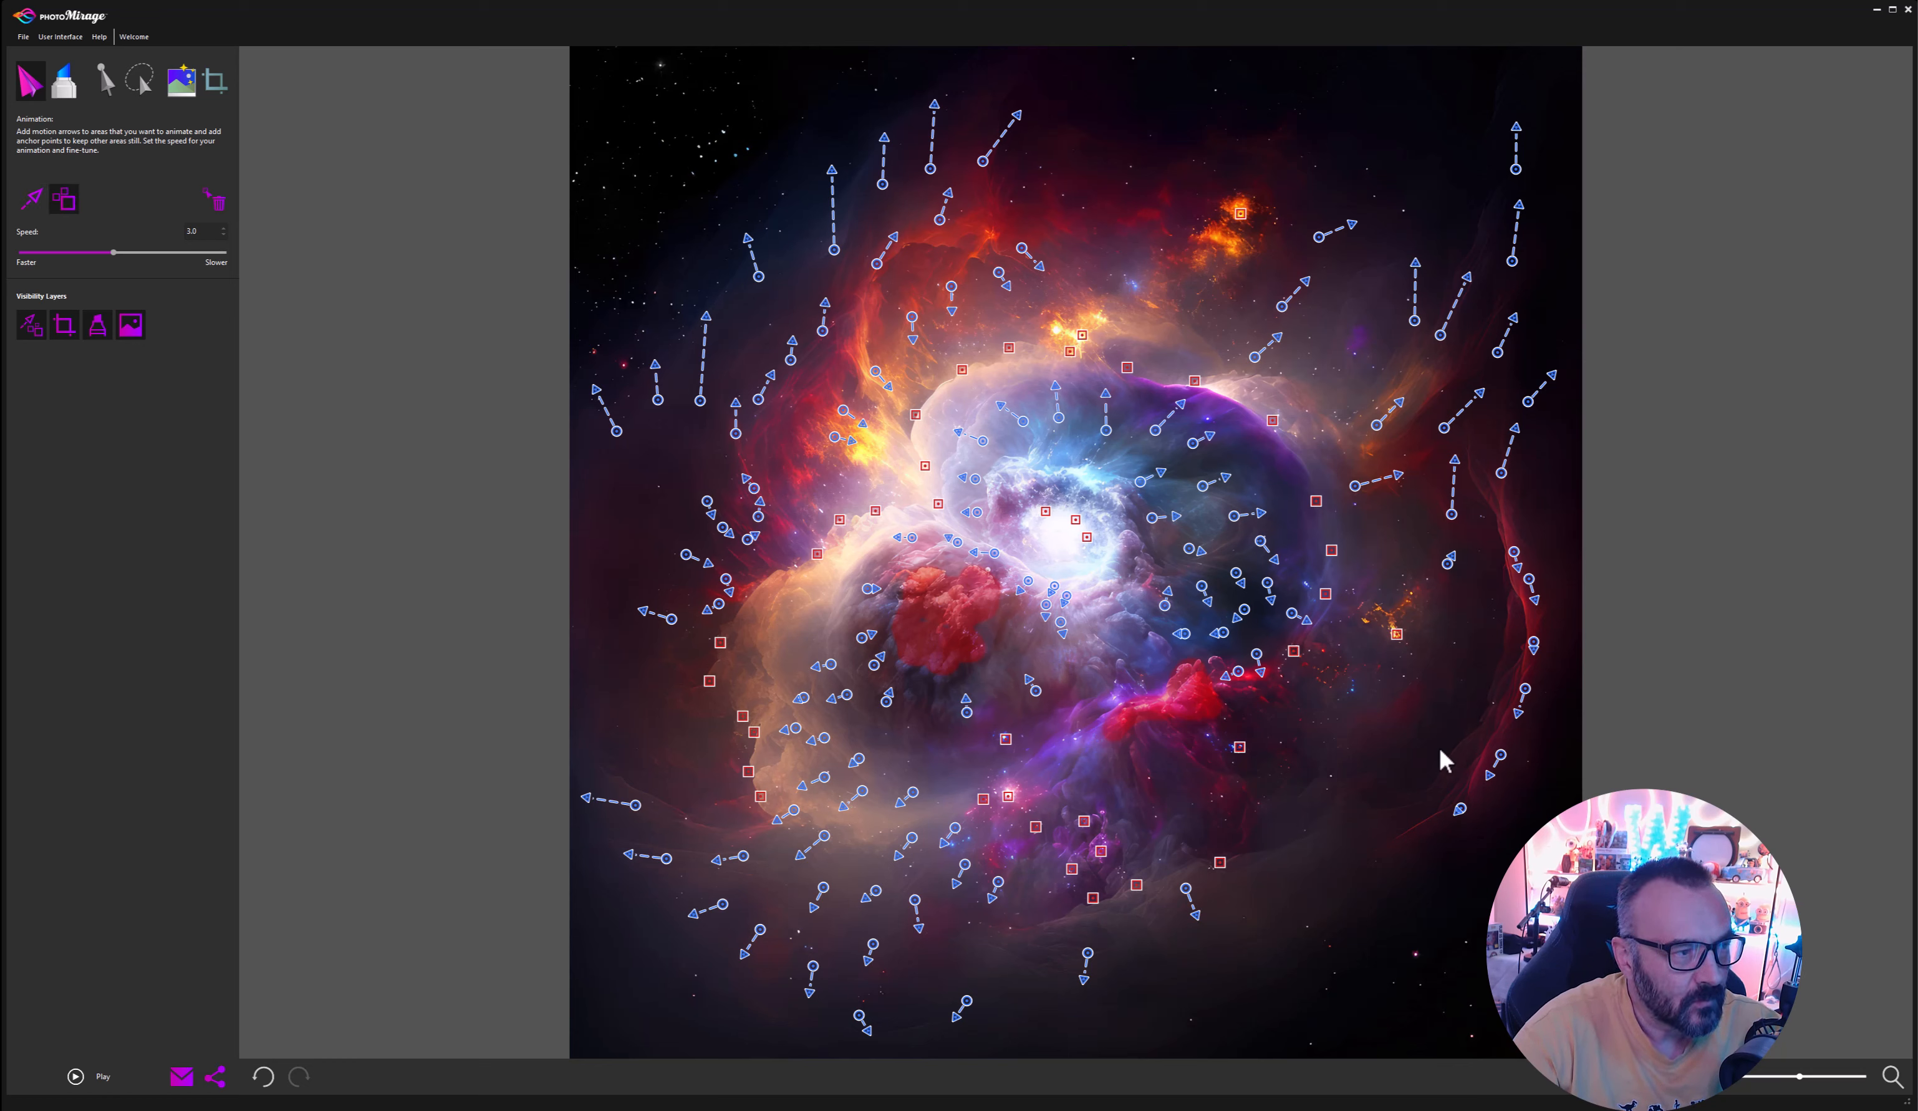
pyautogui.click(1504, 577)
pyautogui.click(1494, 647)
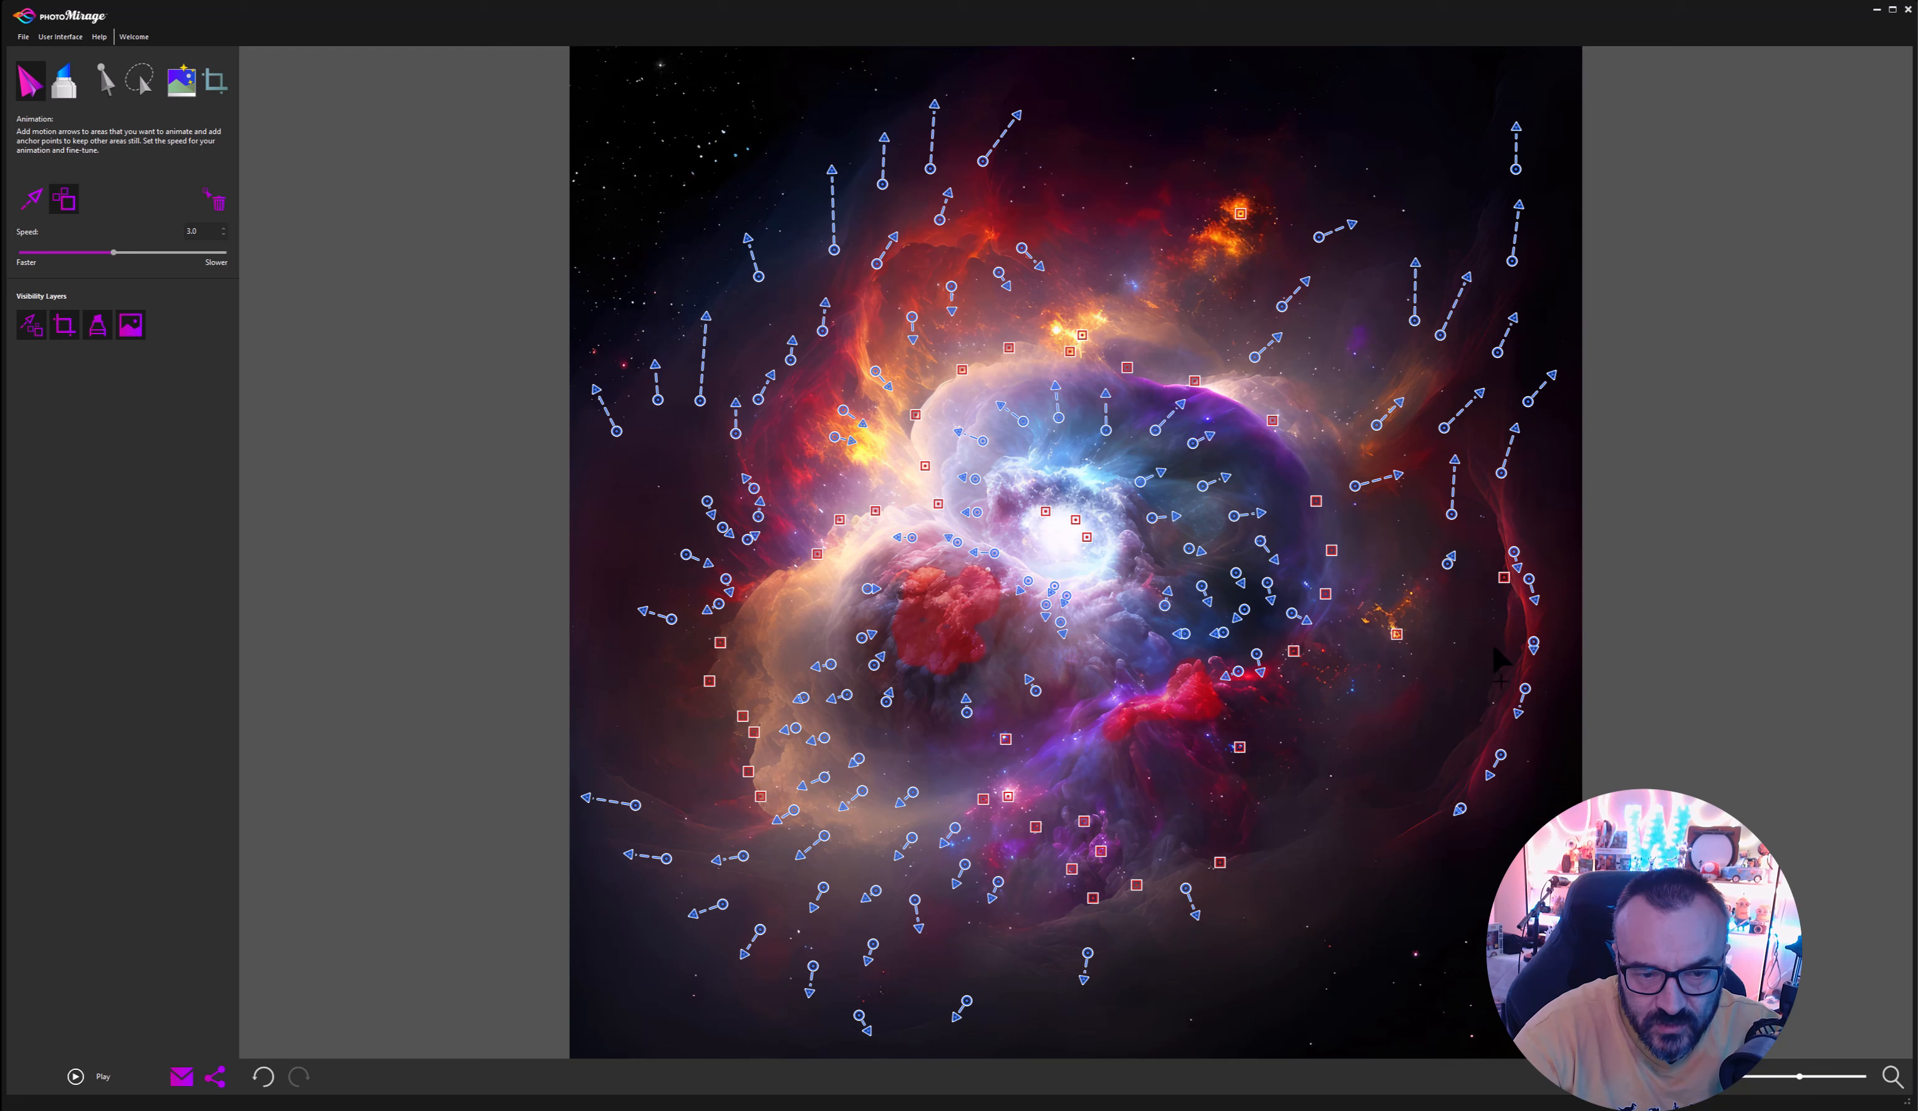
pyautogui.click(1465, 744)
pyautogui.click(1413, 801)
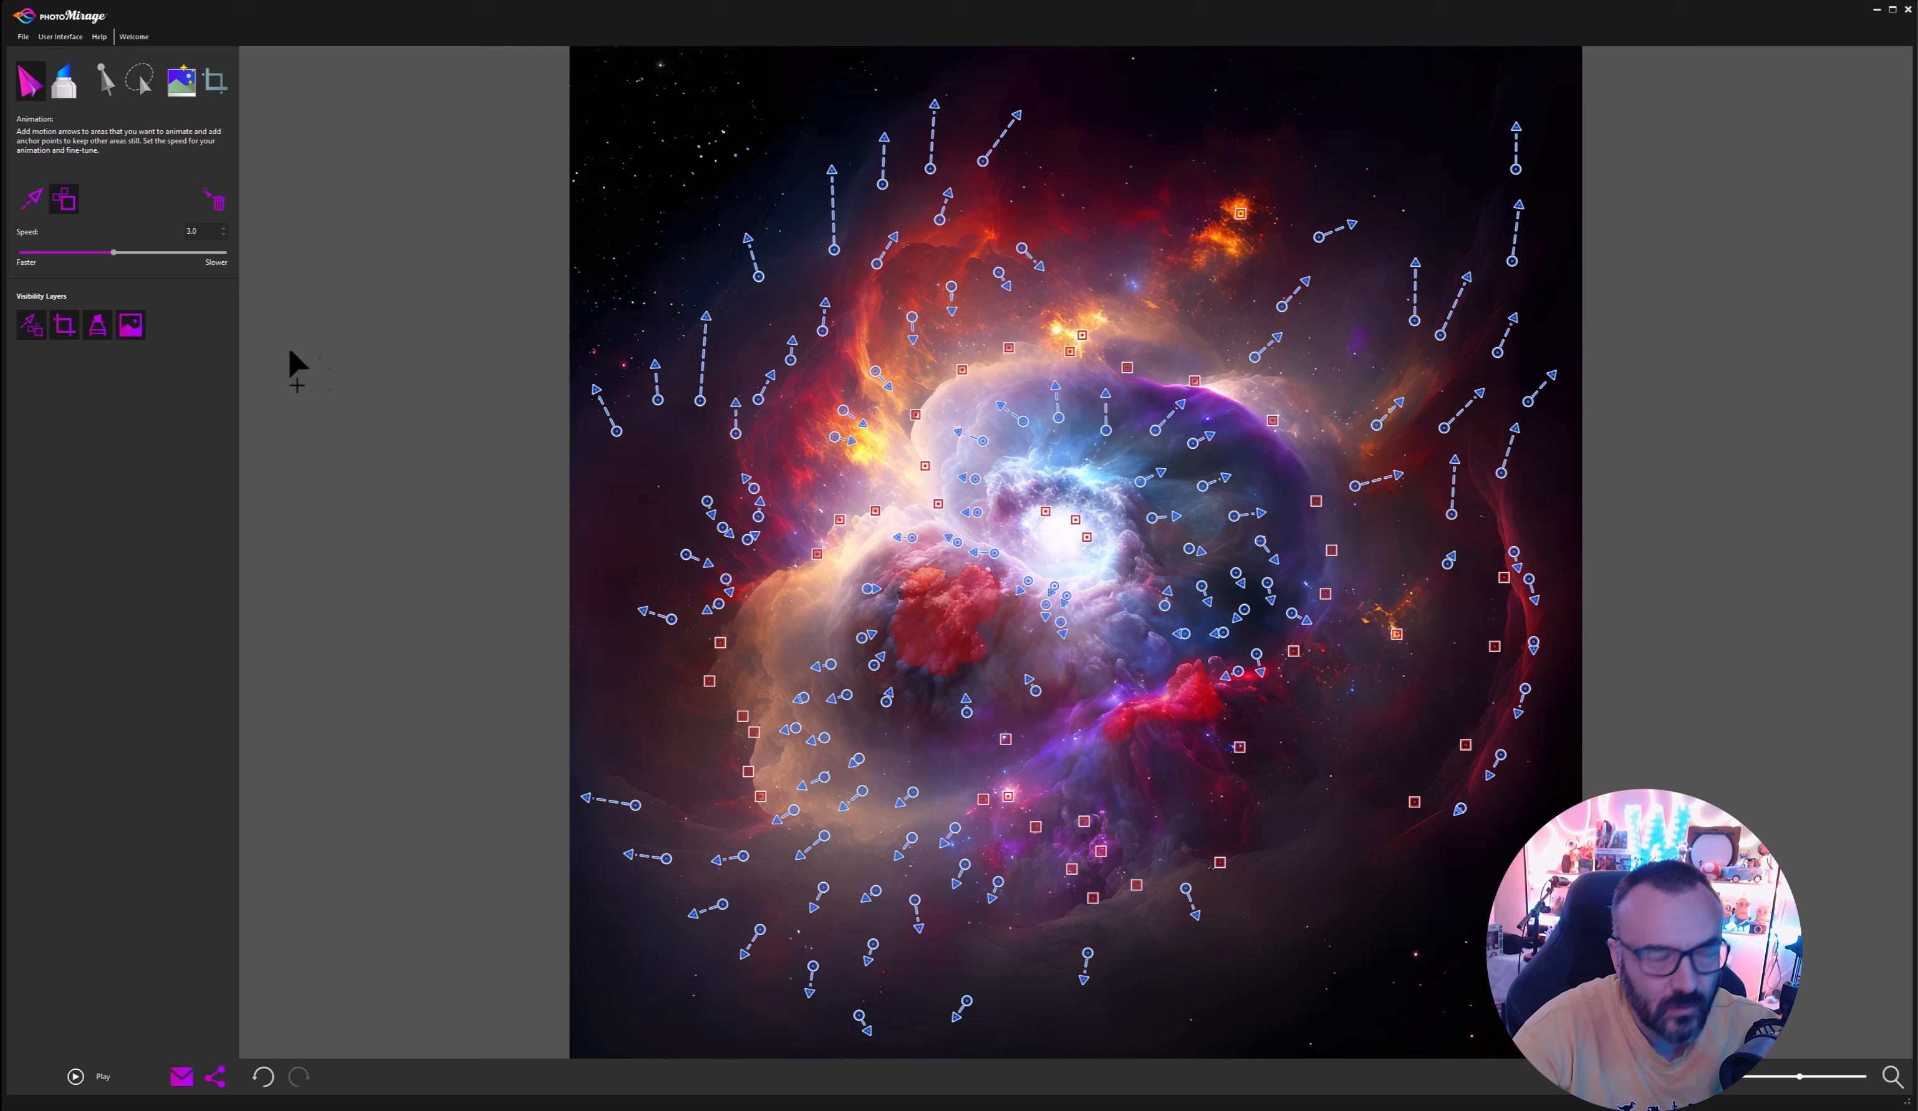
pyautogui.click(85, 1078)
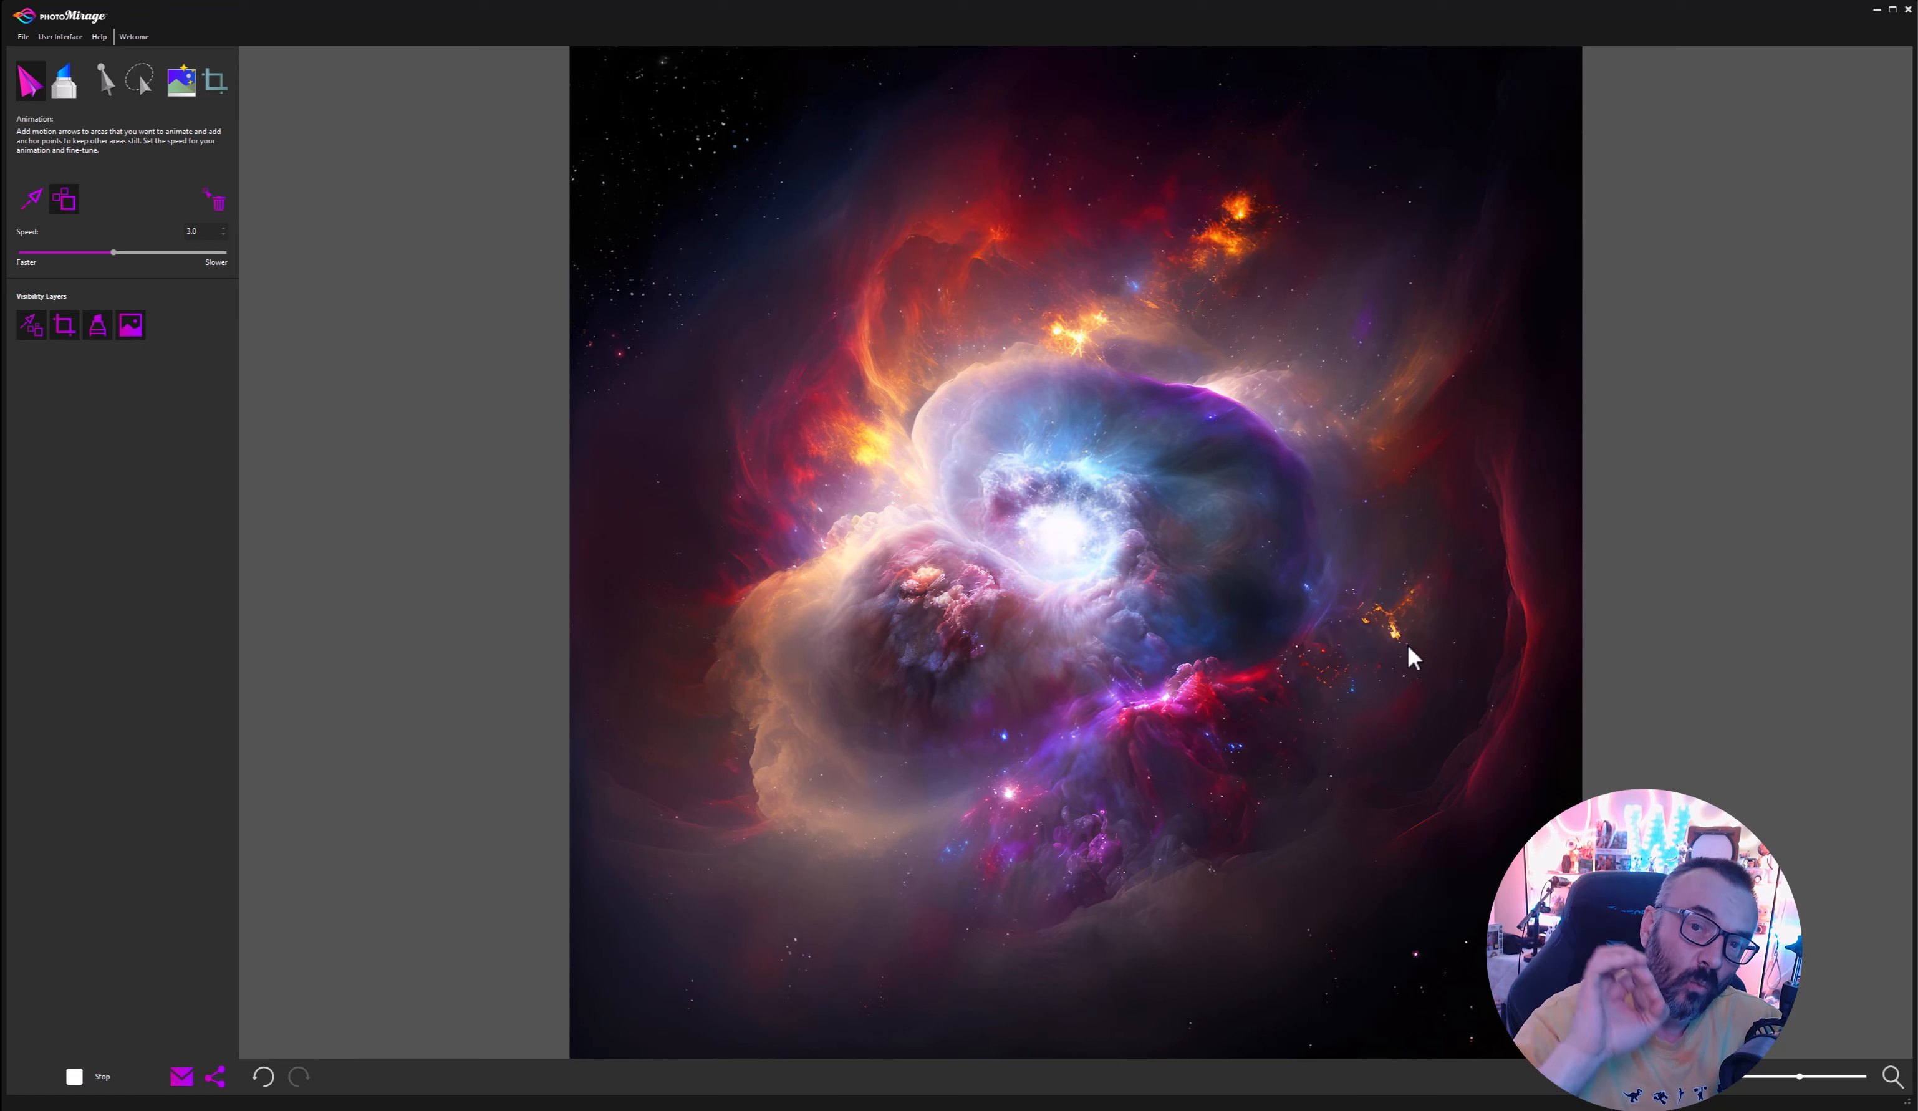
pyautogui.click(73, 1084)
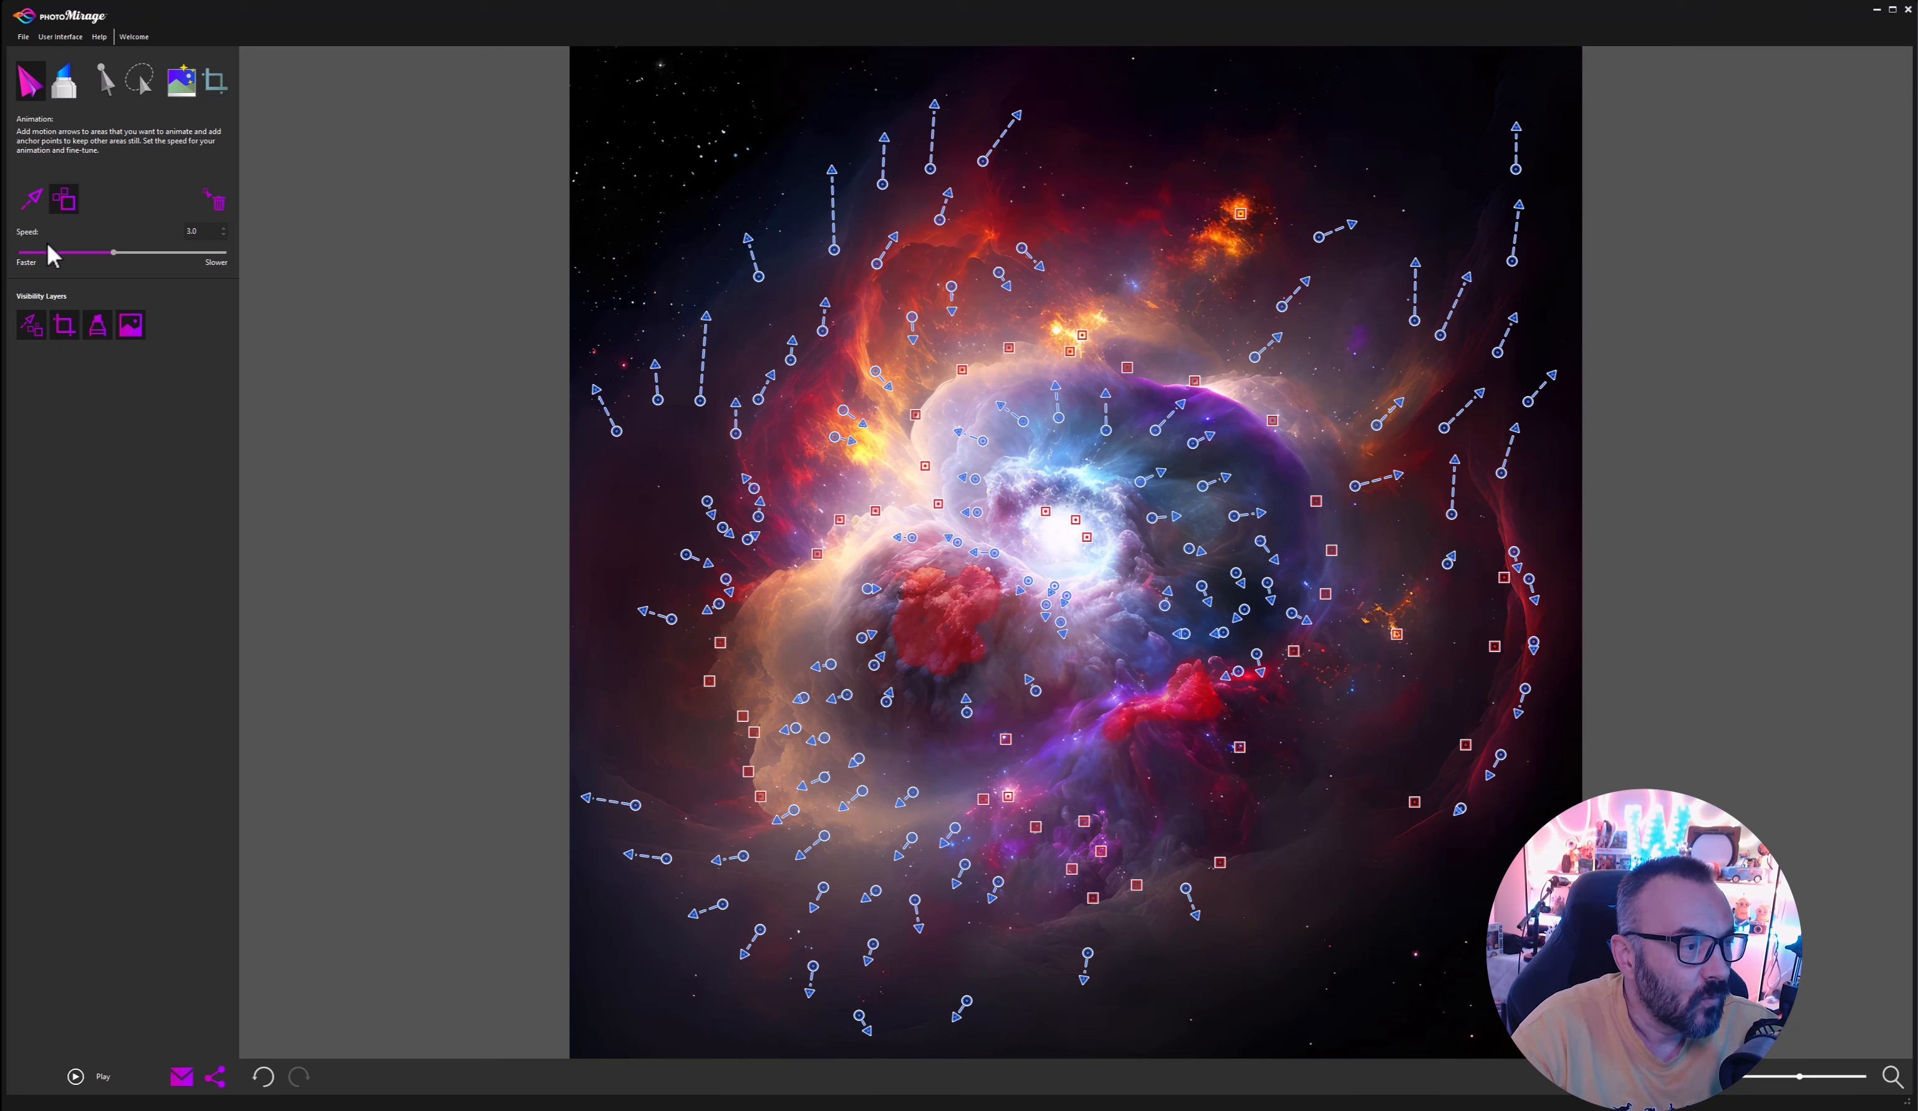
# Set the animation speed to 0.5 and preview the motion.
pyautogui.click(32, 198)
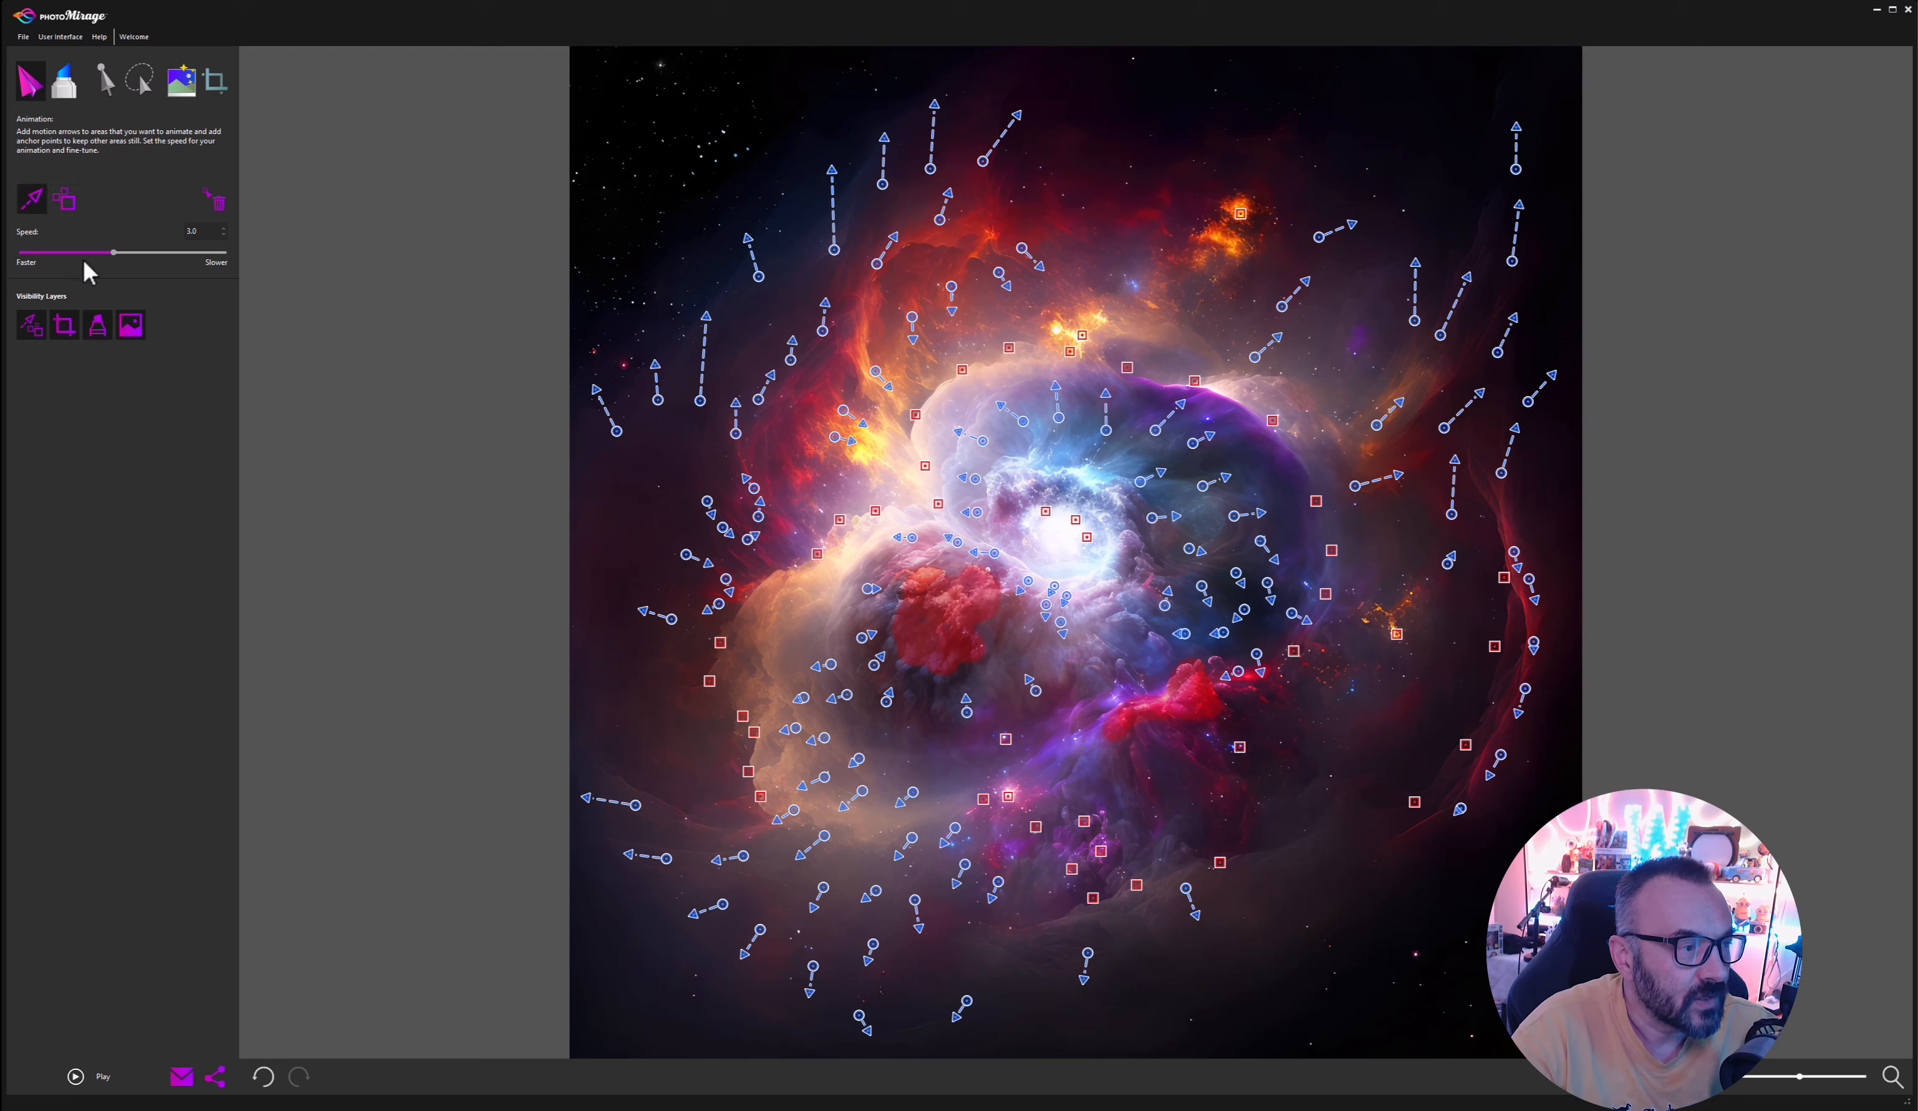
pyautogui.moveTo(113, 255); pyautogui.dragTo(23, 255)
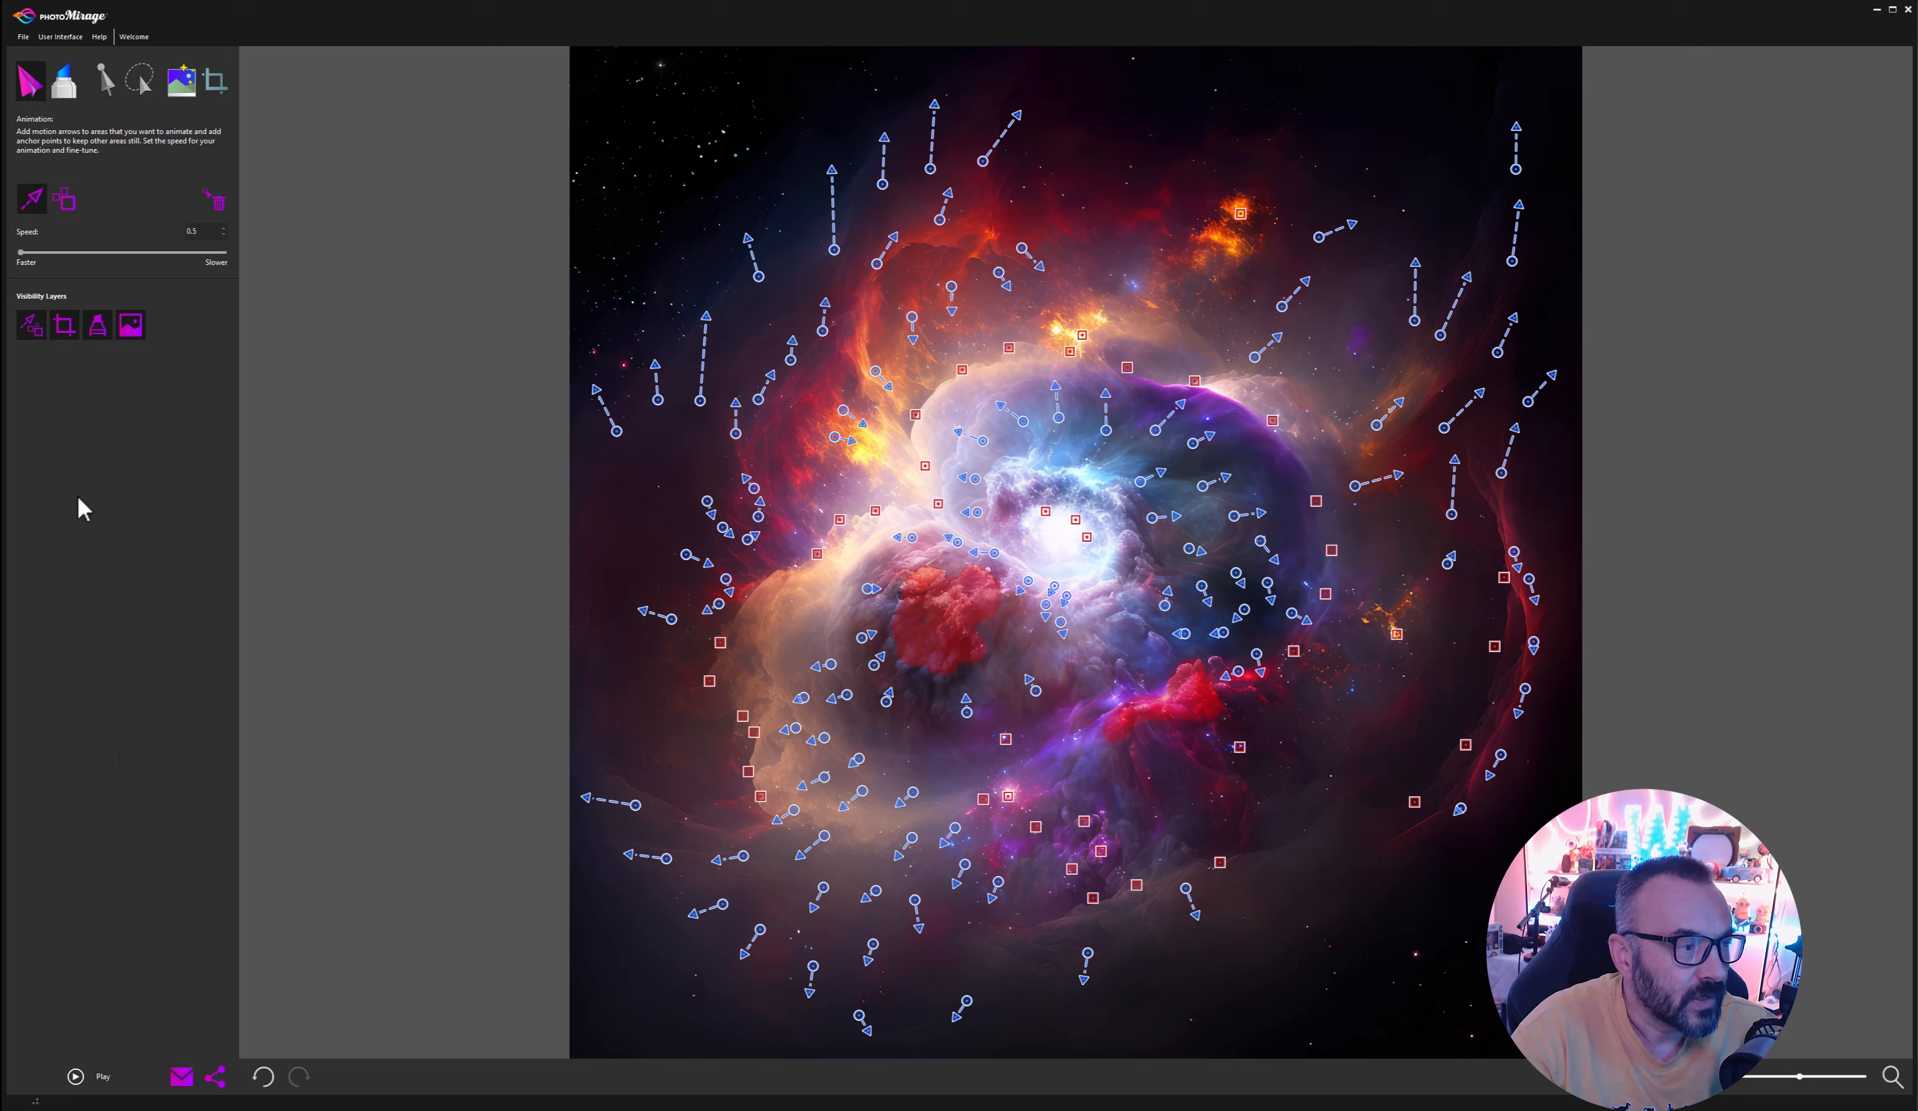
pyautogui.click(75, 1076)
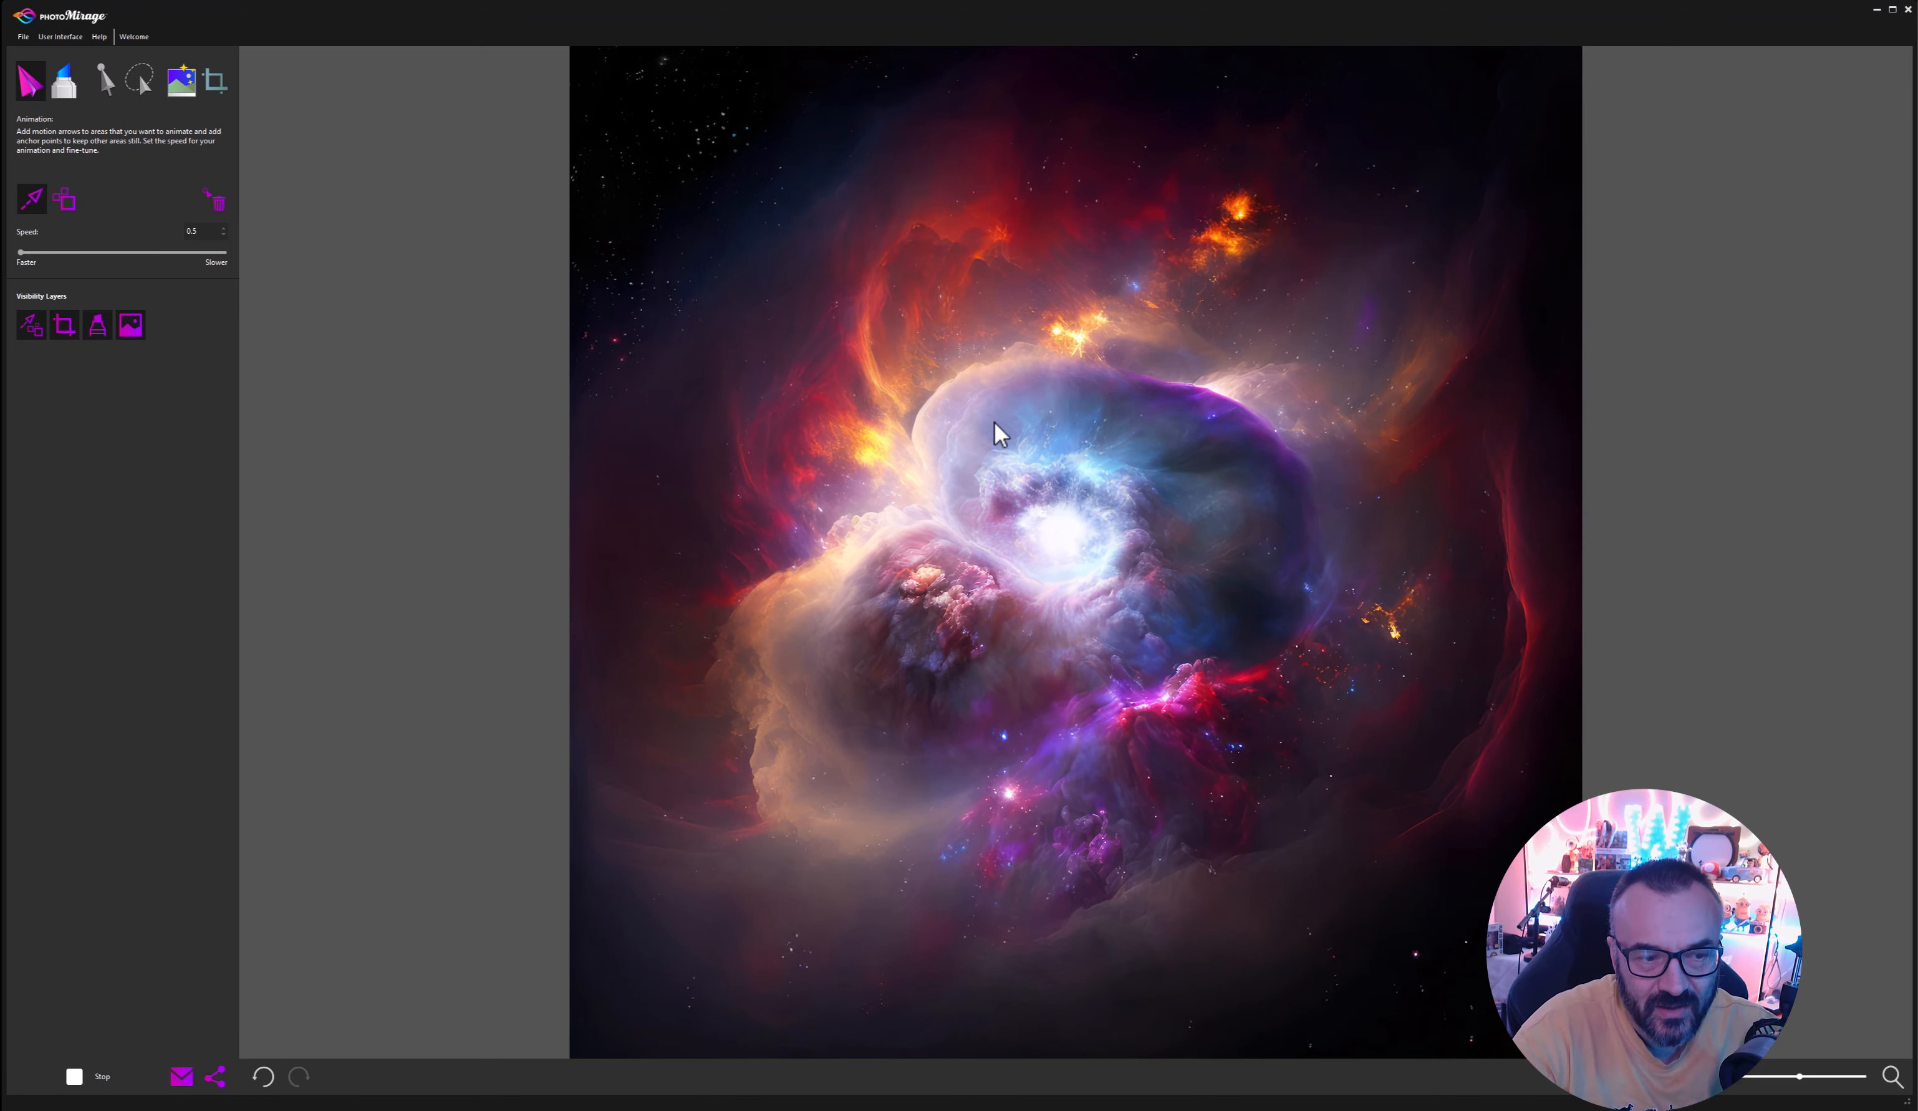
# Set the animation speed to 5.0 and preview the motion until satisfied.
pyautogui.moveTo(20, 251); pyautogui.dragTo(175, 252)
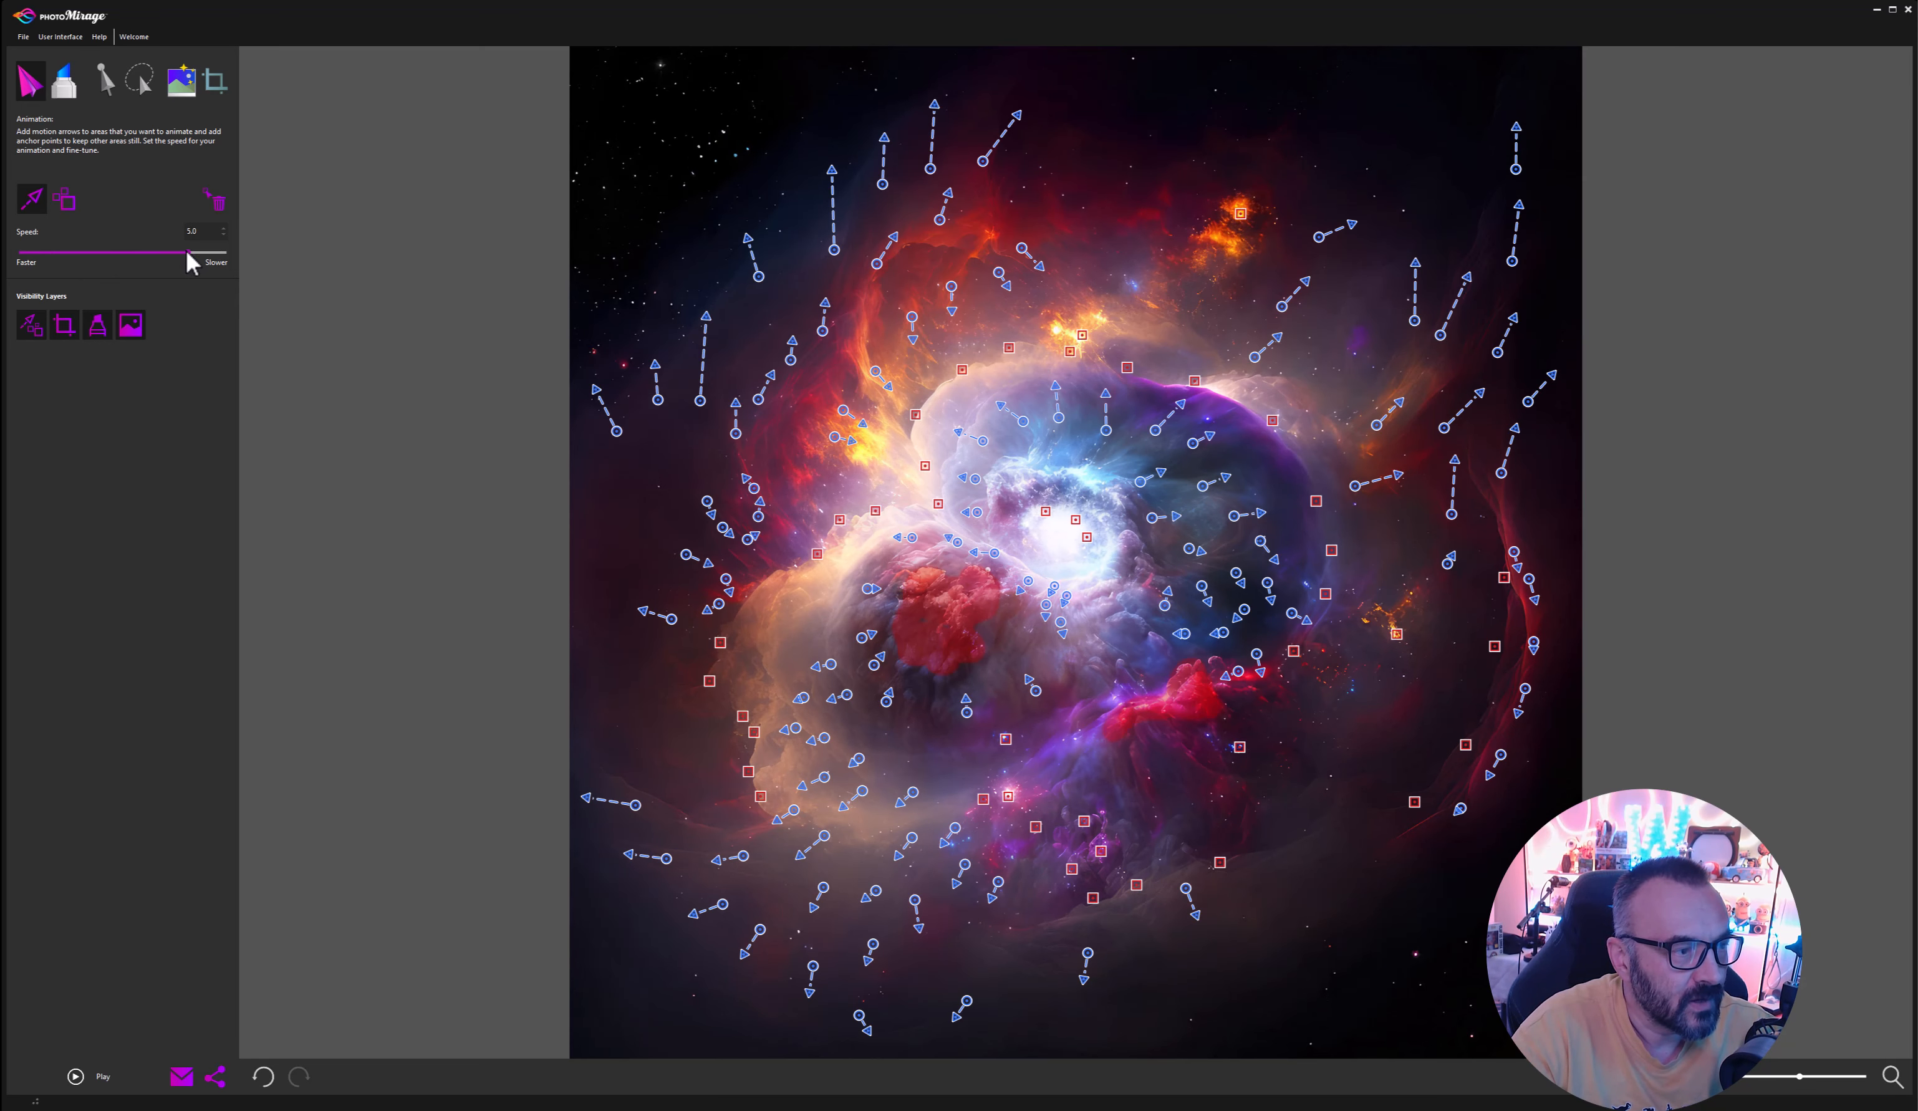
pyautogui.click(78, 1080)
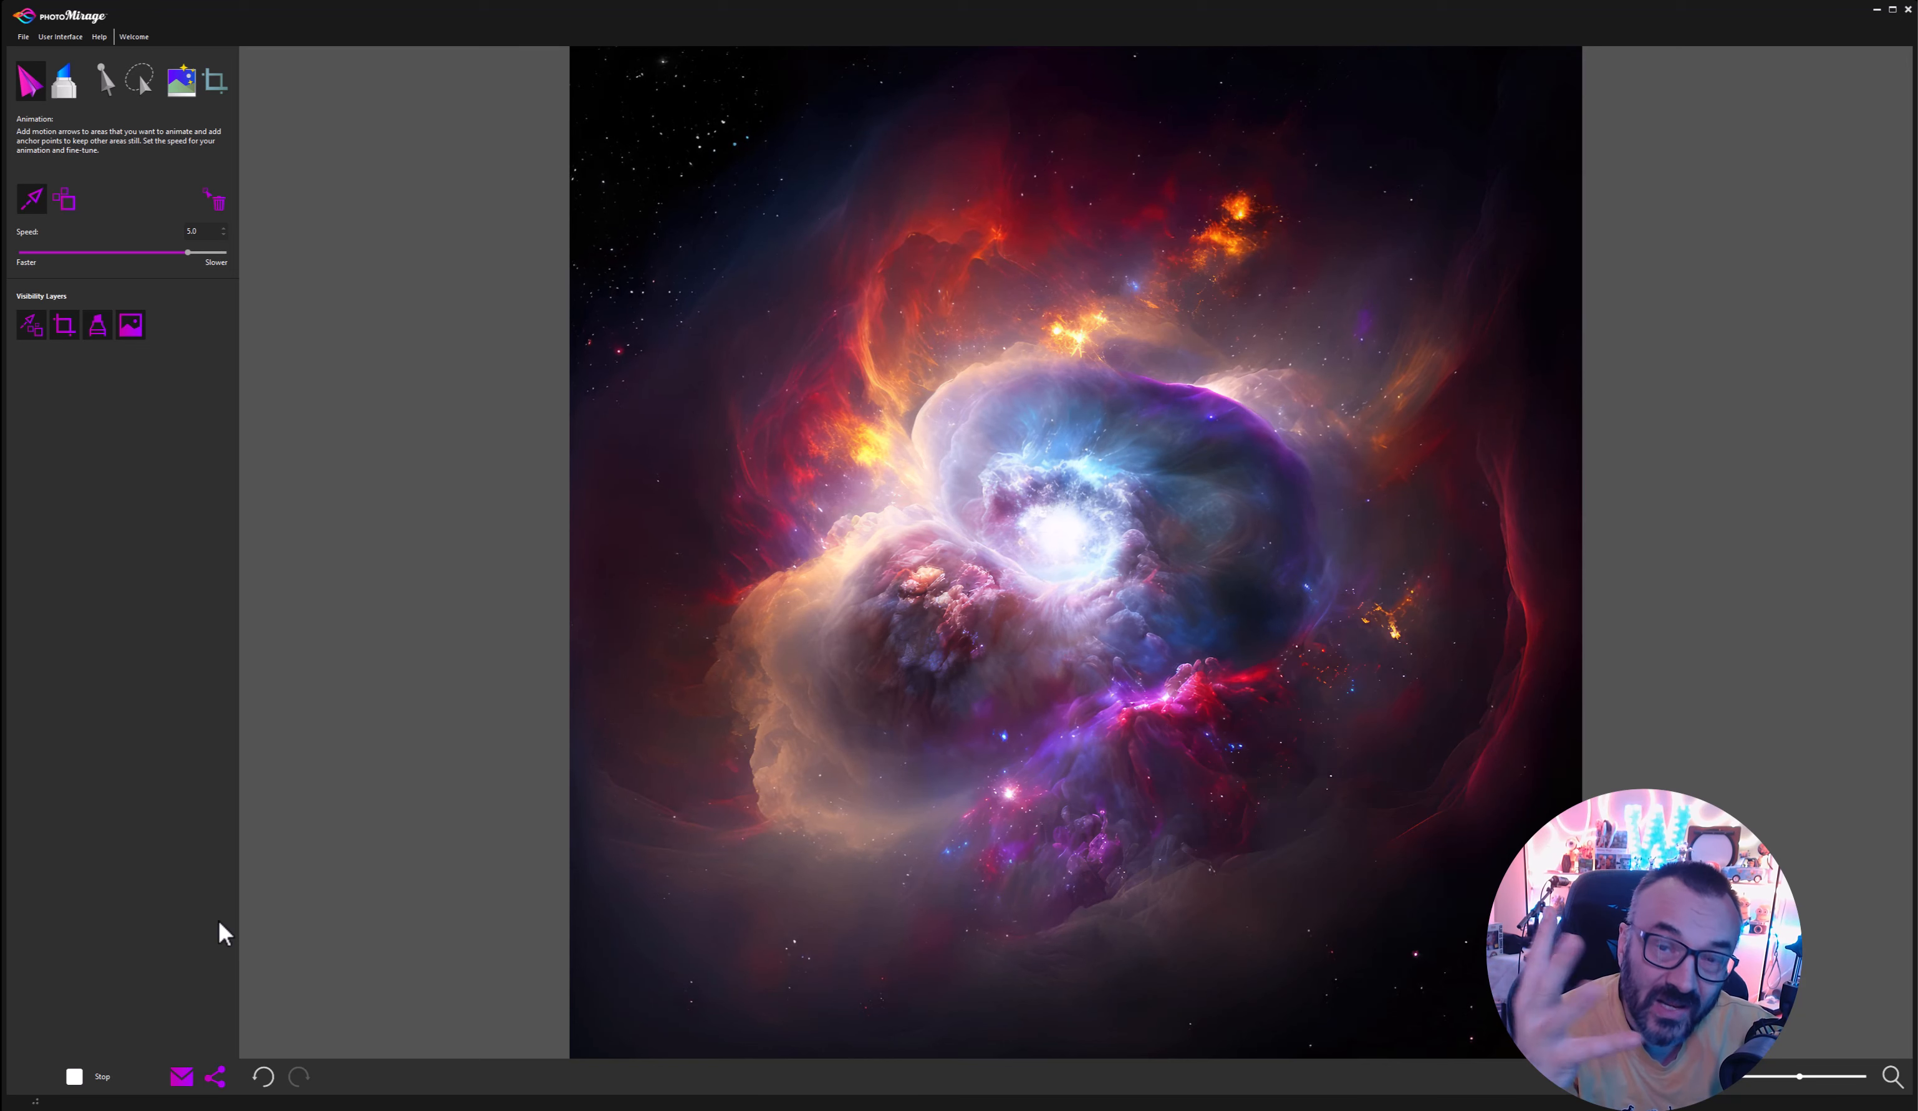
pyautogui.click(76, 1076)
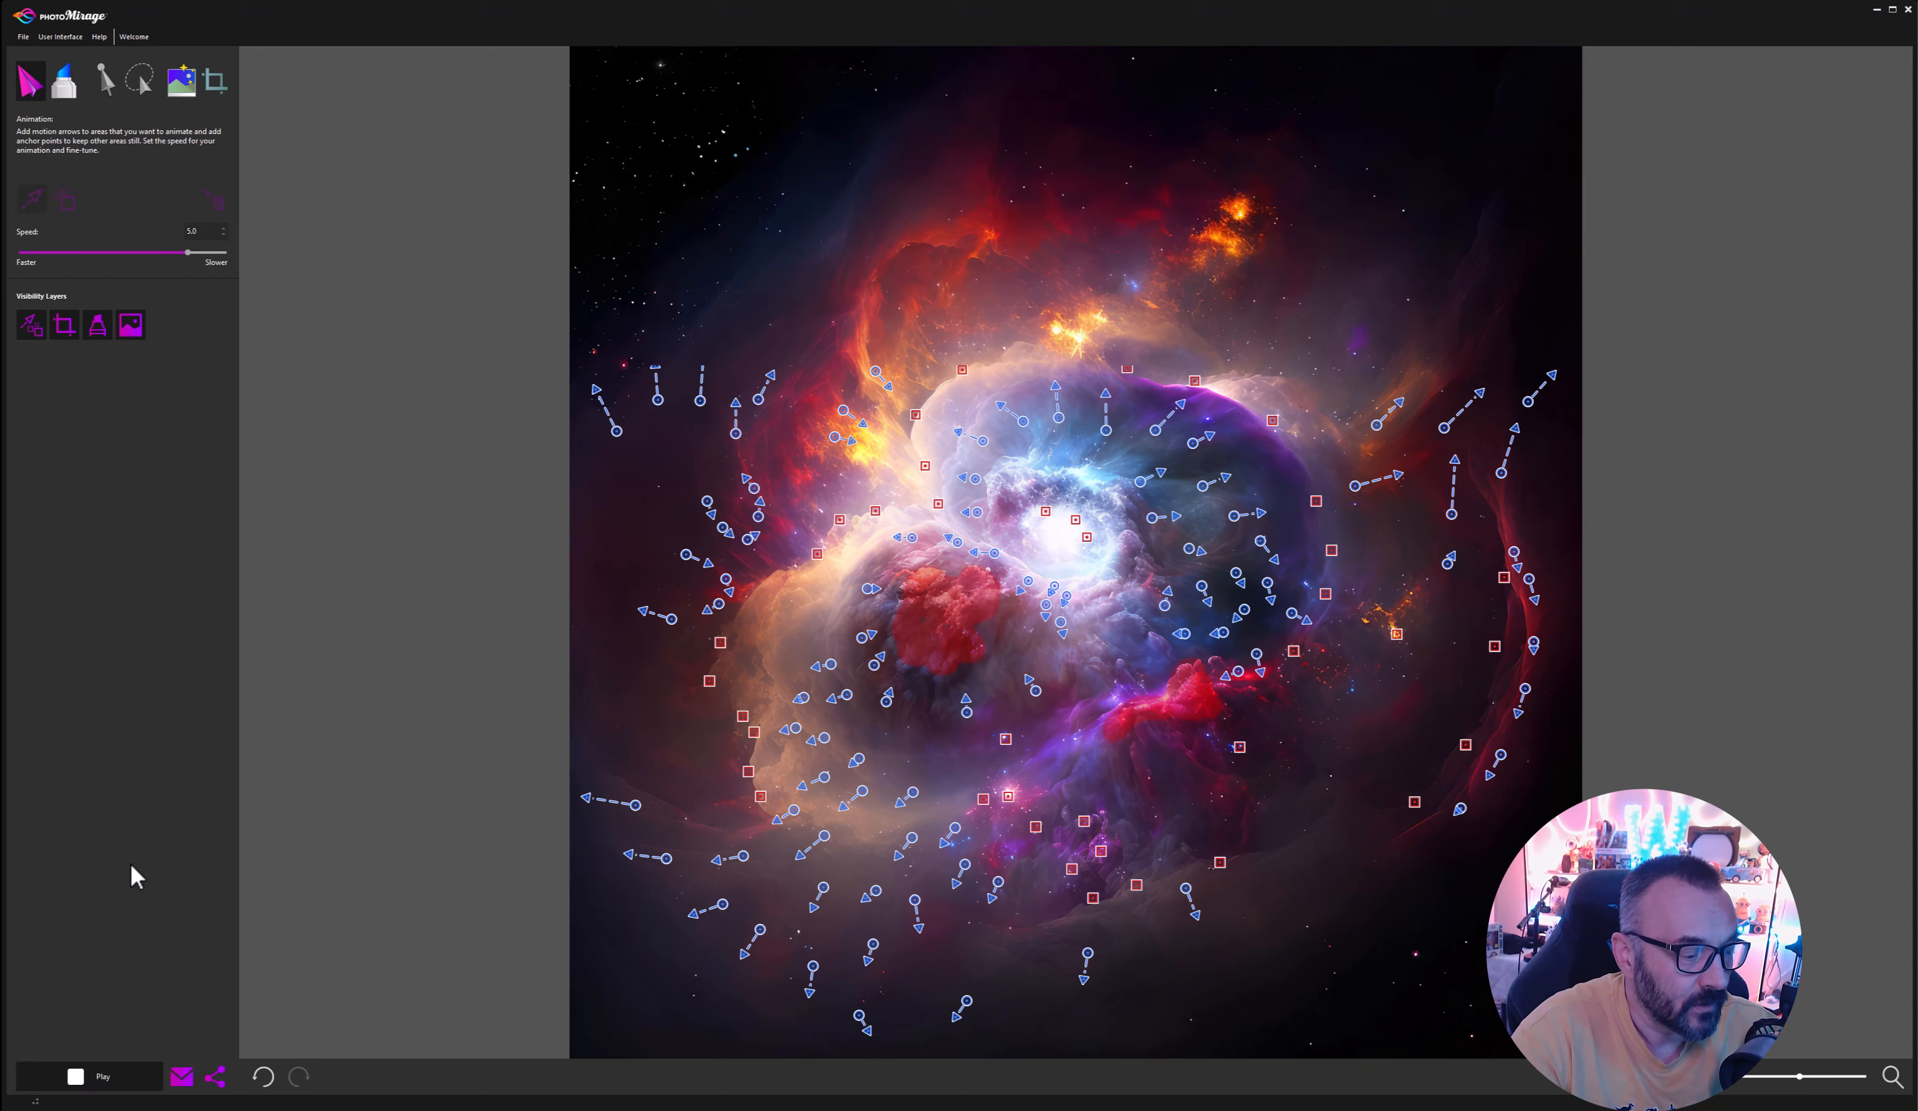
# Open the project's export settings and review the available image sizes.
pyautogui.click(23, 36)
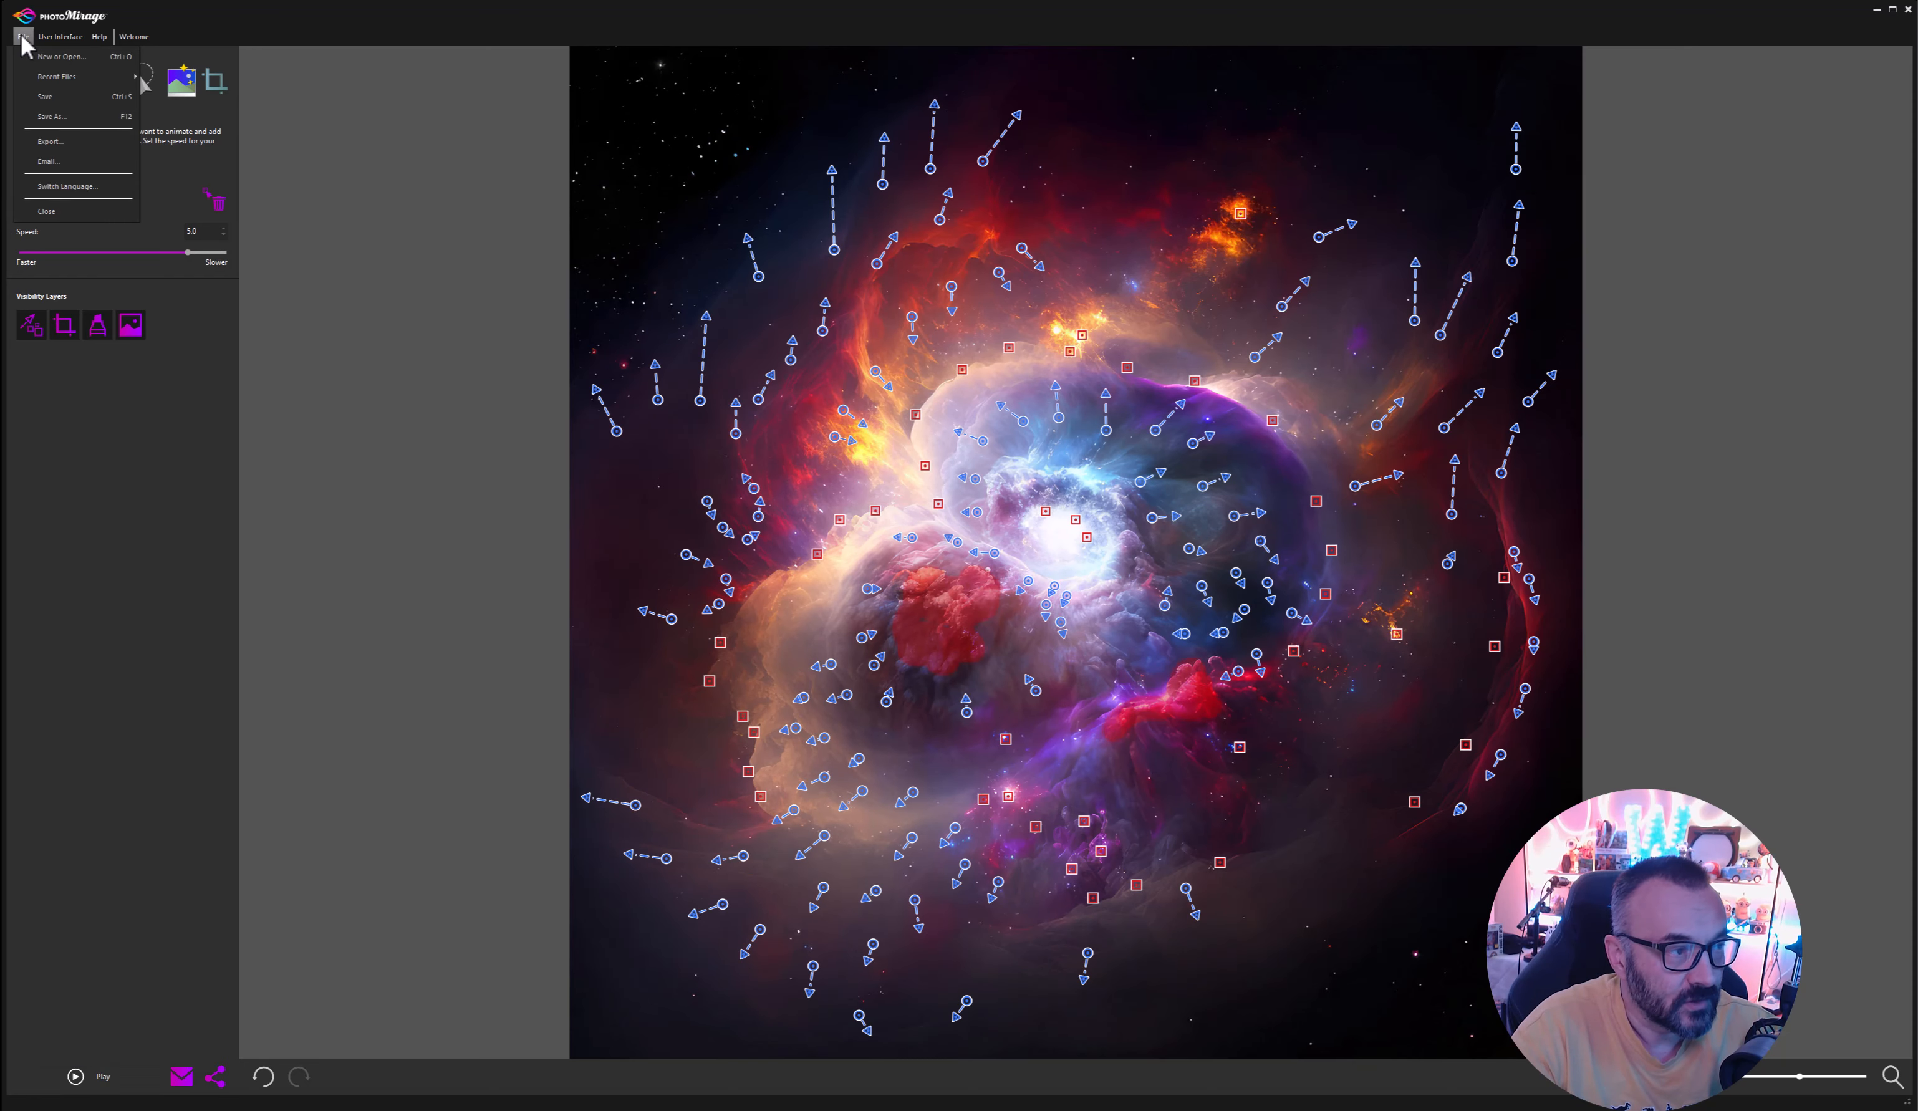
pyautogui.click(67, 140)
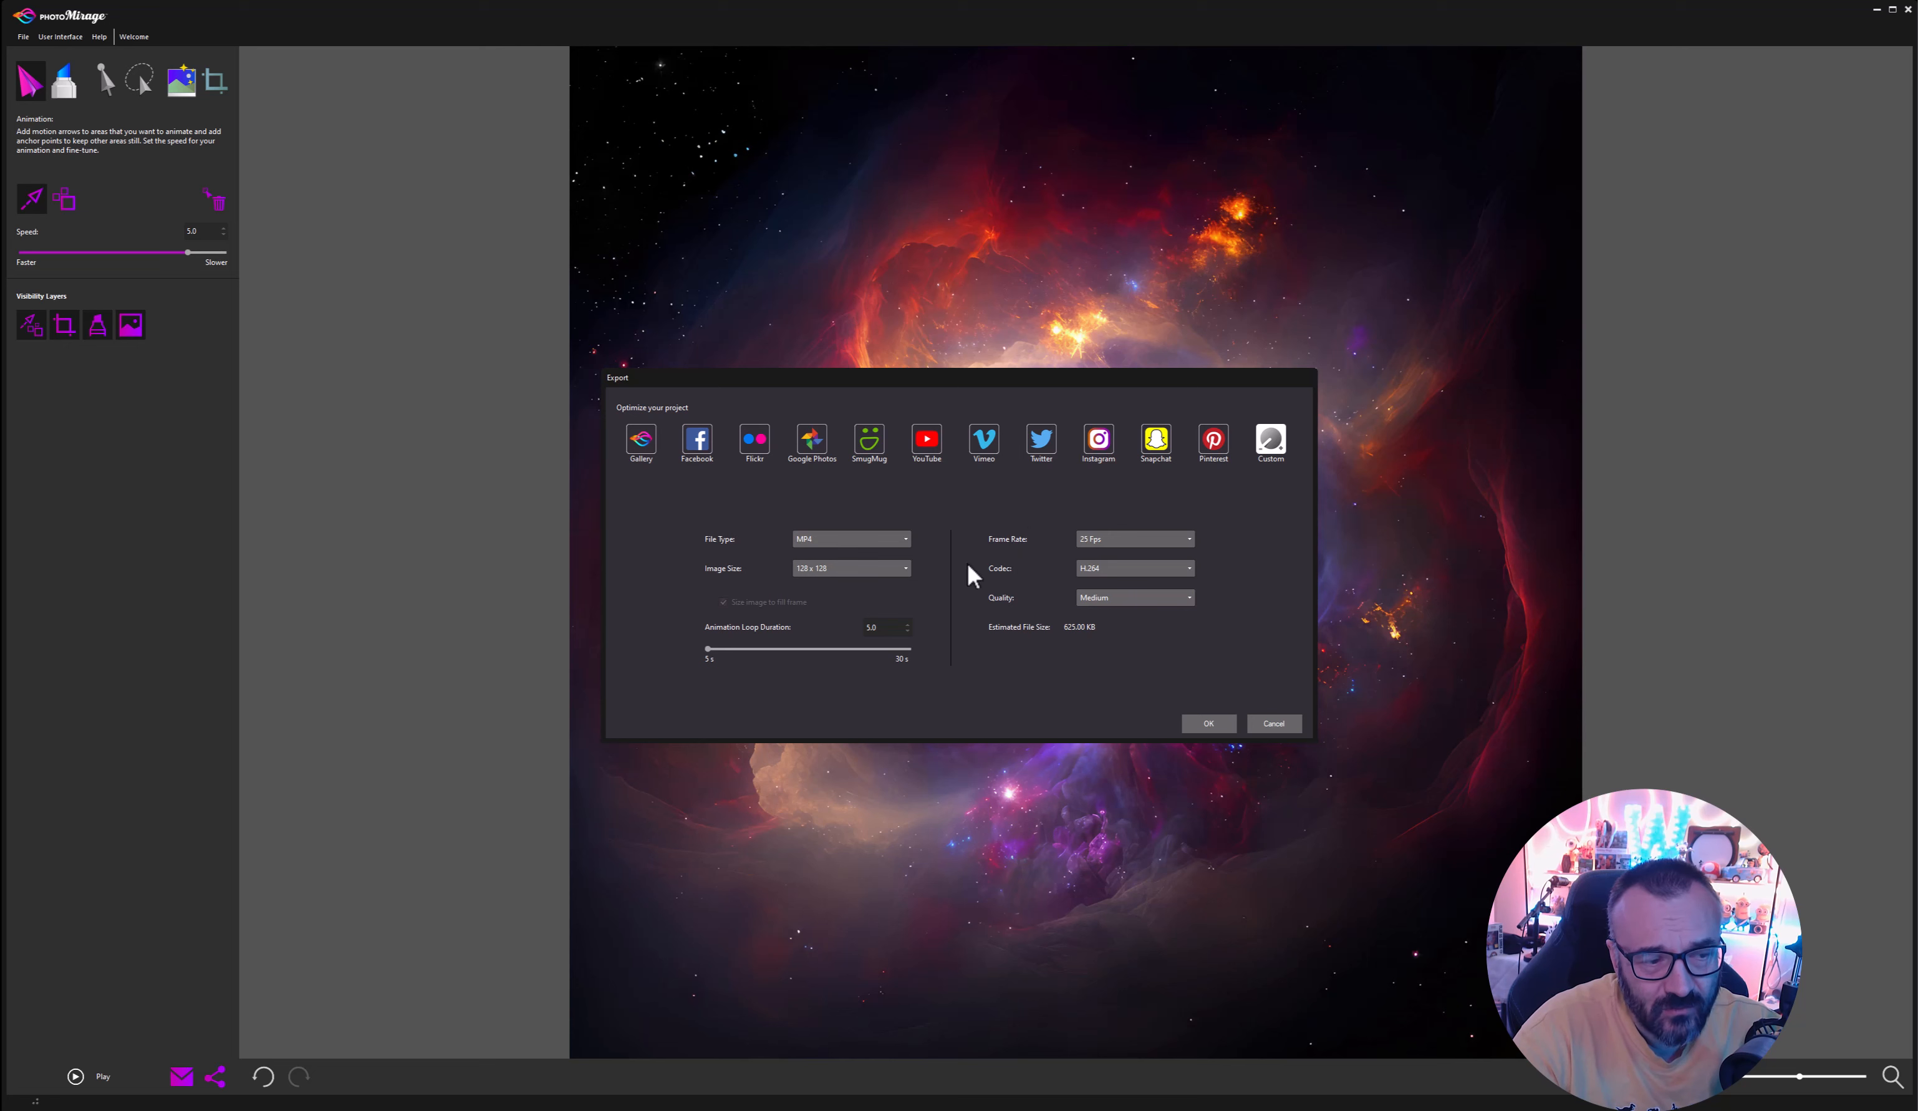
pyautogui.click(904, 572)
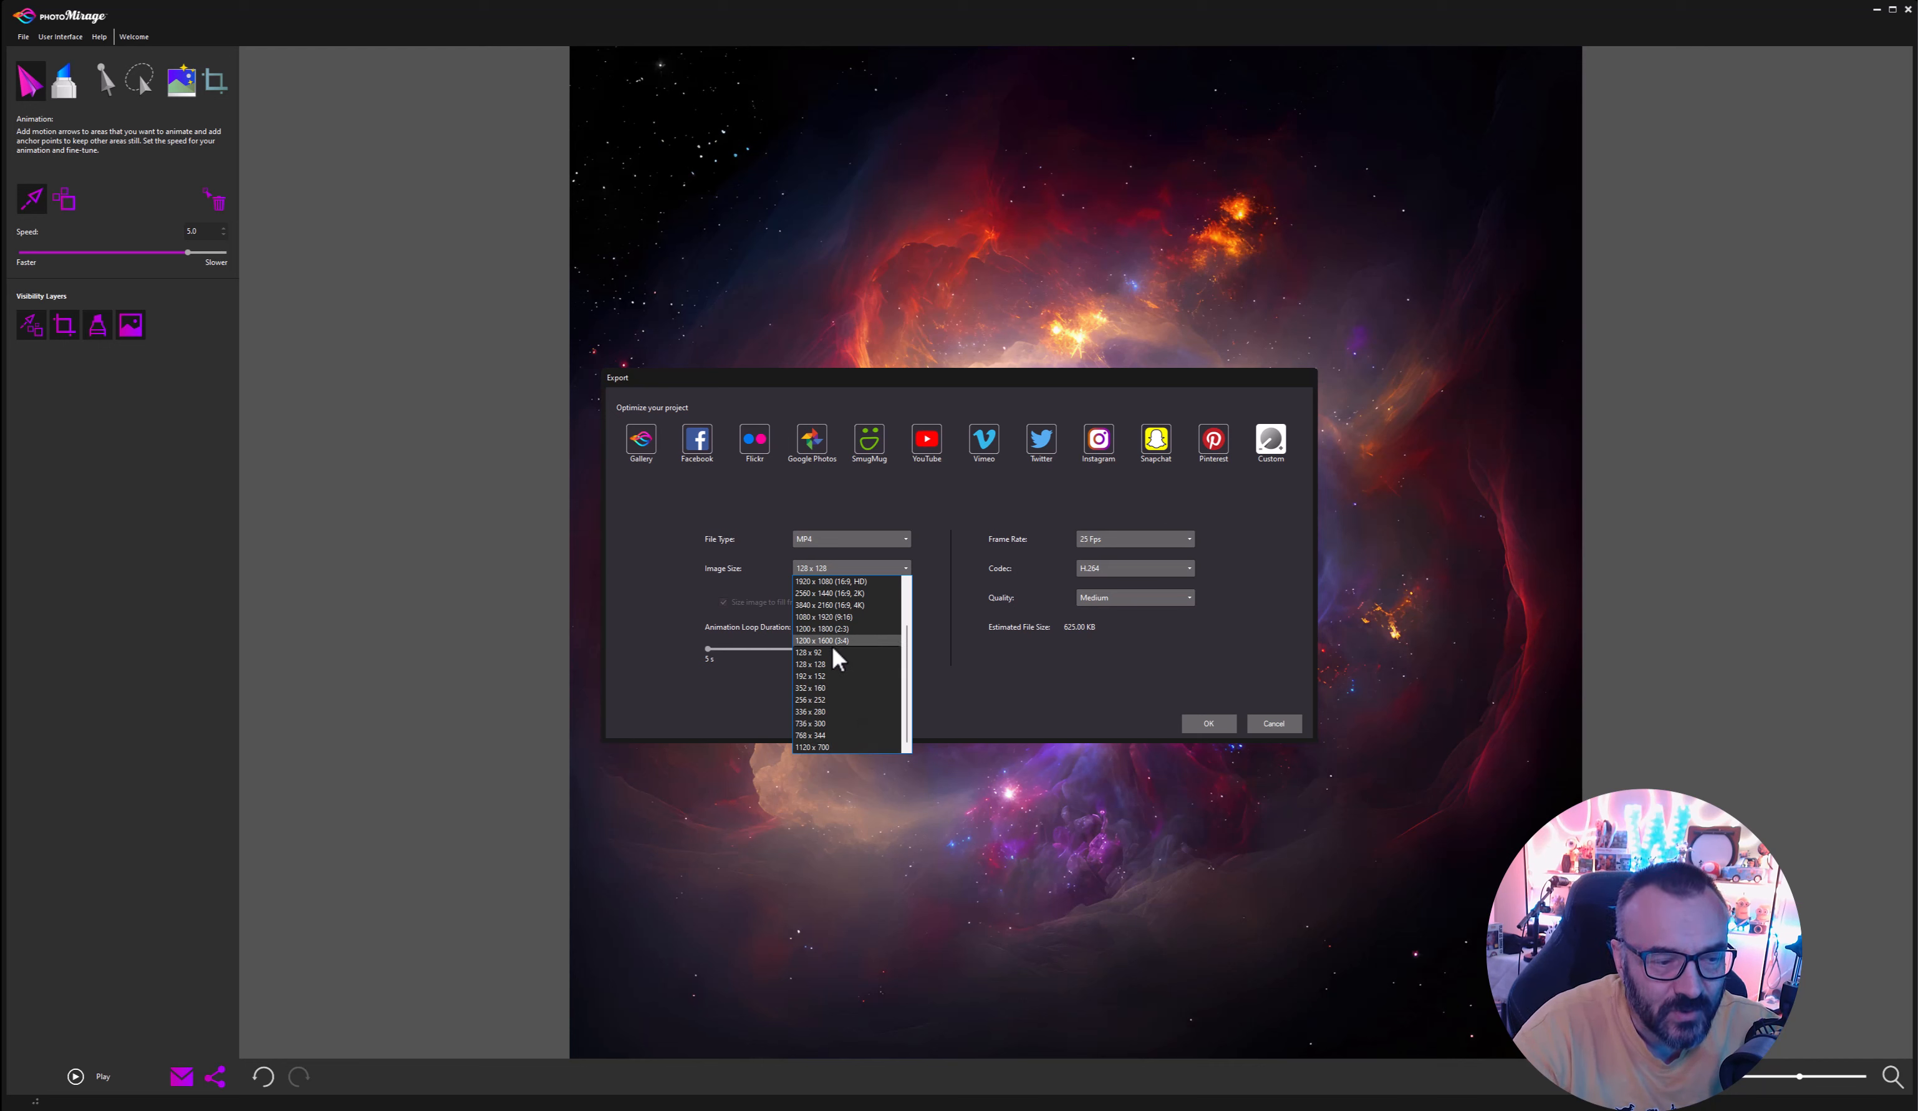
pyautogui.click(660, 539)
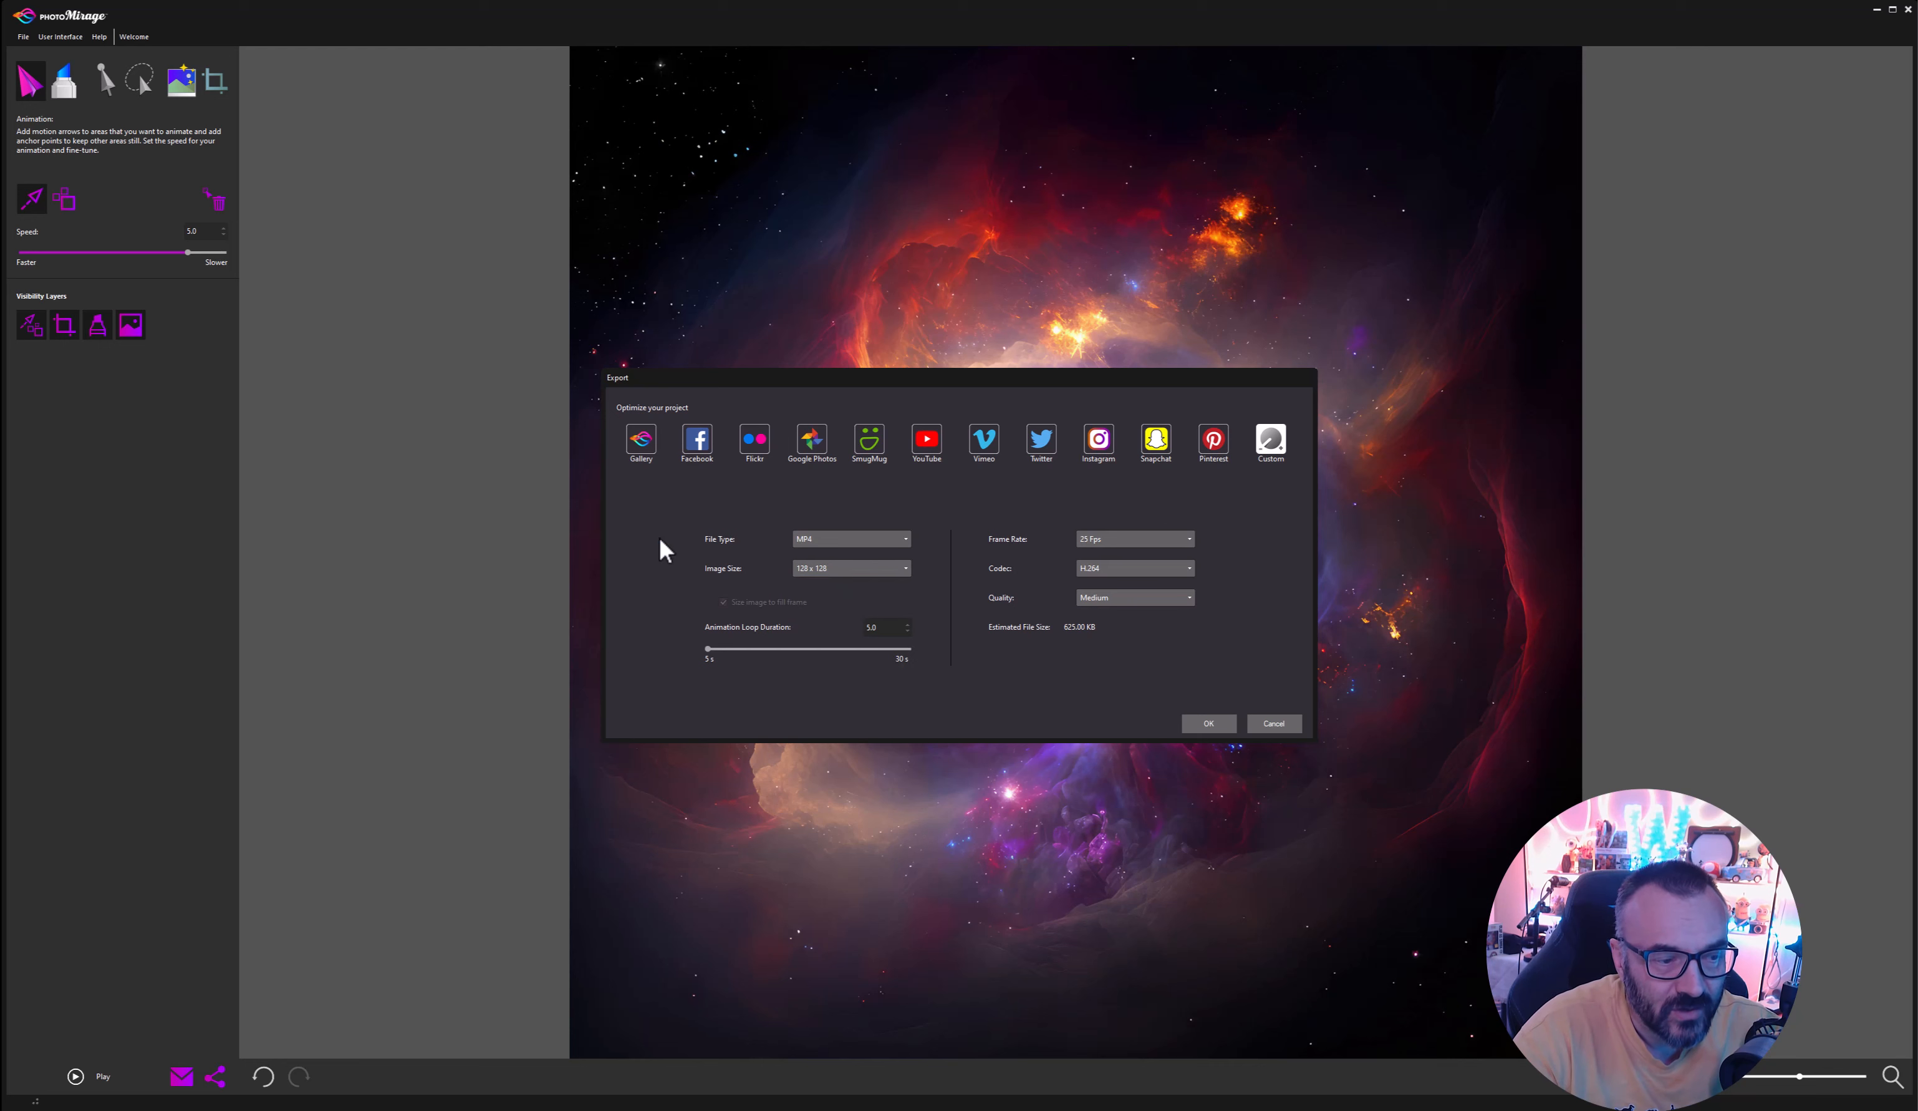
pyautogui.click(894, 570)
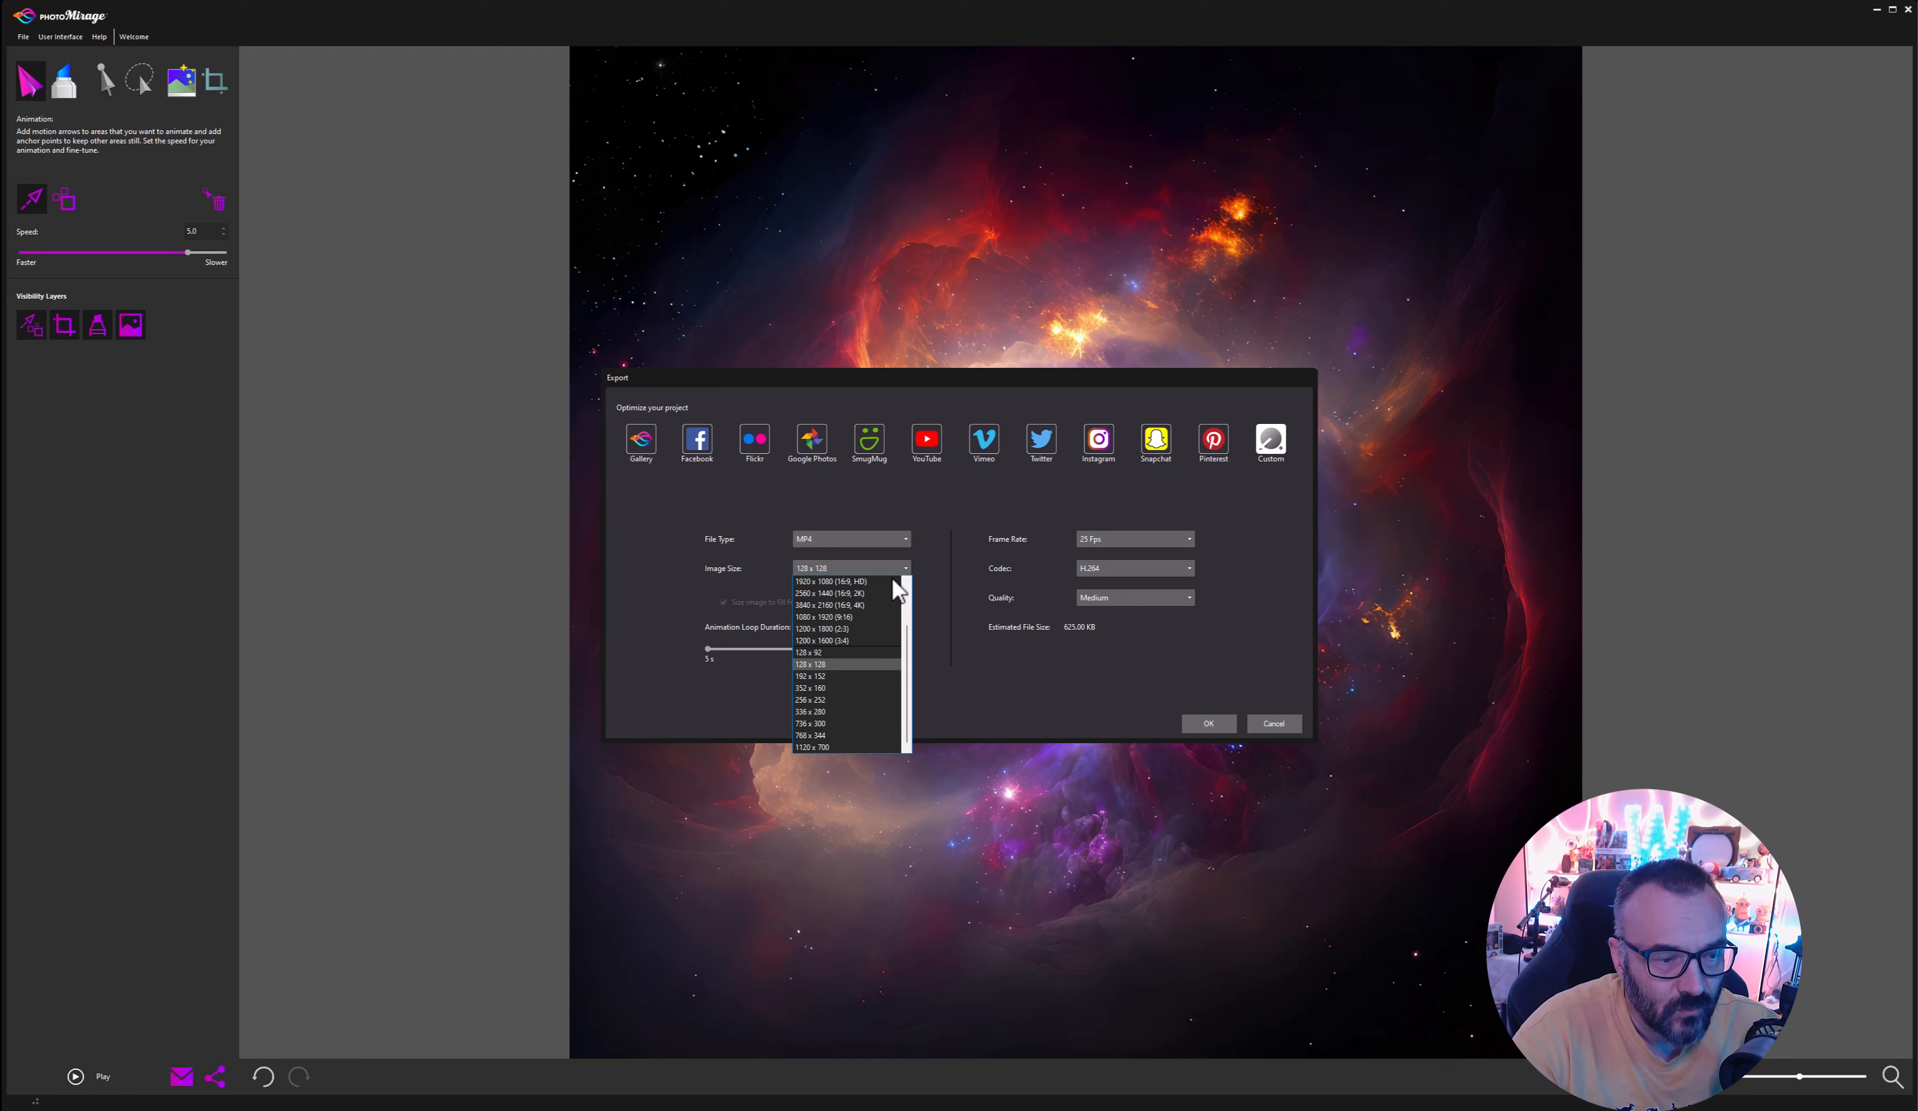
pyautogui.click(666, 546)
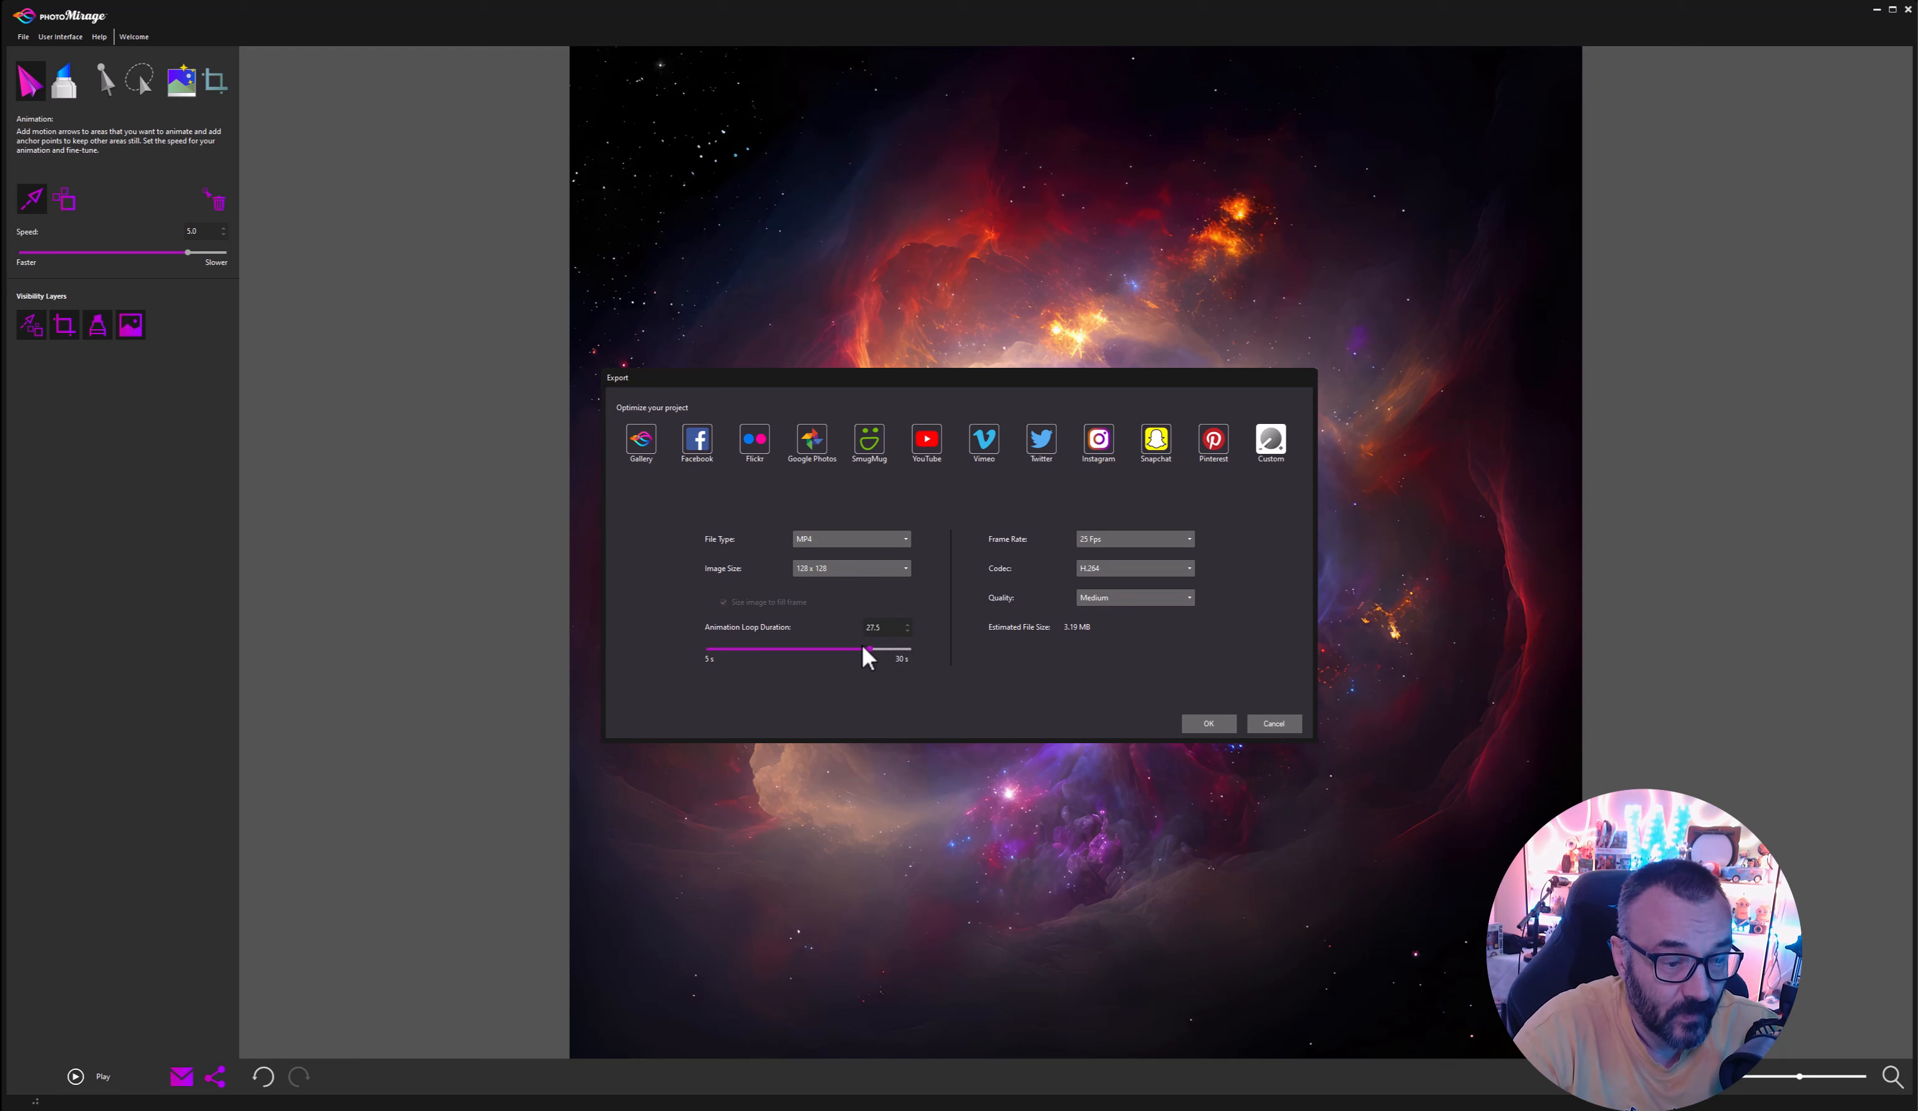
# Try different animation loop durations for the export, ending at 12 seconds.
pyautogui.moveTo(813, 647); pyautogui.dragTo(975, 664)
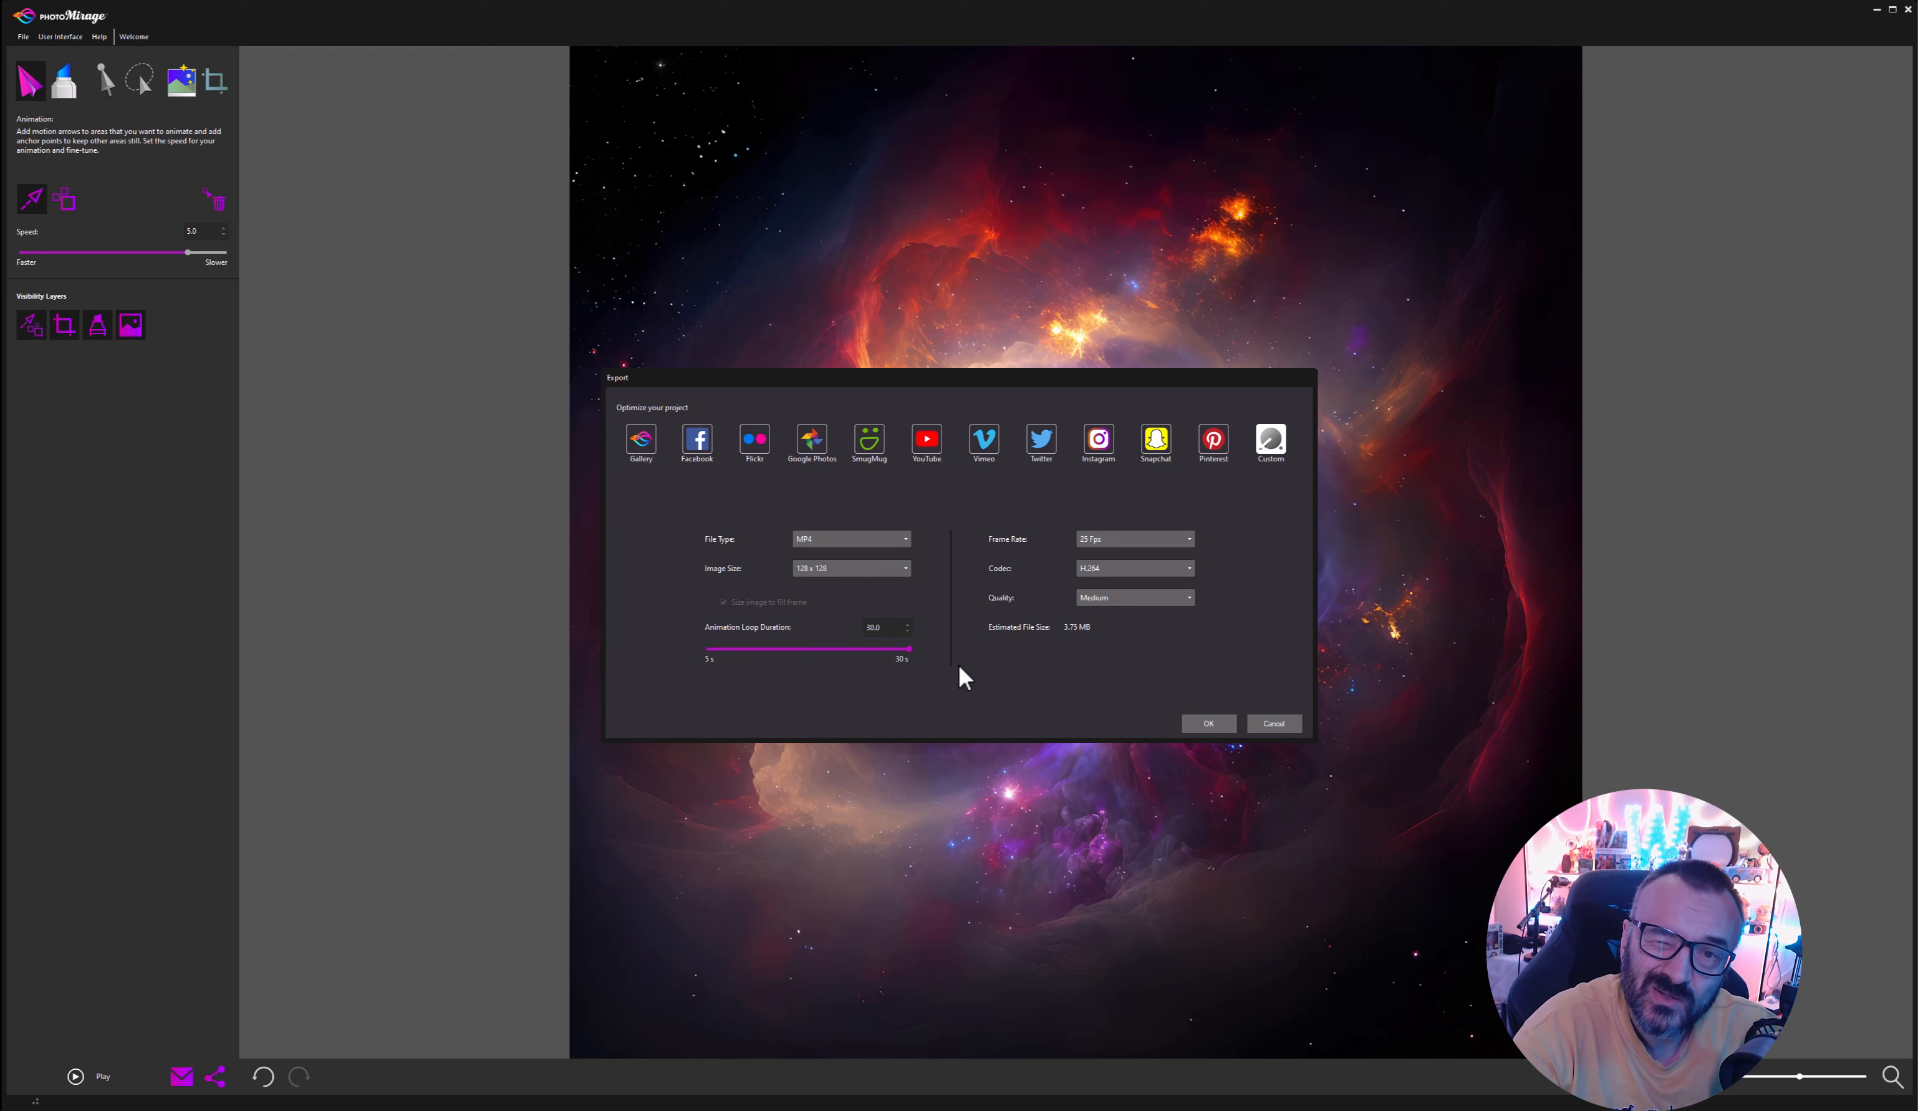
pyautogui.moveTo(805, 650); pyautogui.dragTo(792, 653)
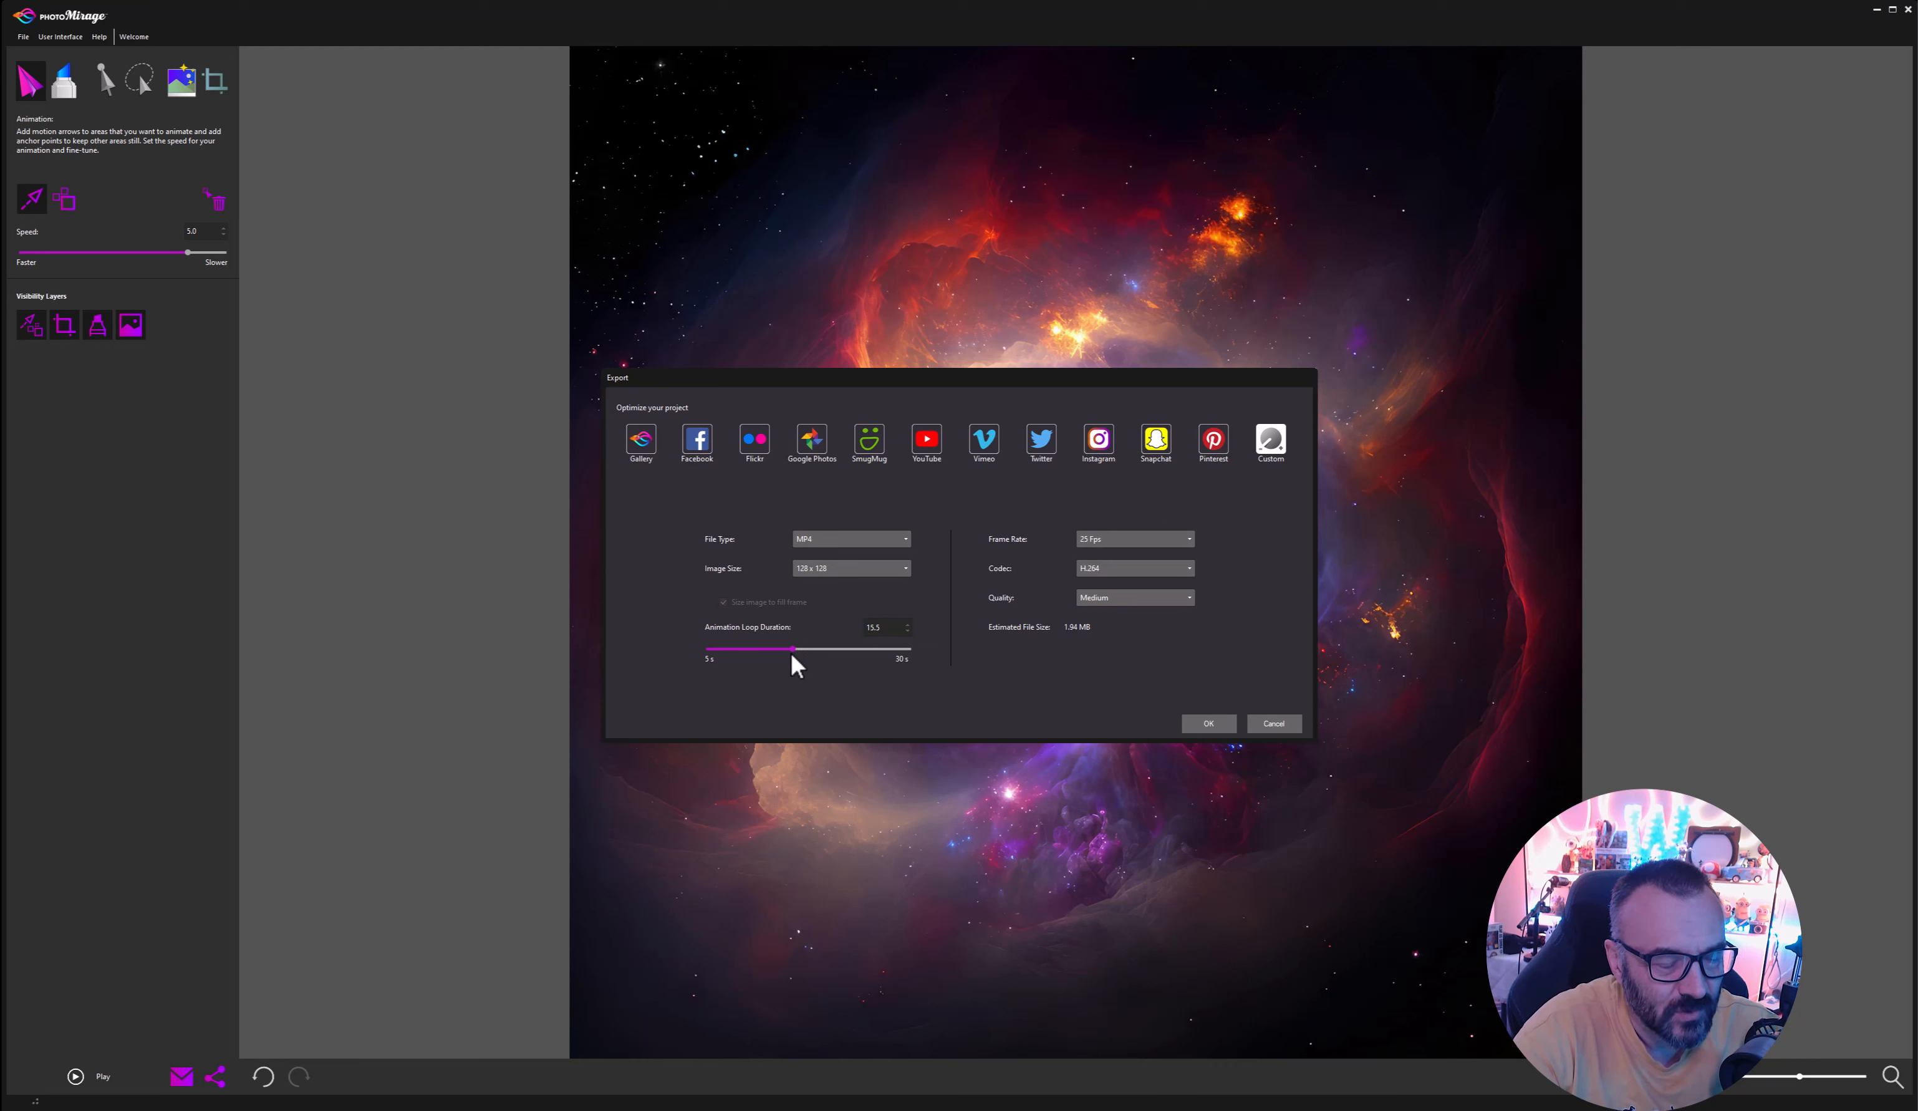
pyautogui.moveTo(884, 627); pyautogui.dragTo(796, 614)
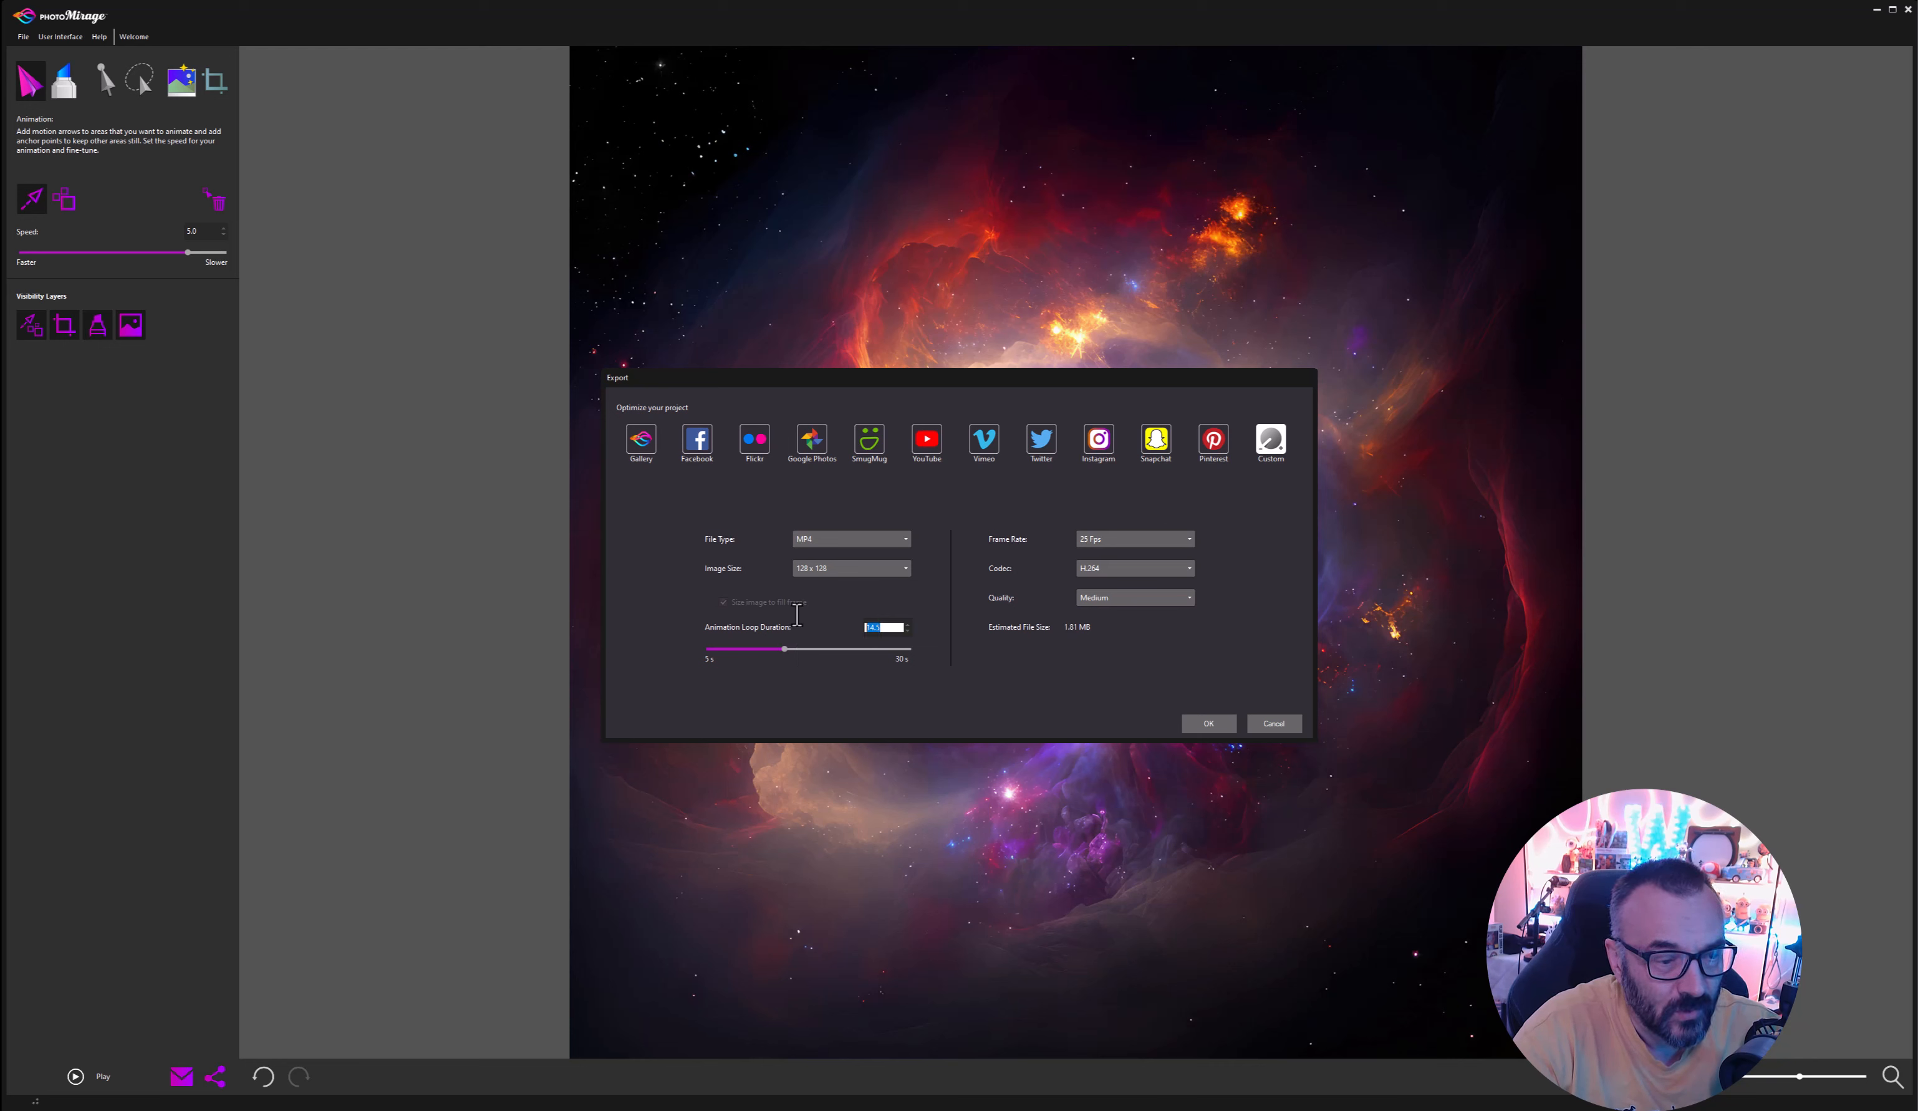
pyautogui.write('12')
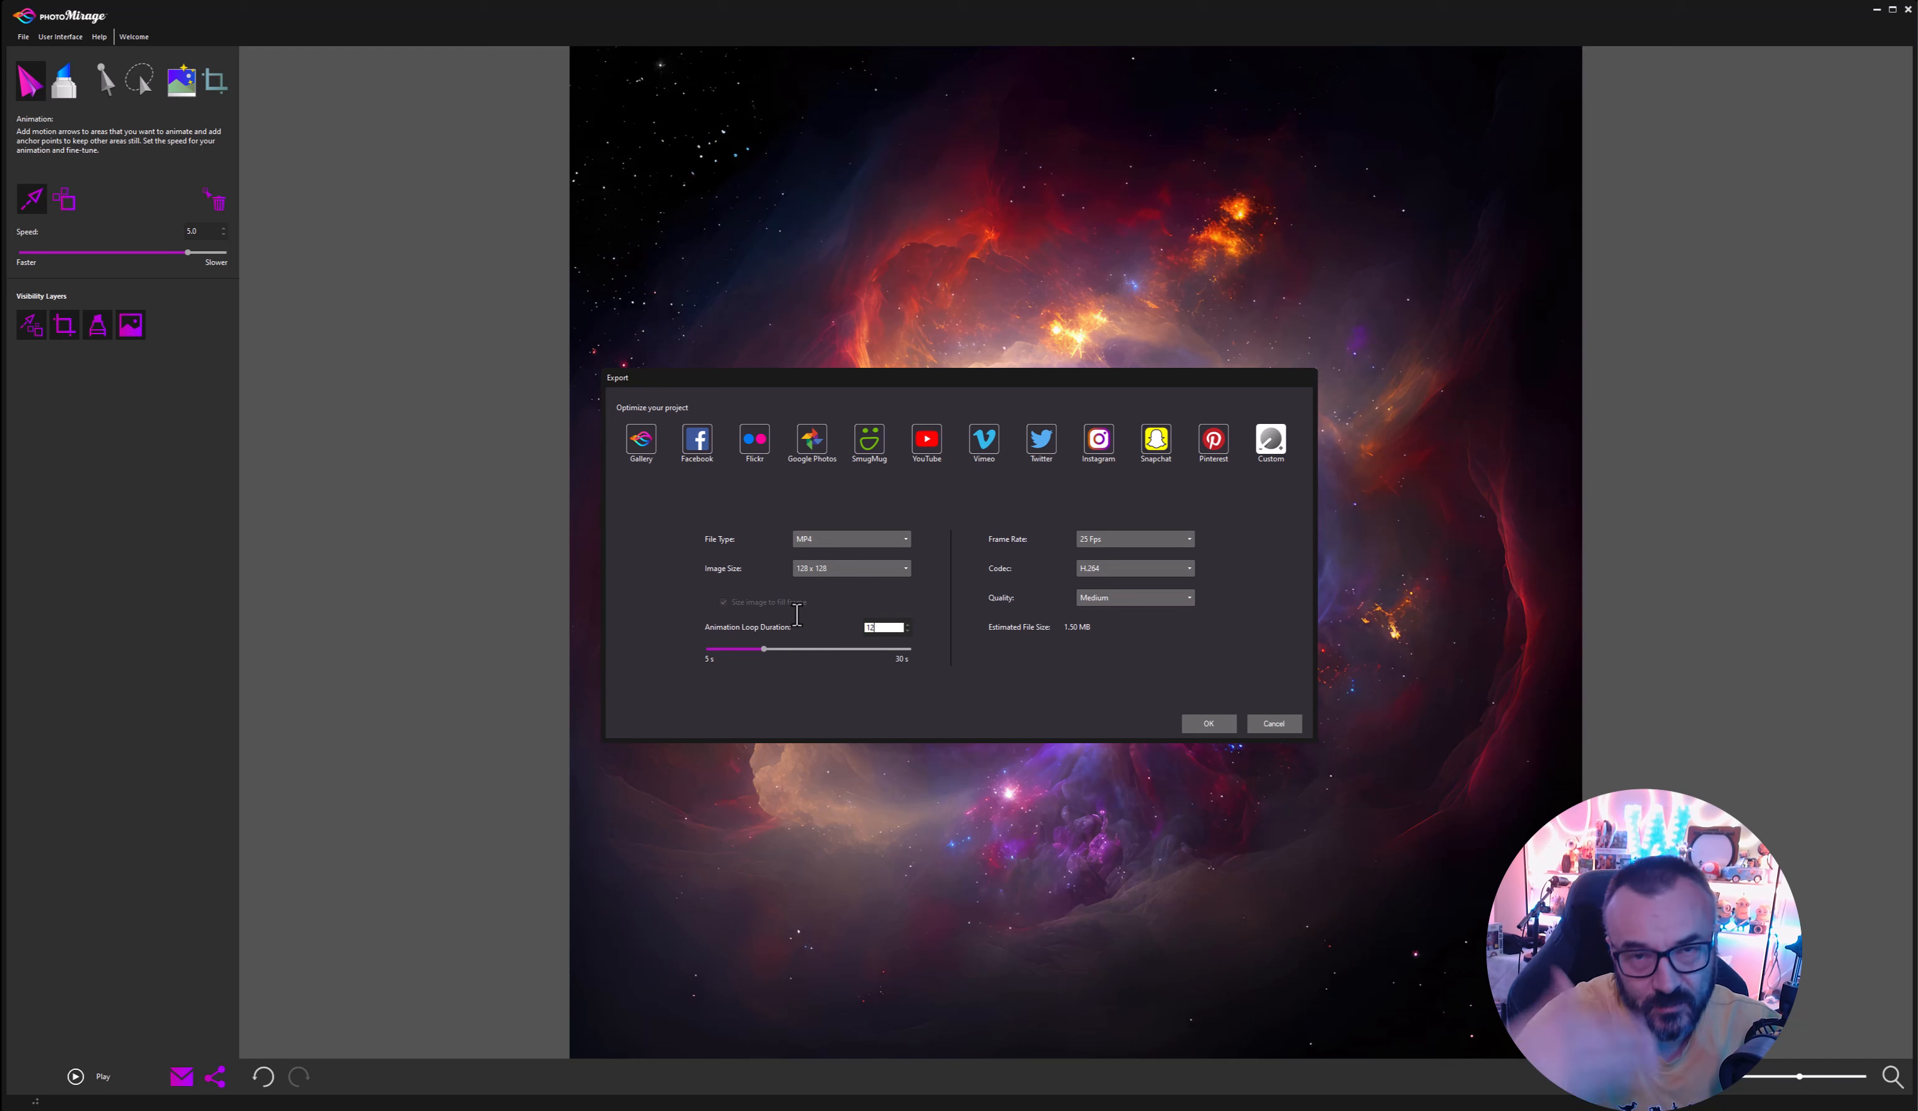
pyautogui.press('Return')
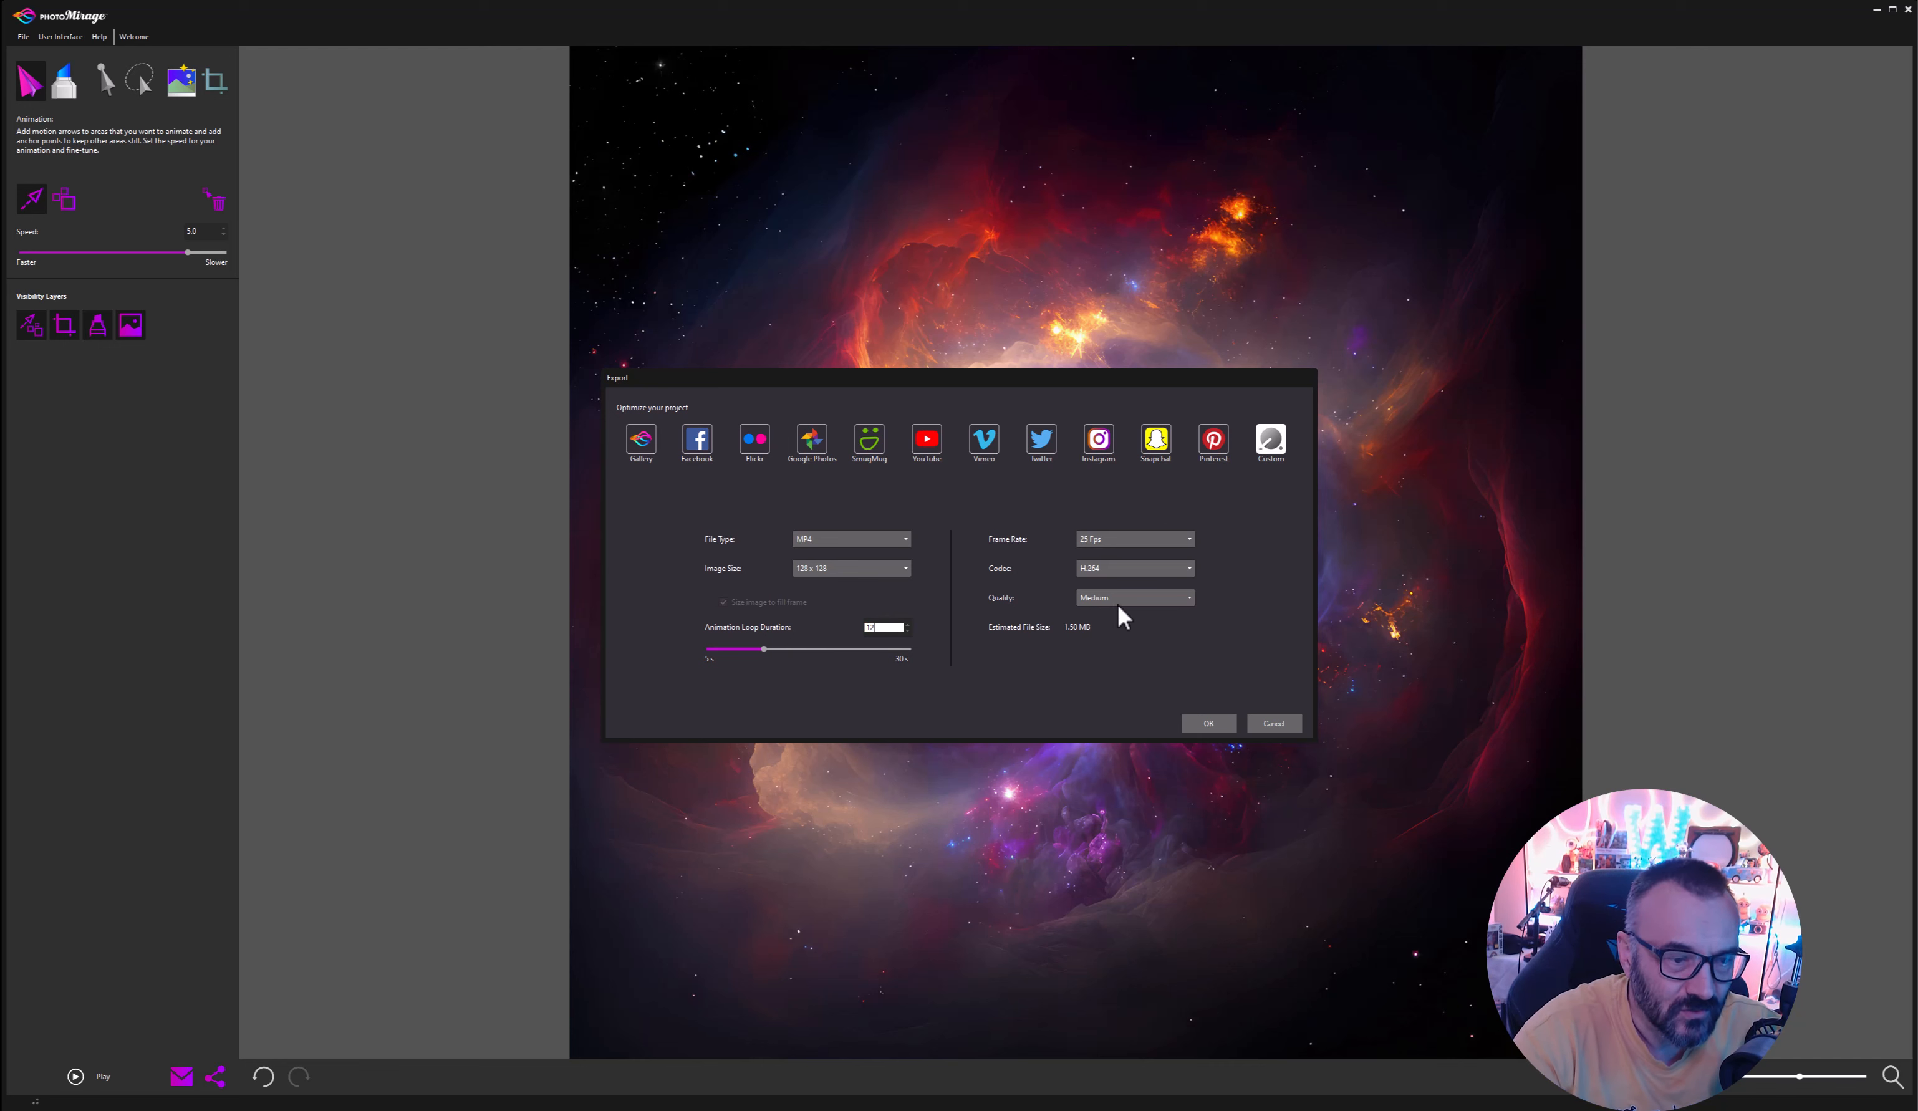
# Set the export frame rate to 30 Fps and the animation loop duration to 15 seconds.
pyautogui.click(1145, 539)
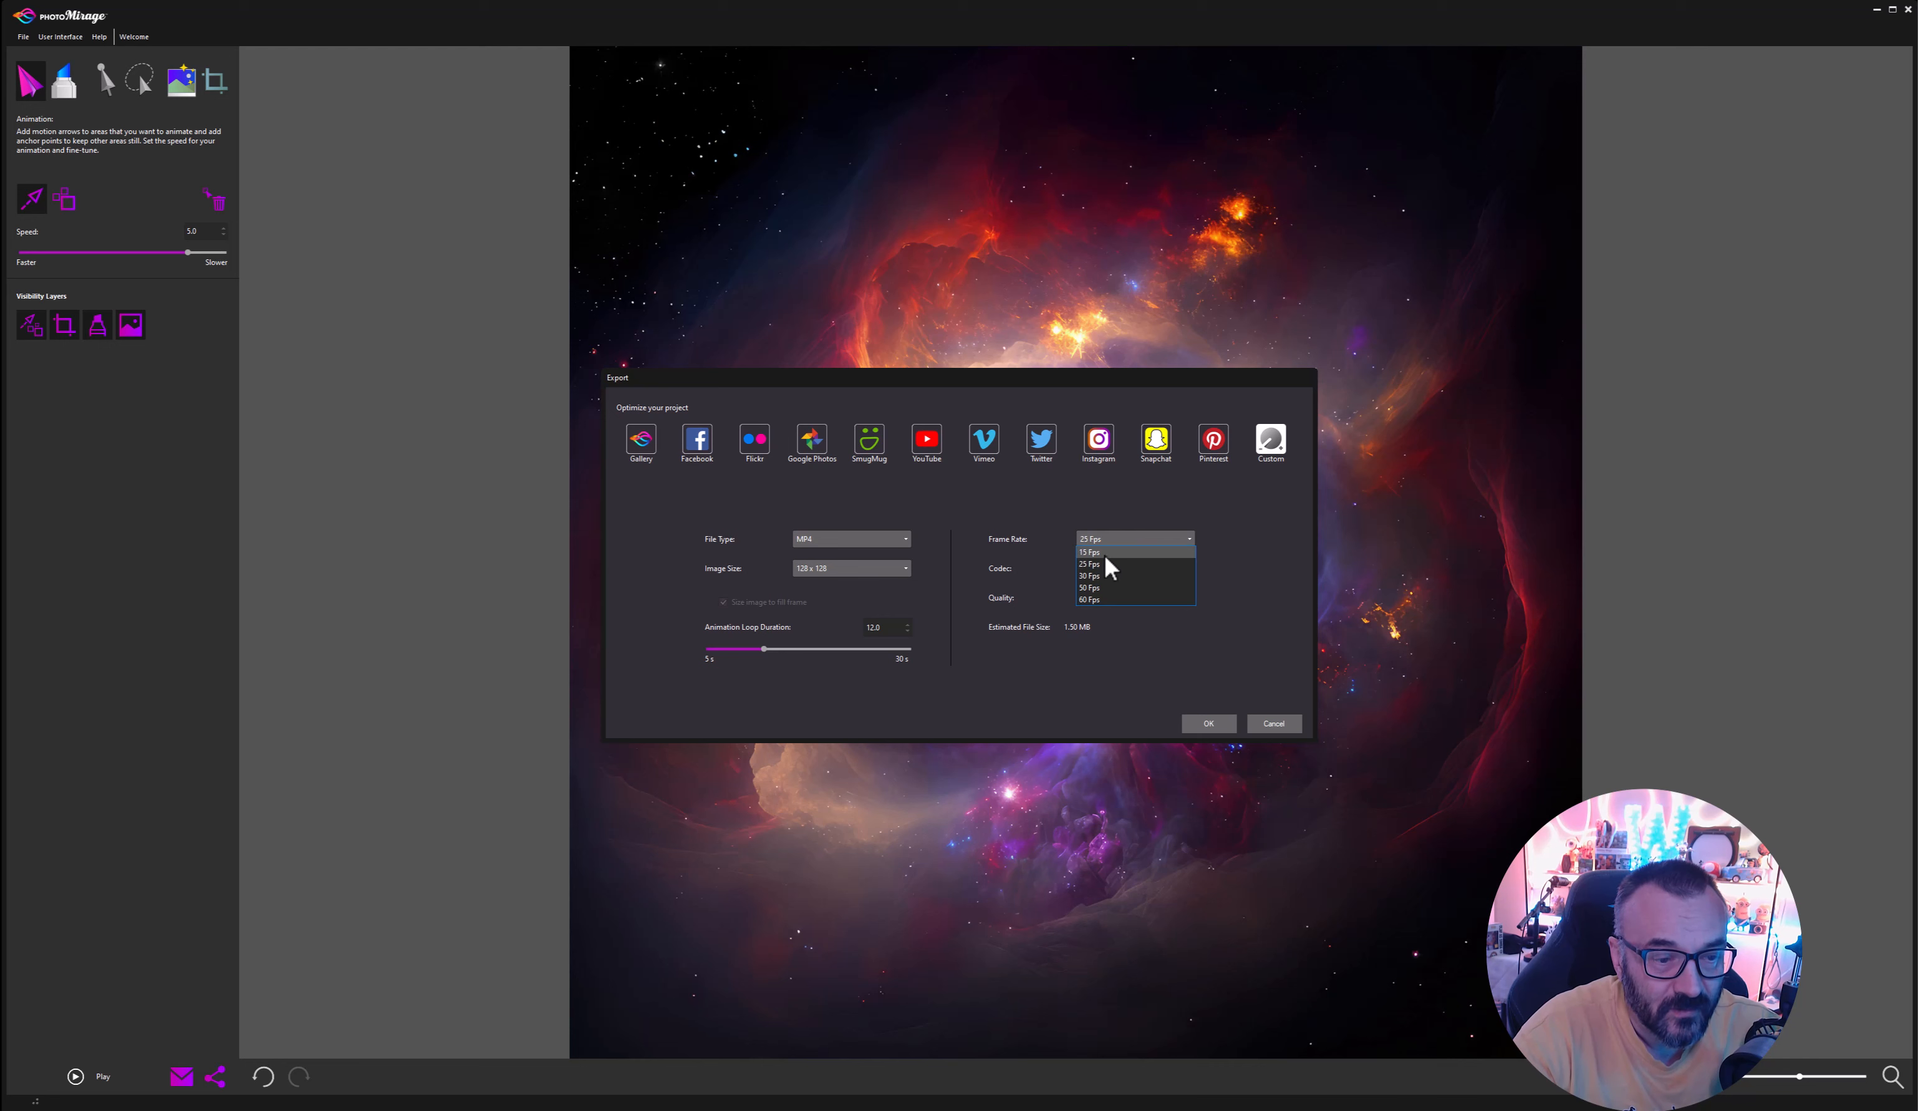
pyautogui.click(1113, 575)
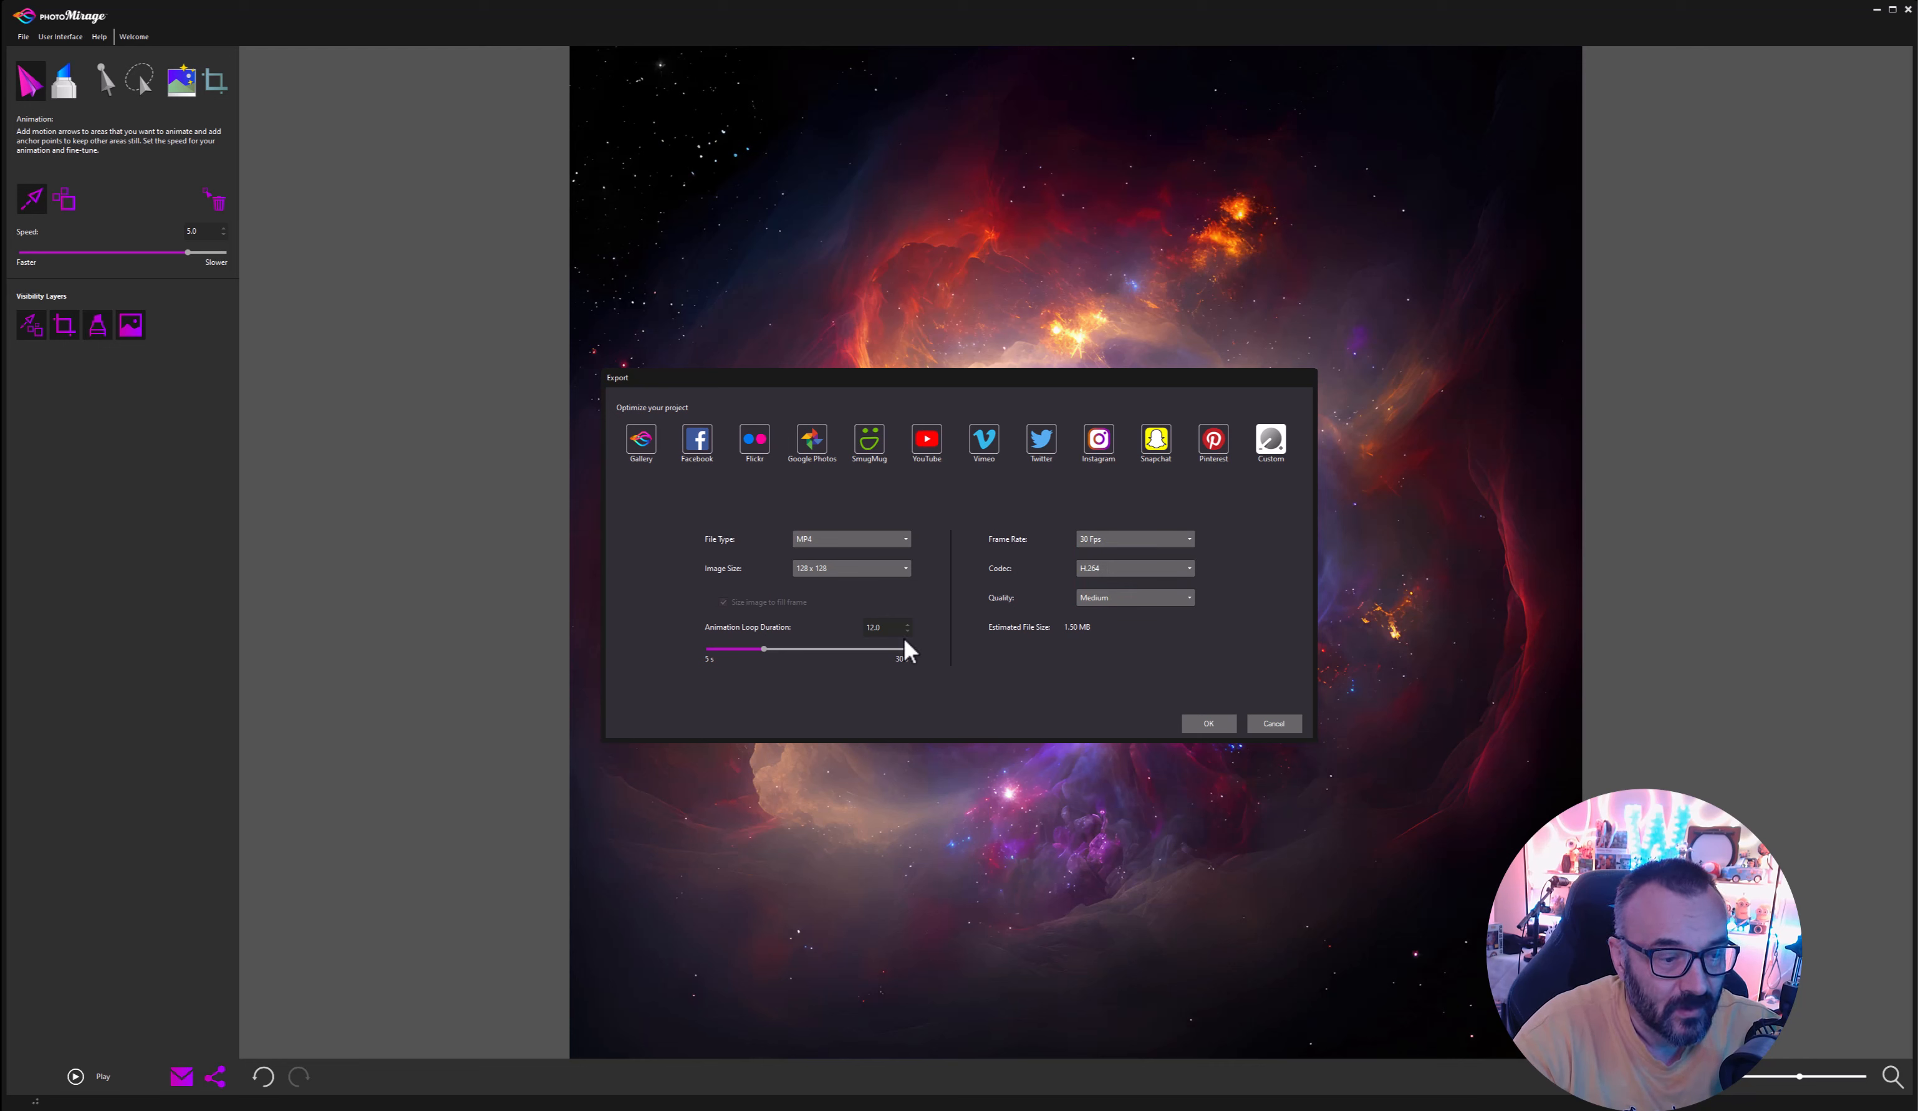
pyautogui.doubleClick(878, 626)
pyautogui.write('15')
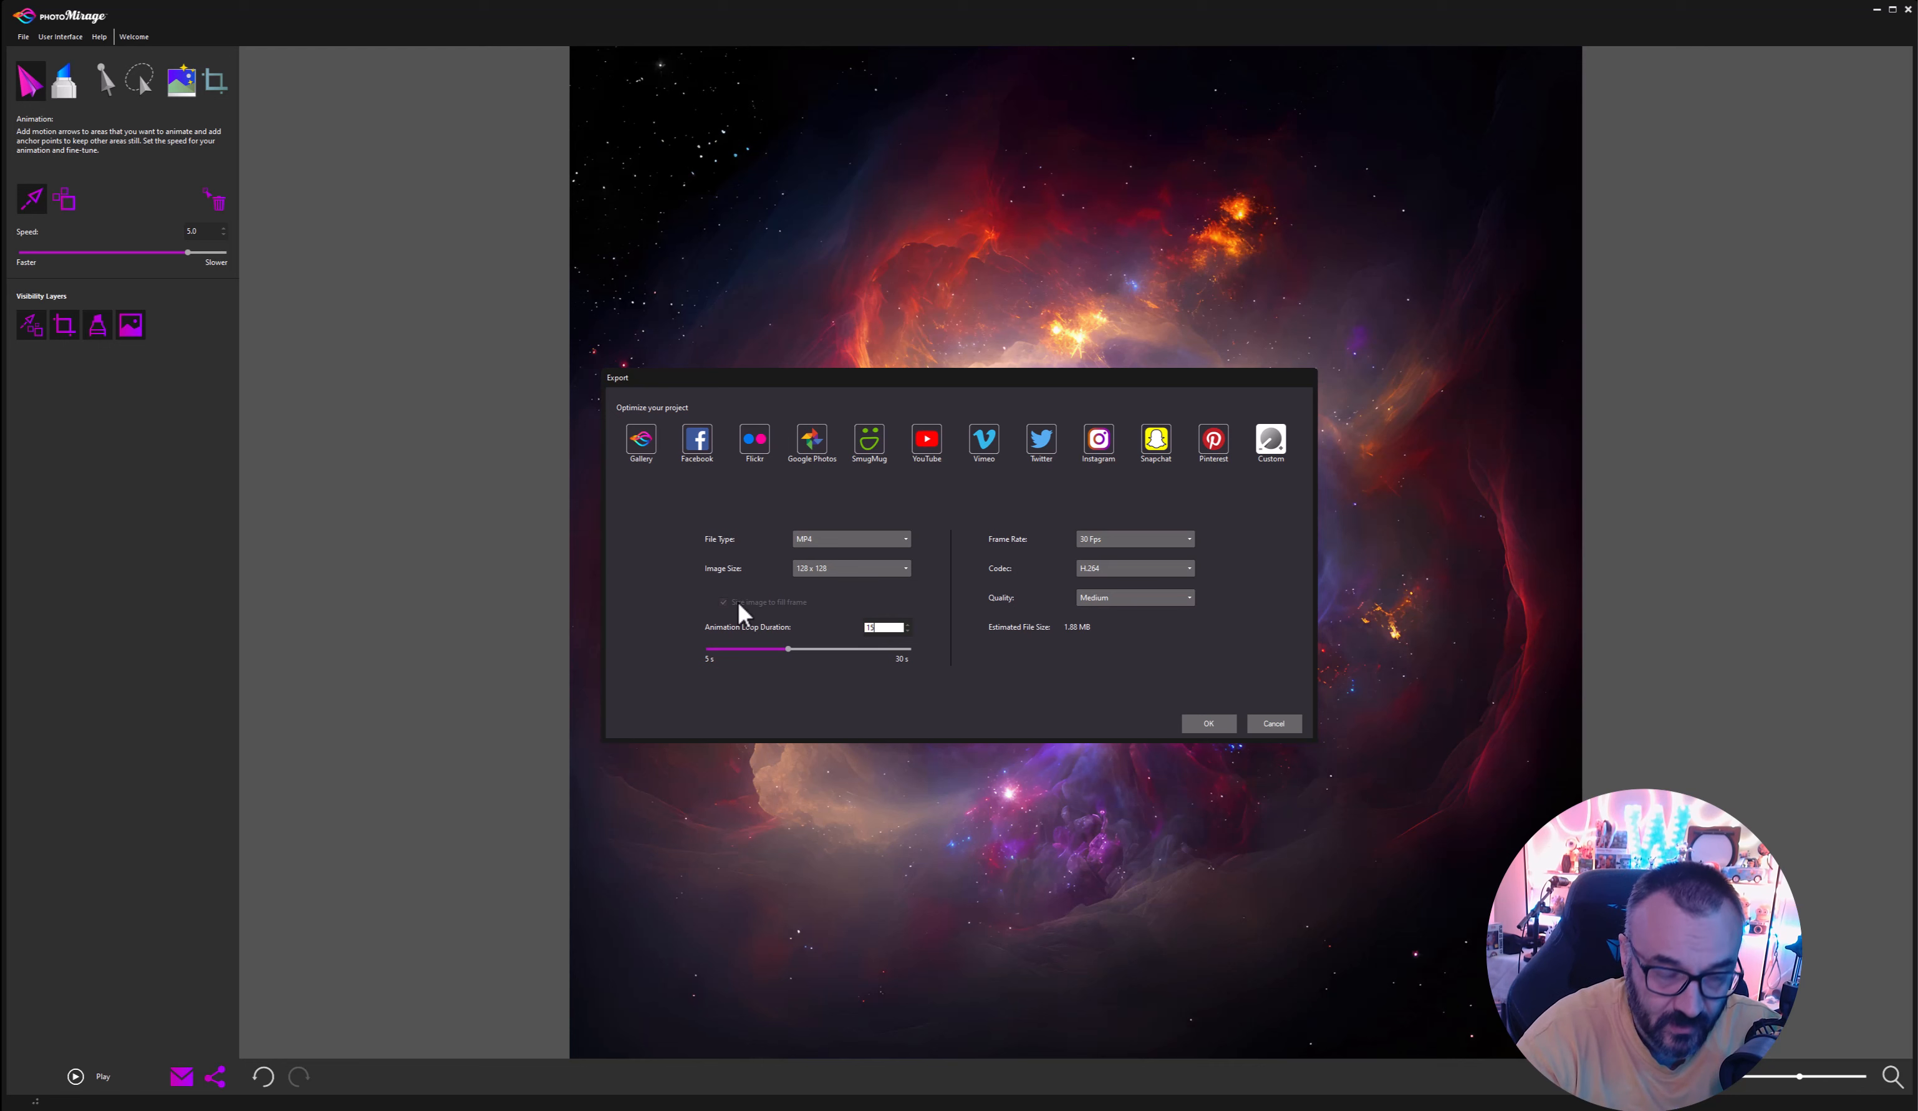
pyautogui.click(1105, 676)
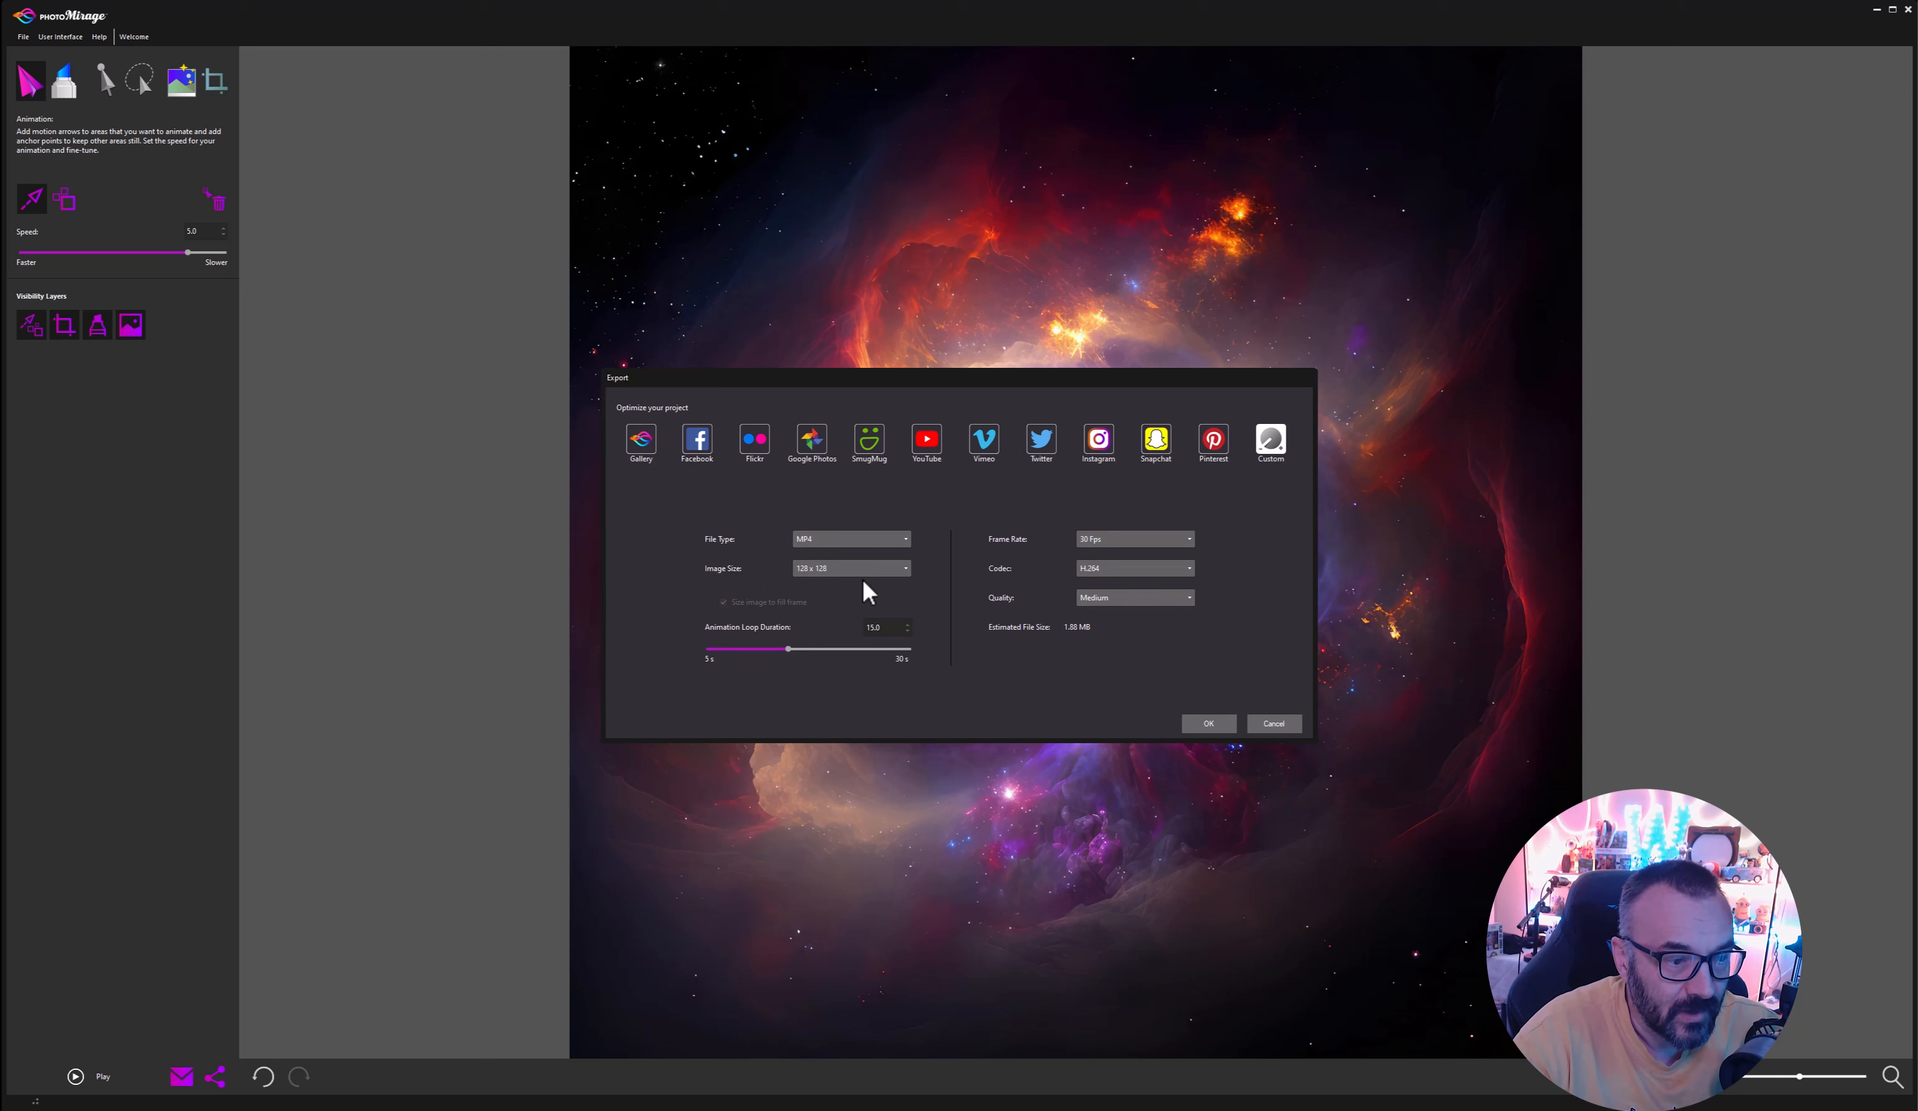
# Set the export image size to 1920 x 1080 (16:9, HD) and change the quality level.
pyautogui.click(897, 570)
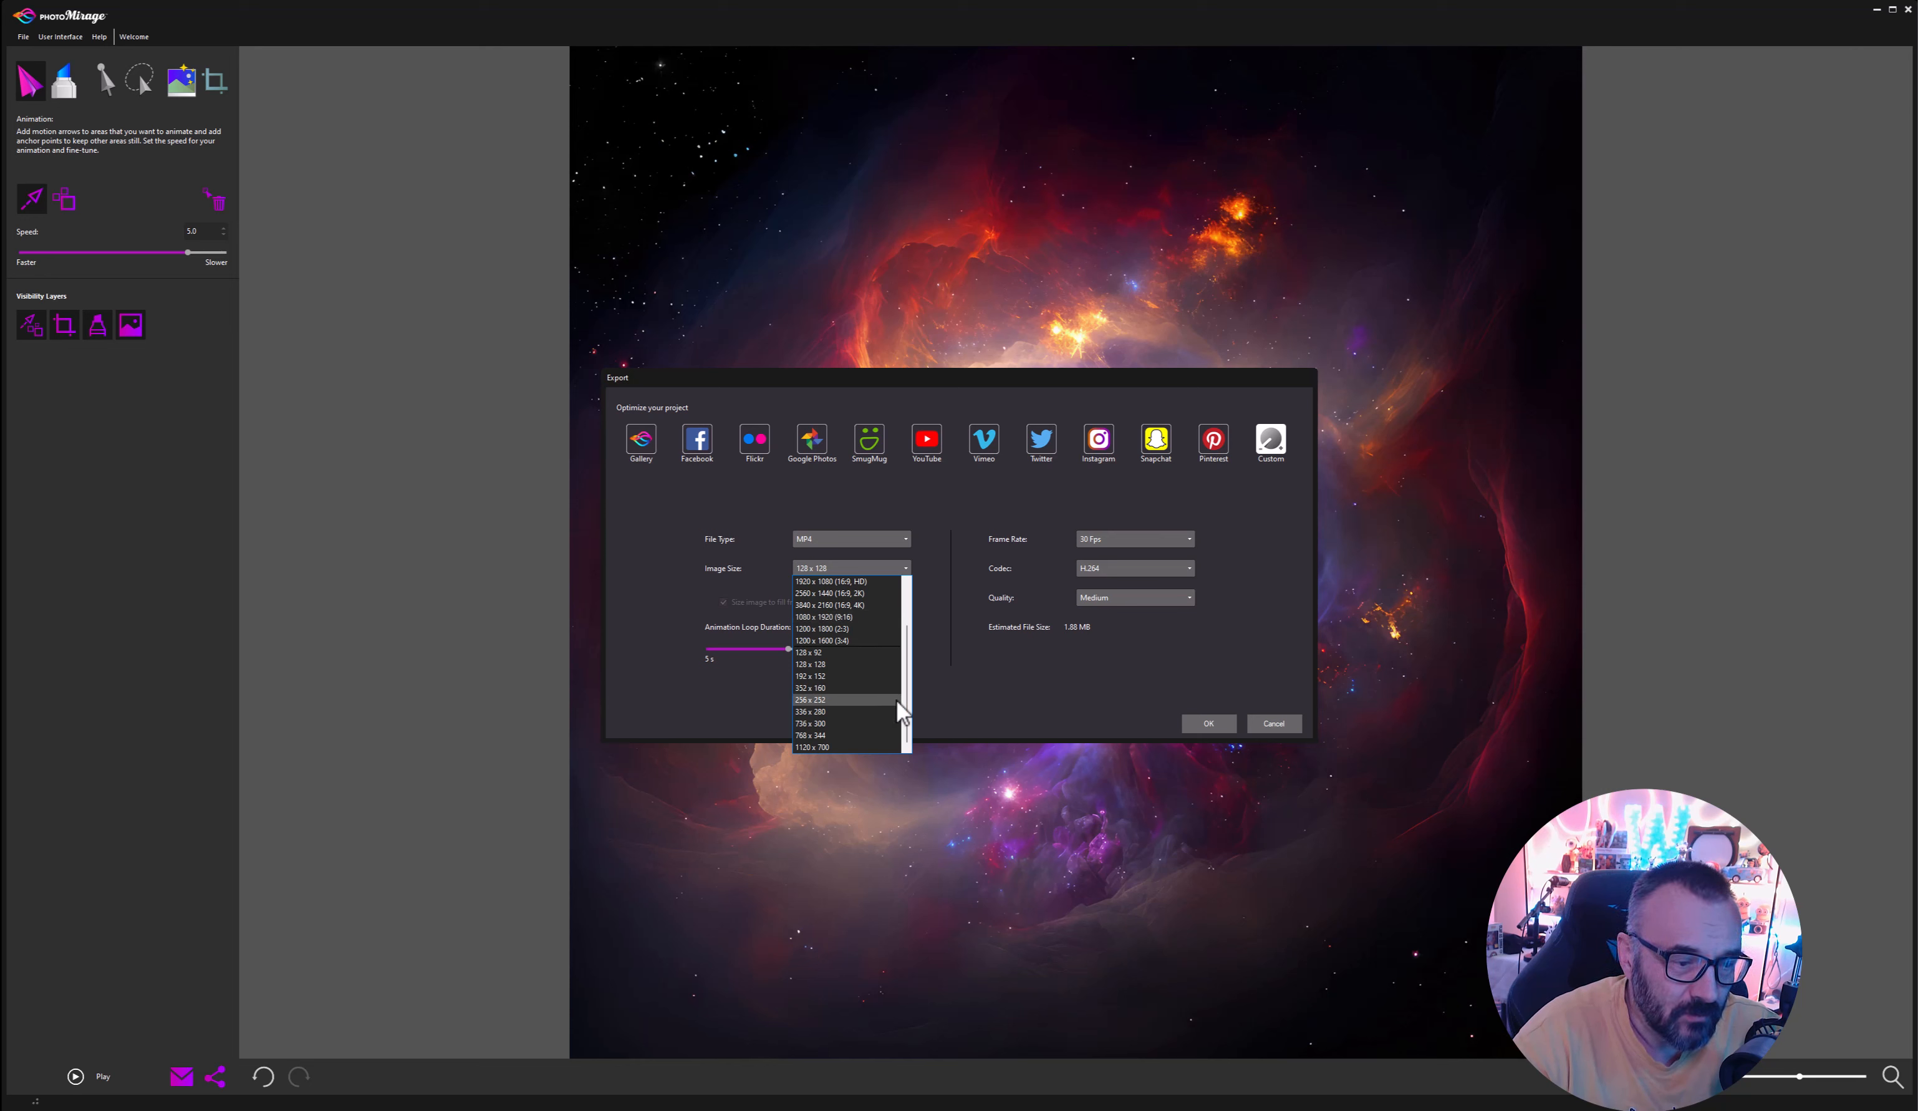
pyautogui.click(866, 582)
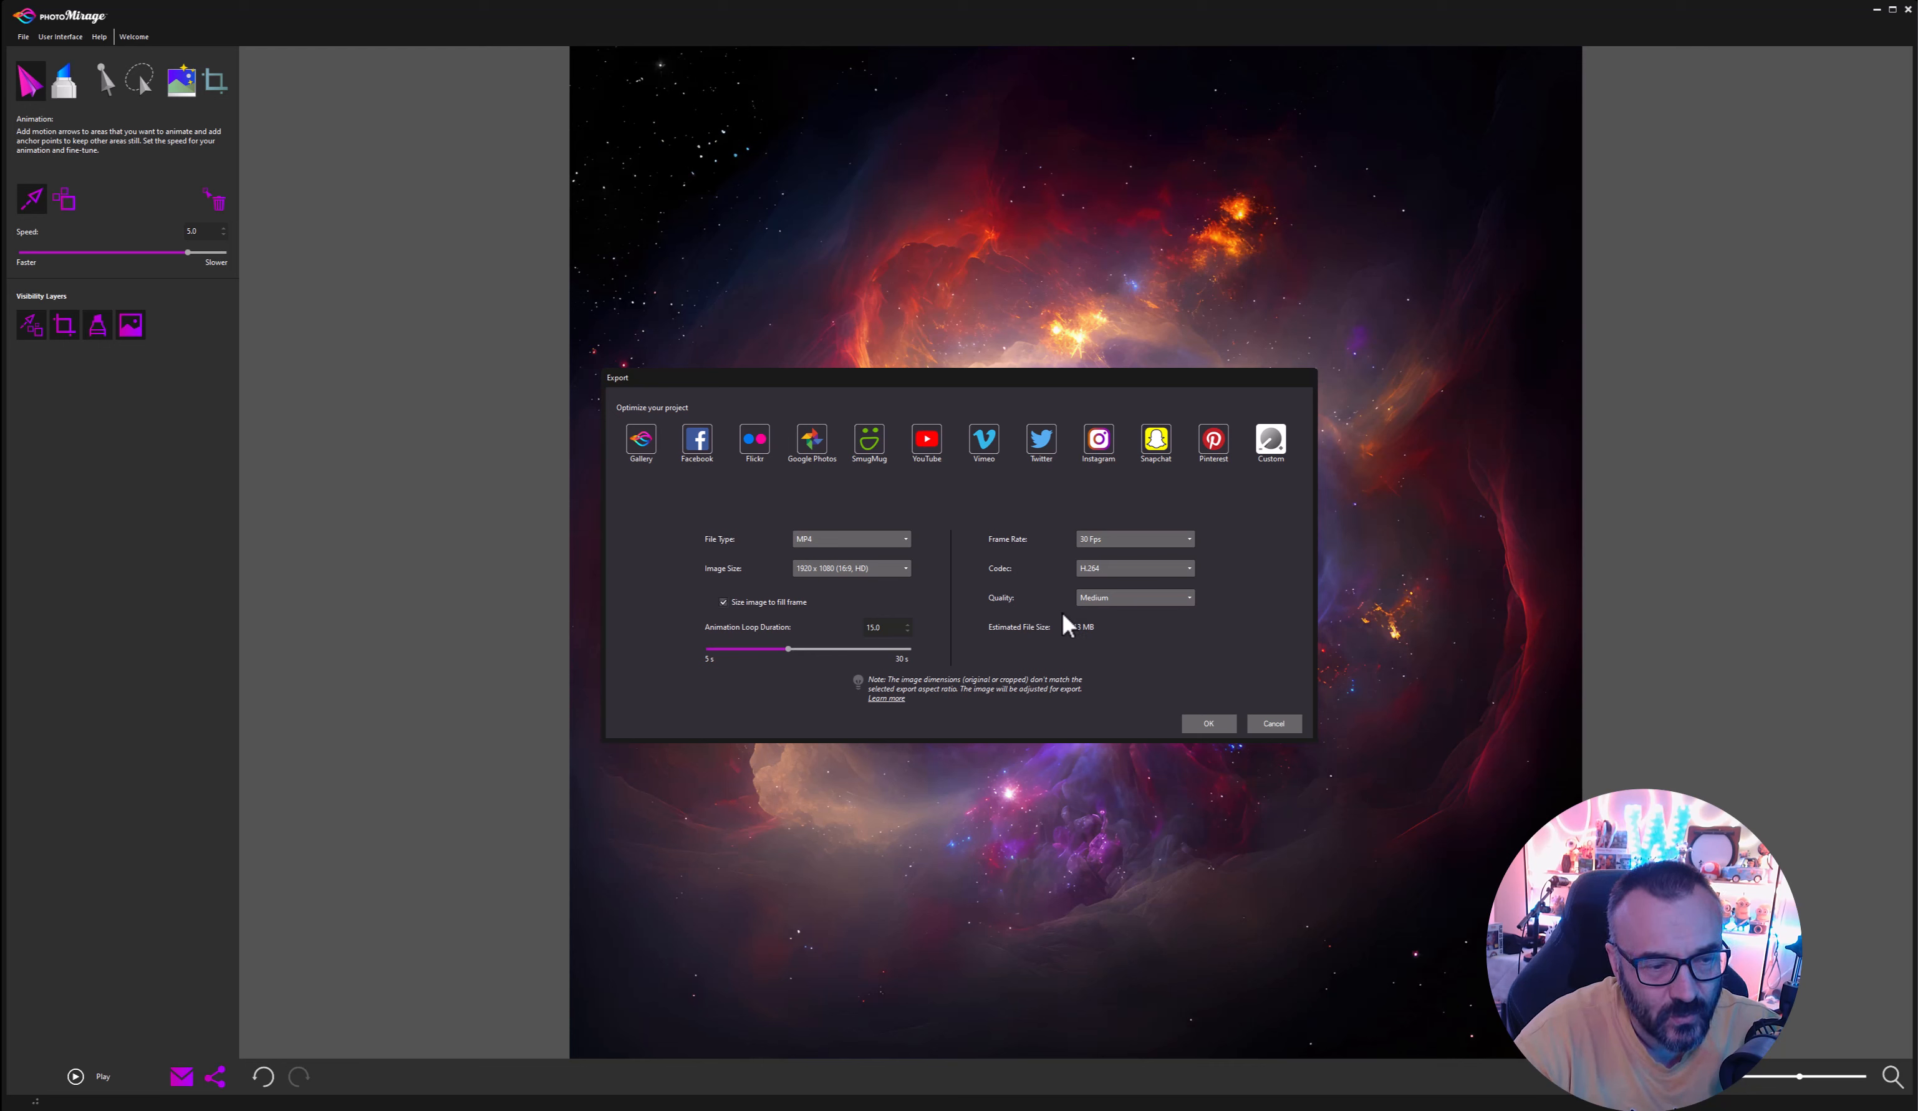
pyautogui.click(1133, 599)
pyautogui.click(1098, 635)
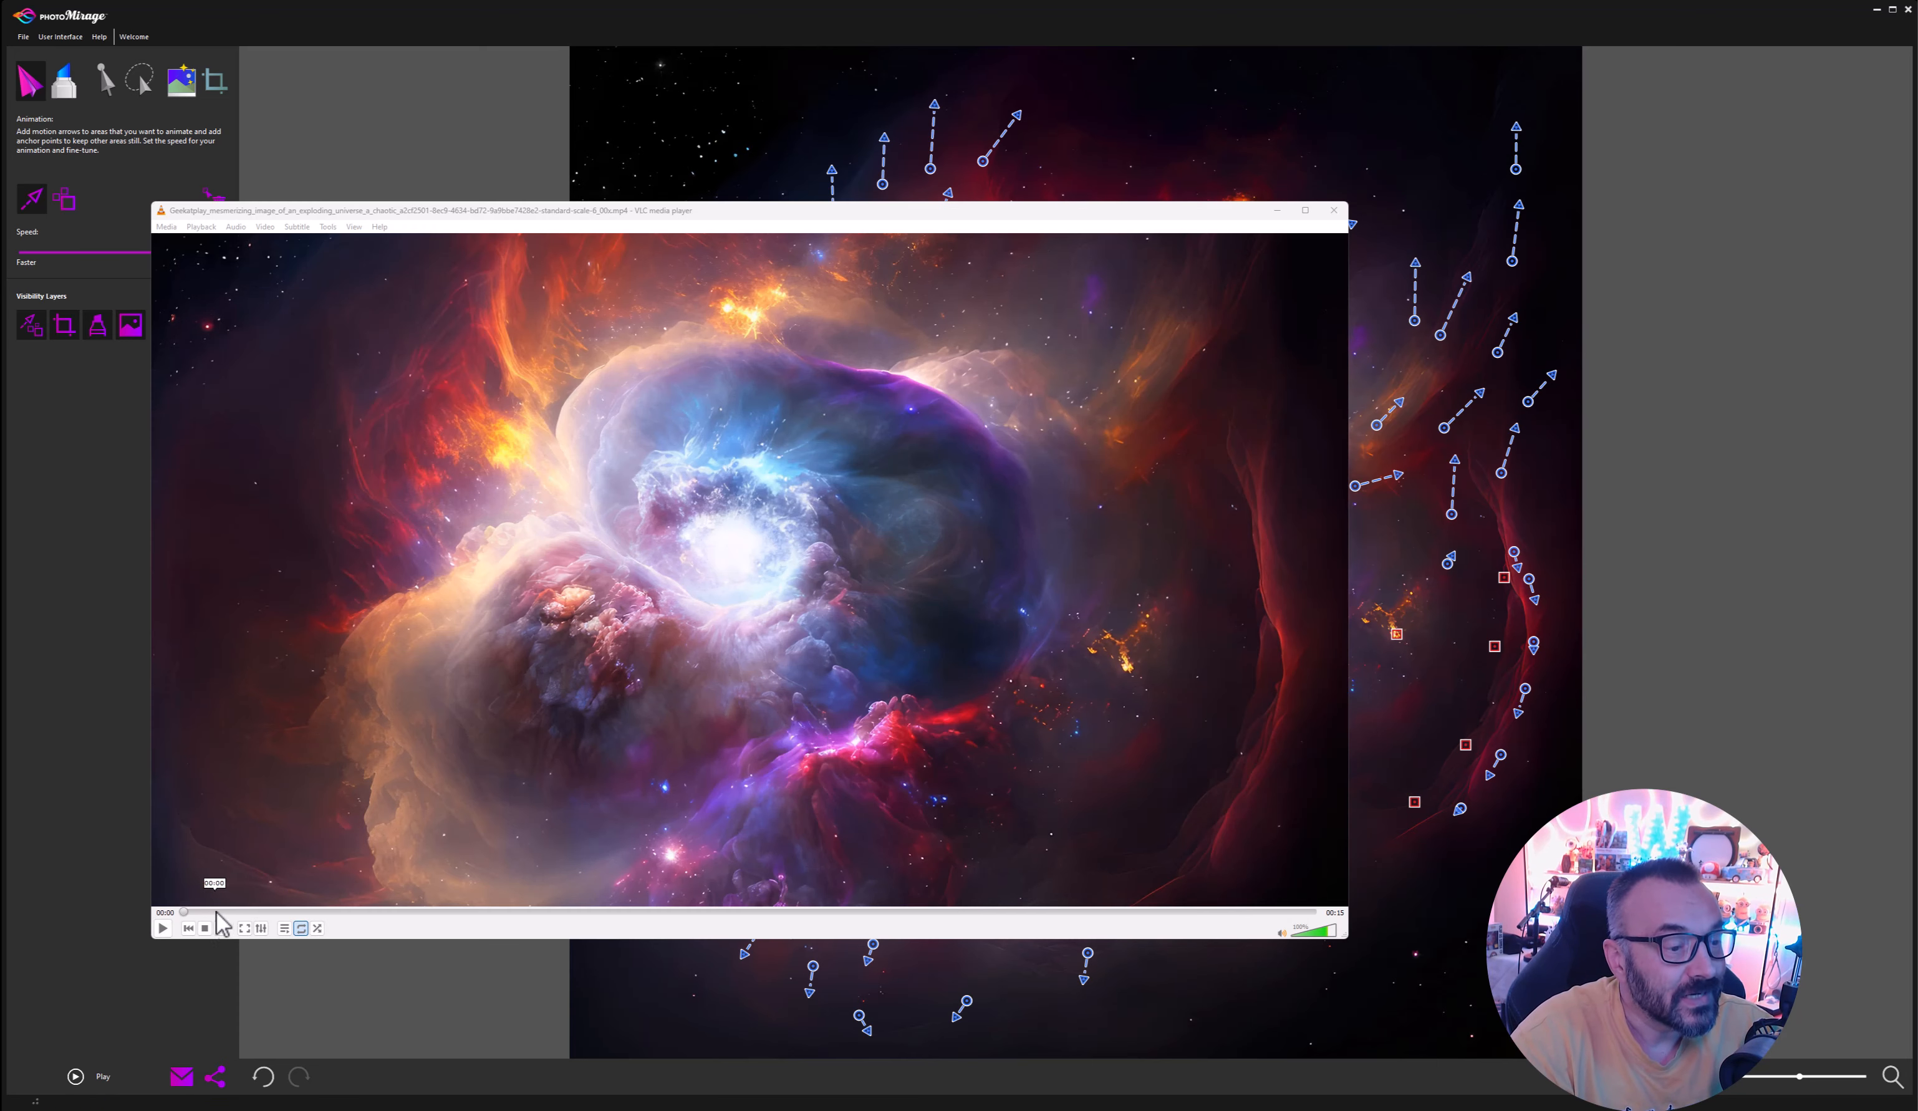
# Play the exported MP4 animation in VLC media player.
pyautogui.click(163, 929)
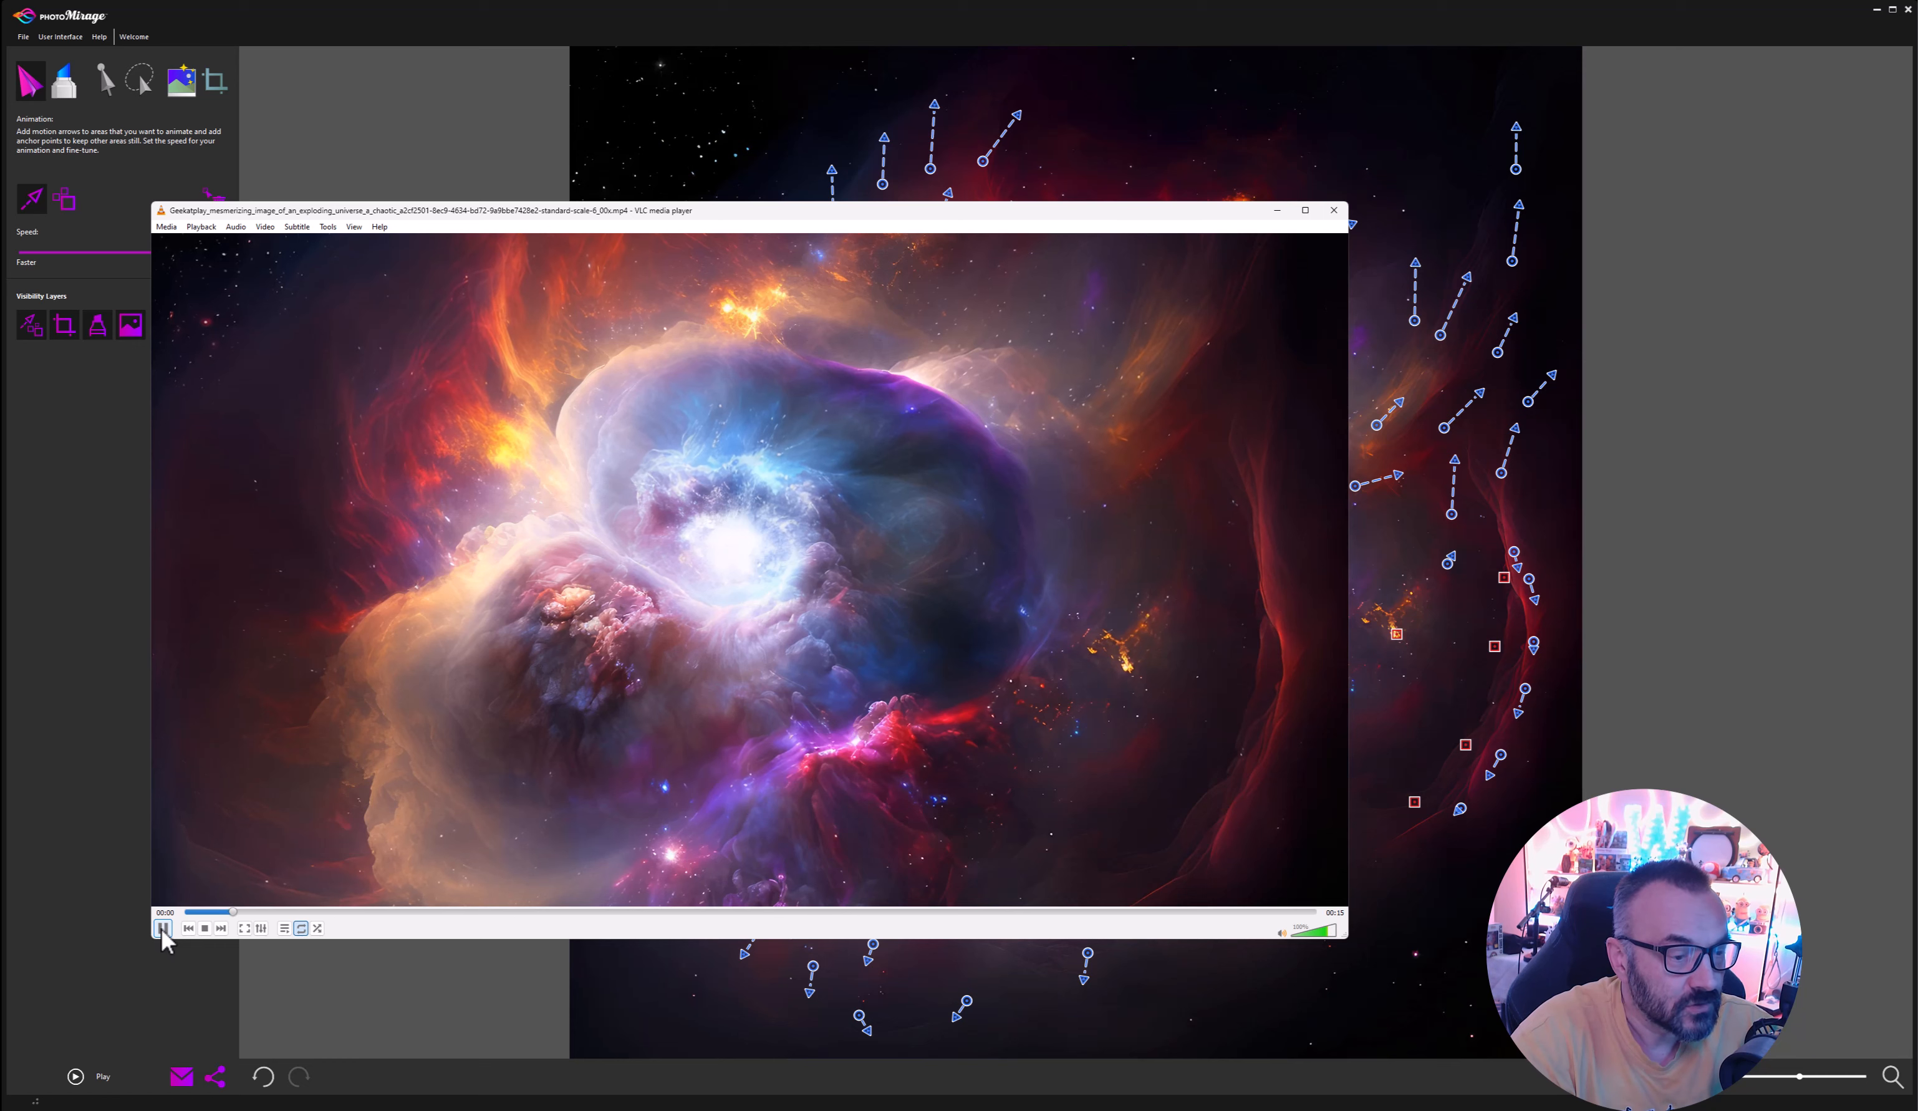